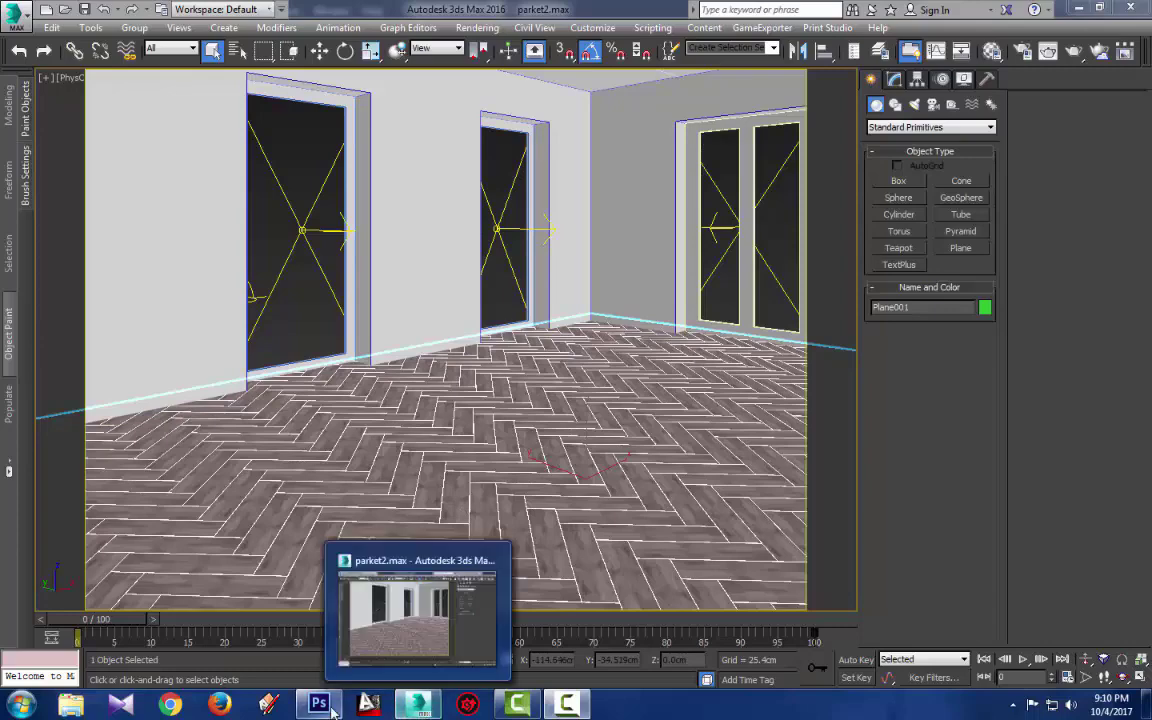
Switch to Photoshop and compare the floor reflections in the three parquet reference photos with the 3ds Max room scene
{"action": "mouse_move", "coordinate": [333, 707]}
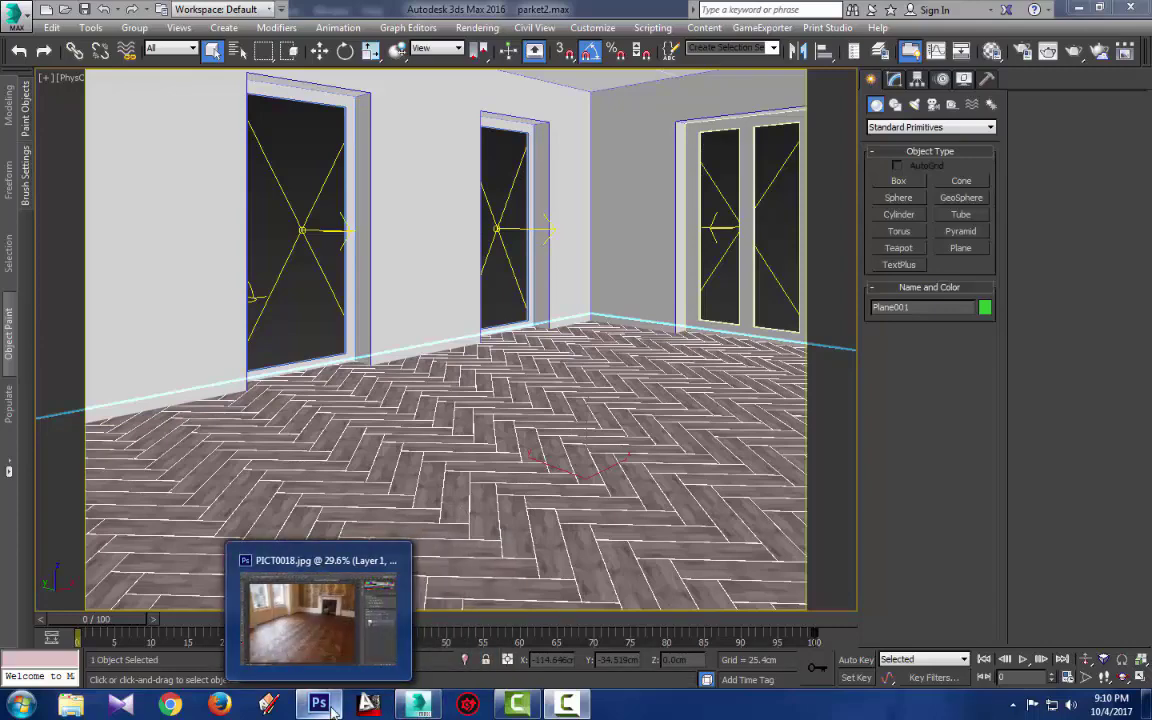
{"action": "left_click", "coordinate": [333, 707]}
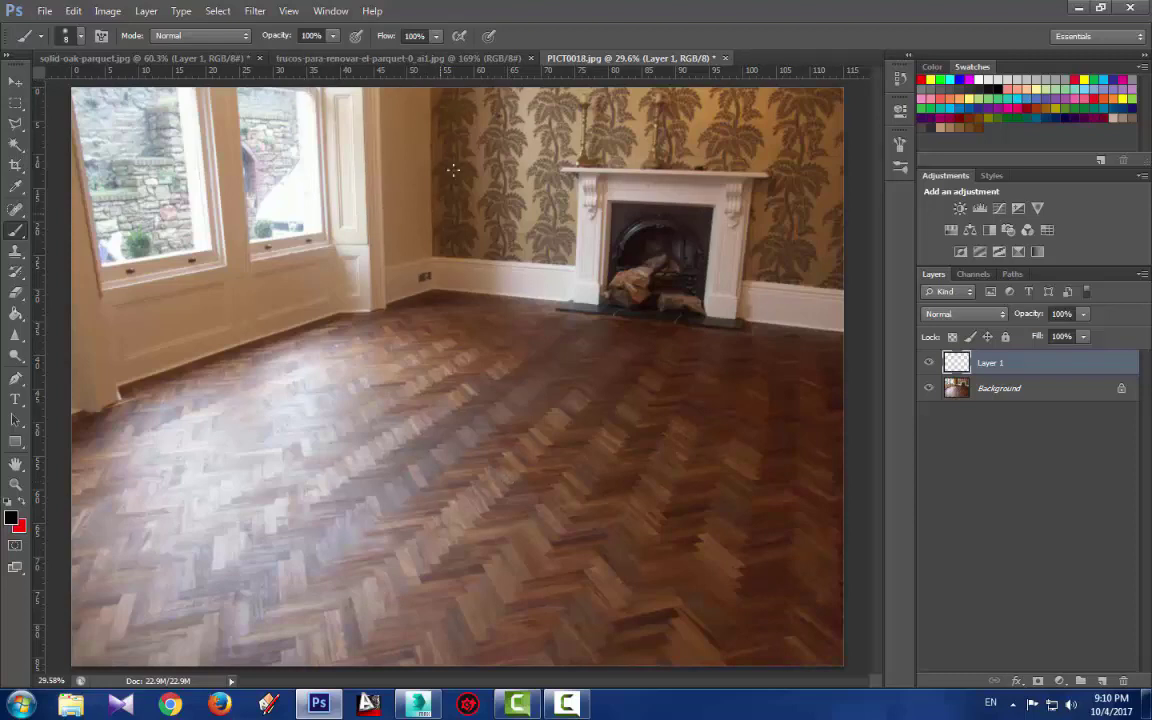
{"action": "left_click", "coordinate": [188, 57]}
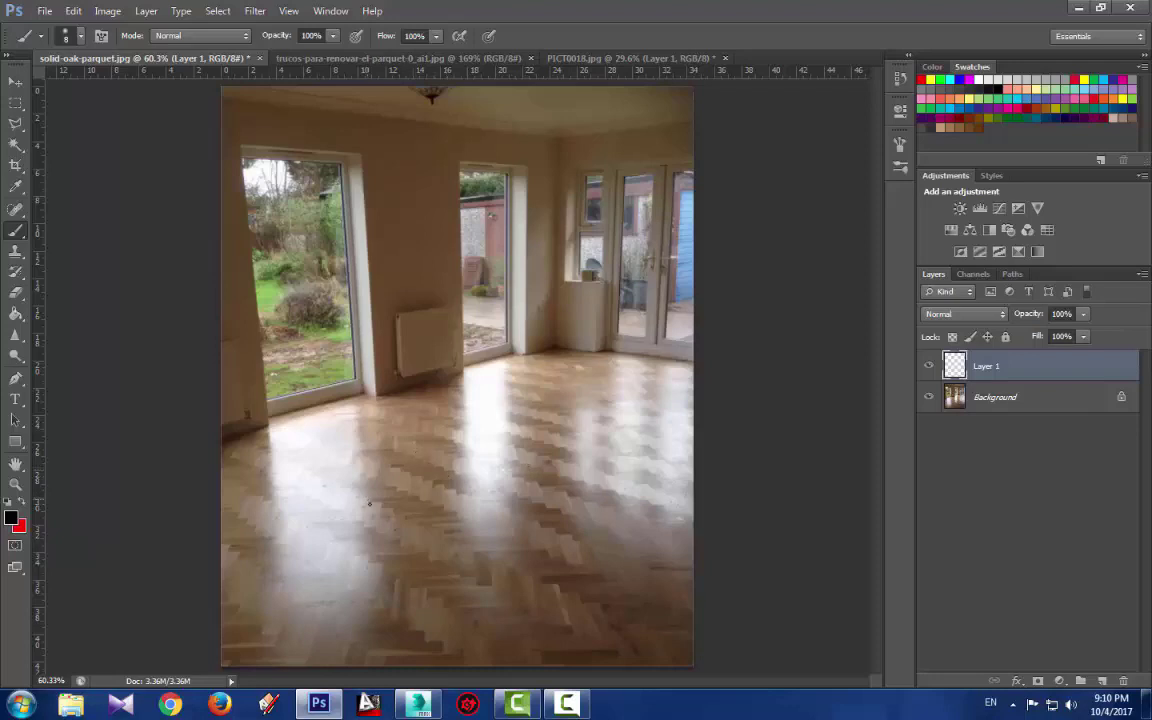
{"action": "left_click", "coordinate": [603, 58]}
{"action": "left_click", "coordinate": [388, 60]}
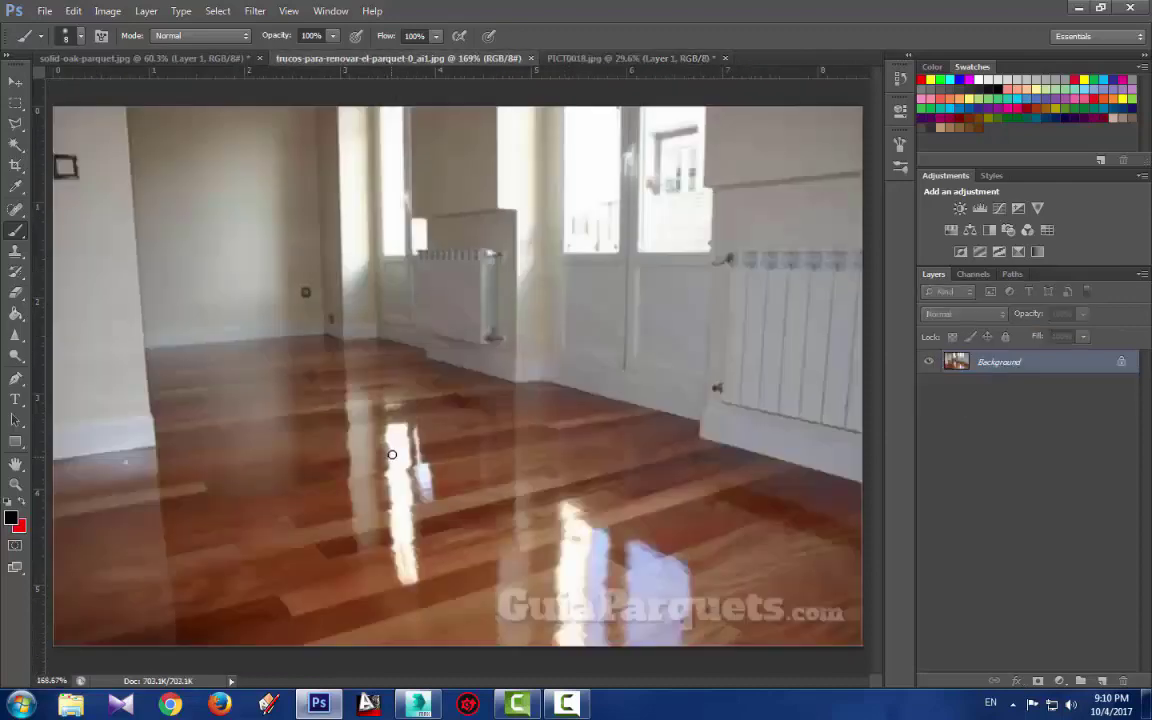
{"action": "left_click", "coordinate": [606, 58]}
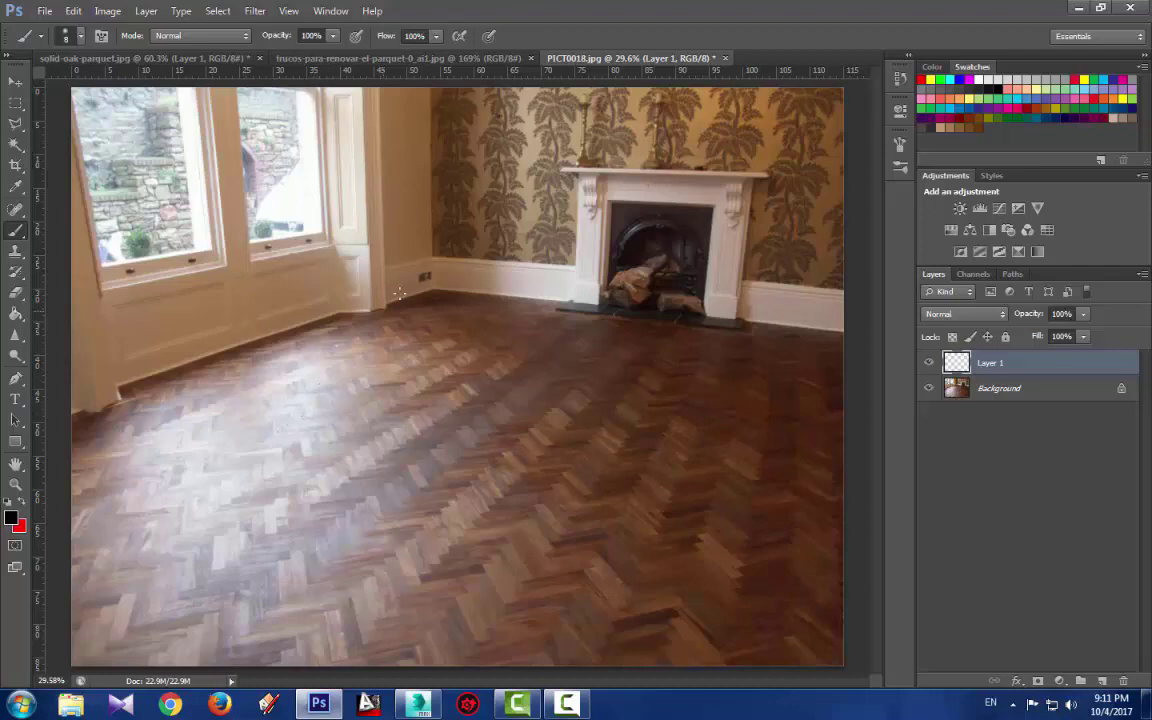
{"action": "left_click", "coordinate": [172, 60]}
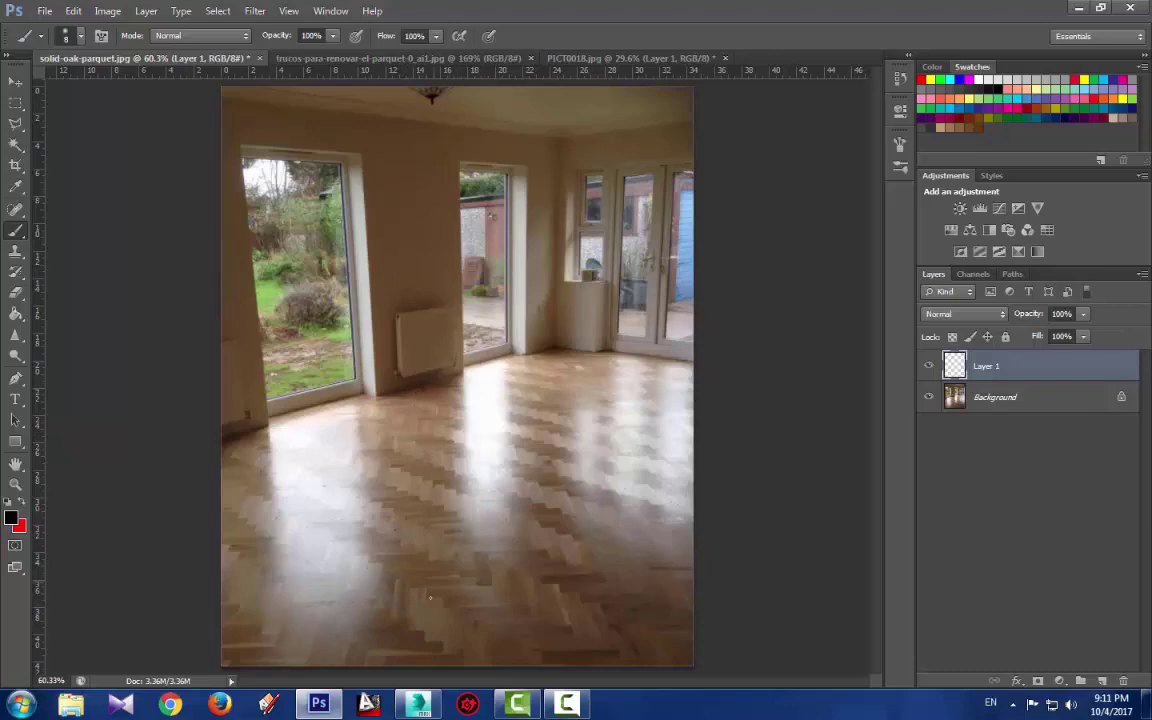
{"action": "key", "text": "alt+Tab"}
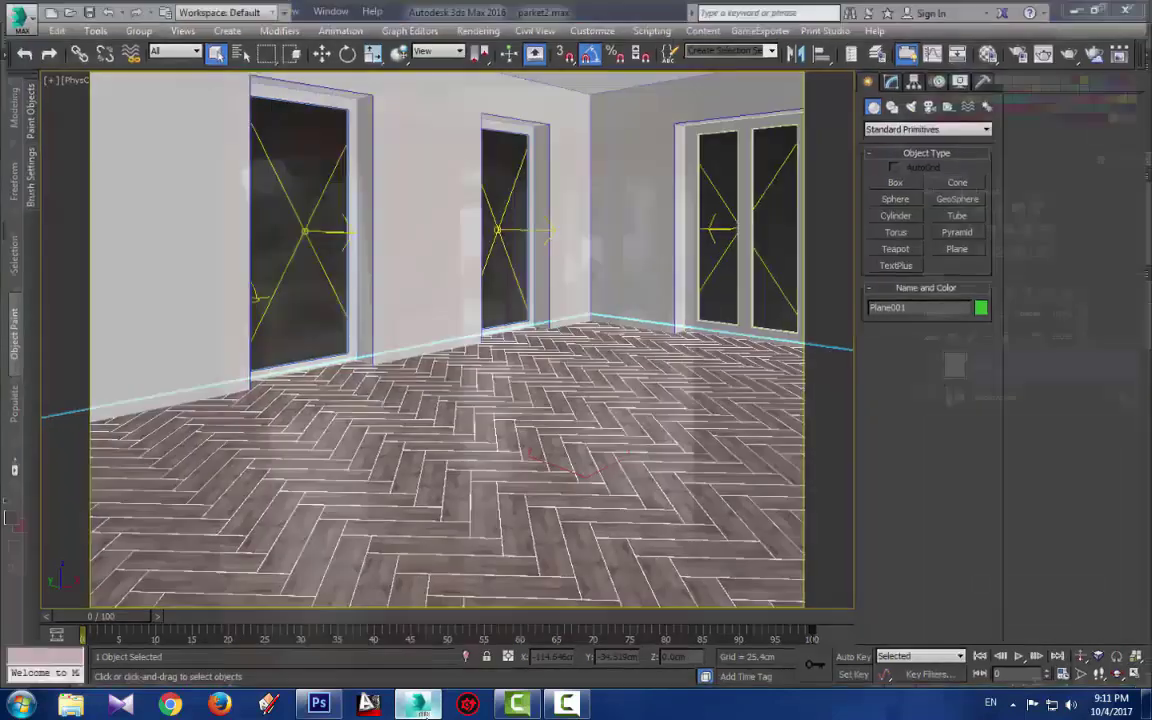
{"action": "key", "text": "alt+Tab"}
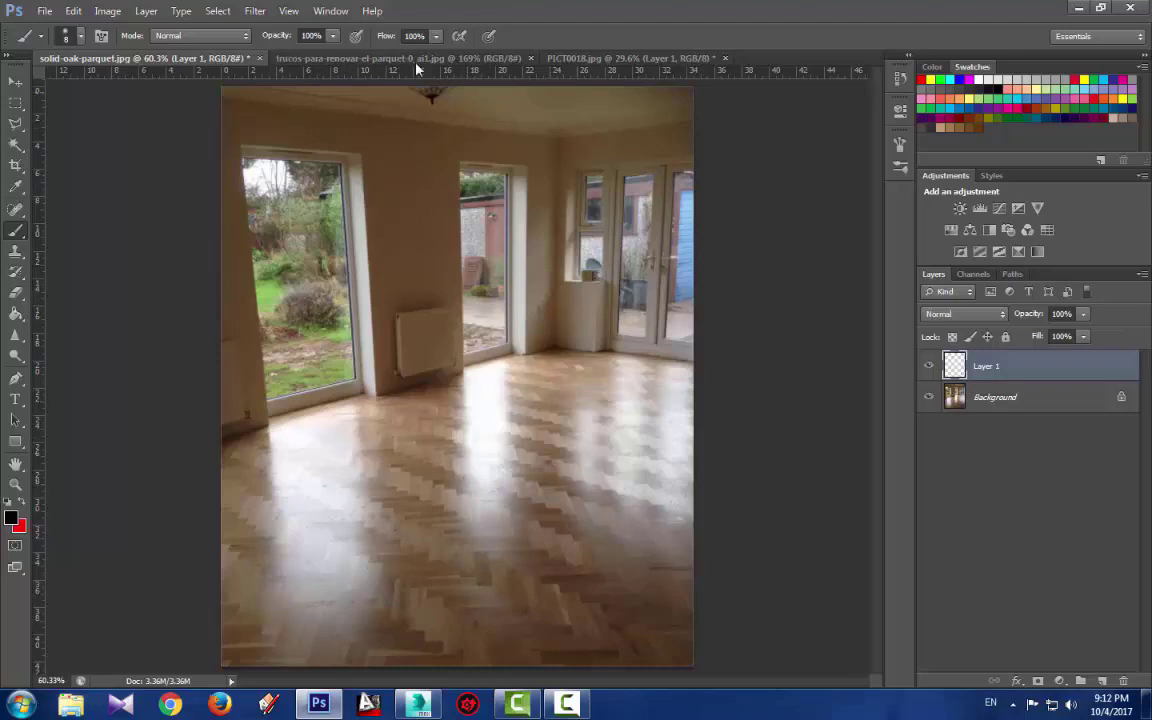
{"action": "left_click", "coordinate": [615, 58]}
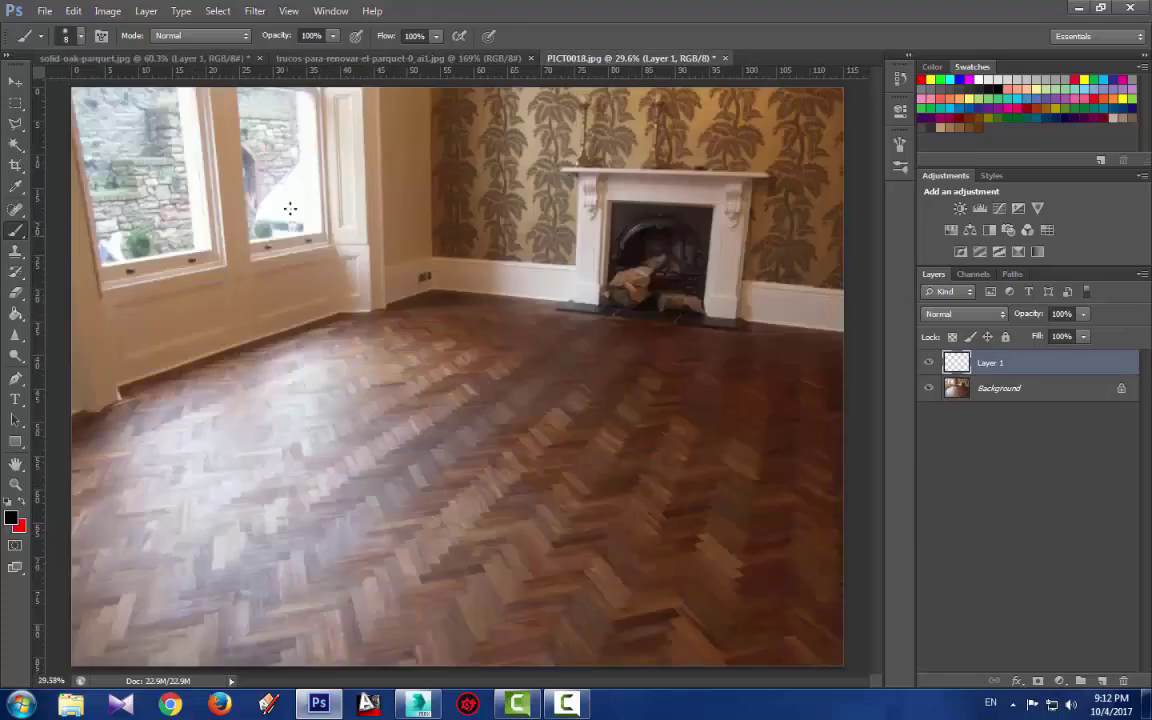
In solid-oak-parquet.jpg, circle a small spot and outline a narrow horizontal strip in the floor's bright reflection with the black brush
{"action": "left_click", "coordinate": [196, 58]}
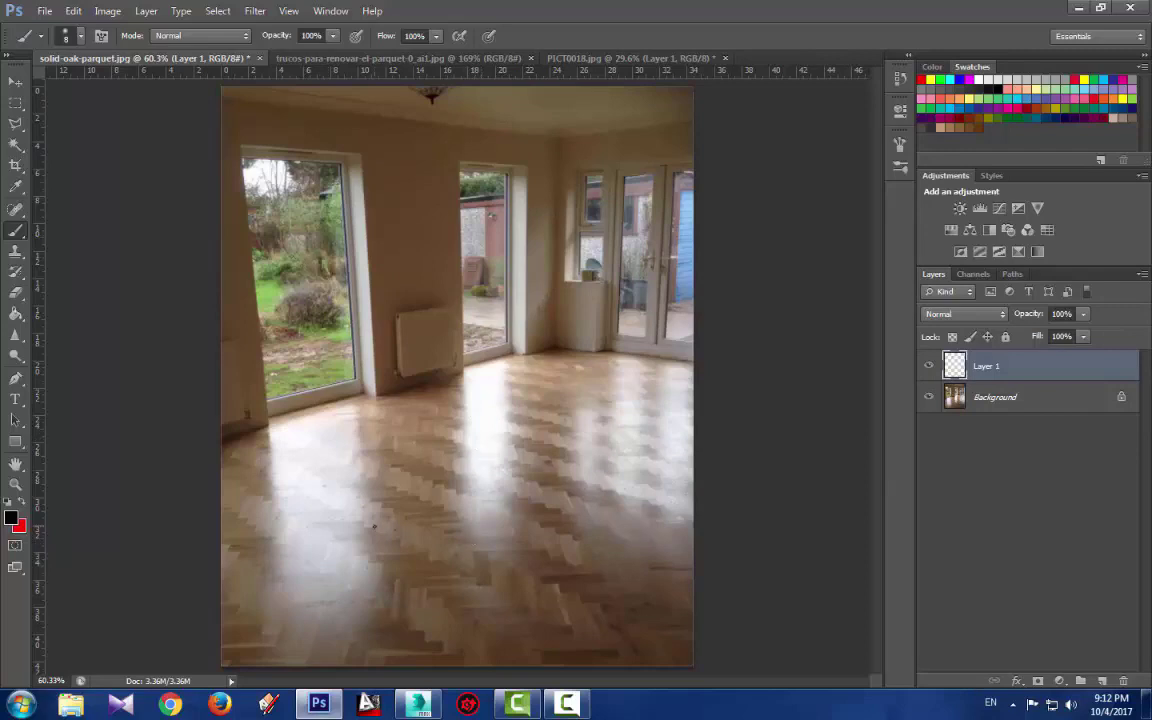
{"action": "scroll", "coordinate": [375, 522], "scroll_direction": "up", "scroll_amount": 5, "text": "alt"}
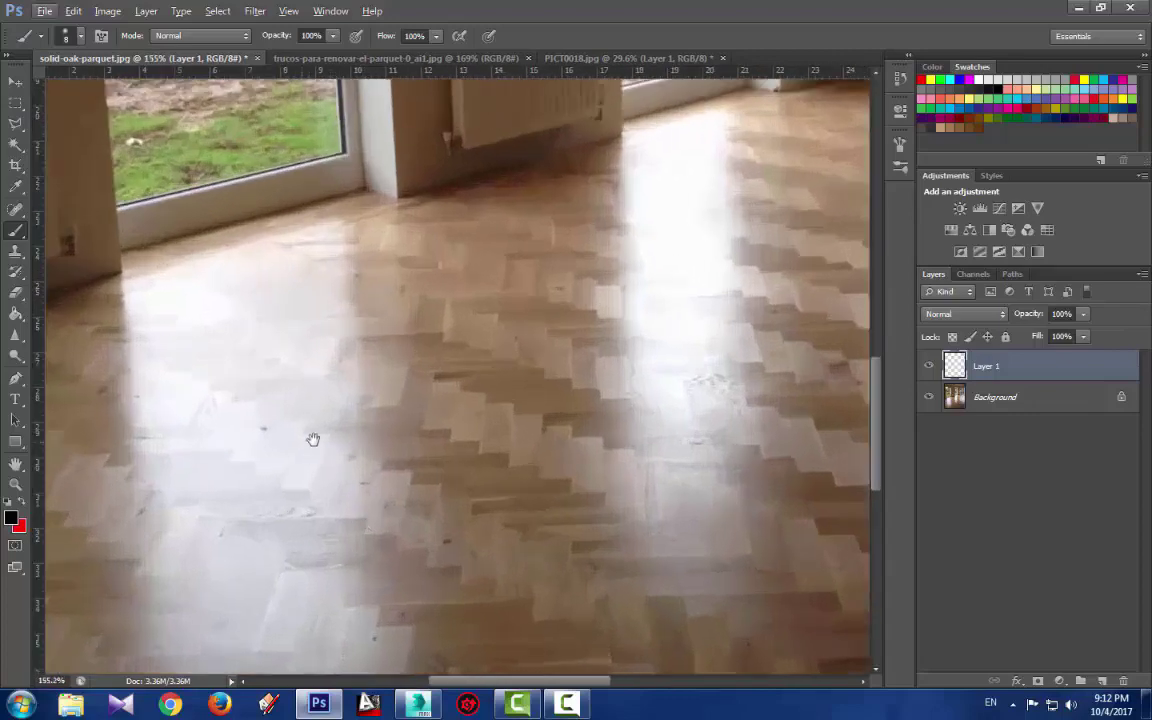
{"action": "mouse_move", "coordinate": [313, 439]}
{"action": "left_mouse_down"}
{"action": "mouse_move", "coordinate": [390, 420]}
{"action": "mouse_move", "coordinate": [469, 362]}
{"action": "mouse_move", "coordinate": [432, 356]}
{"action": "left_mouse_up"}
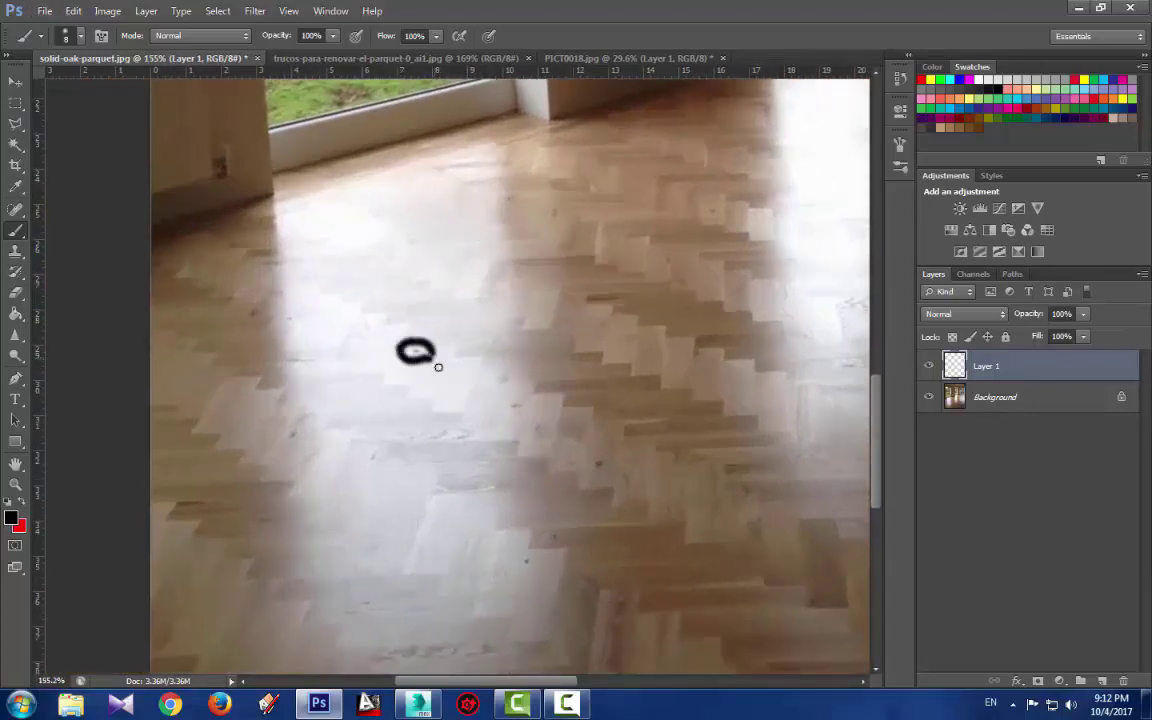
{"action": "mouse_move", "coordinate": [386, 438]}
{"action": "left_mouse_down"}
{"action": "mouse_move", "coordinate": [516, 437]}
{"action": "mouse_move", "coordinate": [529, 448]}
{"action": "mouse_move", "coordinate": [514, 460]}
{"action": "mouse_move", "coordinate": [382, 441]}
{"action": "left_mouse_up"}
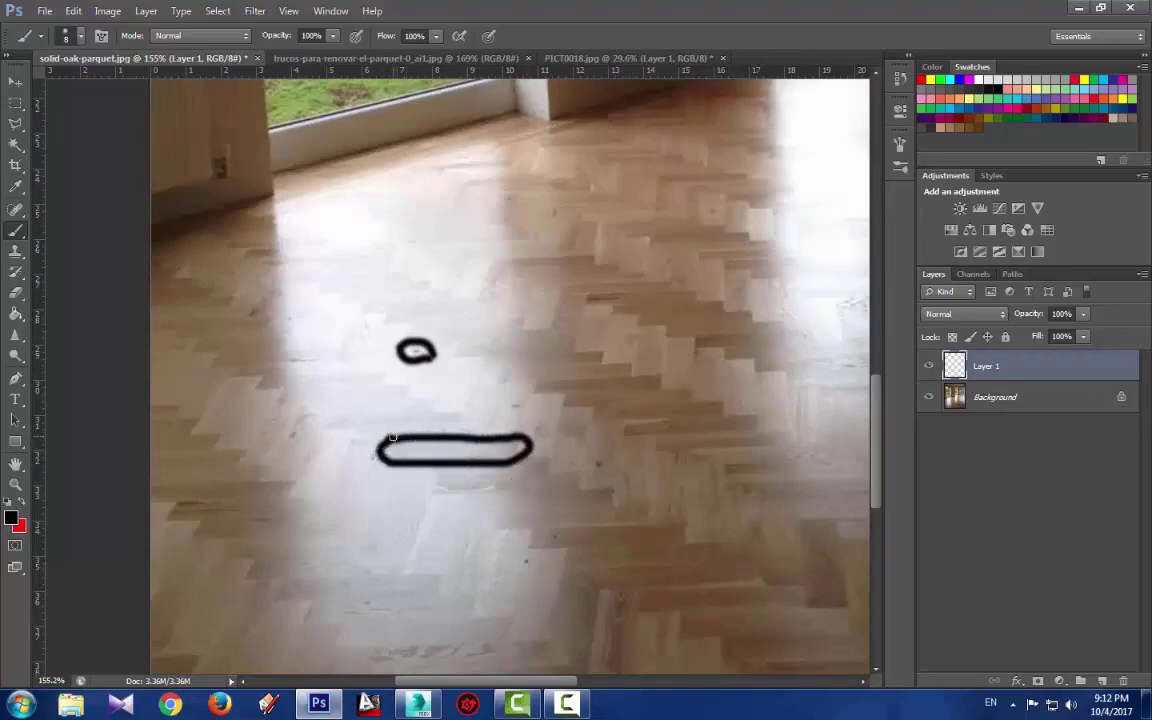
{"action": "scroll", "coordinate": [393, 422], "scroll_direction": "down", "scroll_amount": 3}
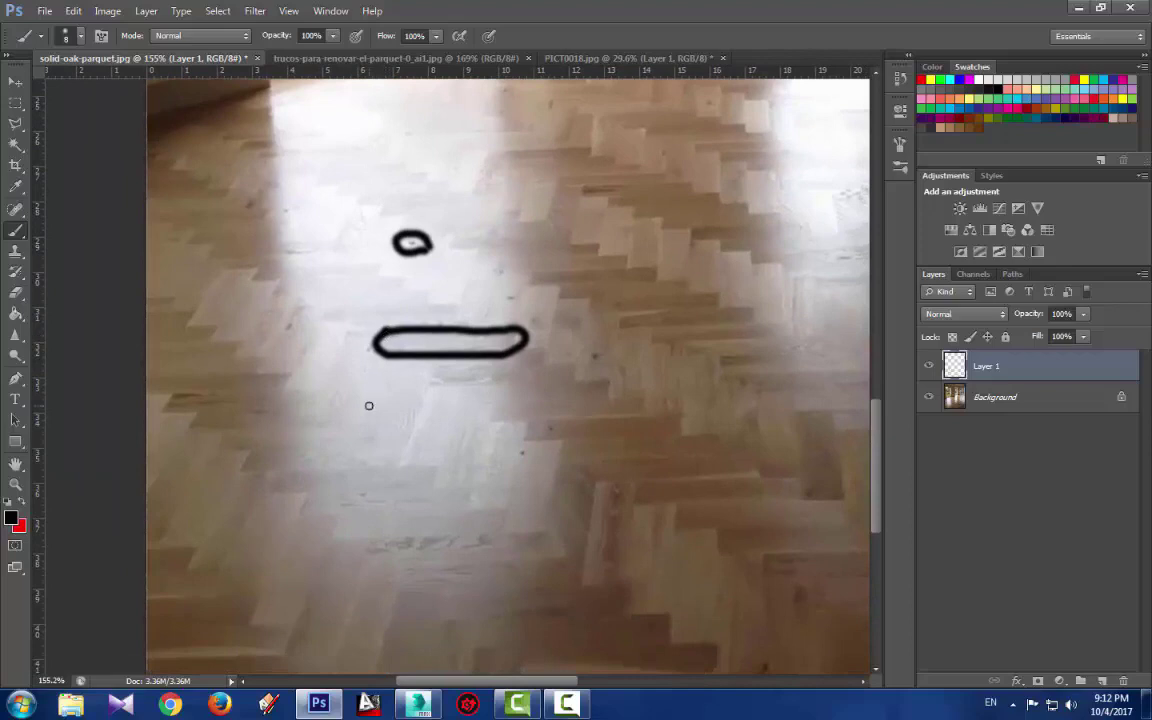
Outline a tall area with the black brush along the left edge of the first window's reflection on the floor
{"action": "left_click_drag", "start_coordinate": [555, 279], "coordinate": [564, 432]}
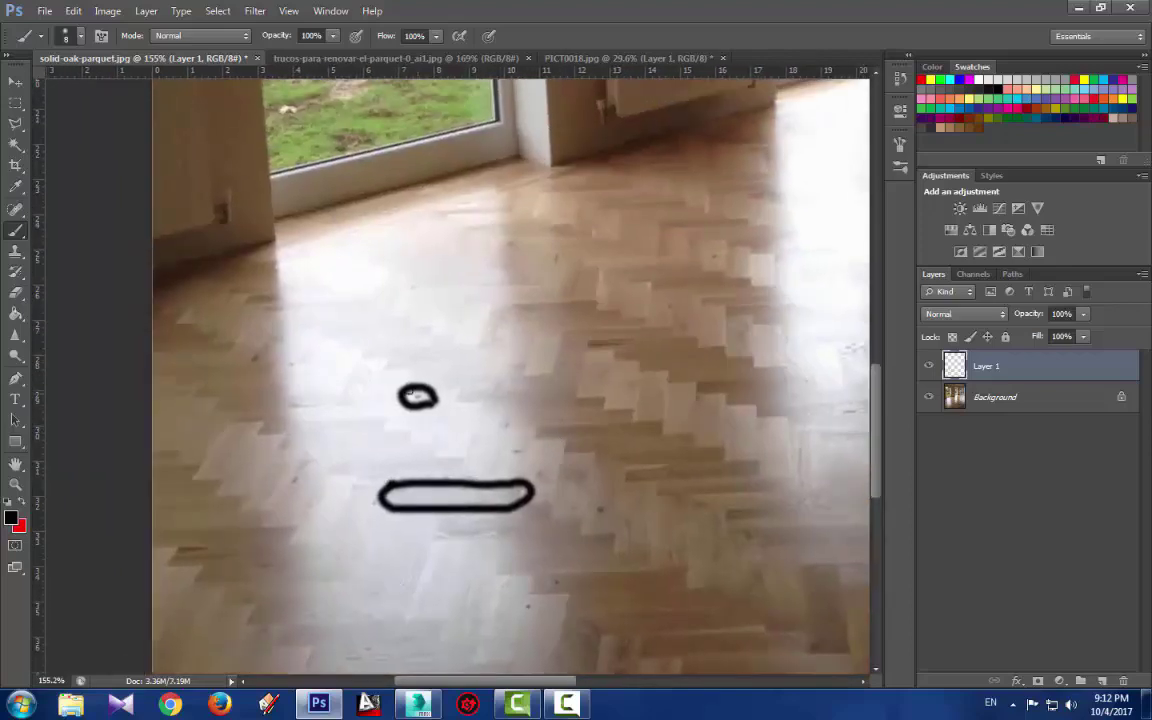
{"action": "left_click_drag", "start_coordinate": [310, 283], "coordinate": [368, 226]}
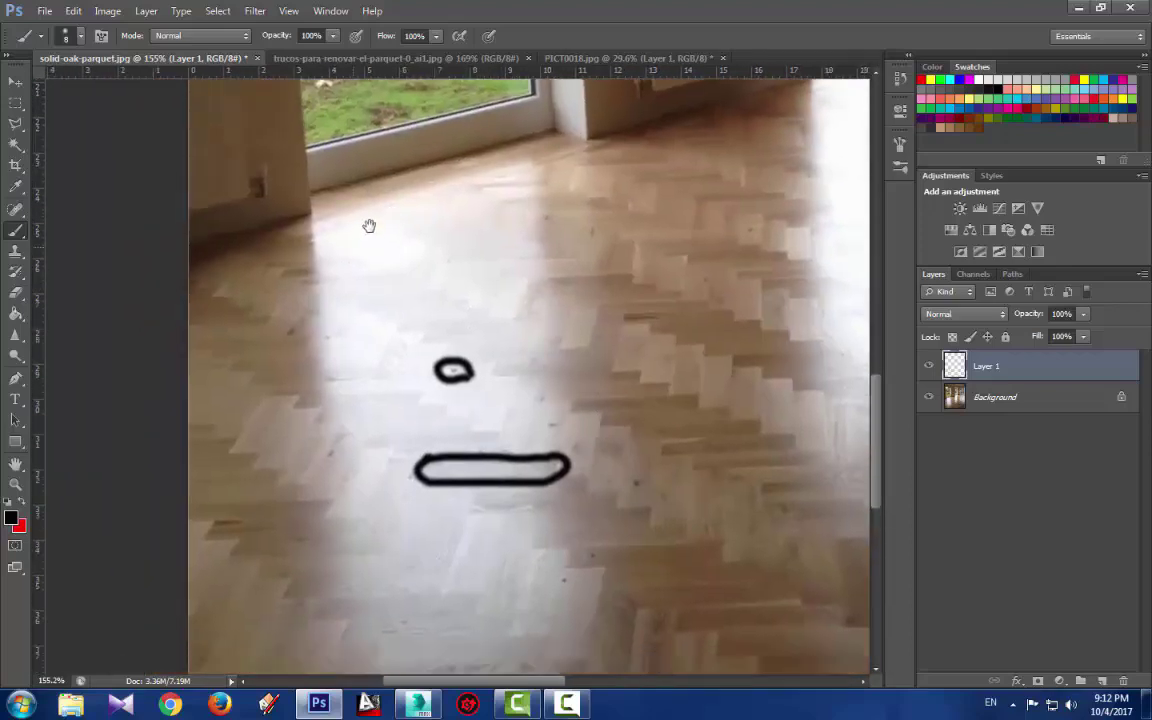
{"action": "left_click_drag", "start_coordinate": [355, 176], "coordinate": [377, 303]}
{"action": "mouse_move", "coordinate": [387, 363]}
{"action": "left_mouse_down"}
{"action": "mouse_move", "coordinate": [434, 632]}
{"action": "mouse_move", "coordinate": [409, 661]}
{"action": "mouse_move", "coordinate": [376, 663]}
{"action": "mouse_move", "coordinate": [295, 635]}
{"action": "mouse_move", "coordinate": [285, 516]}
{"action": "mouse_move", "coordinate": [302, 187]}
{"action": "mouse_move", "coordinate": [338, 158]}
{"action": "mouse_move", "coordinate": [353, 190]}
{"action": "left_mouse_up"}
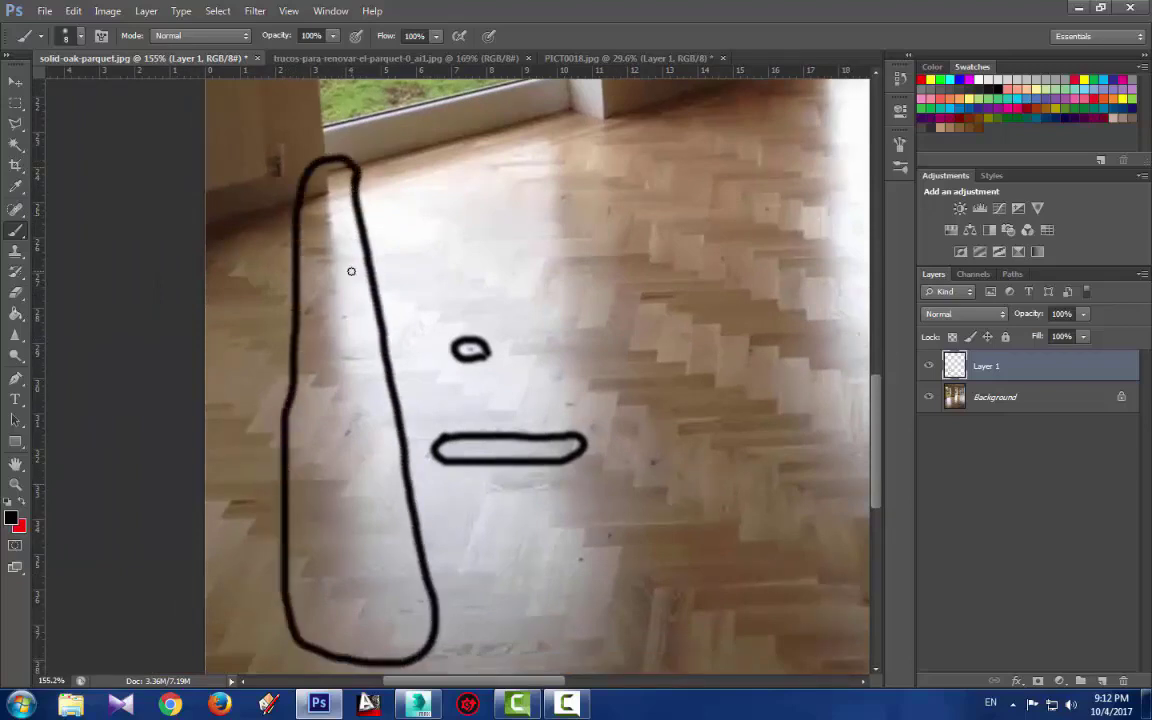
{"action": "scroll", "coordinate": [352, 270], "scroll_direction": "down", "scroll_amount": 5, "text": "alt"}
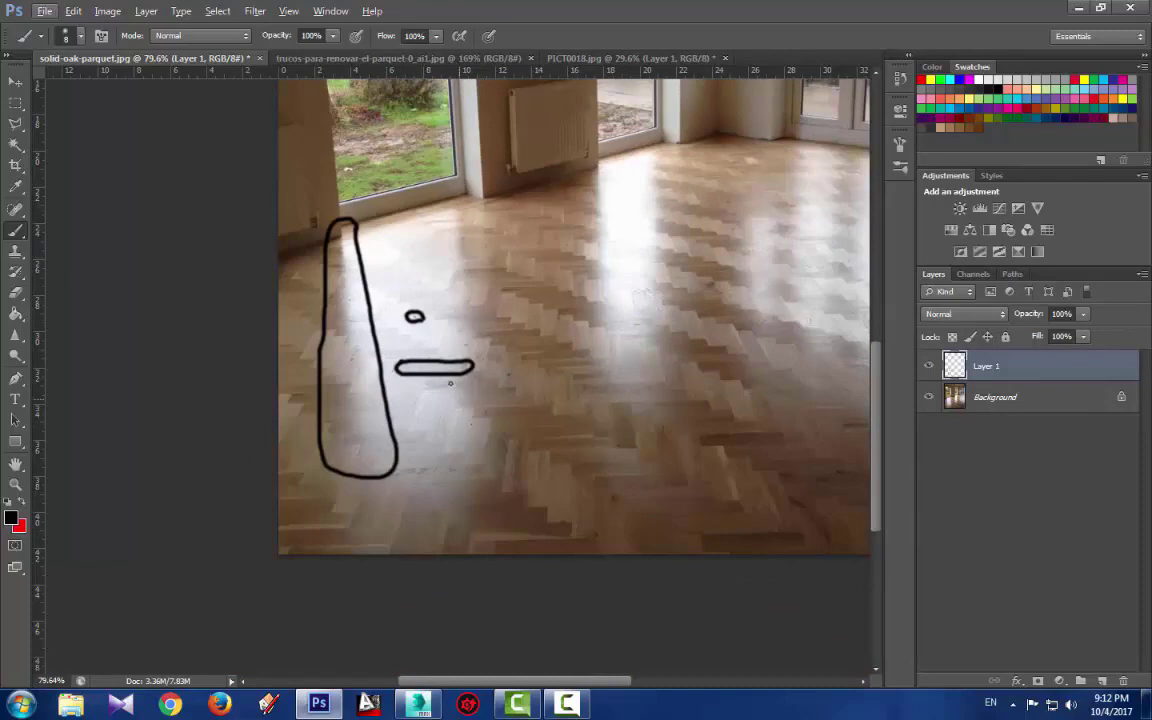
{"action": "left_click_drag", "start_coordinate": [420, 226], "coordinate": [435, 348]}
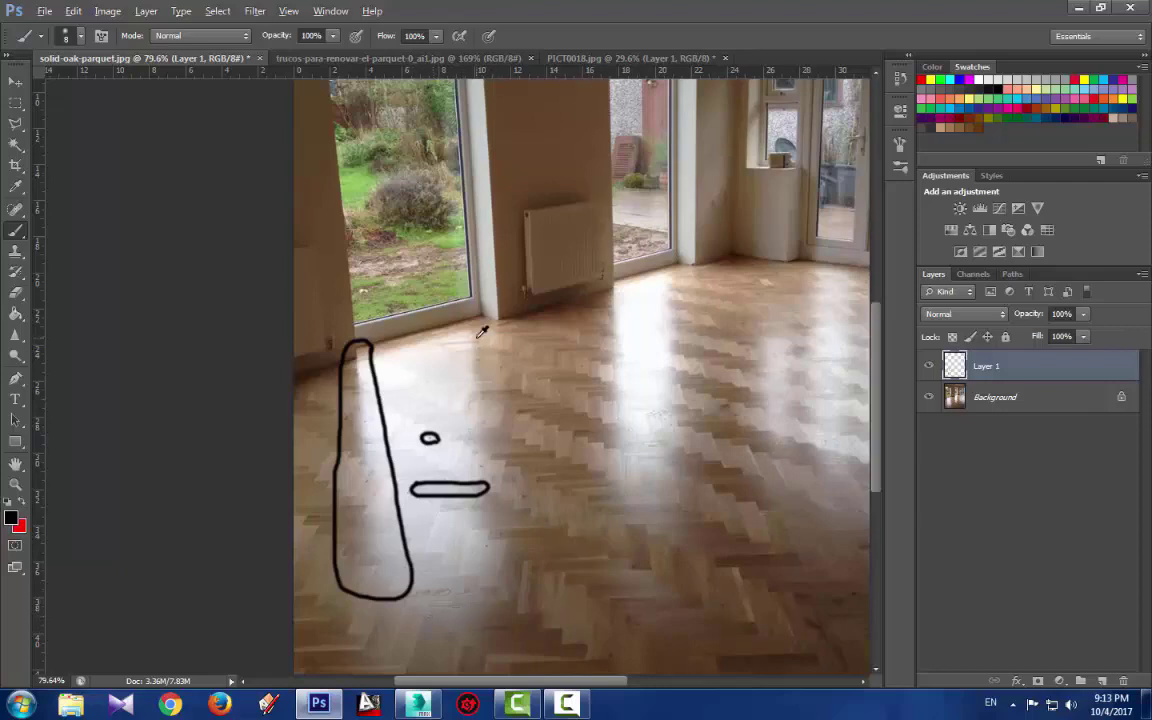
{"action": "scroll", "coordinate": [479, 340], "scroll_direction": "up", "scroll_amount": 5, "text": "alt"}
{"action": "scroll", "coordinate": [481, 332], "scroll_direction": "down", "scroll_amount": 6, "text": "alt"}
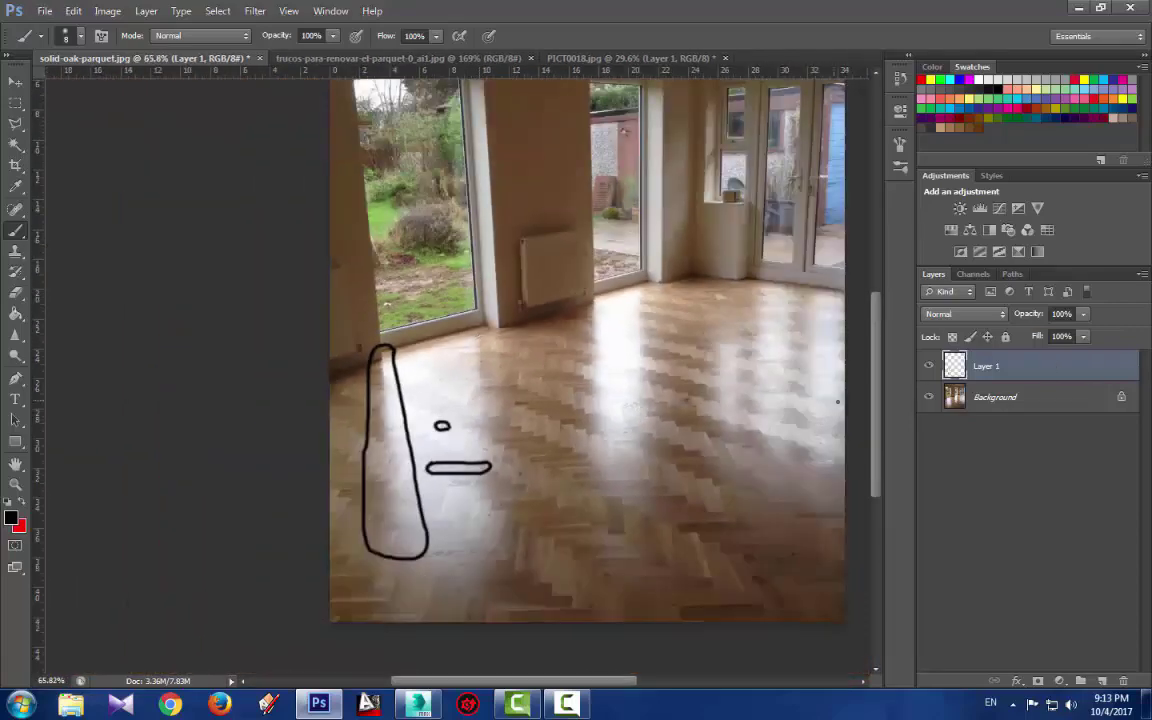
Hide Layer 1 and add a new layer filled entirely with white using the Paint Bucket
{"action": "left_click", "coordinate": [928, 366]}
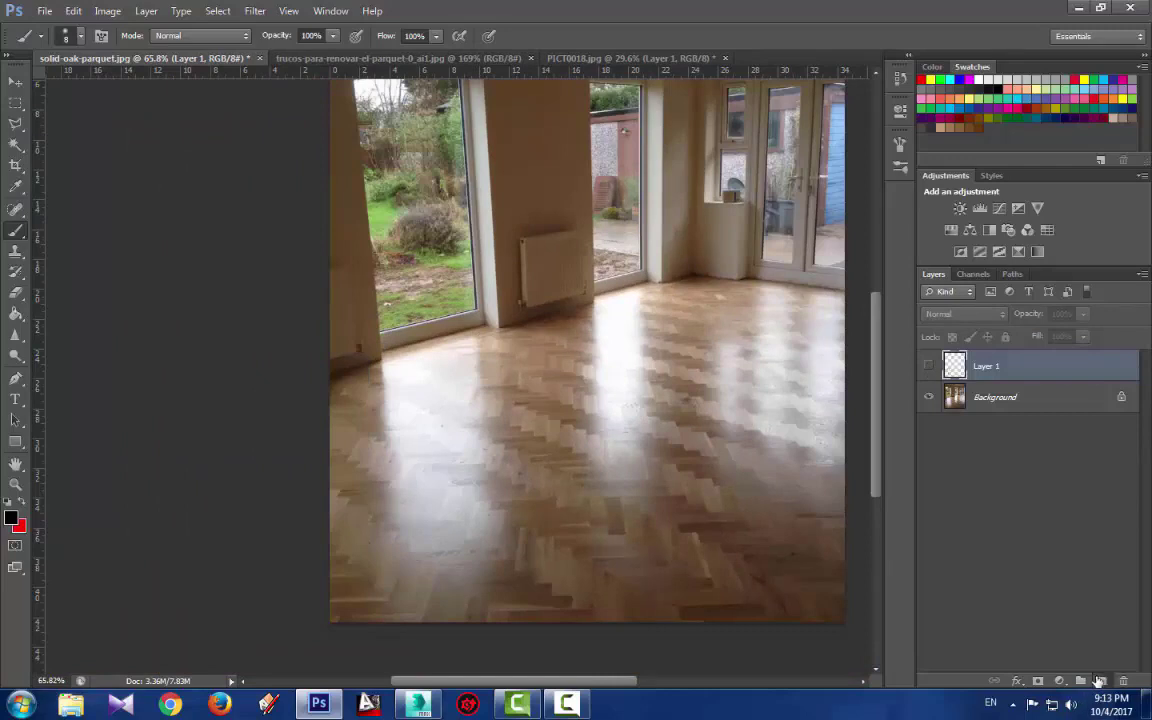
{"action": "left_click", "coordinate": [1100, 681]}
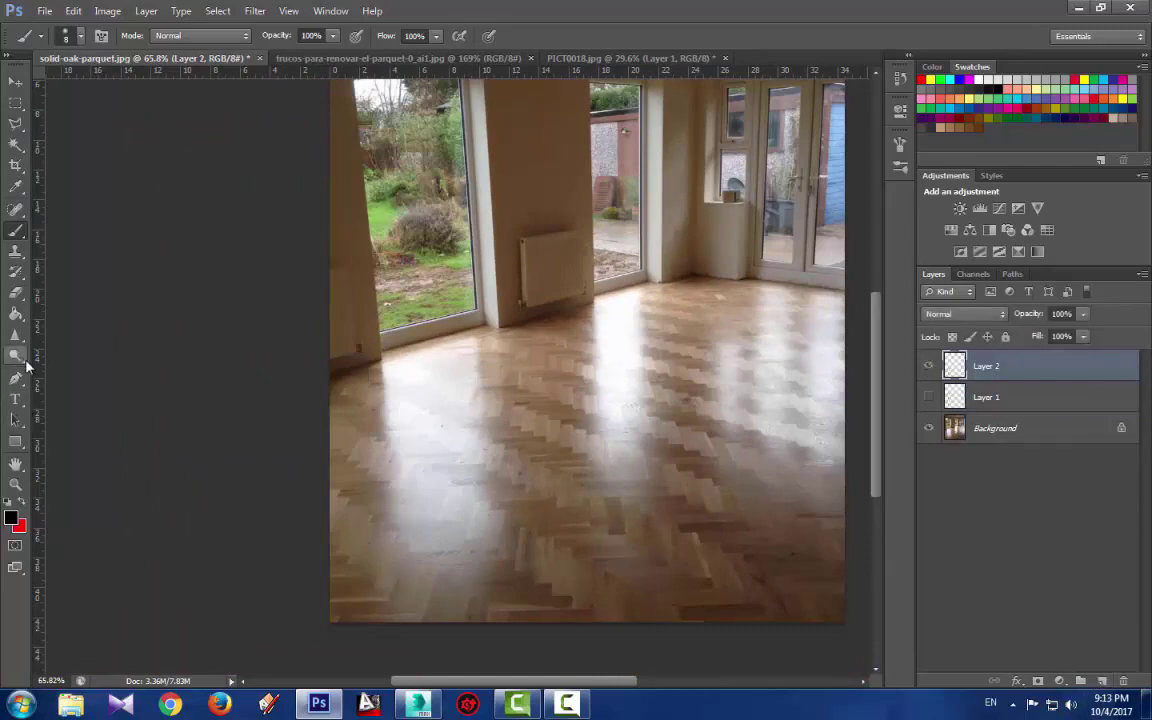
{"action": "left_click", "coordinate": [15, 313]}
{"action": "left_click", "coordinate": [11, 517]}
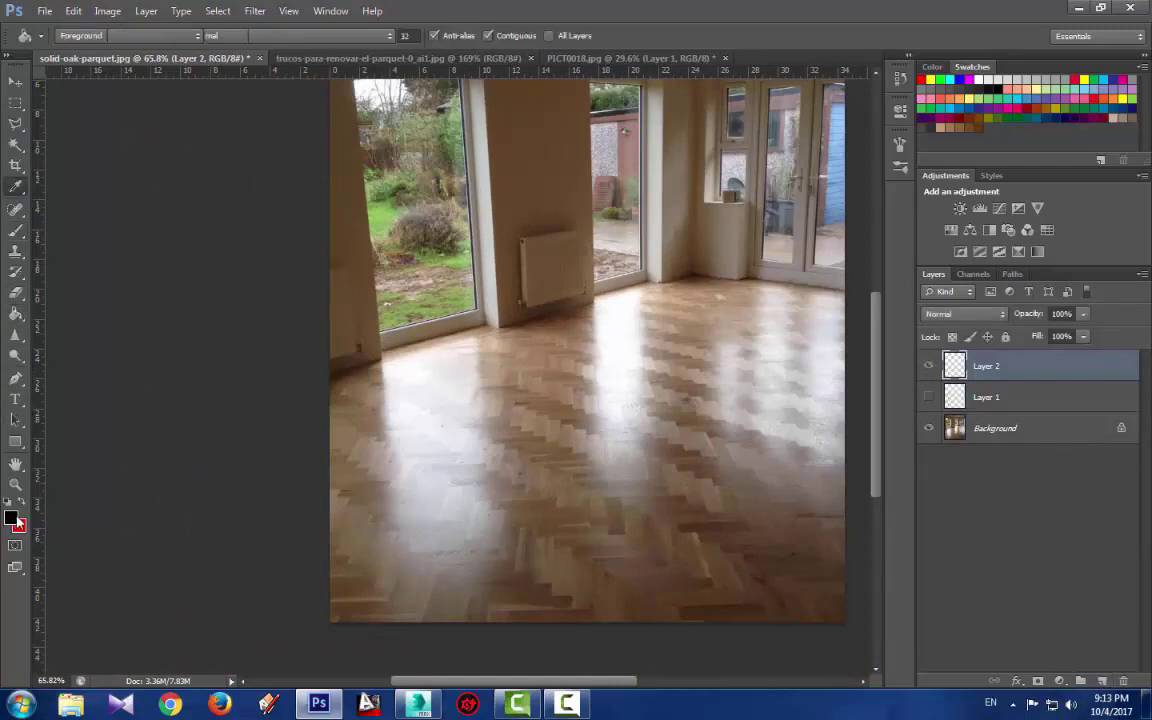
{"action": "left_click", "coordinate": [296, 222]}
{"action": "left_click", "coordinate": [645, 218]}
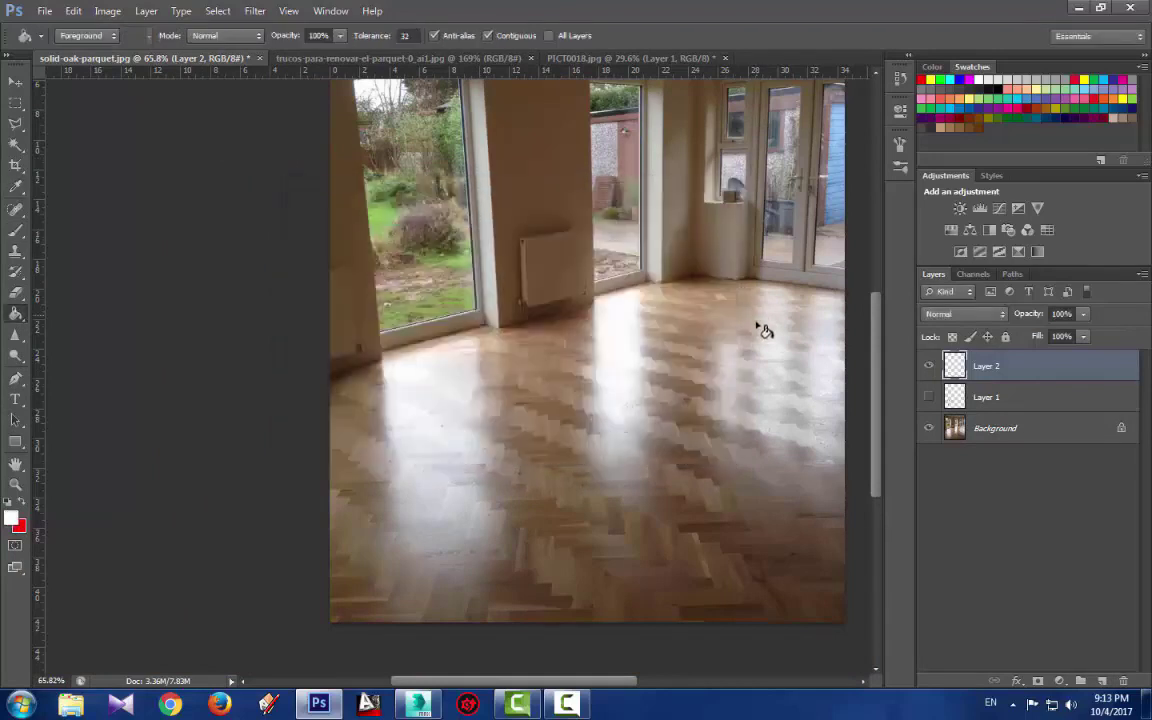
{"action": "left_click", "coordinate": [735, 365]}
{"action": "scroll", "coordinate": [591, 404], "scroll_direction": "down", "scroll_amount": 1, "text": "alt"}
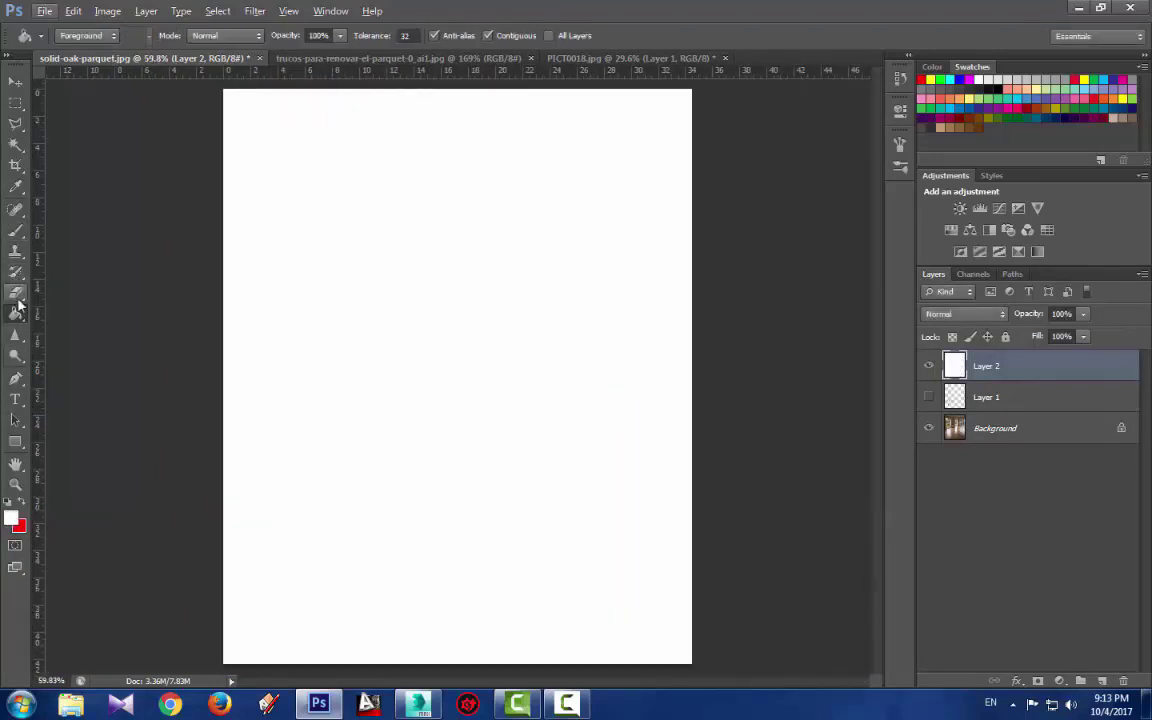
Brush a straight black ground line across the white canvas and a stick figure standing at its right end
{"action": "left_click", "coordinate": [15, 230]}
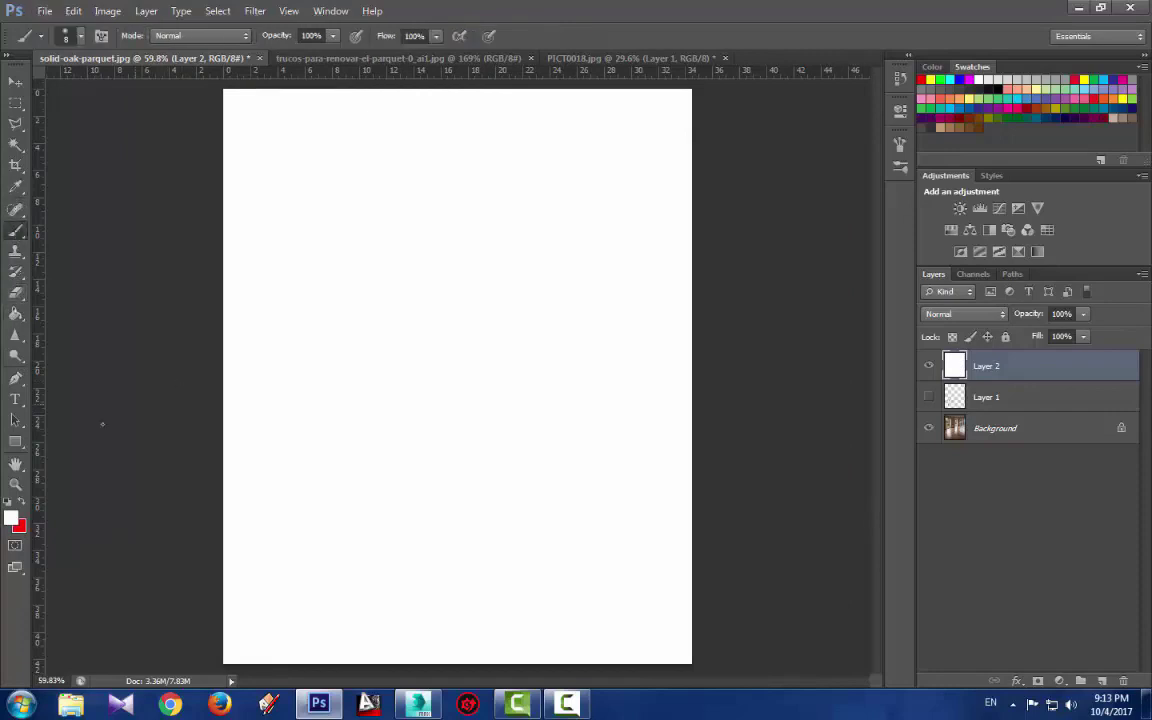
{"action": "left_click", "coordinate": [10, 517]}
{"action": "left_click", "coordinate": [298, 422]}
{"action": "left_click", "coordinate": [668, 213]}
{"action": "left_click", "coordinate": [635, 453], "text": "shift"}
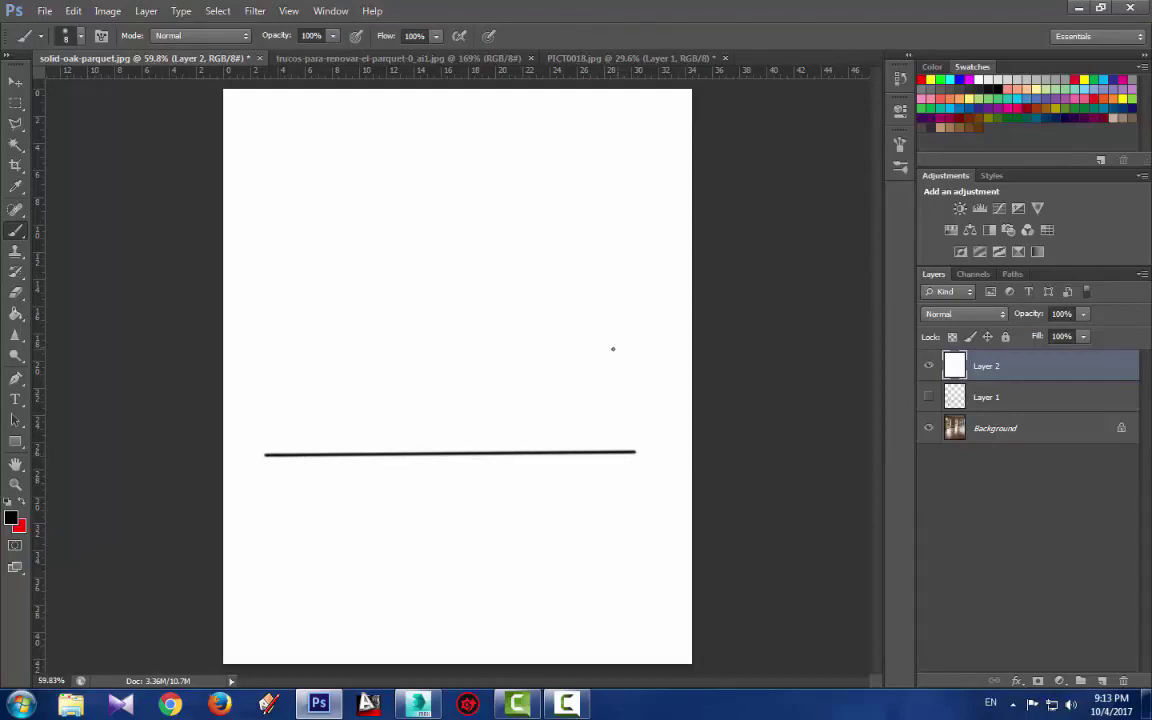
{"action": "left_click_drag", "start_coordinate": [613, 349], "coordinate": [620, 450]}
{"action": "mouse_move", "coordinate": [619, 384]}
{"action": "left_mouse_down"}
{"action": "mouse_move", "coordinate": [599, 410]}
{"action": "mouse_move", "coordinate": [633, 418]}
{"action": "mouse_move", "coordinate": [601, 455]}
{"action": "left_mouse_up"}
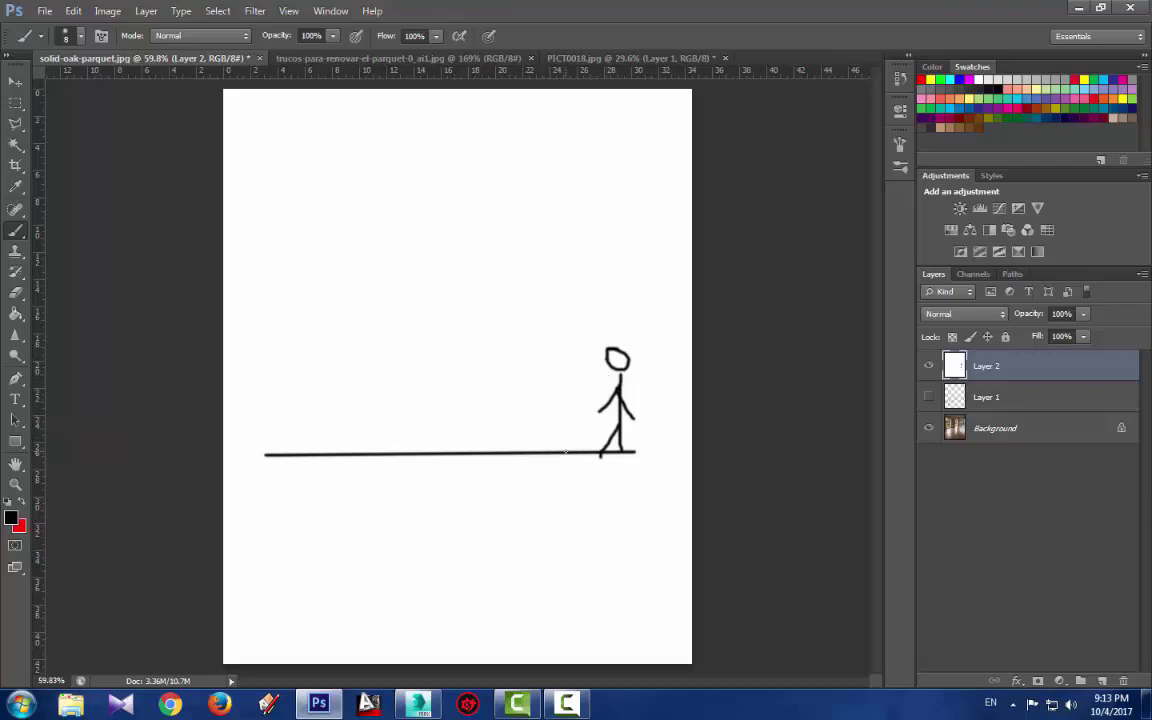
Draw sight lines from the figure's head to a nearby ground point and to the line's far end, circling the near point
{"action": "left_click_drag", "start_coordinate": [566, 451], "coordinate": [607, 353]}
{"action": "mouse_move", "coordinate": [560, 434]}
{"action": "left_mouse_down"}
{"action": "mouse_move", "coordinate": [547, 468]}
{"action": "mouse_move", "coordinate": [579, 447]}
{"action": "mouse_move", "coordinate": [566, 436]}
{"action": "left_mouse_up"}
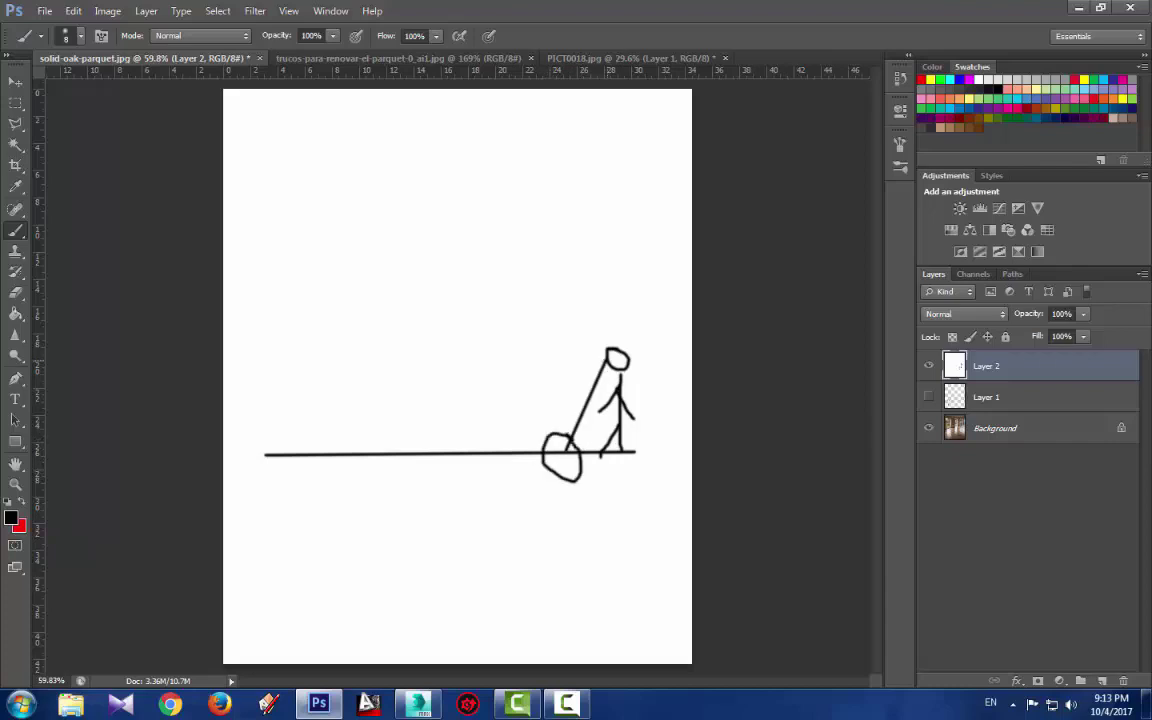
{"action": "left_click", "coordinate": [606, 360], "text": "shift"}
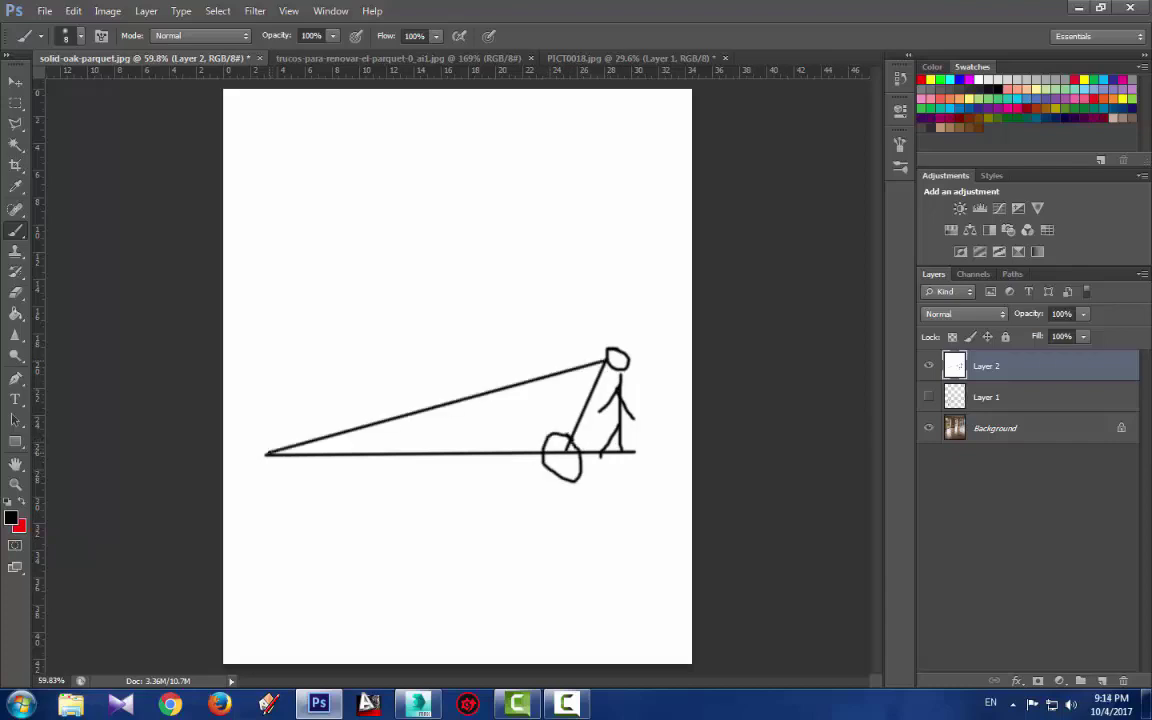
Sketch a wall with a recessed window at the ground line's far end and mark the figure's viewing angles with two arcs
{"action": "mouse_move", "coordinate": [266, 454]}
{"action": "left_mouse_down"}
{"action": "mouse_move", "coordinate": [276, 298]}
{"action": "mouse_move", "coordinate": [217, 282]}
{"action": "left_mouse_up"}
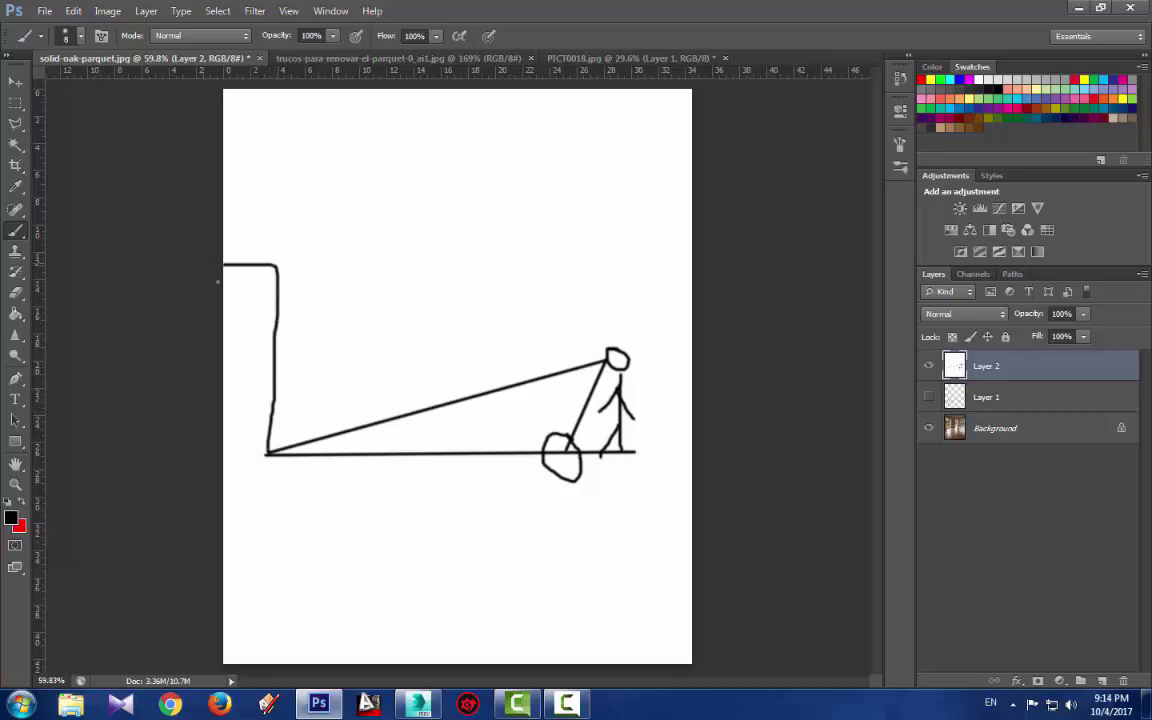
{"action": "mouse_move", "coordinate": [272, 318]}
{"action": "left_mouse_down"}
{"action": "mouse_move", "coordinate": [246, 317]}
{"action": "mouse_move", "coordinate": [248, 424]}
{"action": "mouse_move", "coordinate": [268, 436]}
{"action": "left_mouse_up"}
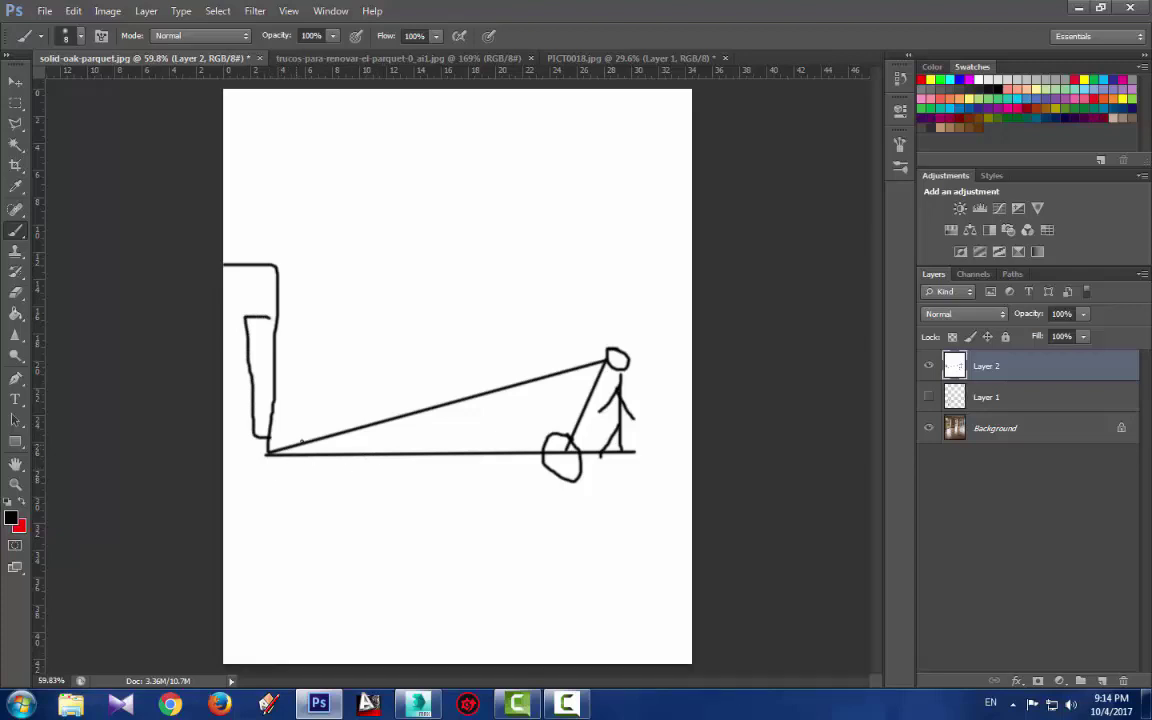
{"action": "left_click_drag", "start_coordinate": [598, 389], "coordinate": [575, 371]}
{"action": "left_click_drag", "start_coordinate": [613, 407], "coordinate": [585, 411]}
Switch back to the parket2.max room scene in 3ds Max
{"action": "left_click", "coordinate": [517, 704]}
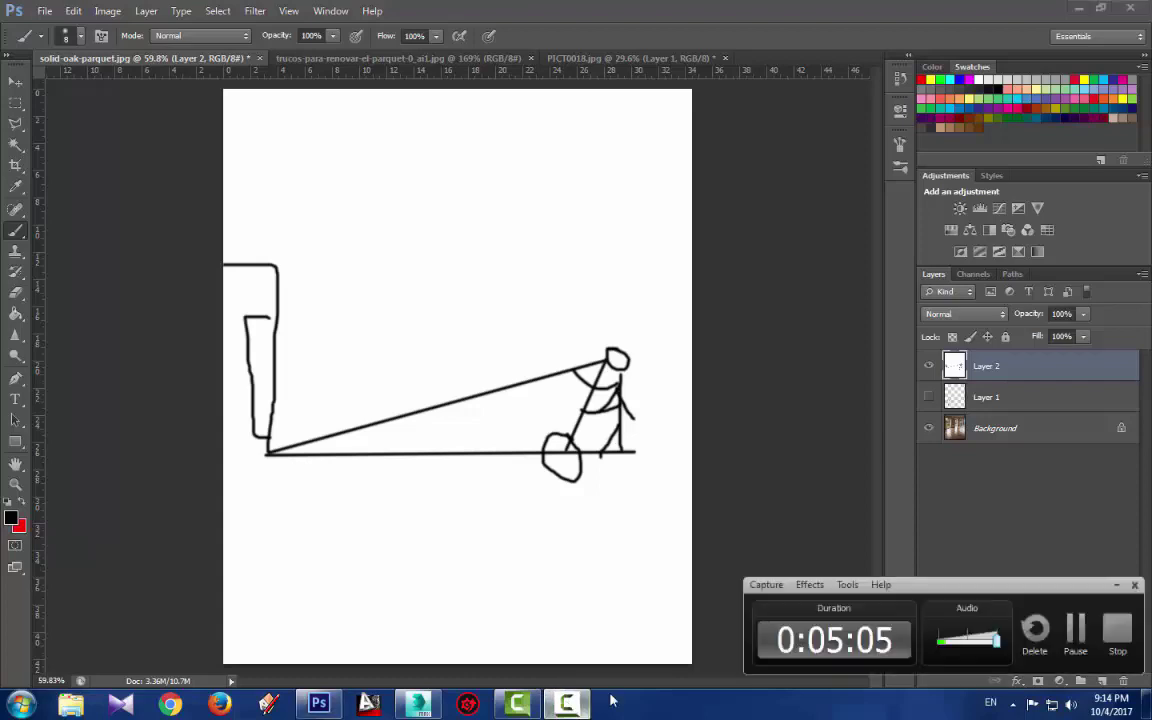
{"action": "left_click", "coordinate": [1078, 632]}
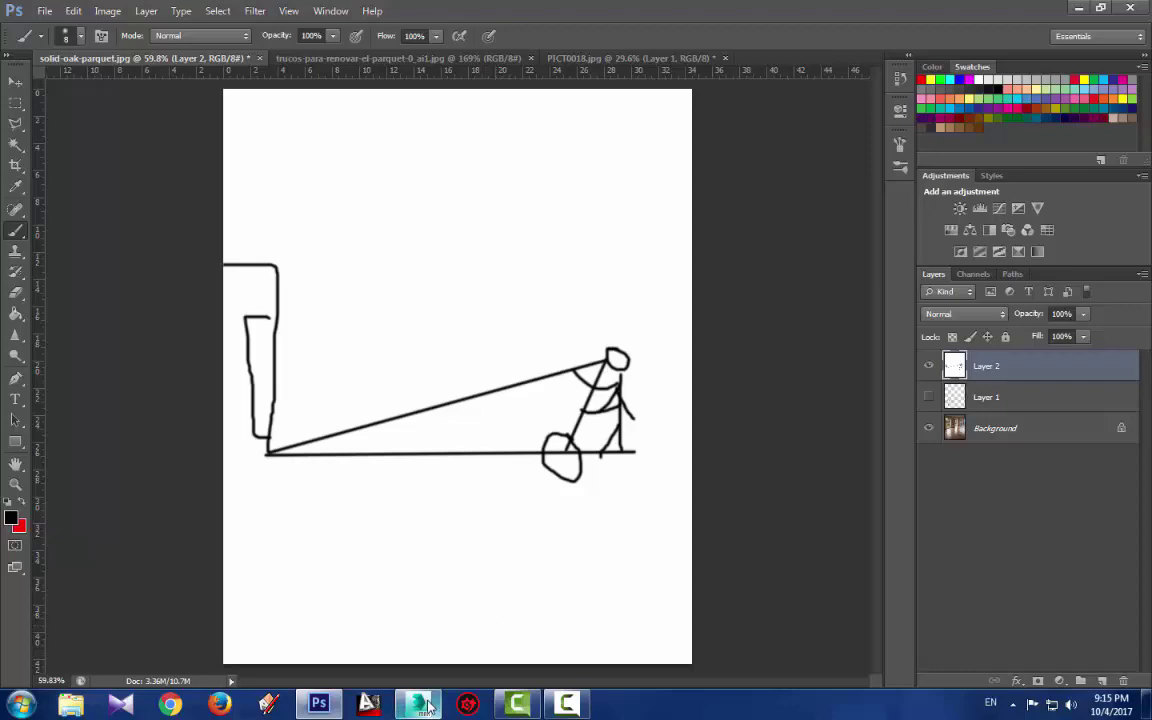
{"action": "left_click", "coordinate": [390, 635]}
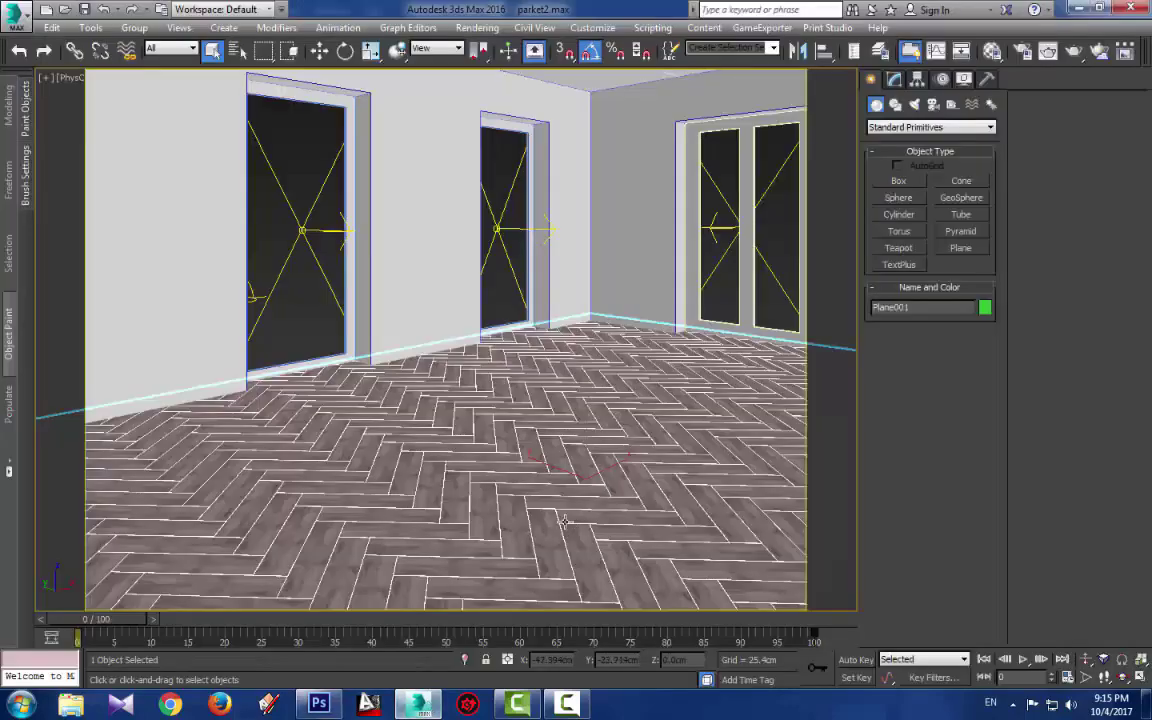
Open the Material Editor and assign the purple VRayMtl material, Material #8, to the herringbone floor
{"action": "key", "text": "m"}
{"action": "left_click_drag", "start_coordinate": [795, 118], "coordinate": [857, 101]}
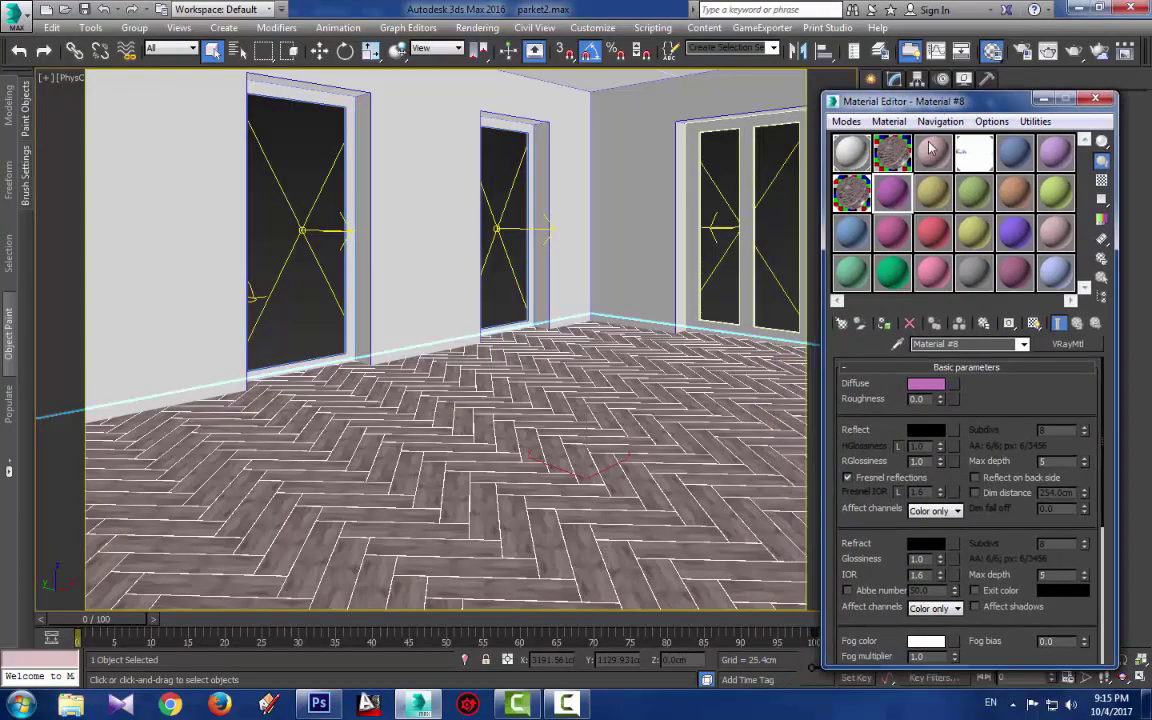
{"action": "left_click_drag", "start_coordinate": [895, 205], "coordinate": [400, 505]}
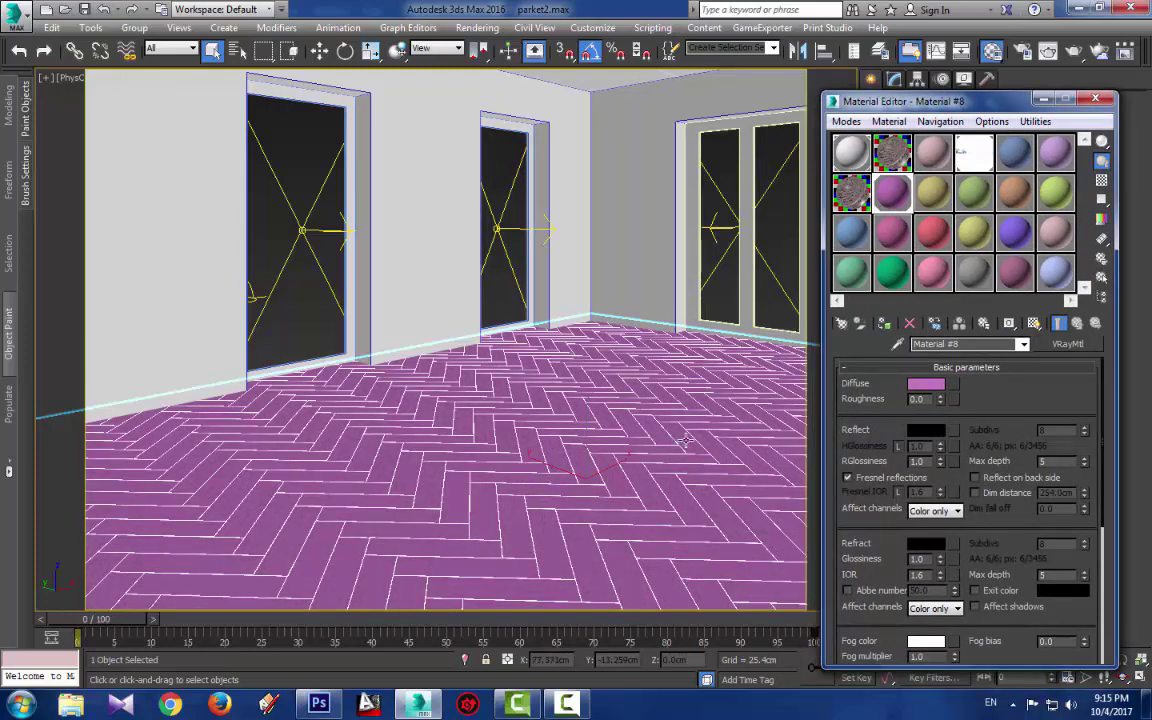
{"action": "left_click", "coordinate": [567, 705]}
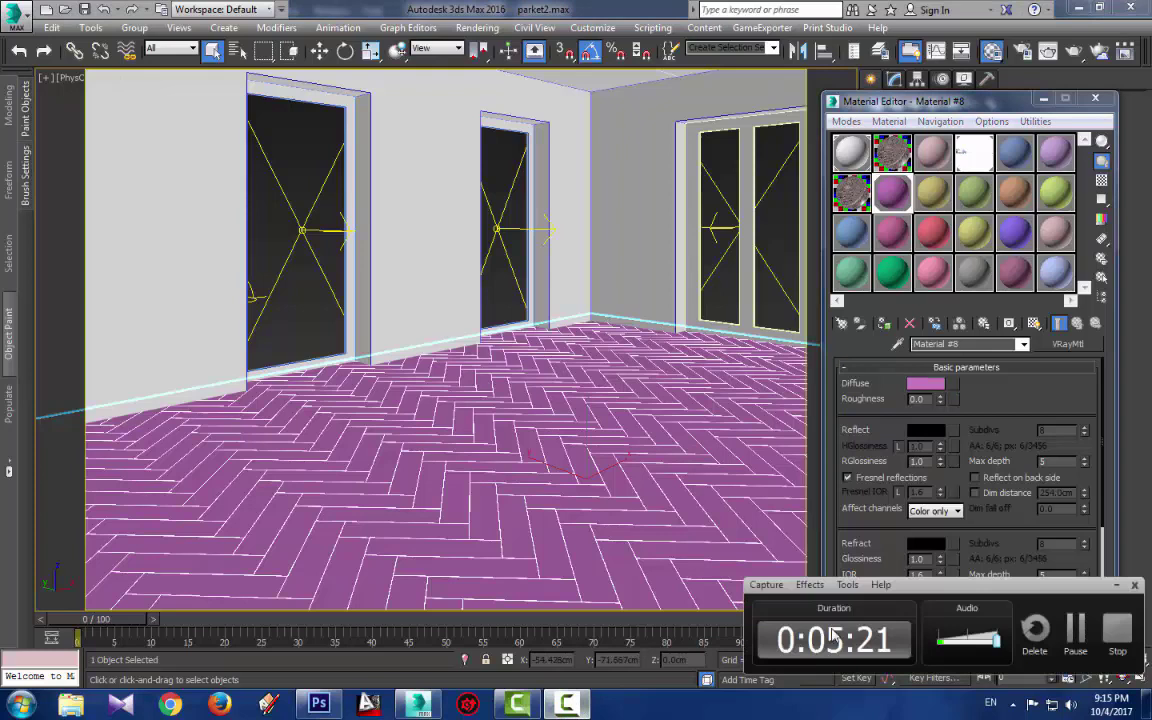
{"action": "left_click", "coordinate": [1060, 641]}
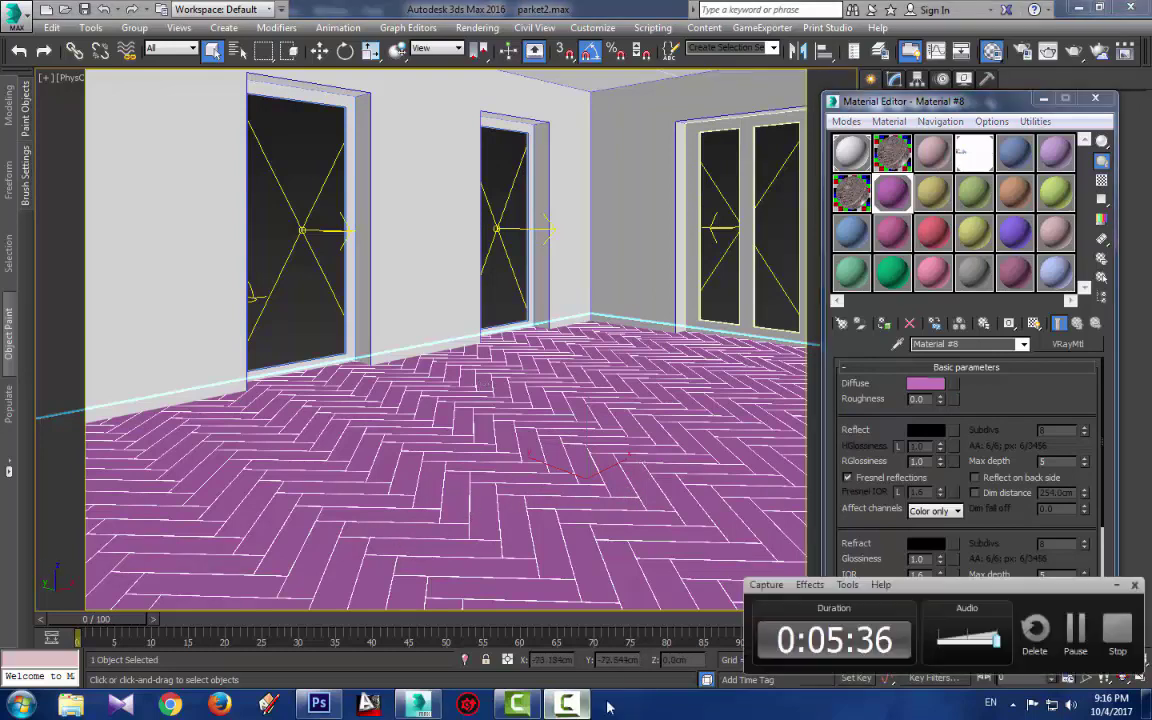
{"action": "left_click", "coordinate": [1059, 631]}
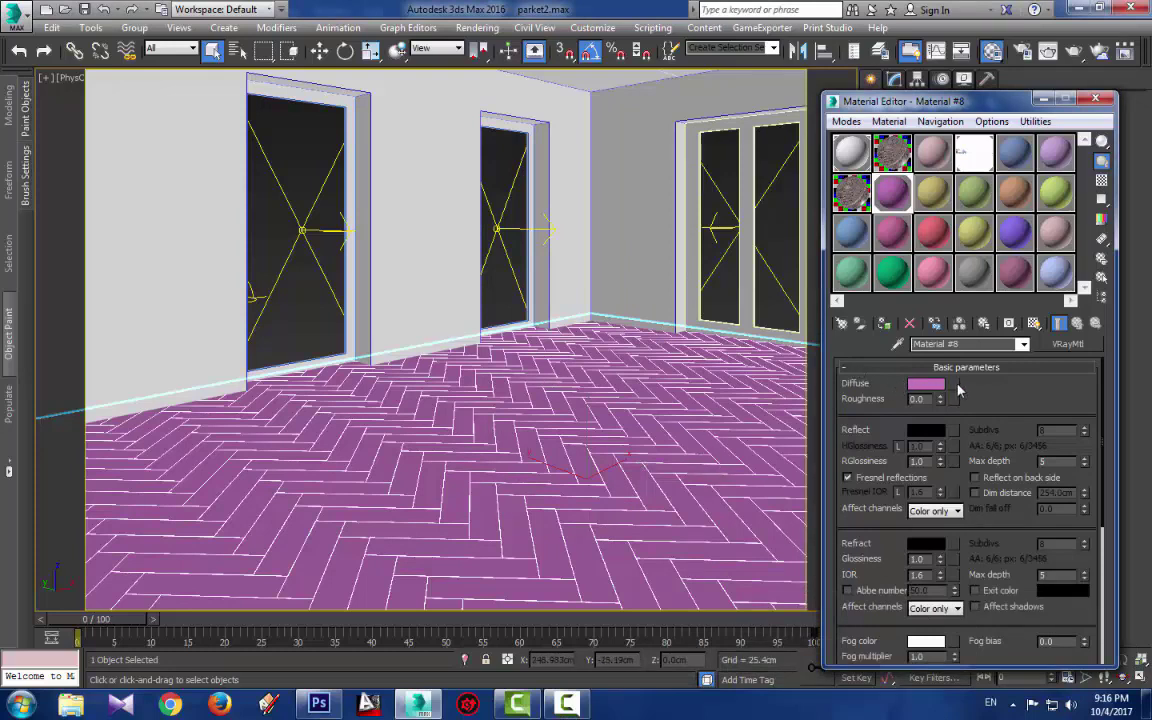
Assign a MultiTexture map to the Diffuse slot of Material #8
{"action": "left_click", "coordinate": [954, 386]}
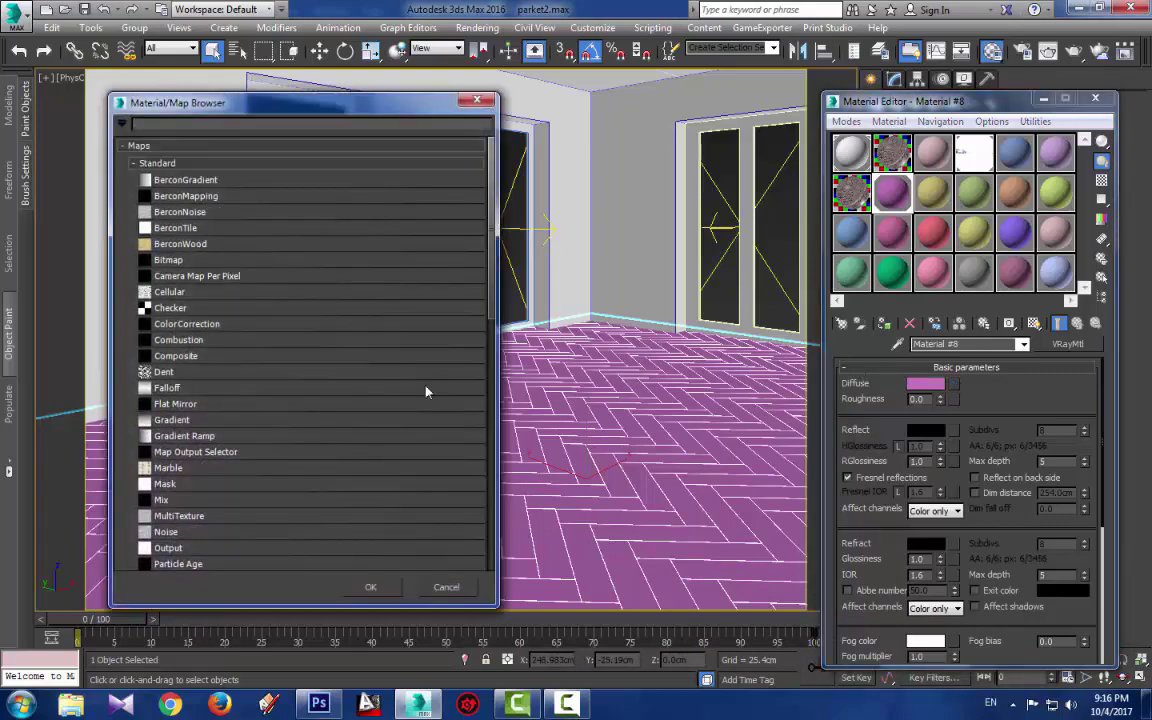
{"action": "left_click", "coordinate": [172, 516]}
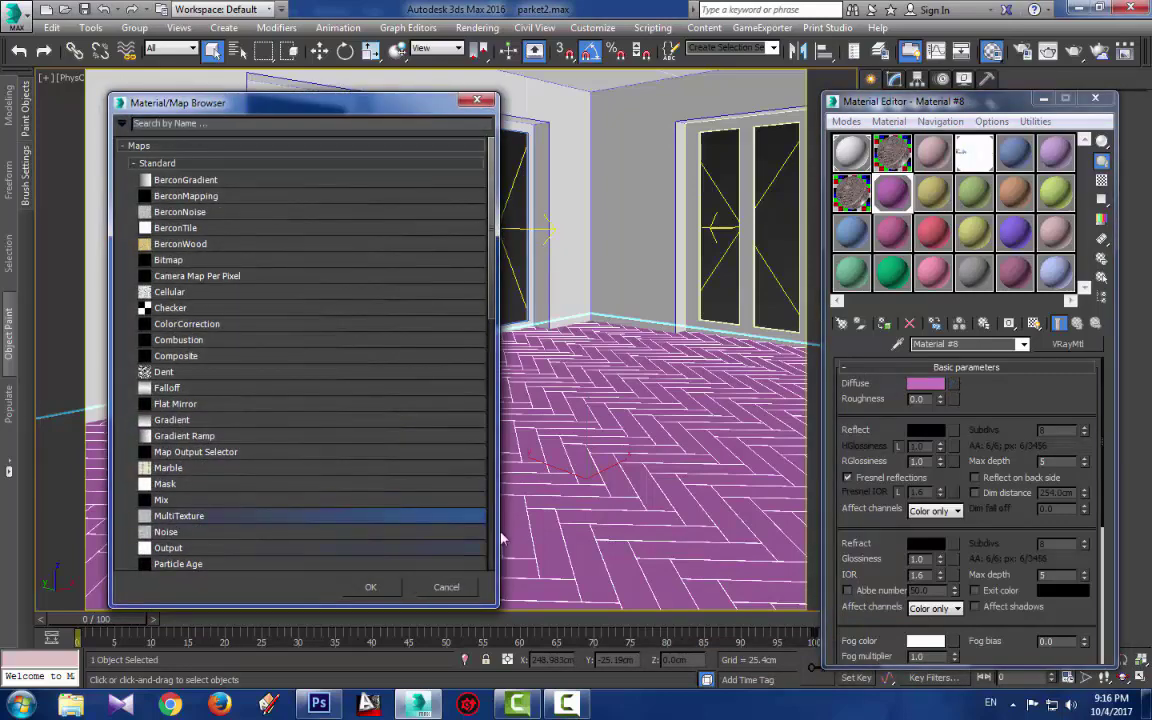
{"action": "left_click", "coordinate": [367, 586]}
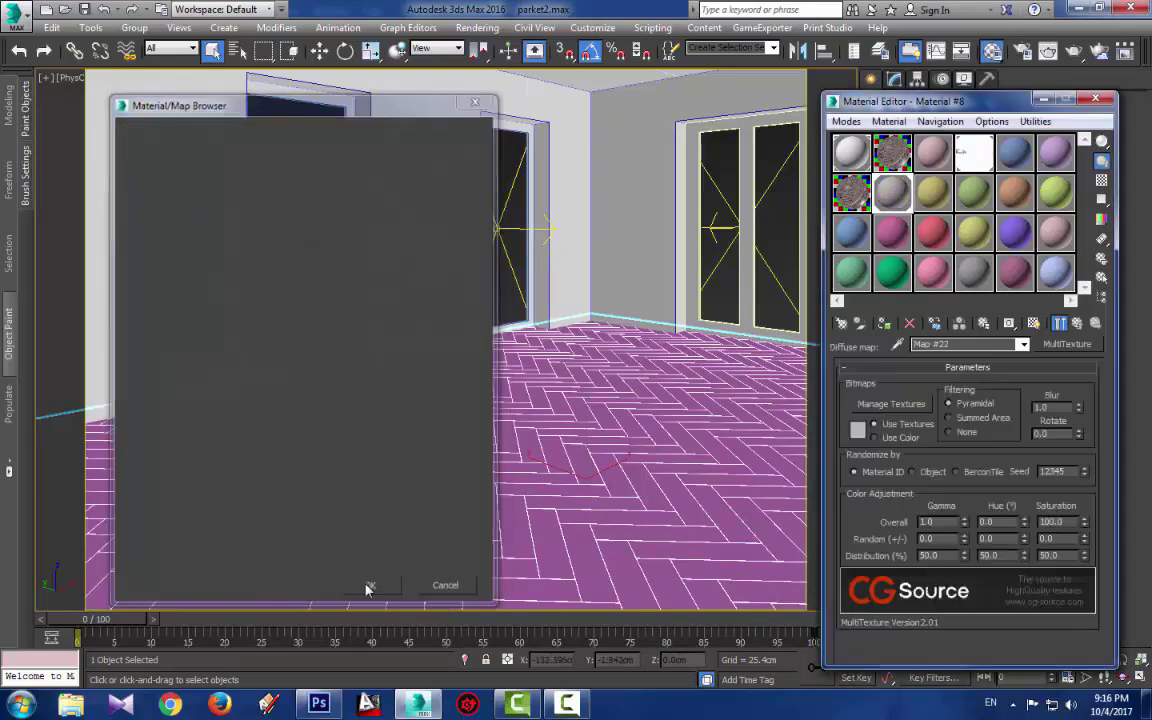
Add the wood-floorboard-ash_0050-01 plank images from the MultiTexture Maps folder to the MultiTexture map's bitmap list
{"action": "left_click", "coordinate": [896, 408]}
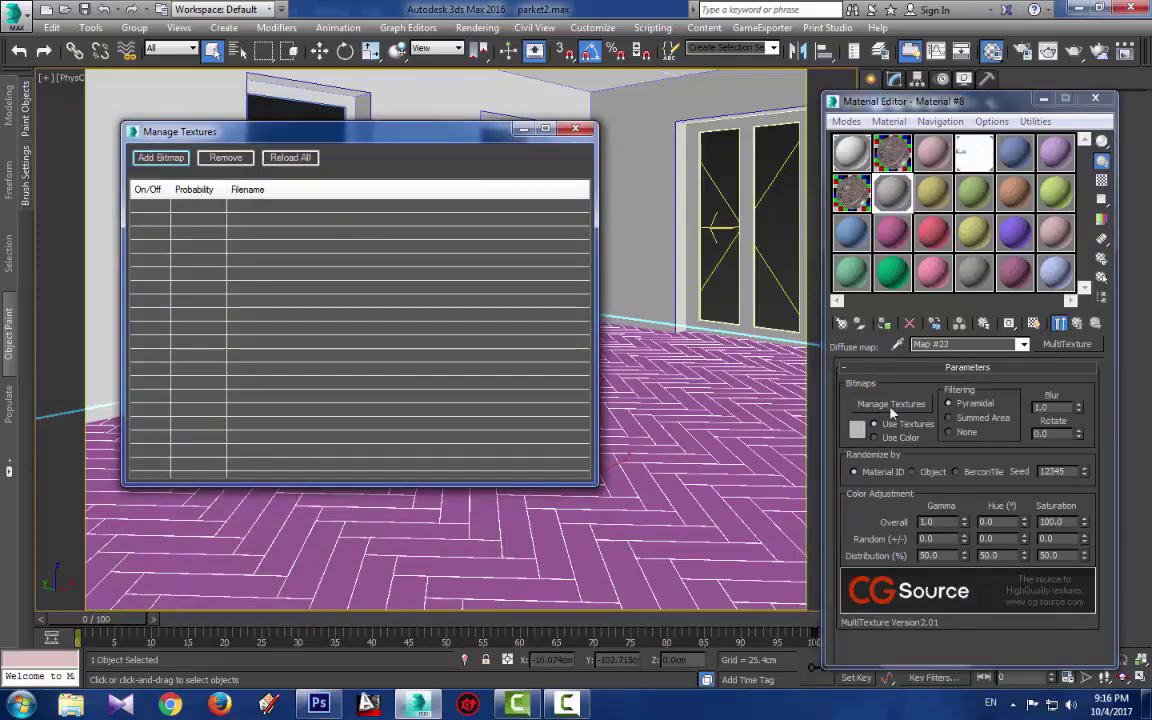
{"action": "left_click", "coordinate": [157, 159]}
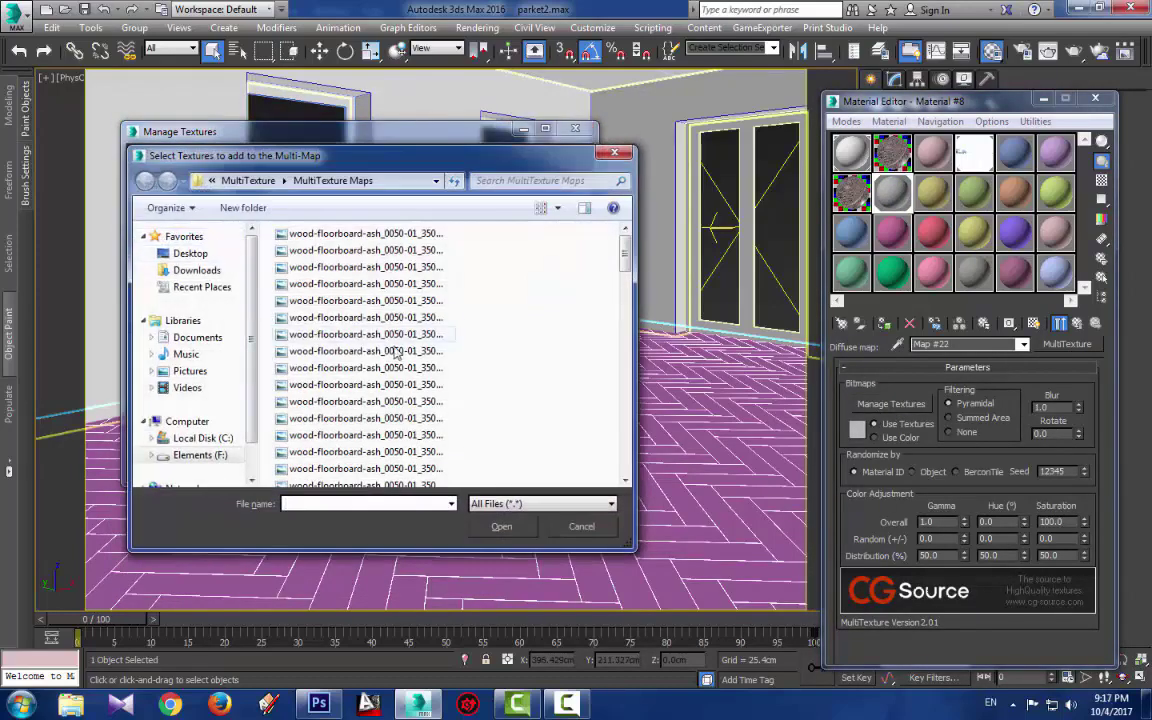
{"action": "left_click", "coordinate": [539, 210]}
{"action": "left_click", "coordinate": [539, 210]}
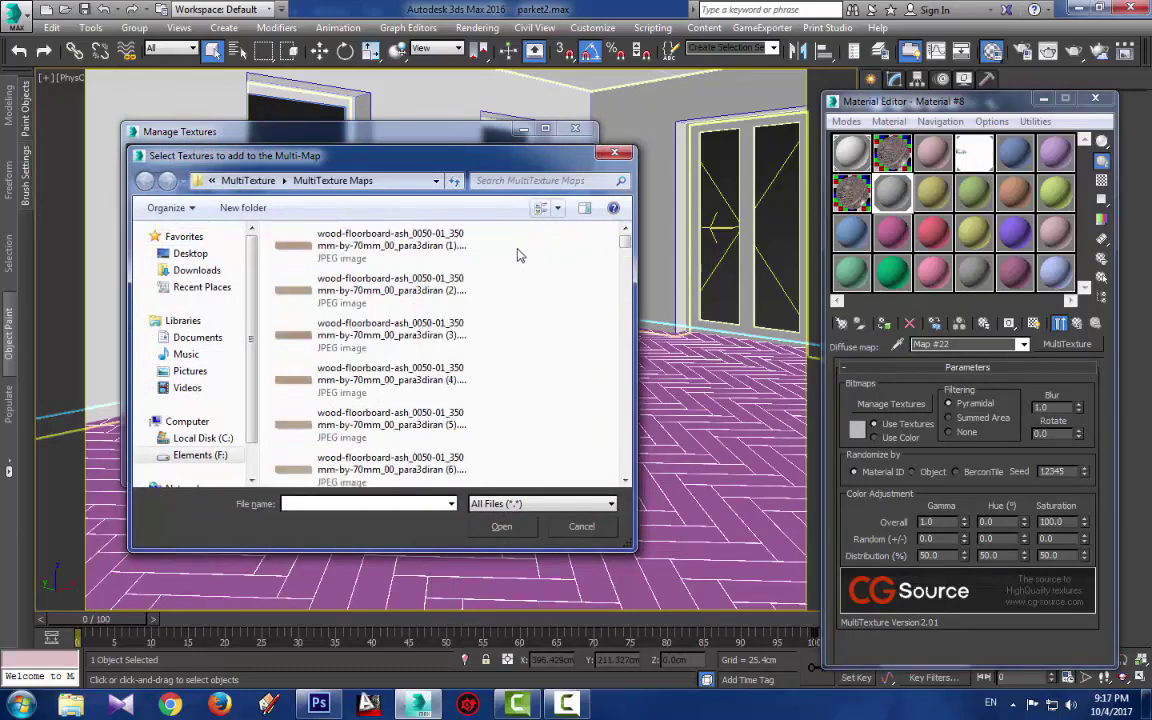
{"action": "scroll", "coordinate": [512, 232], "scroll_direction": "down", "scroll_amount": 3}
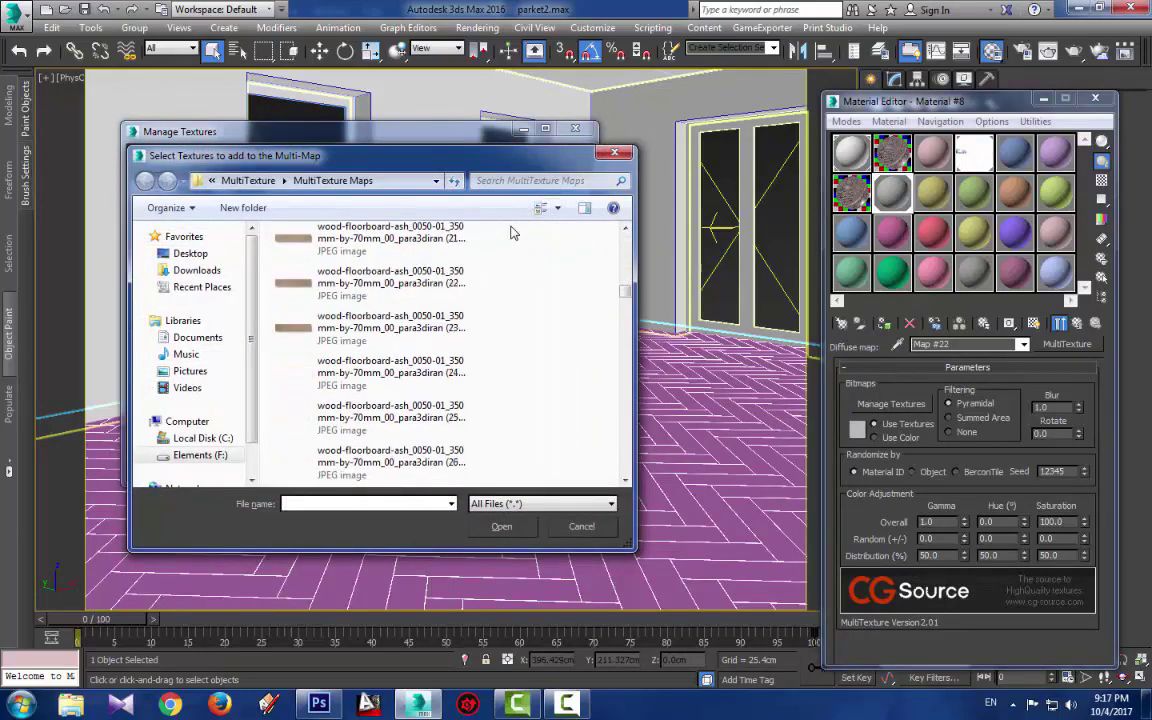
{"action": "scroll", "coordinate": [515, 251], "scroll_direction": "up", "scroll_amount": 3}
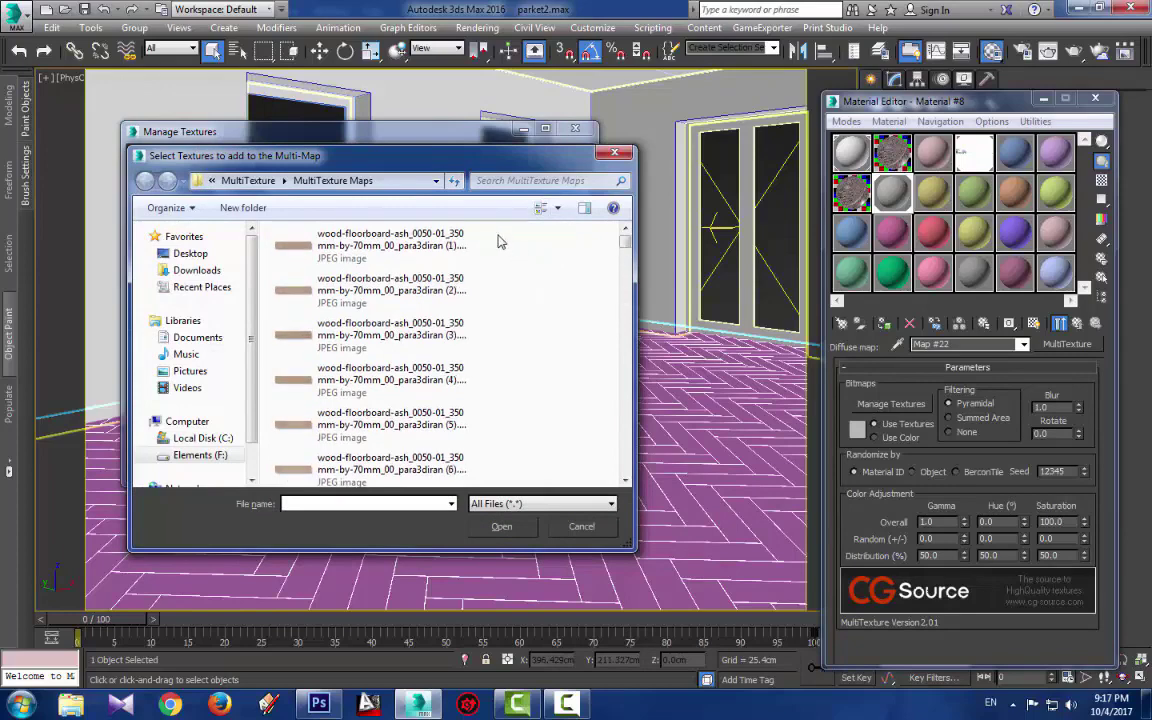
{"action": "left_click_drag", "start_coordinate": [496, 224], "coordinate": [388, 478]}
{"action": "scroll", "coordinate": [466, 340], "scroll_direction": "down", "scroll_amount": 6}
{"action": "left_click", "coordinate": [499, 526]}
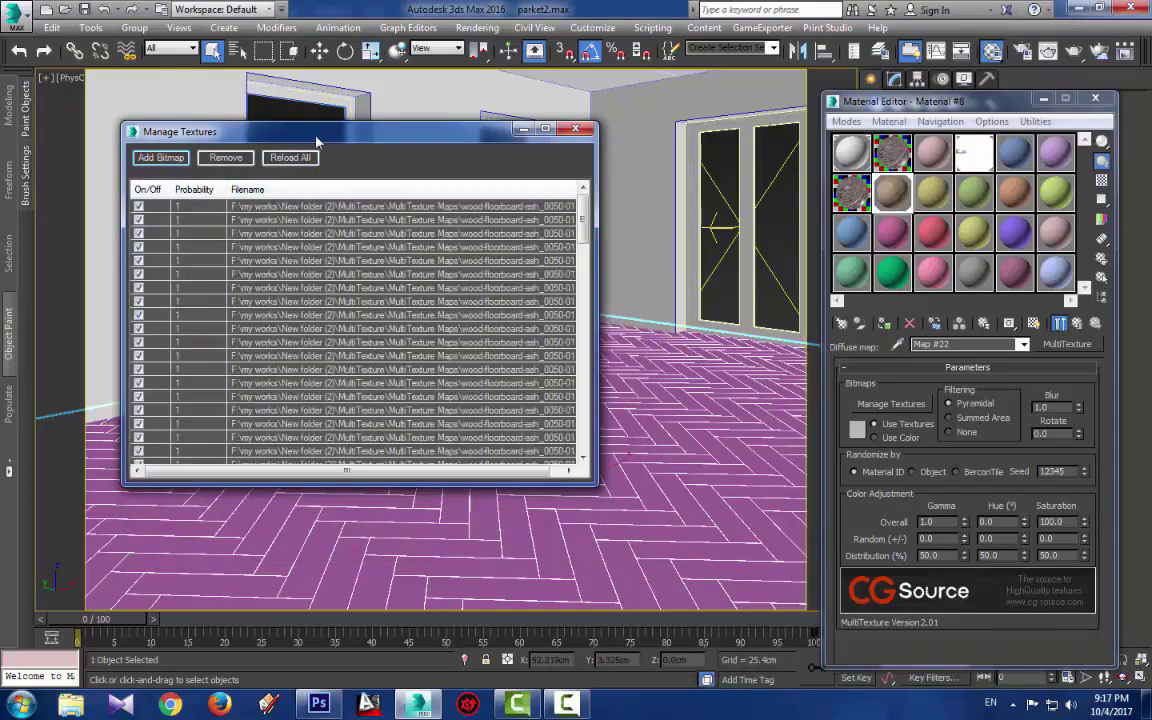
{"action": "left_click", "coordinate": [575, 128]}
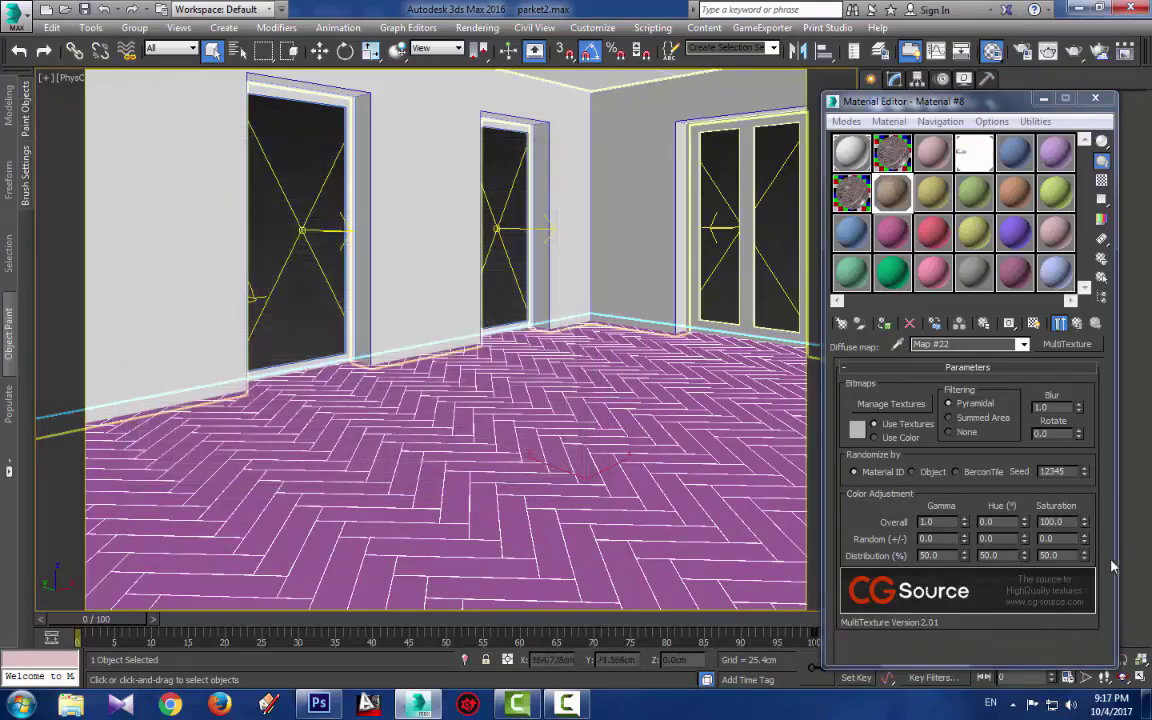
Set the MultiTexture map's blur to 0.01, show the map in the viewport and return to the parent material
{"action": "double_click", "coordinate": [1055, 407]}
{"action": "type", "text": "0.01"}
{"action": "key", "text": "Return"}
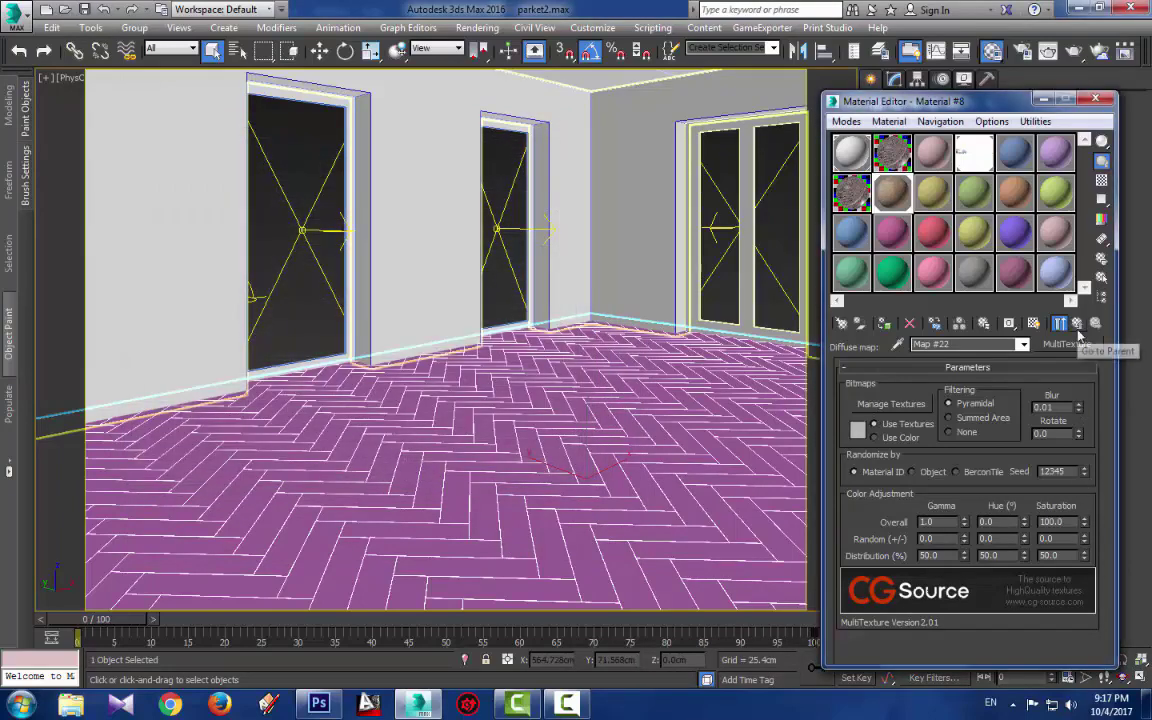
{"action": "left_click", "coordinate": [1034, 326]}
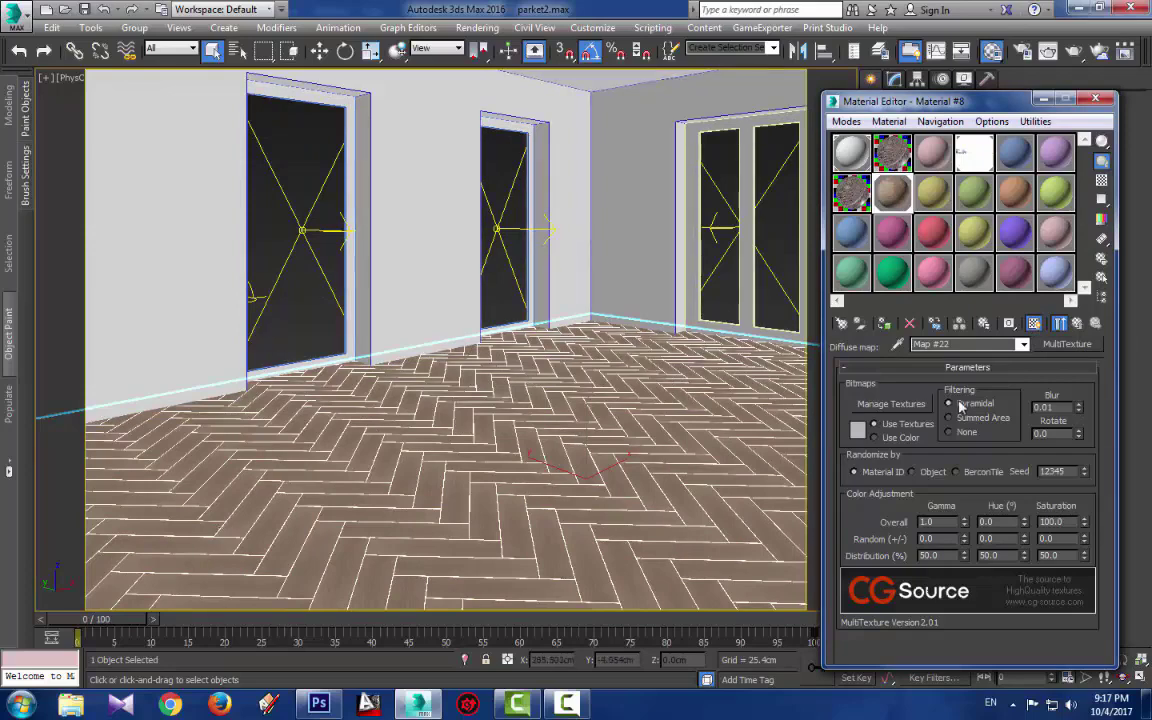
{"action": "left_click", "coordinate": [1080, 324]}
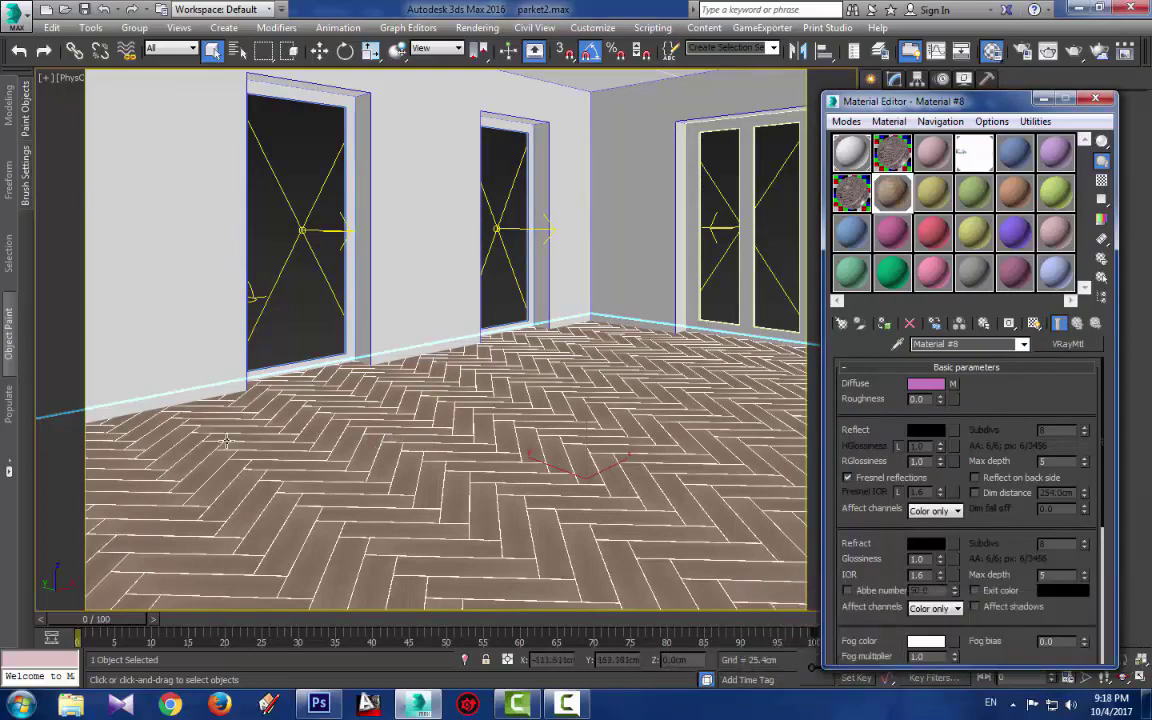
Render the room with V-Ray and place the frame buffer beside the Material Editor to inspect the textured floor
{"action": "mouse_move", "coordinate": [557, 716]}
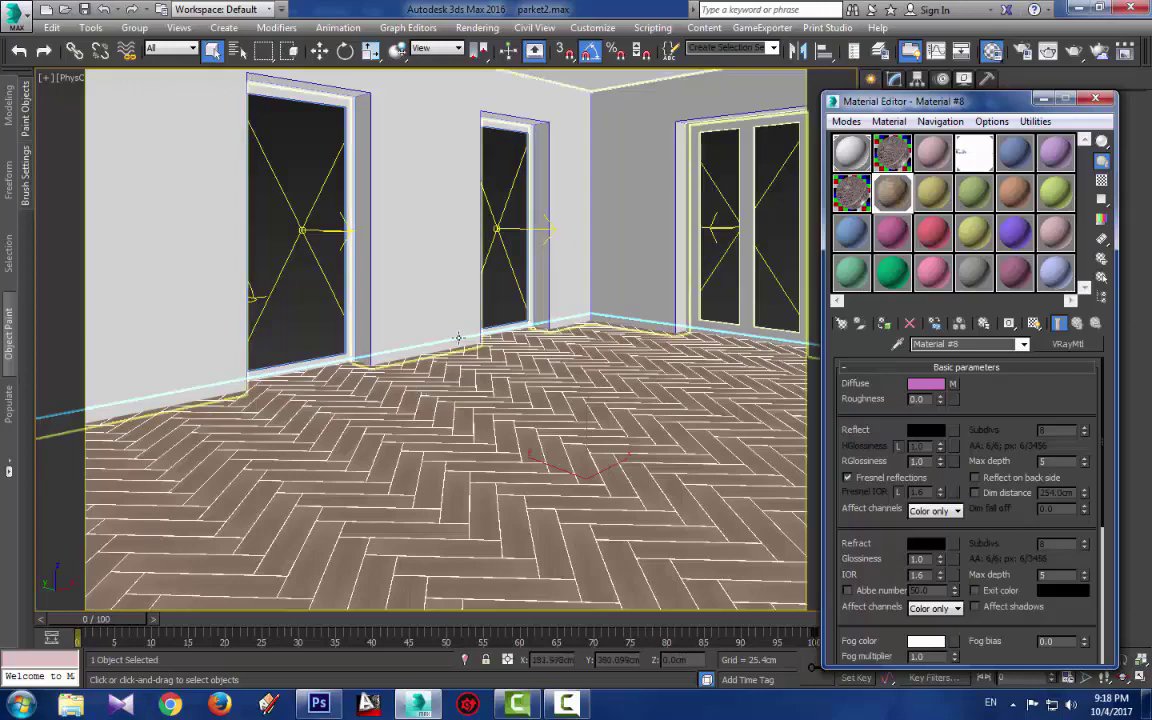
{"action": "key", "text": "shift+q"}
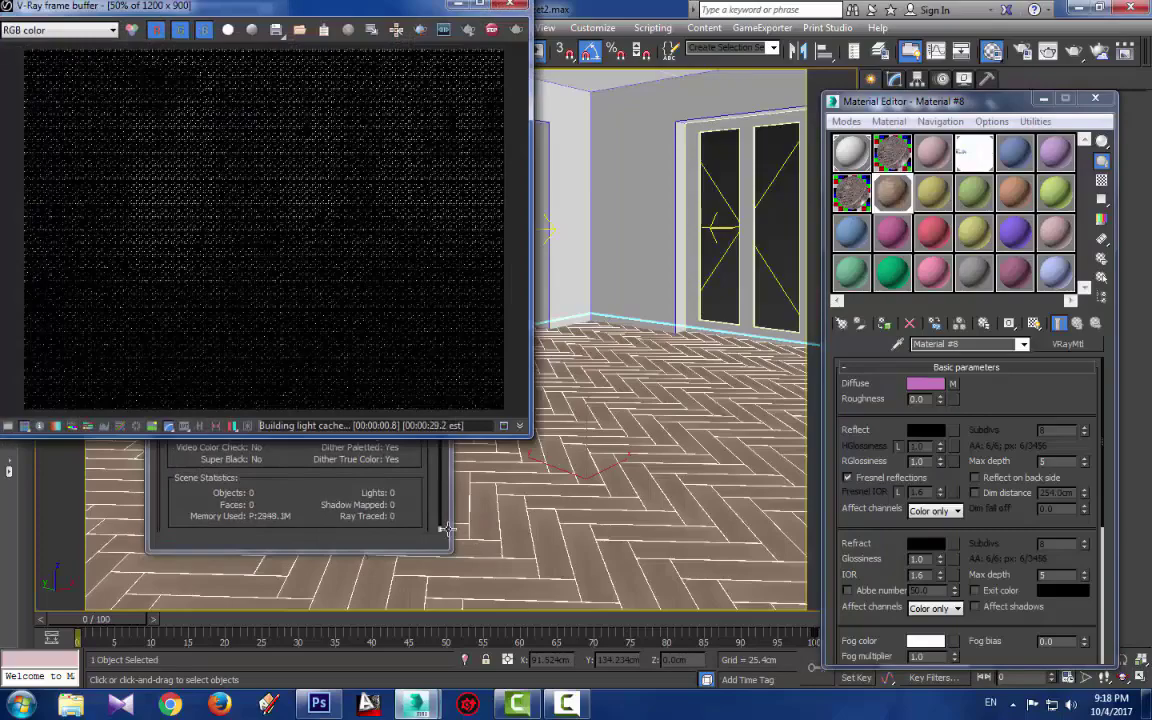
{"action": "left_click_drag", "start_coordinate": [305, 12], "coordinate": [601, 132]}
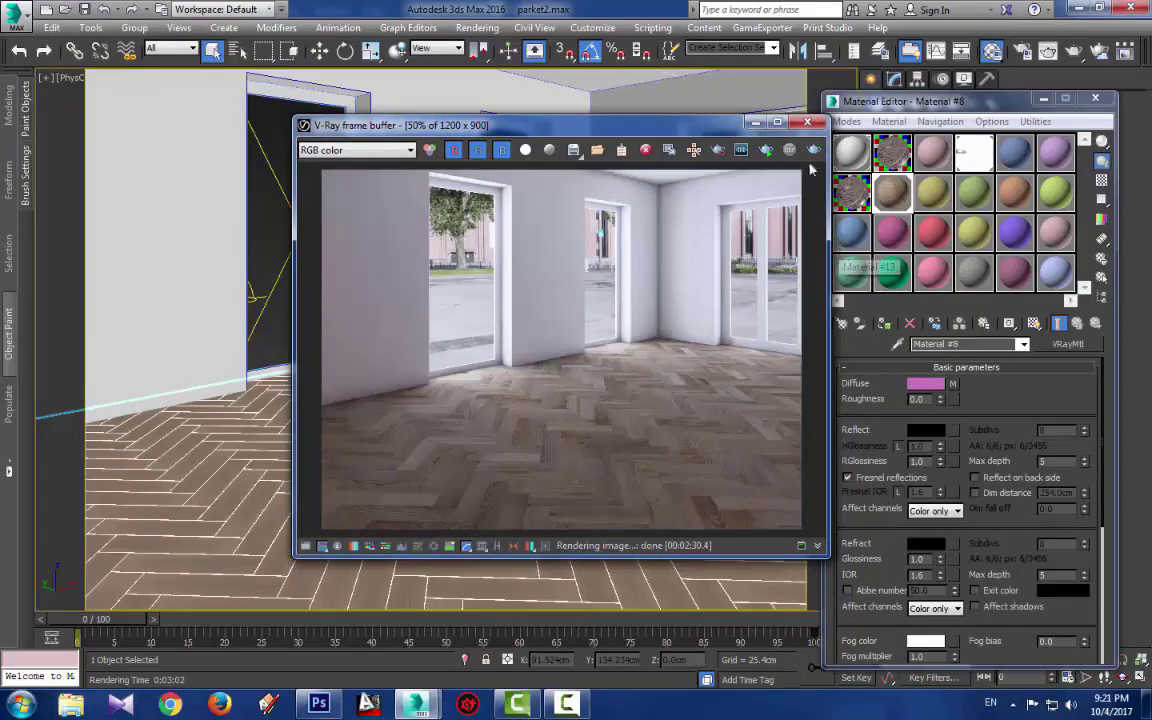
{"action": "left_click_drag", "start_coordinate": [714, 129], "coordinate": [661, 134]}
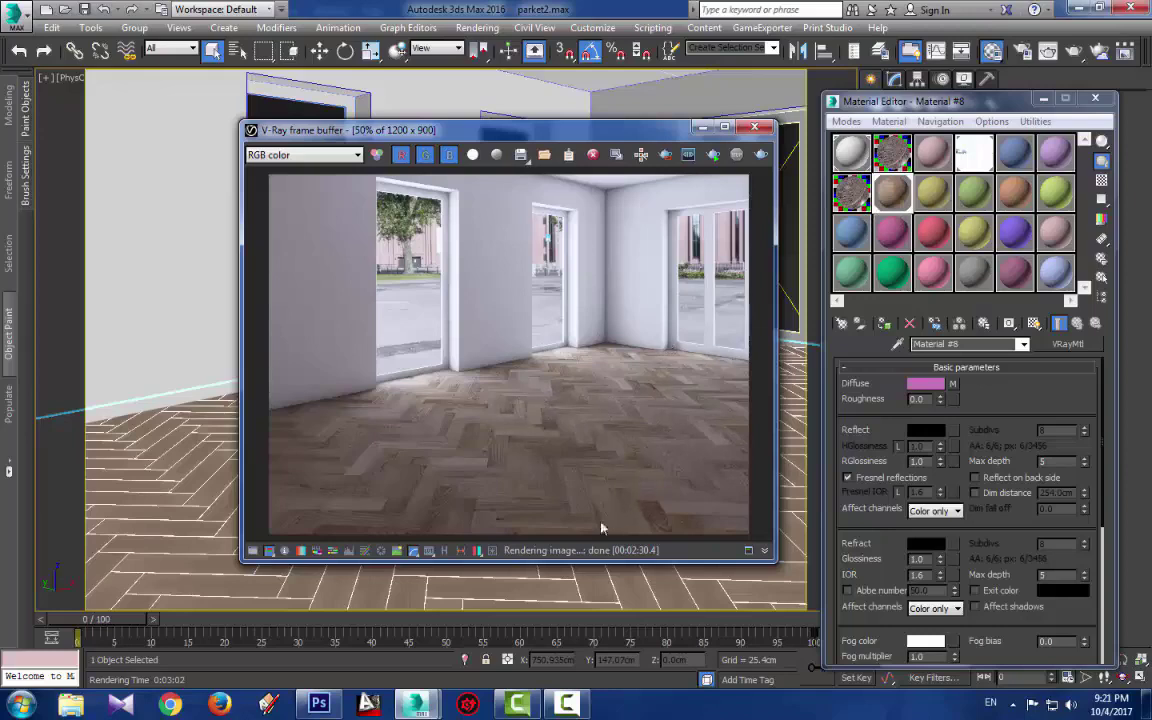
Switch to Photoshop, hide the sketch on Layer 2 to view the solid-oak-parquet.jpg photo, and return to 3ds Max
{"action": "left_click", "coordinate": [319, 704]}
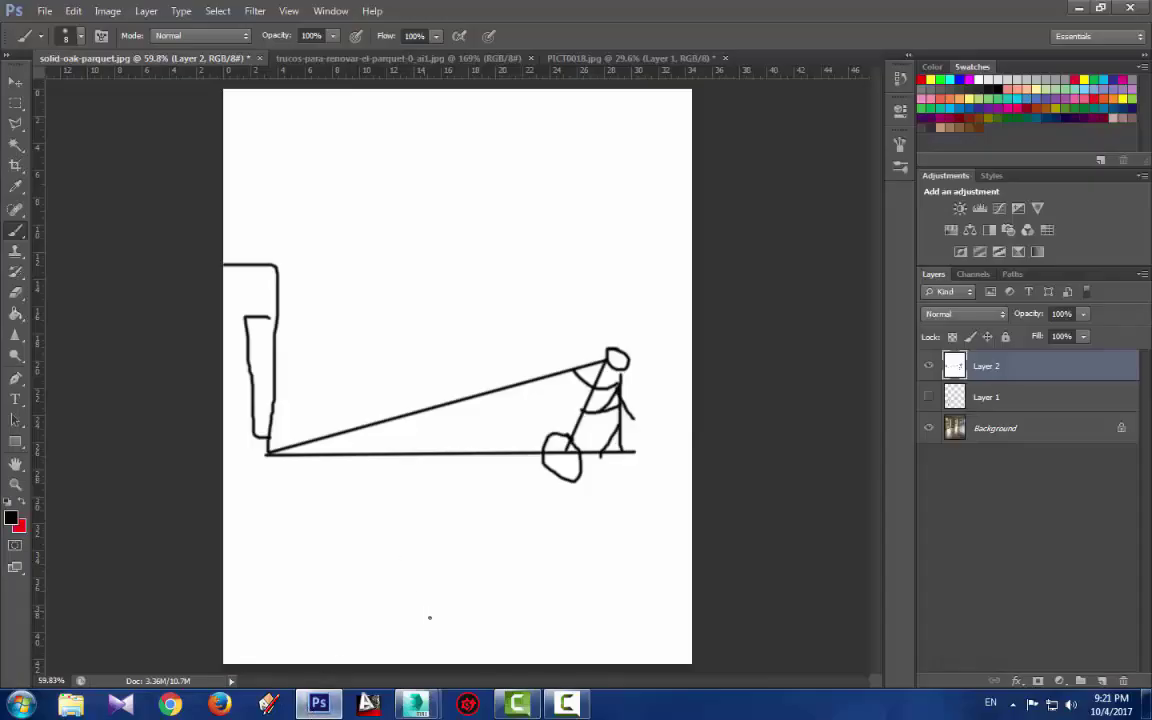
{"action": "left_click", "coordinate": [928, 366]}
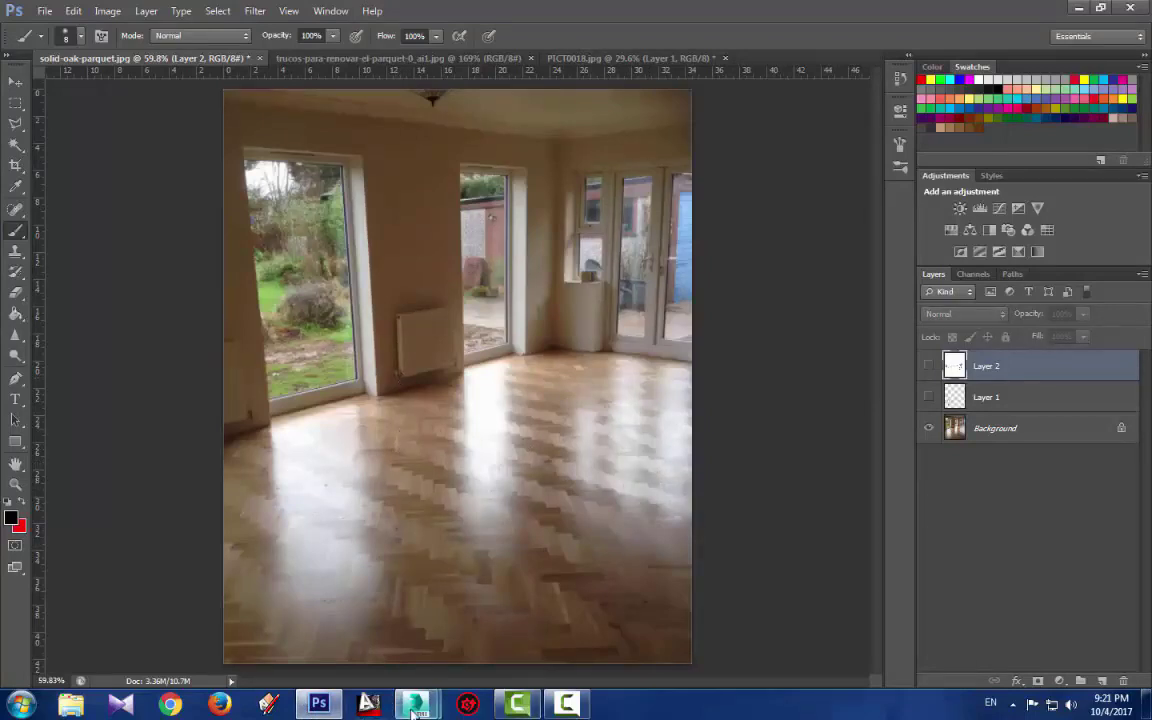
{"action": "mouse_move", "coordinate": [416, 704]}
{"action": "left_click", "coordinate": [380, 622]}
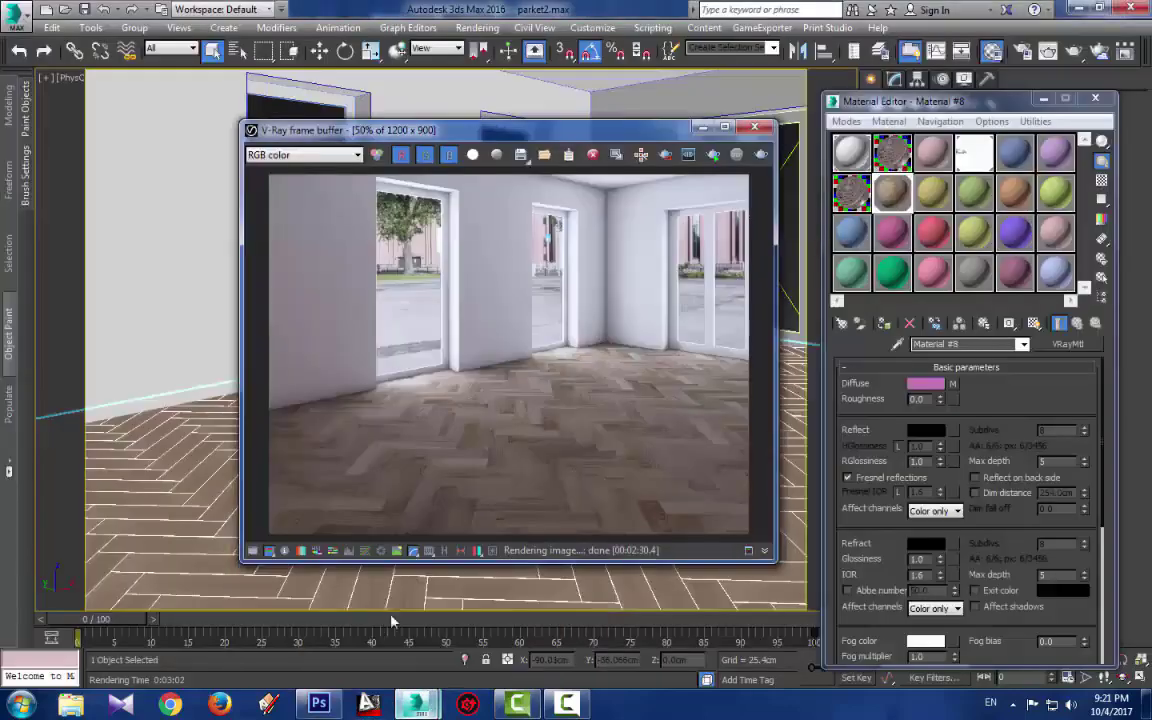
Set the reflection color of Material #8 to neutral gray with an RGB value of 127
{"action": "left_click", "coordinate": [925, 430]}
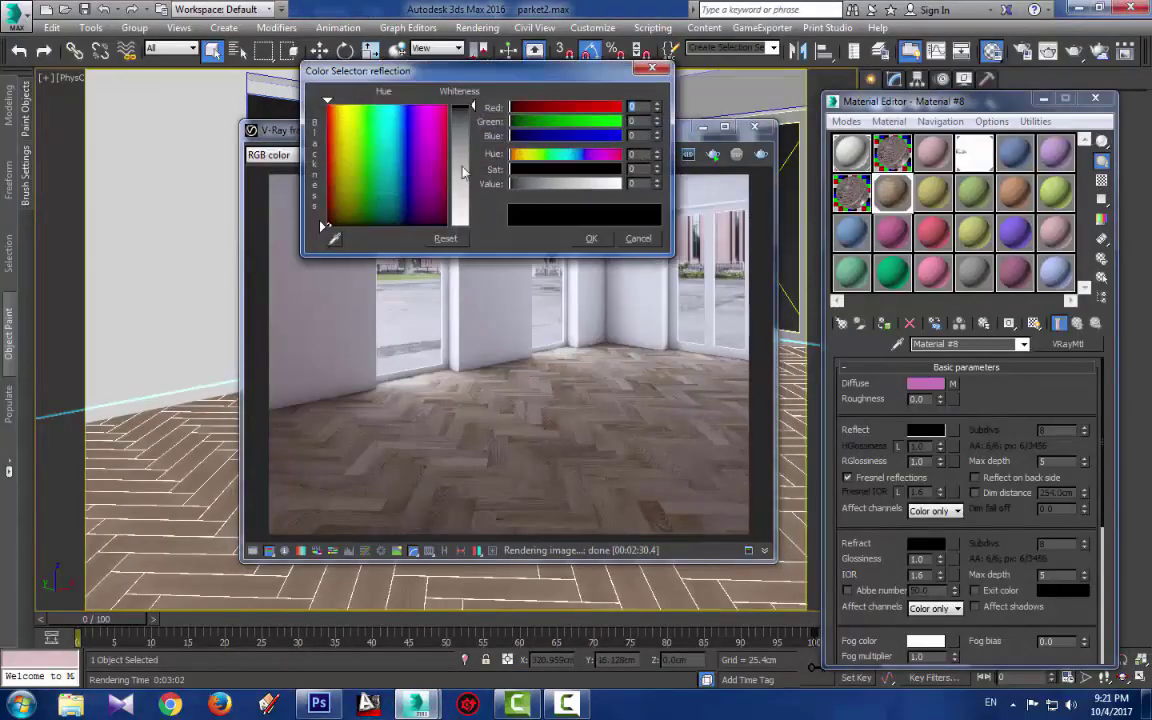
{"action": "mouse_move", "coordinate": [462, 106]}
{"action": "left_mouse_down"}
{"action": "mouse_move", "coordinate": [454, 173]}
{"action": "mouse_move", "coordinate": [471, 177]}
{"action": "left_mouse_up"}
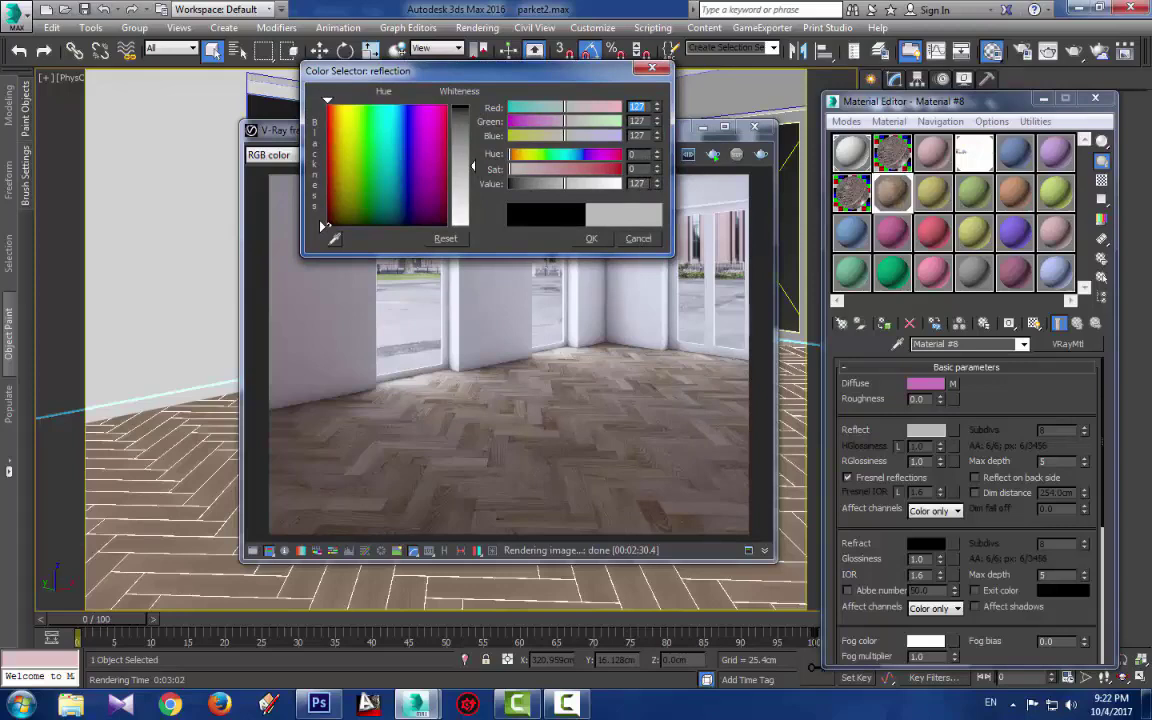
{"action": "left_click", "coordinate": [591, 238]}
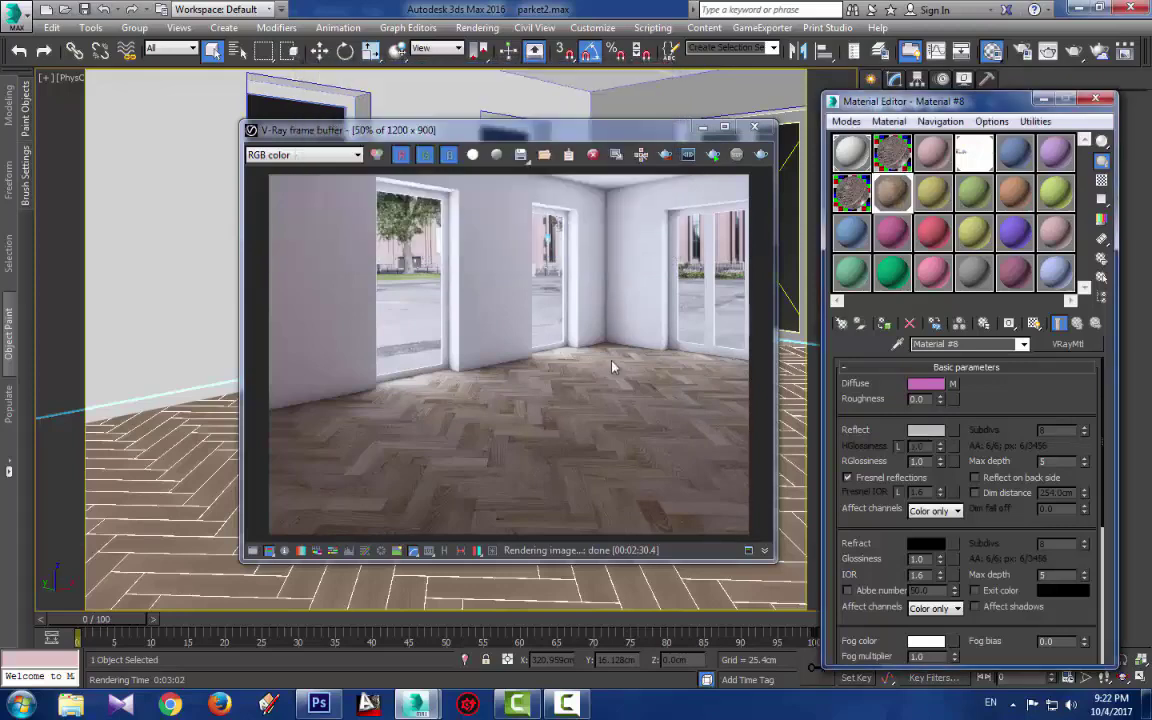
Start an interactive V-Ray render of the reflective floor, shown at 100% in the frame buffer
{"action": "left_click", "coordinate": [713, 155]}
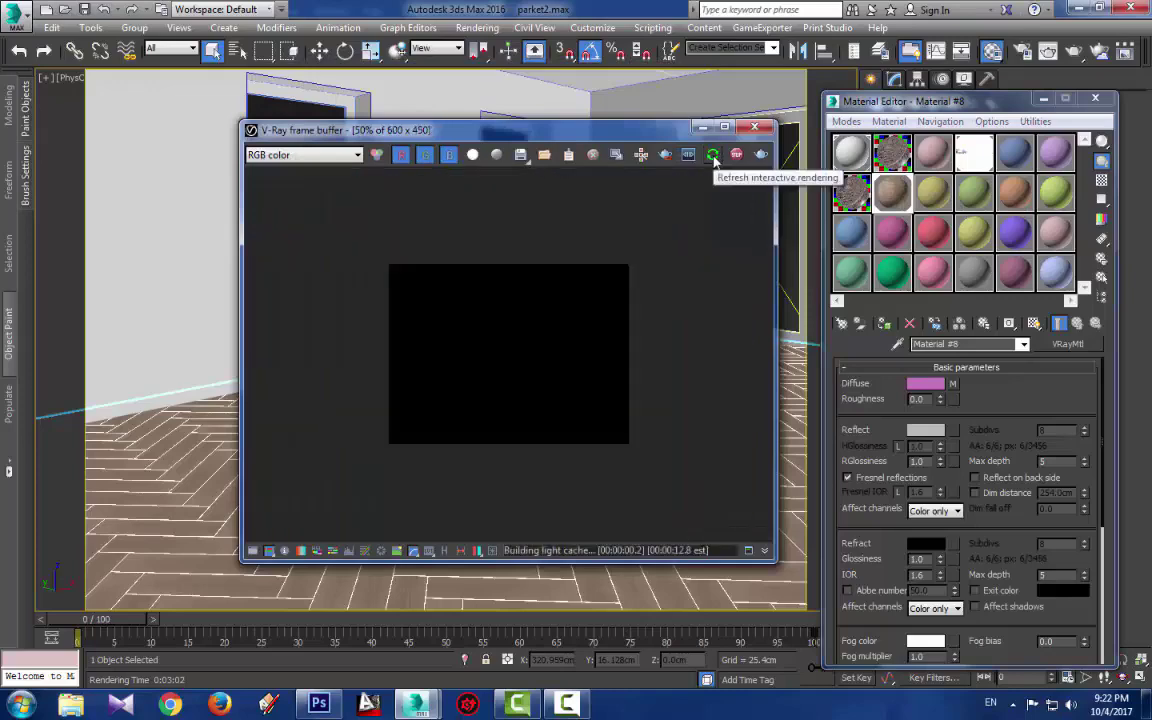
{"action": "double_click", "coordinate": [550, 437]}
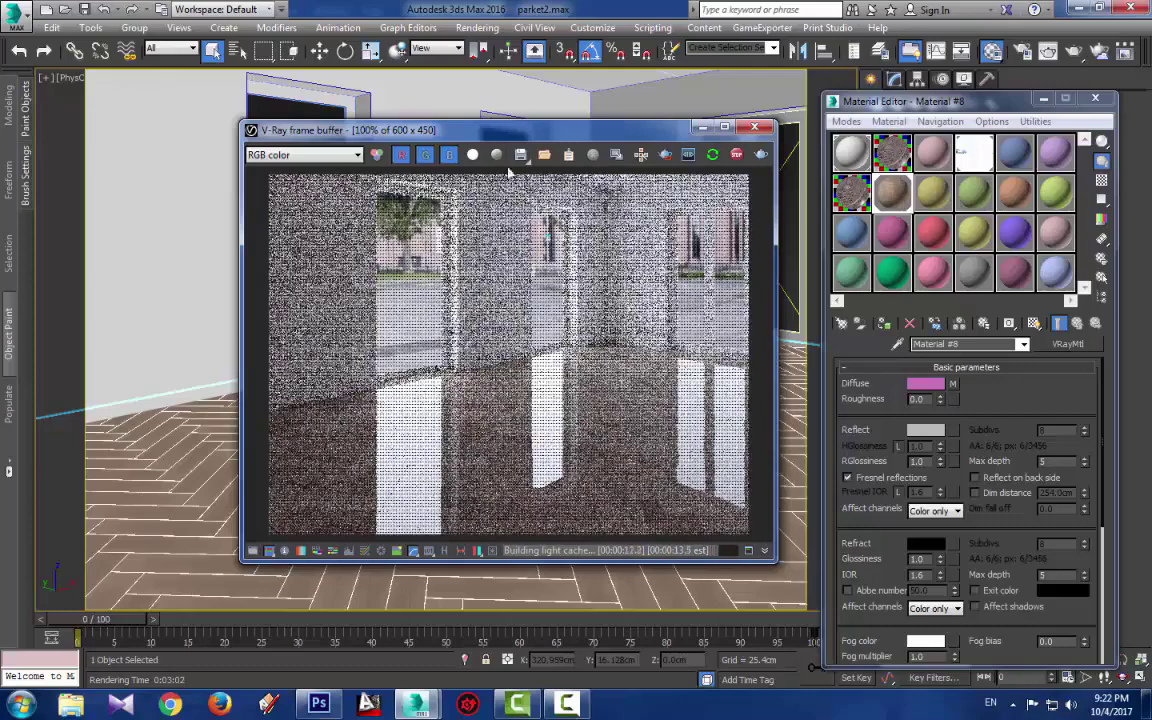
{"action": "left_click_drag", "start_coordinate": [490, 131], "coordinate": [472, 109]}
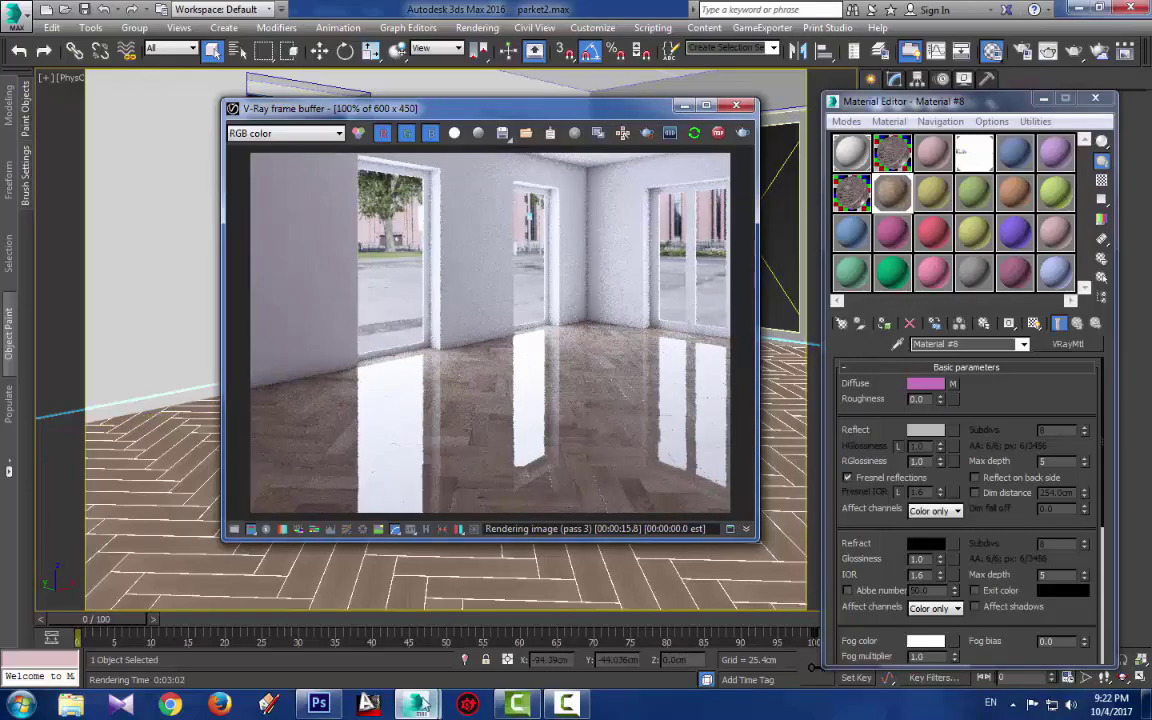
Compare the rendered floor reflections with the solid-oak-parquet.jpg photo in Photoshop, and return to the V-Ray frame buffer
{"action": "mouse_move", "coordinate": [321, 707]}
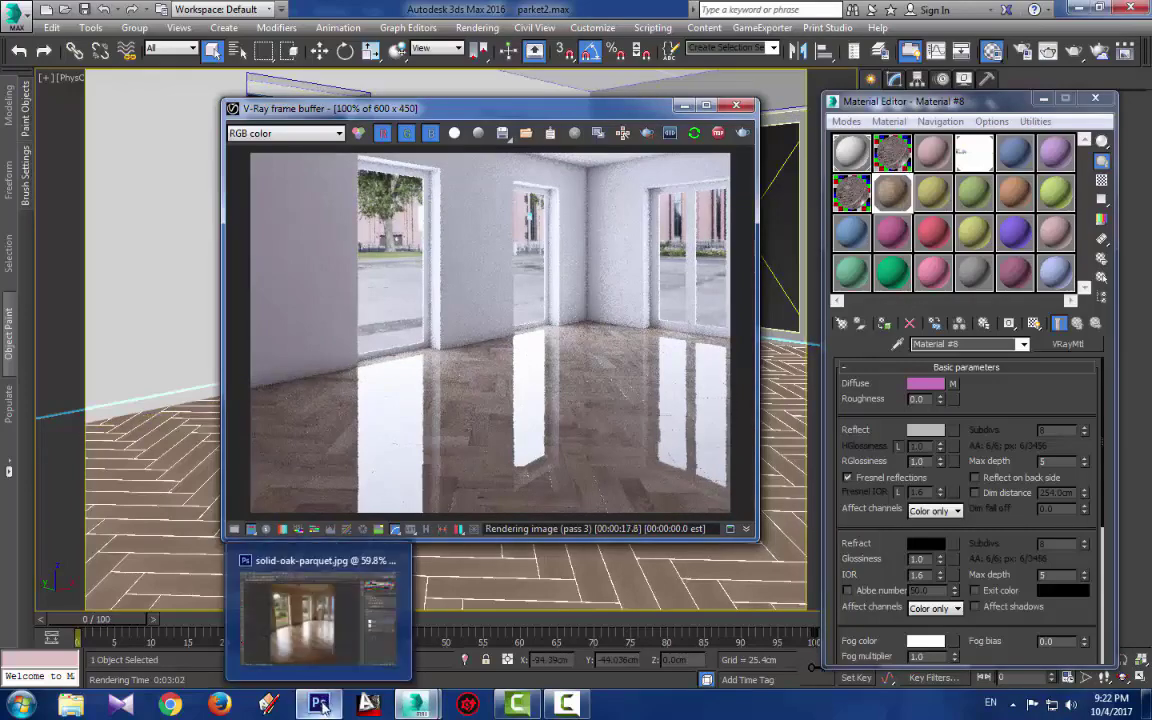
{"action": "left_click", "coordinate": [275, 582]}
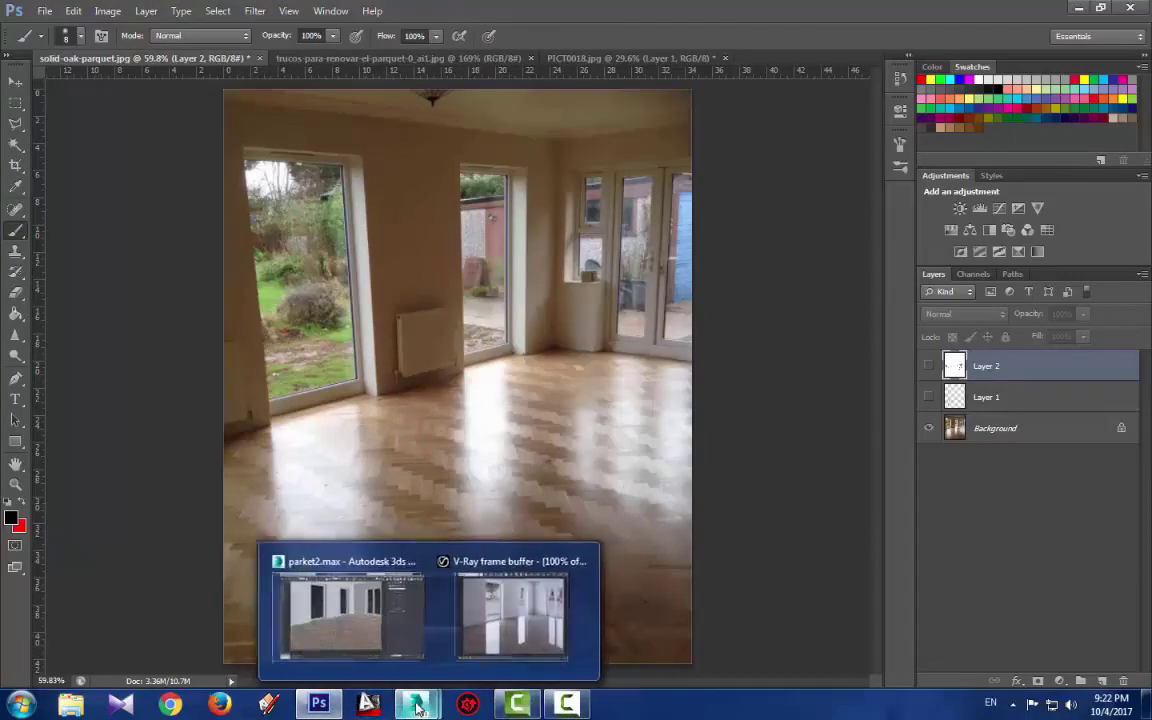
{"action": "left_click", "coordinate": [477, 645]}
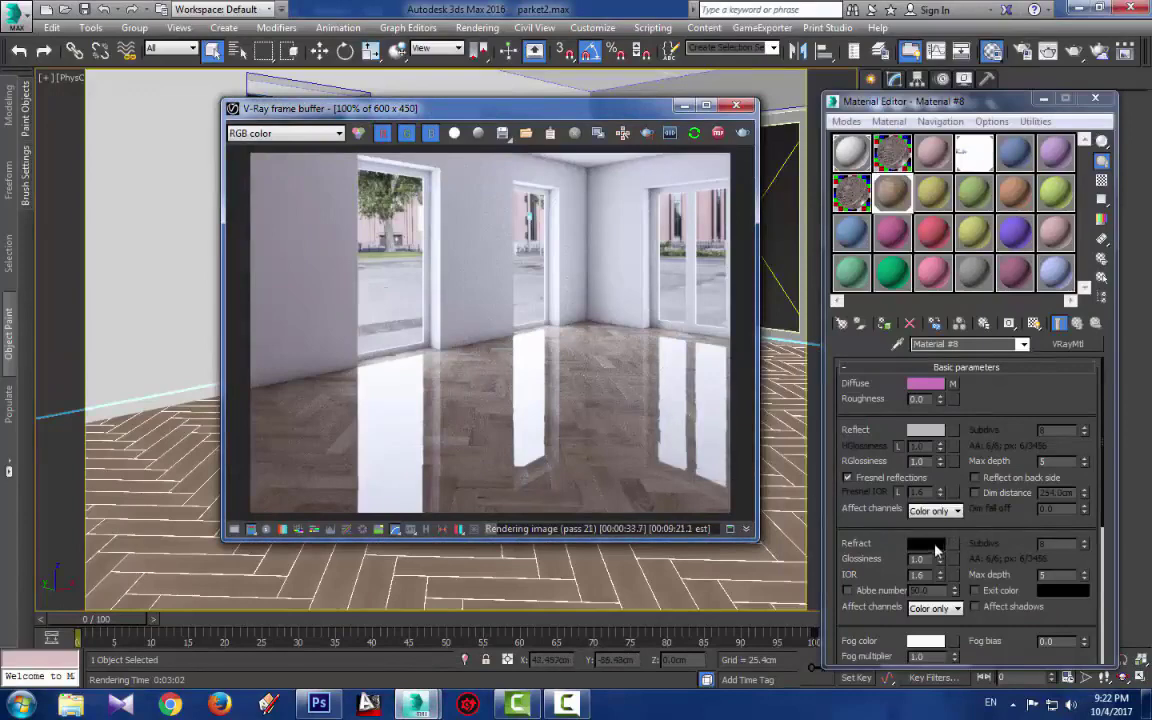
Set the reflection glossiness (RGlossiness) of Material #8 to 0.8
{"action": "double_click", "coordinate": [917, 461]}
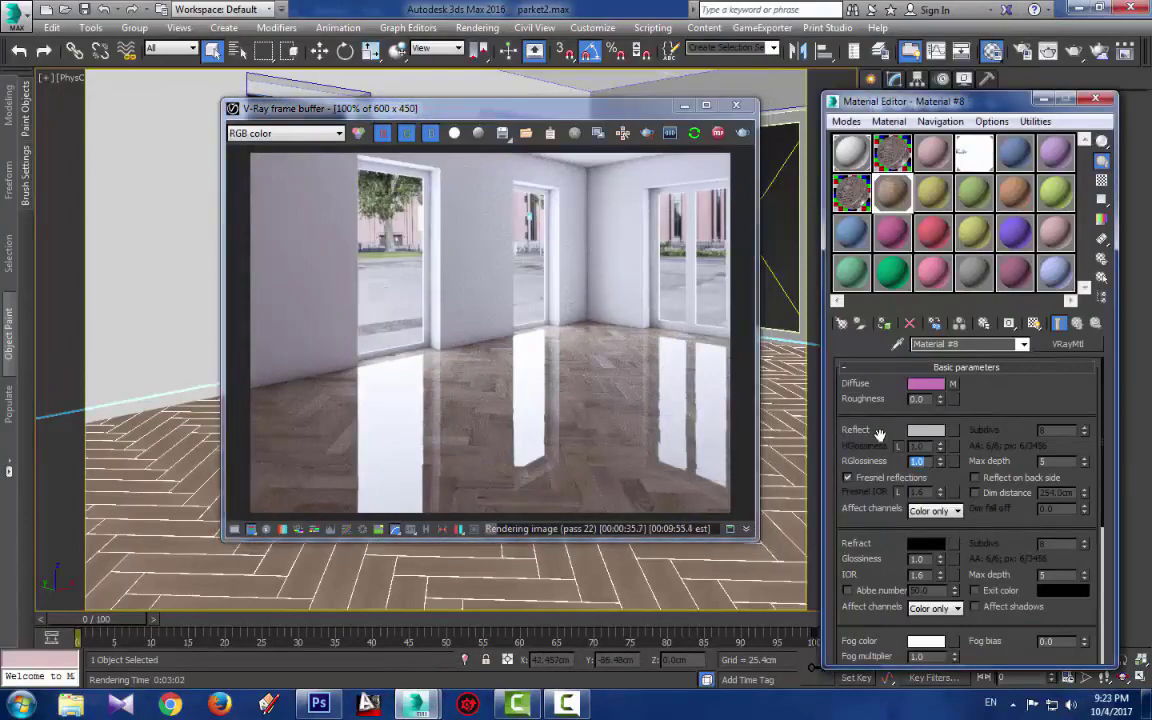
{"action": "type", "text": "0.8"}
{"action": "key", "text": "Return"}
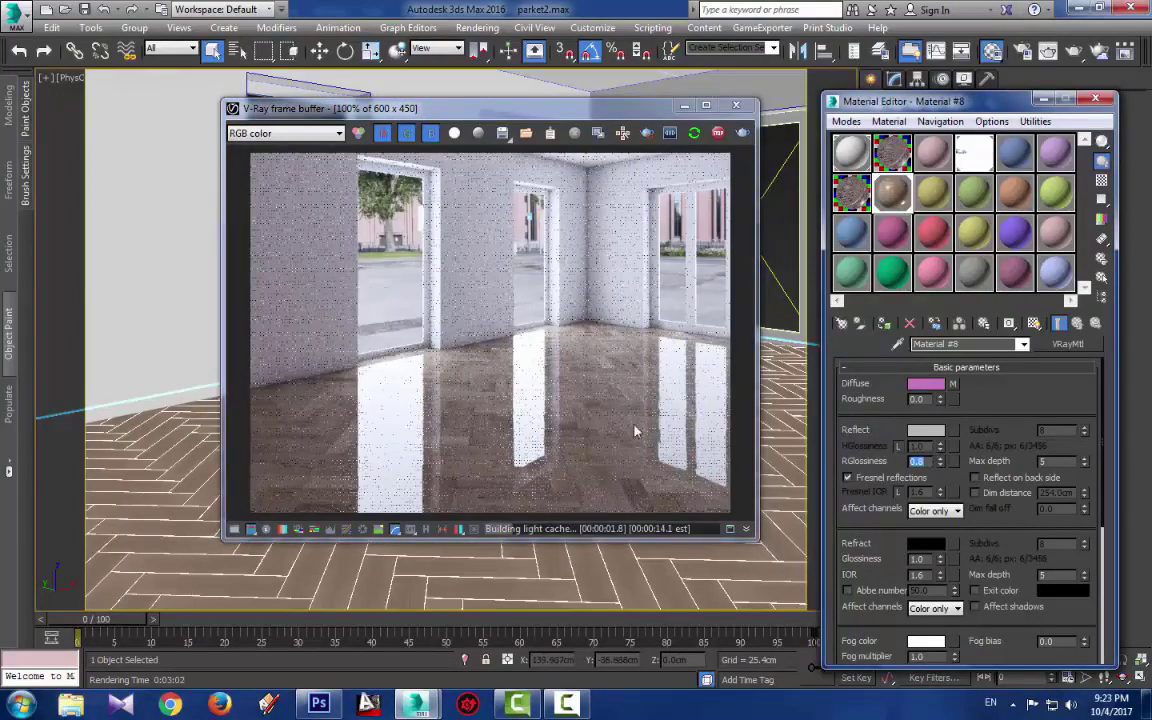
Limit the V-Ray render to a region covering the floor and examine the blurred window reflections up close
{"action": "left_click", "coordinate": [646, 132]}
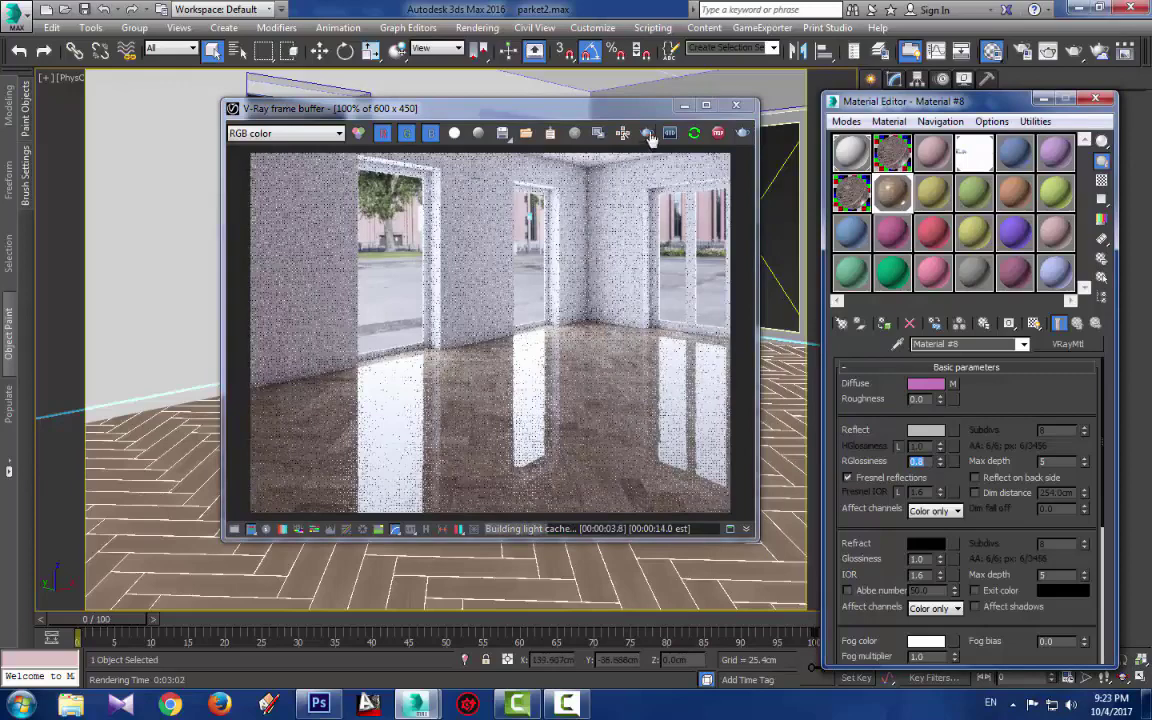
{"action": "left_click_drag", "start_coordinate": [261, 333], "coordinate": [730, 512]}
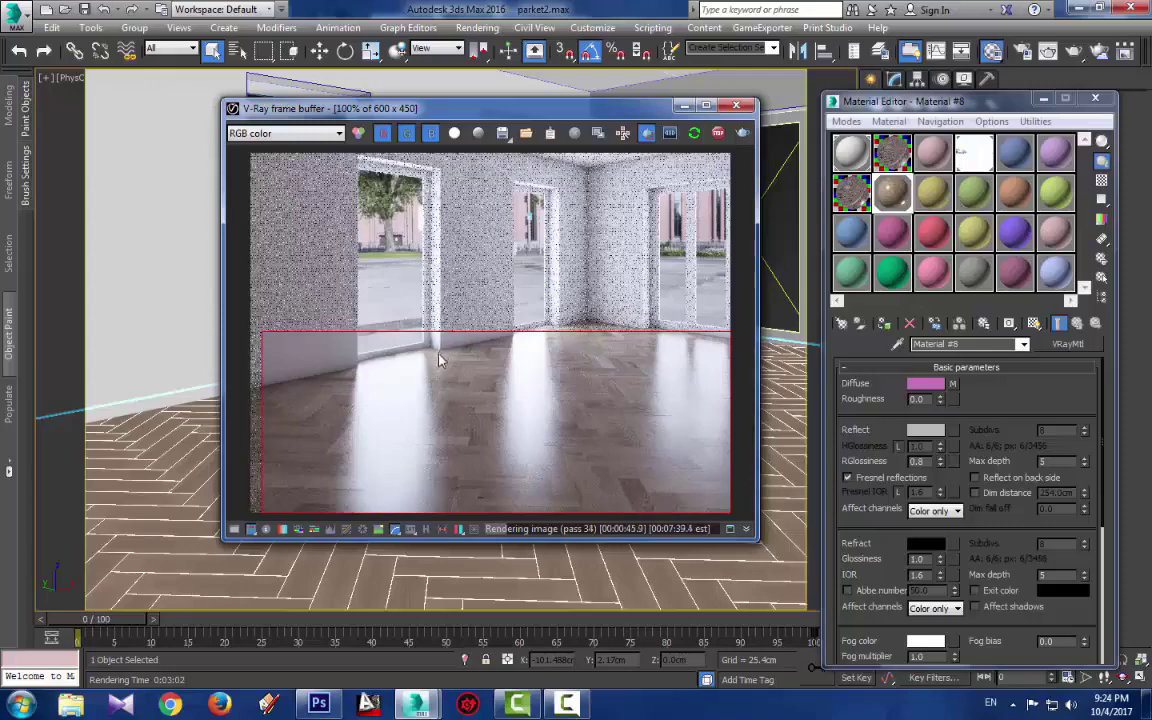
{"action": "scroll", "coordinate": [428, 355], "scroll_direction": "up", "scroll_amount": 3}
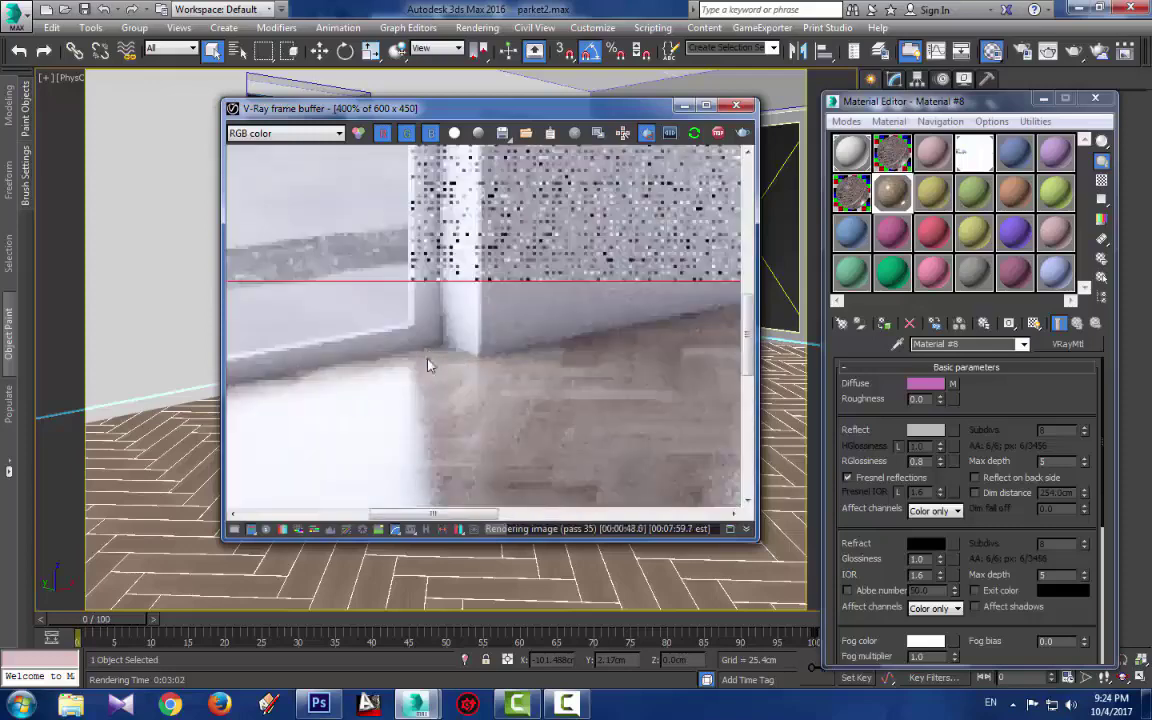
{"action": "scroll", "coordinate": [424, 363], "scroll_direction": "down", "scroll_amount": 1}
{"action": "scroll", "coordinate": [420, 367], "scroll_direction": "down", "scroll_amount": 3}
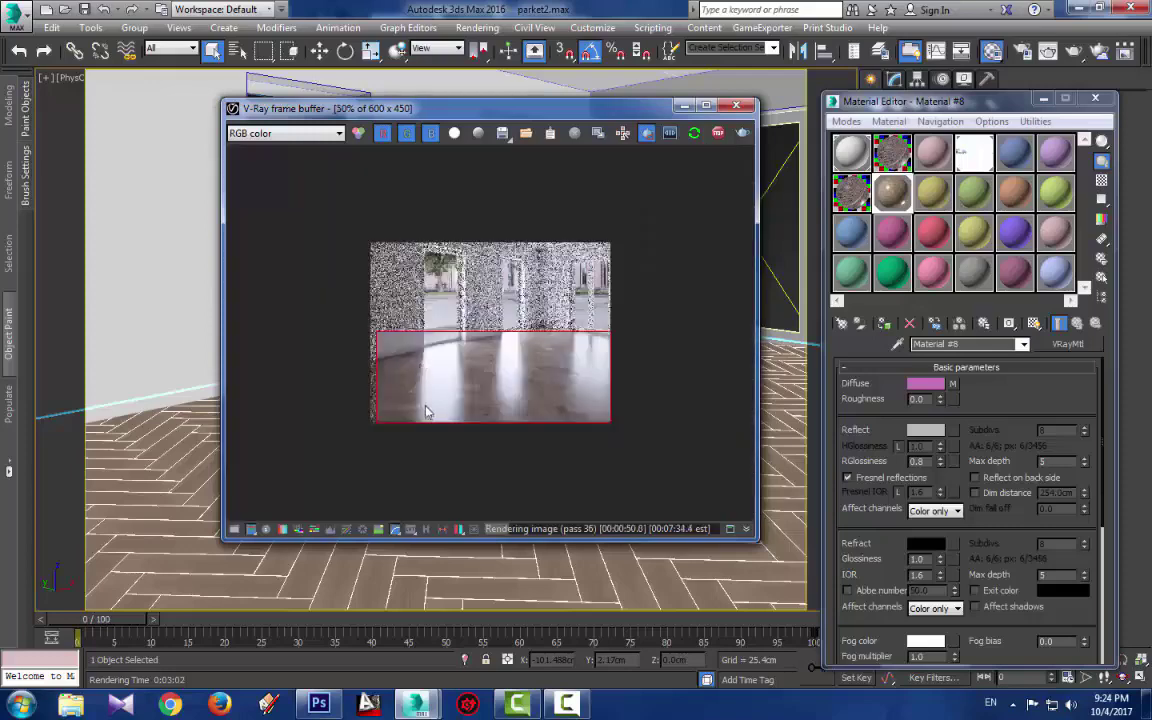
{"action": "scroll", "coordinate": [424, 345], "scroll_direction": "up", "scroll_amount": 2}
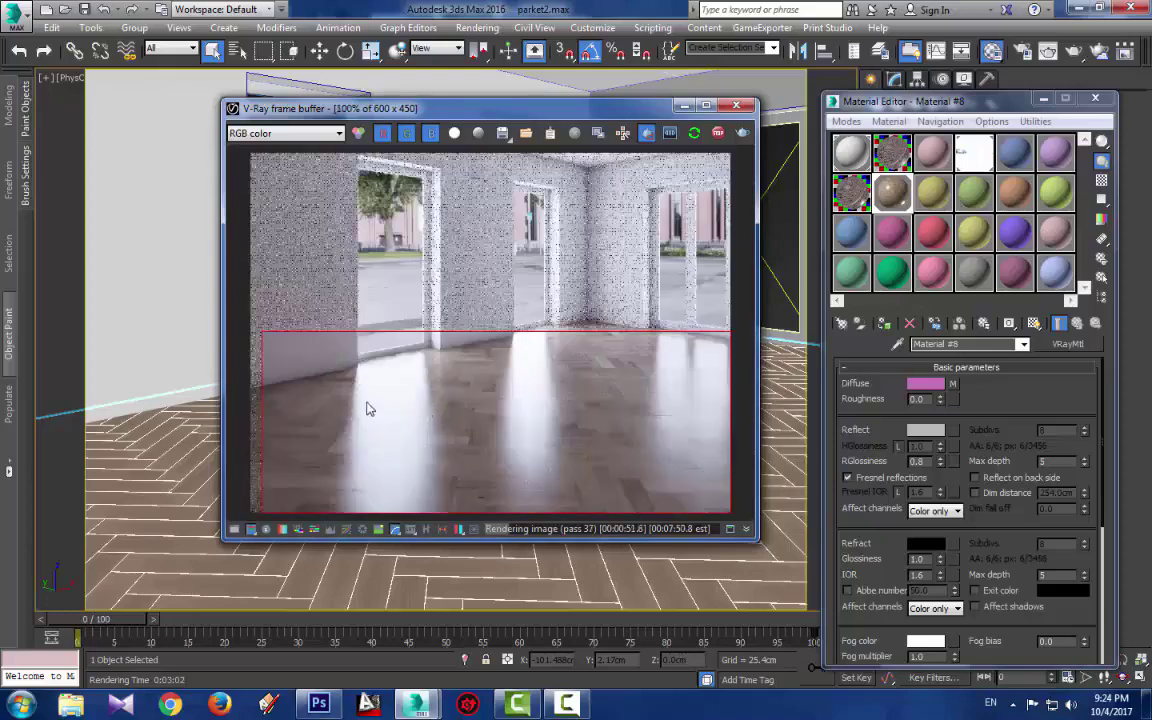
{"action": "scroll", "coordinate": [342, 329], "scroll_direction": "up", "scroll_amount": 3}
{"action": "scroll", "coordinate": [342, 327], "scroll_direction": "down", "scroll_amount": 3}
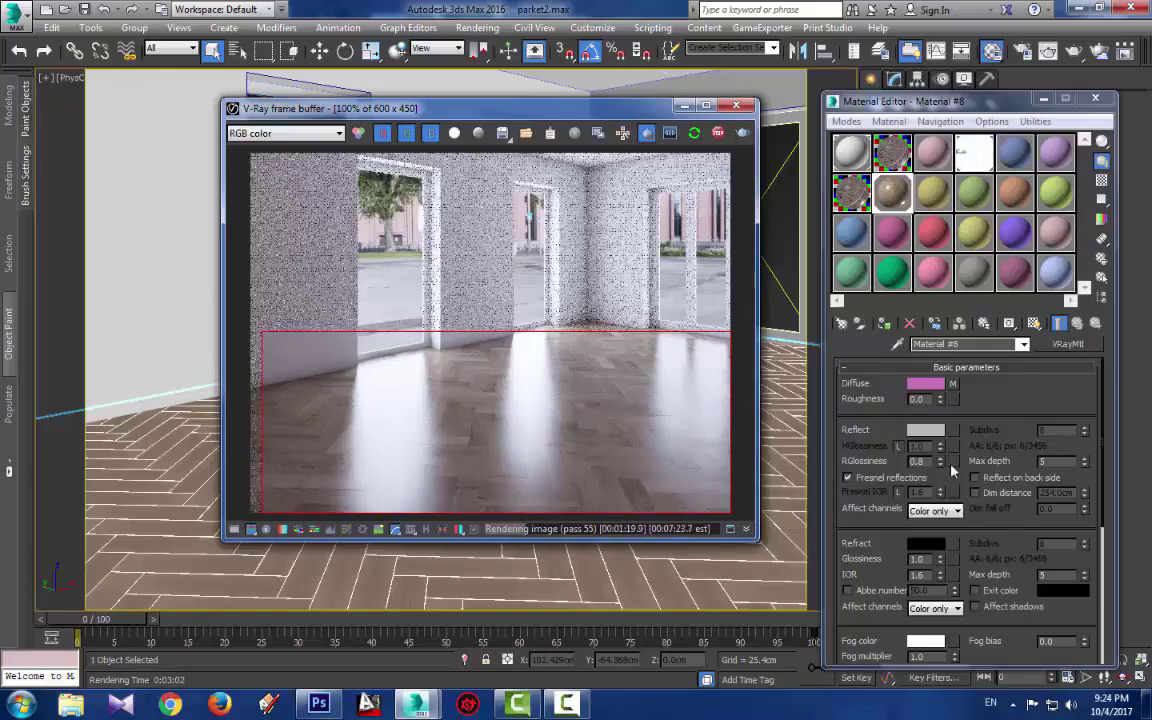
Assign a Falloff map to the reflection glossiness of Material #8 and bring its output settings into view
{"action": "left_click", "coordinate": [954, 463]}
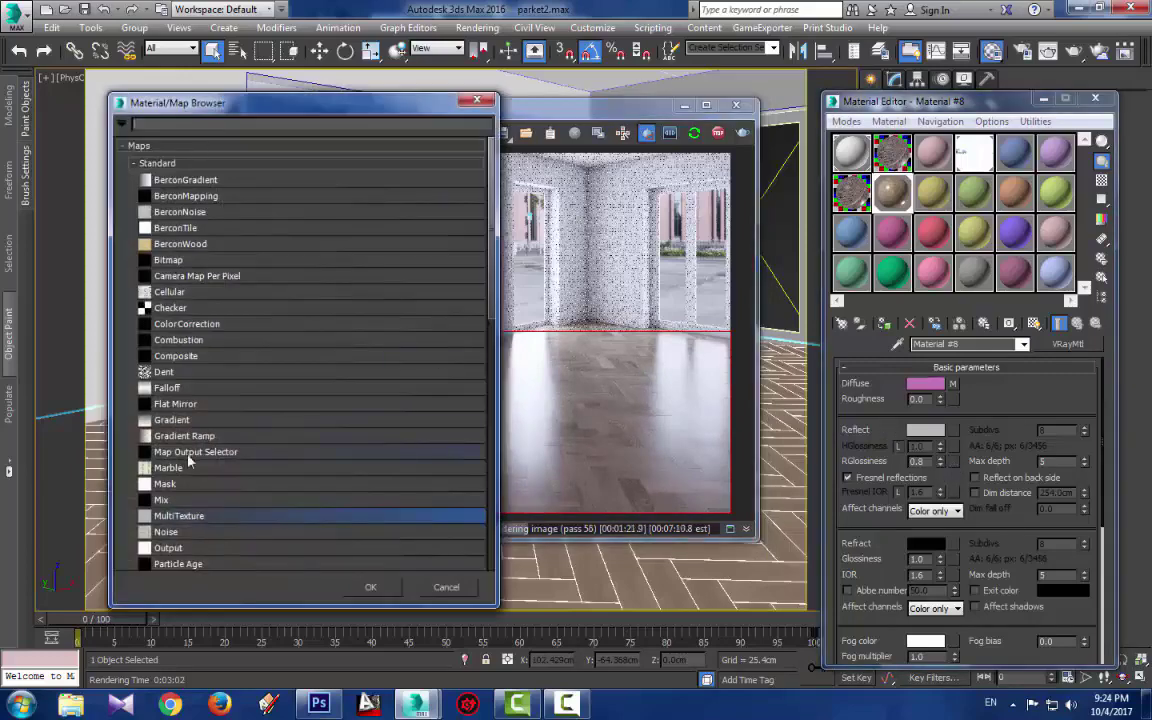
{"action": "left_click", "coordinate": [166, 388]}
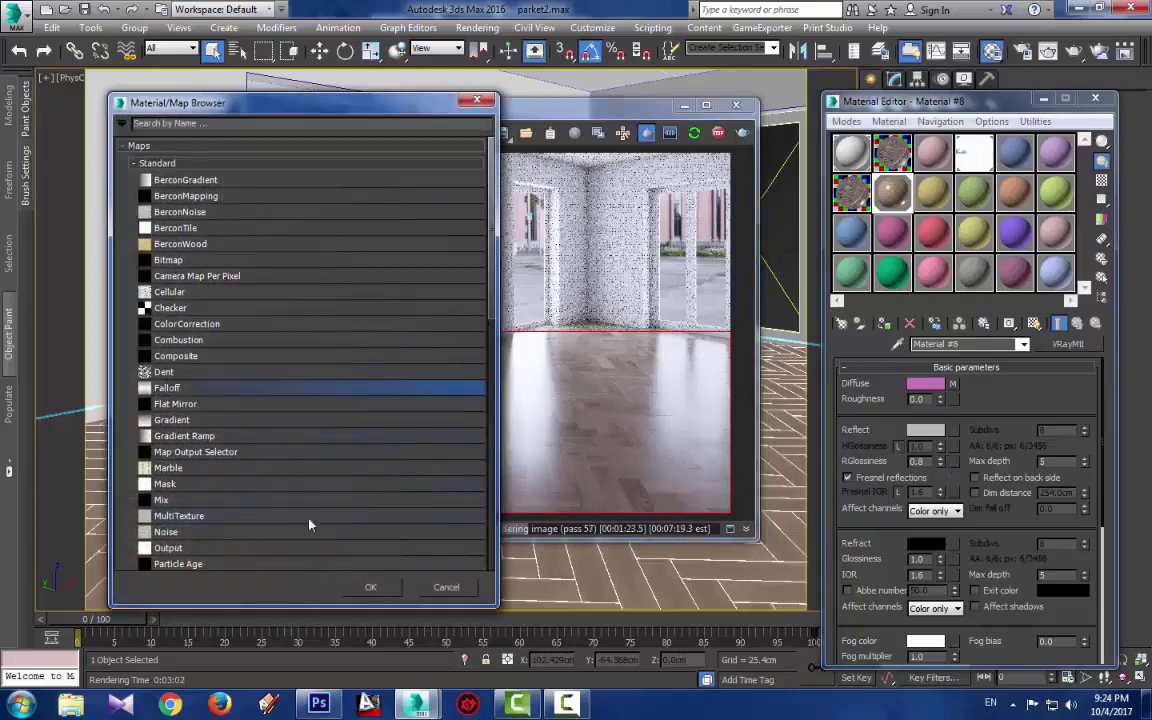
{"action": "left_click", "coordinate": [372, 589]}
{"action": "left_click_drag", "start_coordinate": [977, 543], "coordinate": [865, 278]}
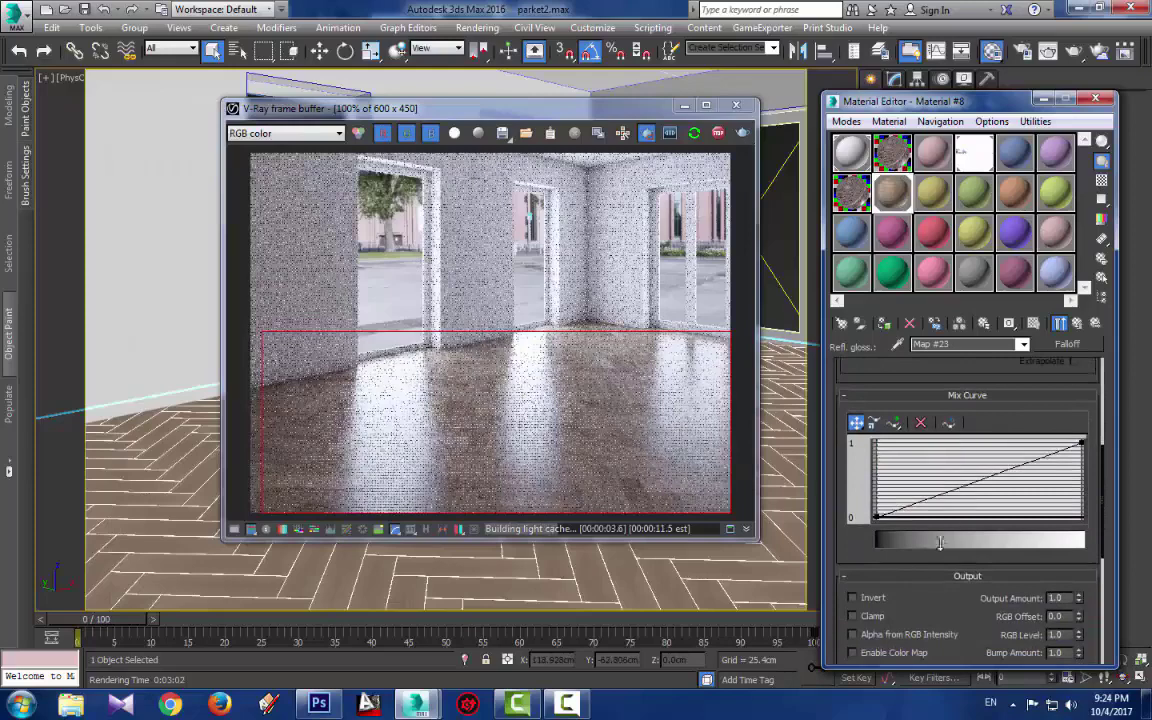
{"action": "scroll", "coordinate": [965, 410], "scroll_direction": "down", "scroll_amount": 5}
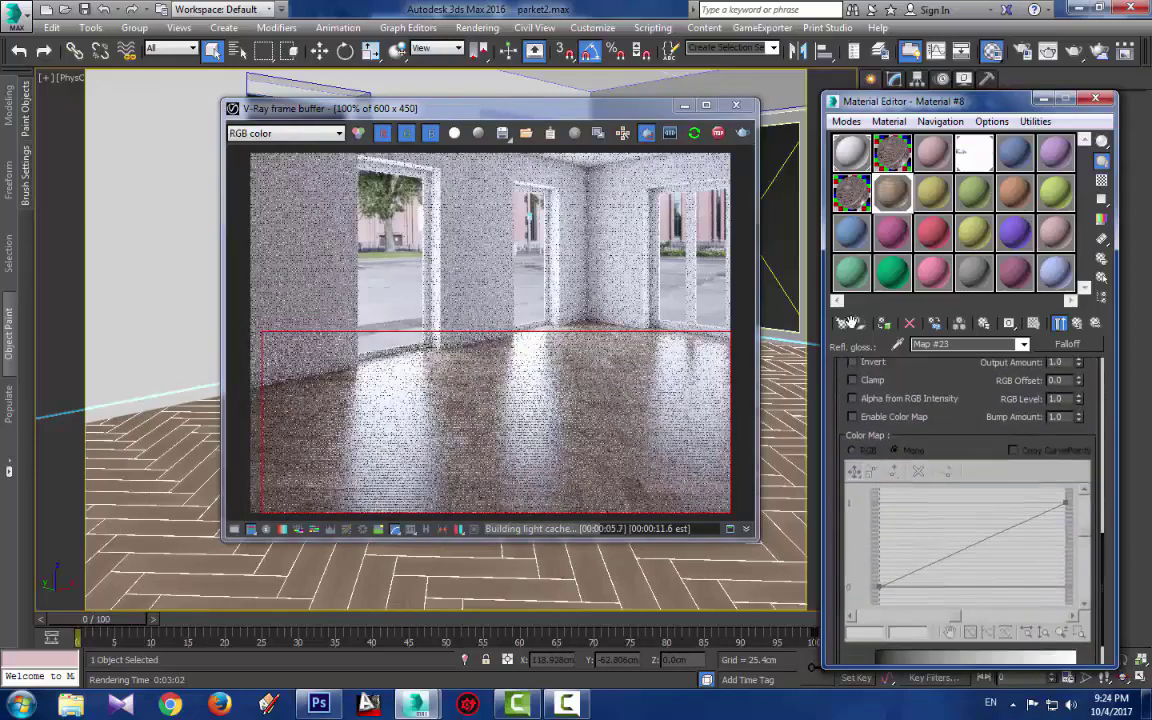
{"action": "left_click_drag", "start_coordinate": [968, 426], "coordinate": [983, 532]}
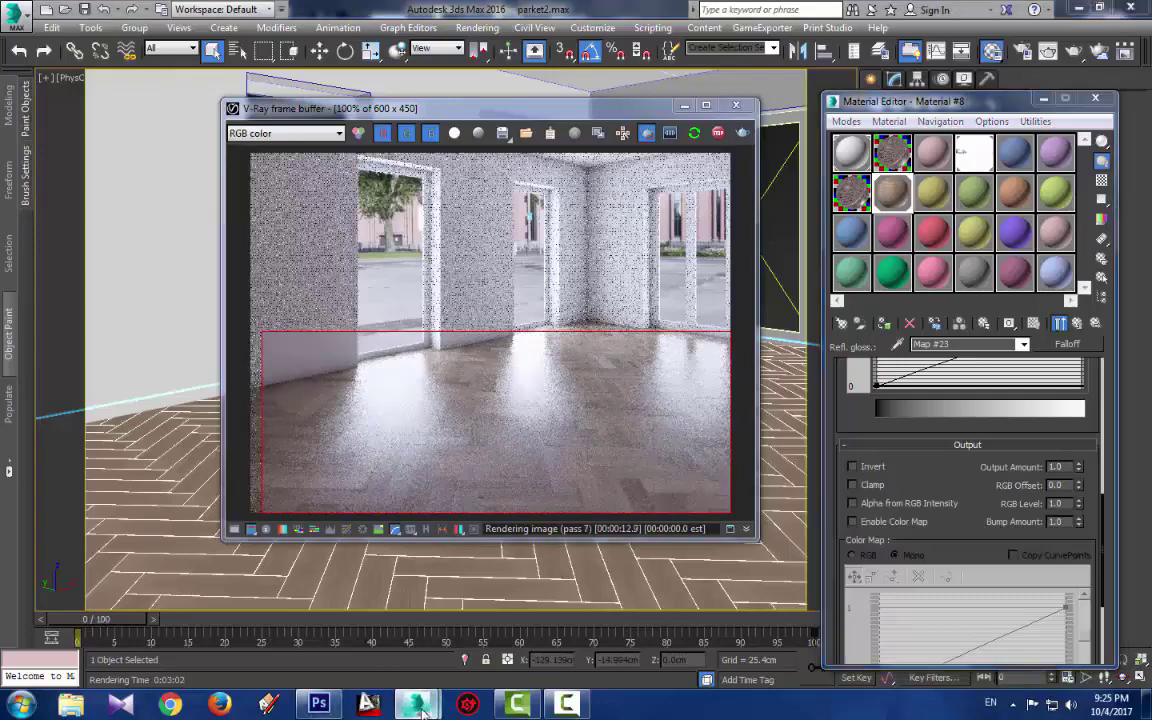
Compare the Falloff-based floor reflections with the solid-oak-parquet.jpg photo in Photoshop, and return to the V-Ray frame buffer
{"action": "mouse_move", "coordinate": [416, 704]}
{"action": "left_click", "coordinate": [383, 652]}
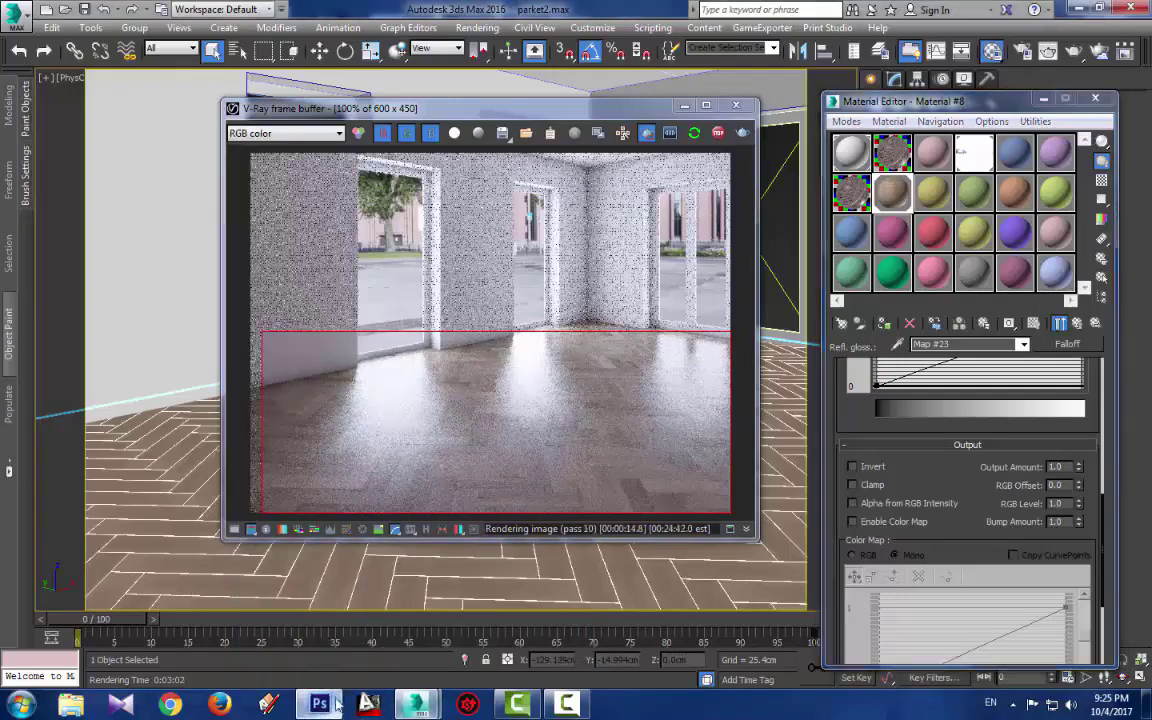
{"action": "left_click", "coordinate": [318, 704]}
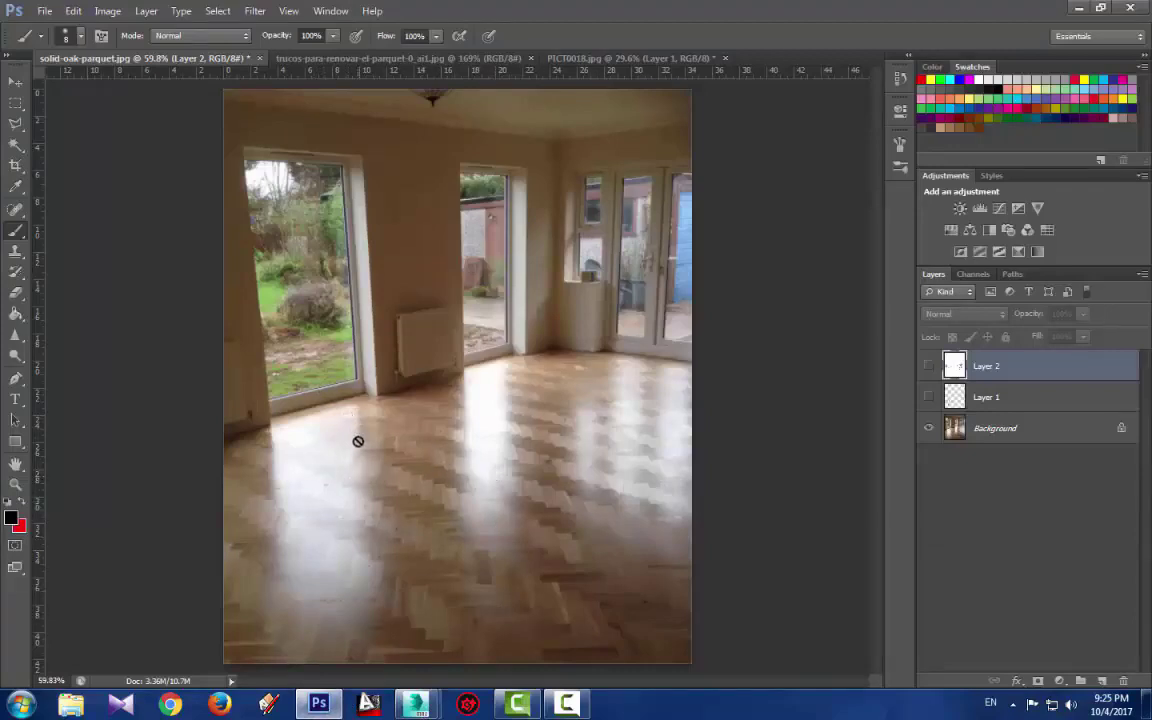
{"action": "mouse_move", "coordinate": [418, 704]}
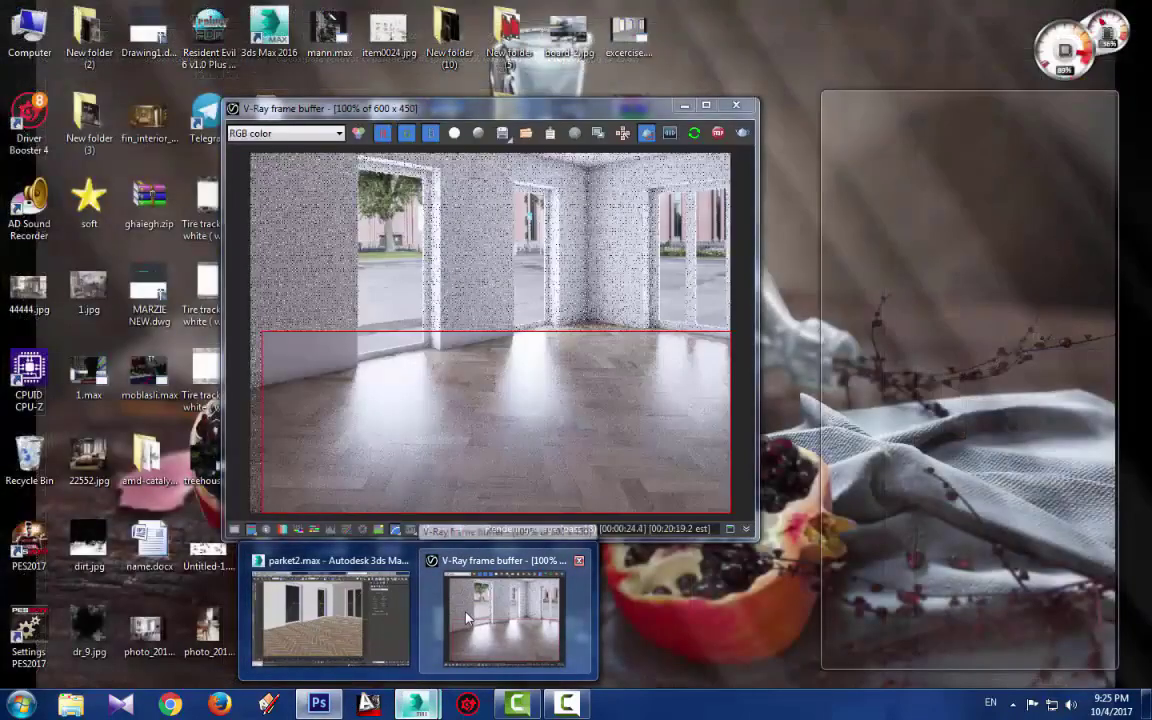
{"action": "left_click", "coordinate": [466, 618]}
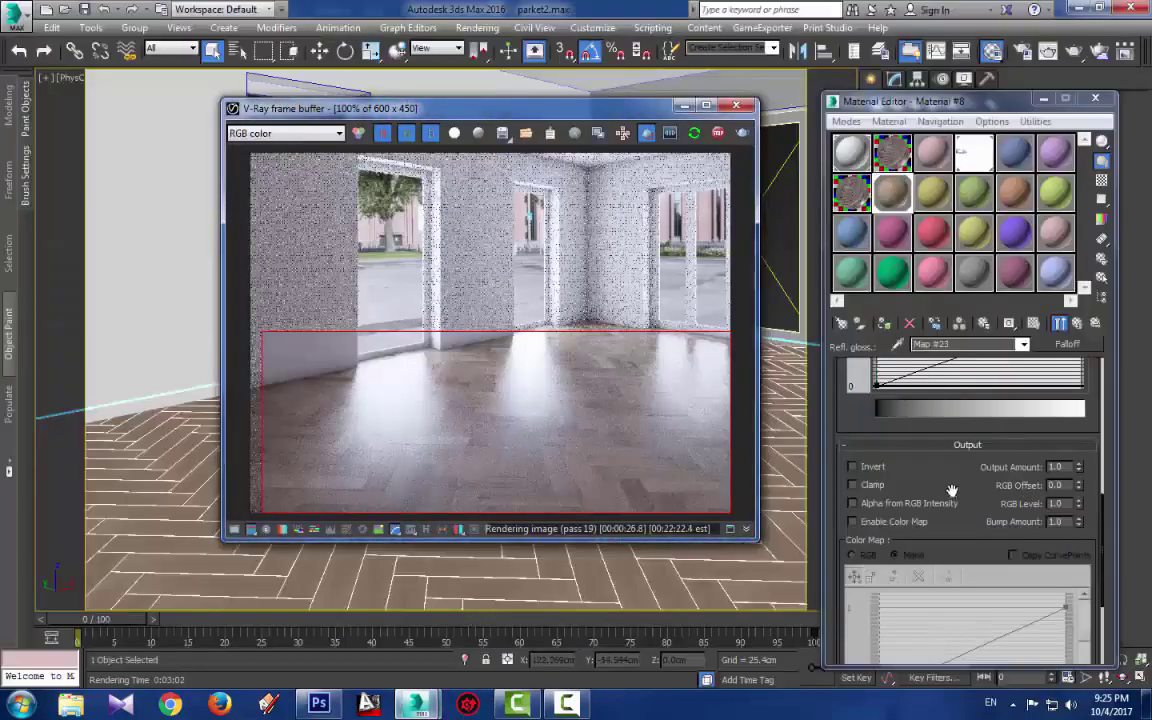
Enable the color map in the output settings of the glossiness Falloff map
{"action": "scroll", "coordinate": [1000, 470], "scroll_direction": "down", "scroll_amount": 5}
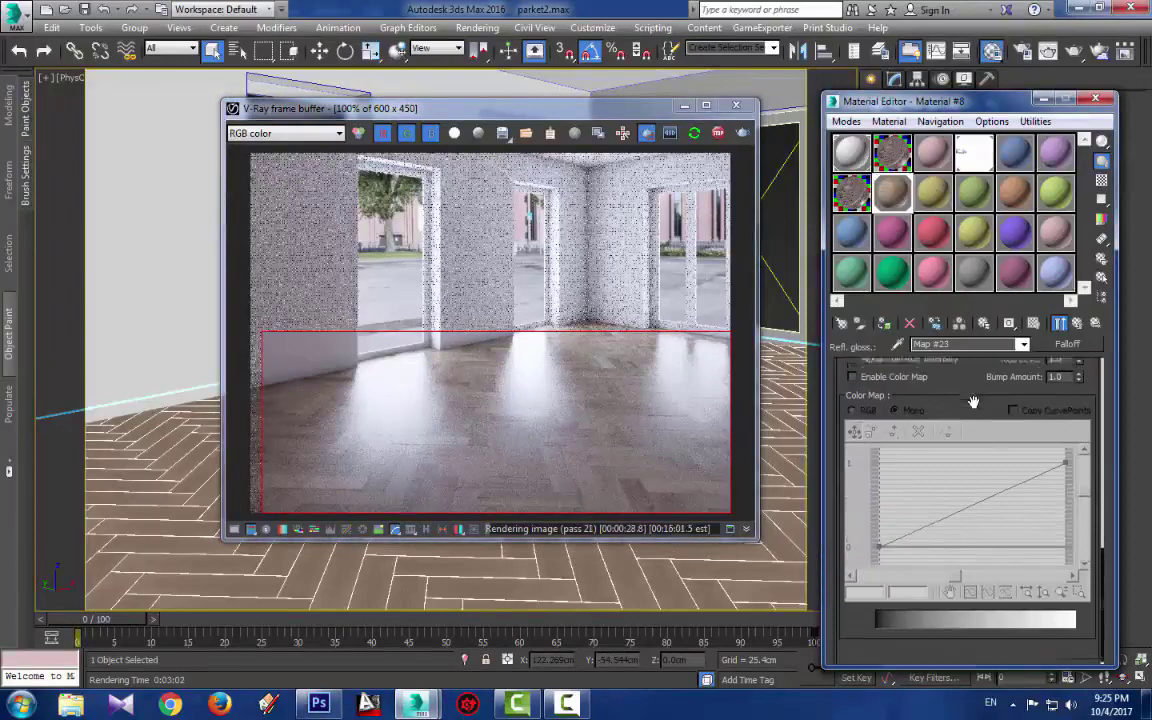
{"action": "left_click_drag", "start_coordinate": [902, 374], "coordinate": [890, 437]}
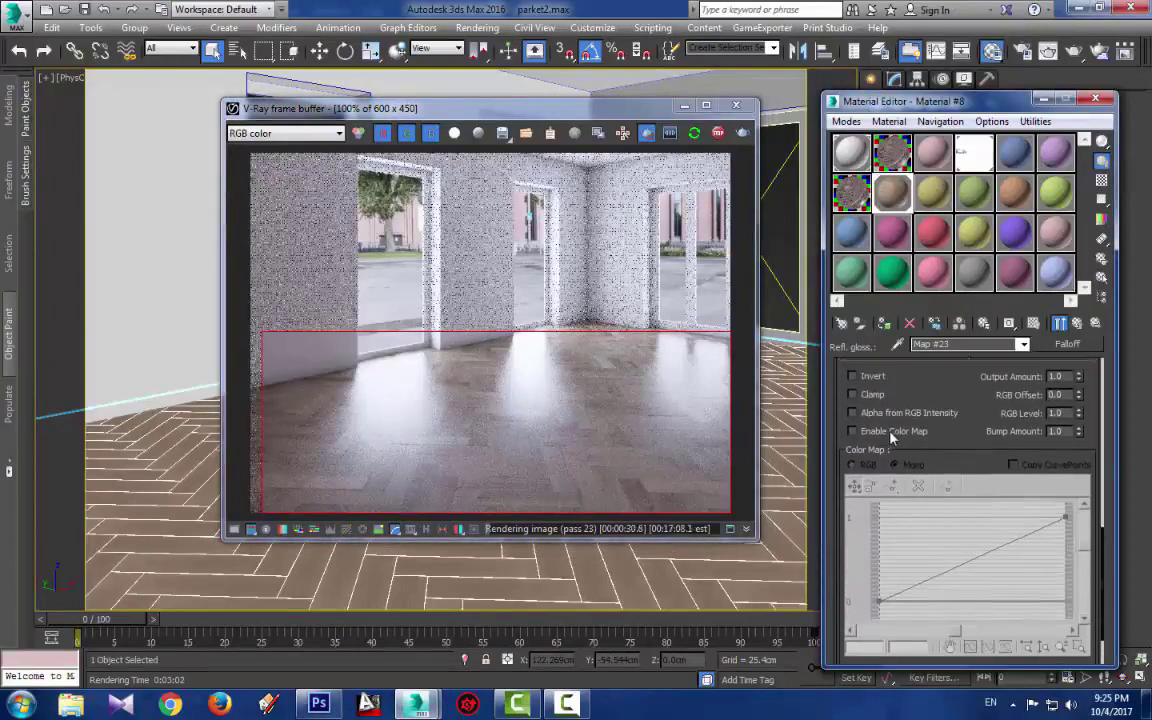
{"action": "left_click", "coordinate": [890, 433]}
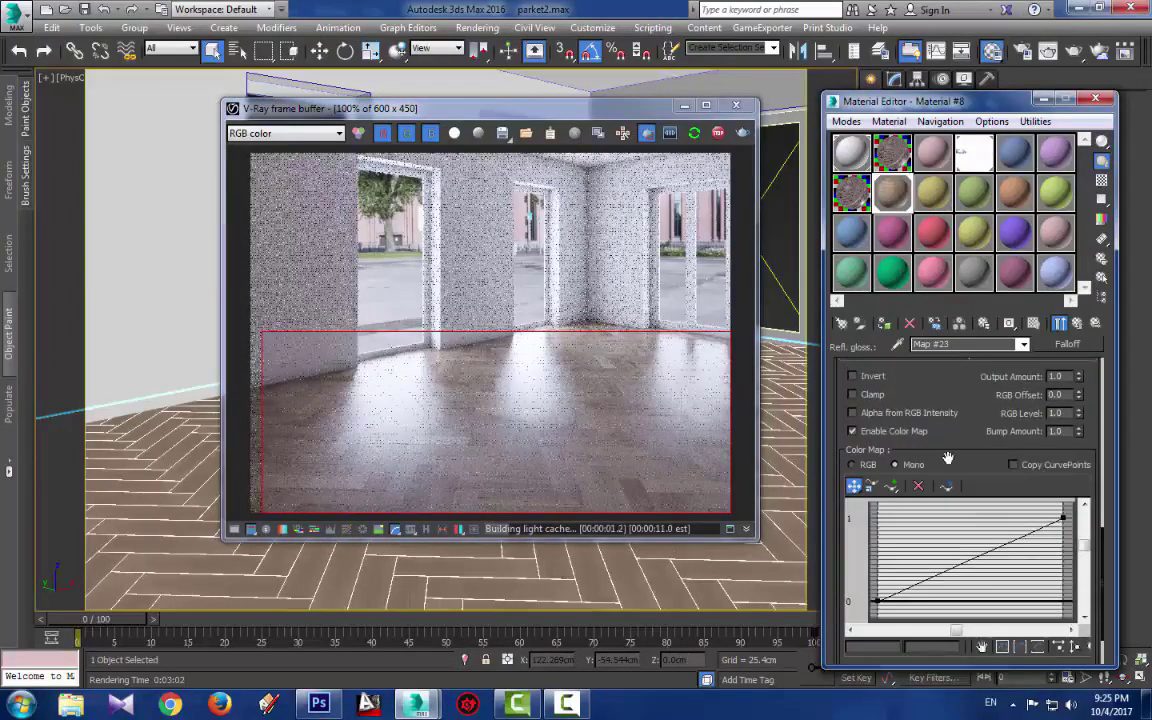
{"action": "scroll", "coordinate": [948, 458], "scroll_direction": "down", "scroll_amount": 2}
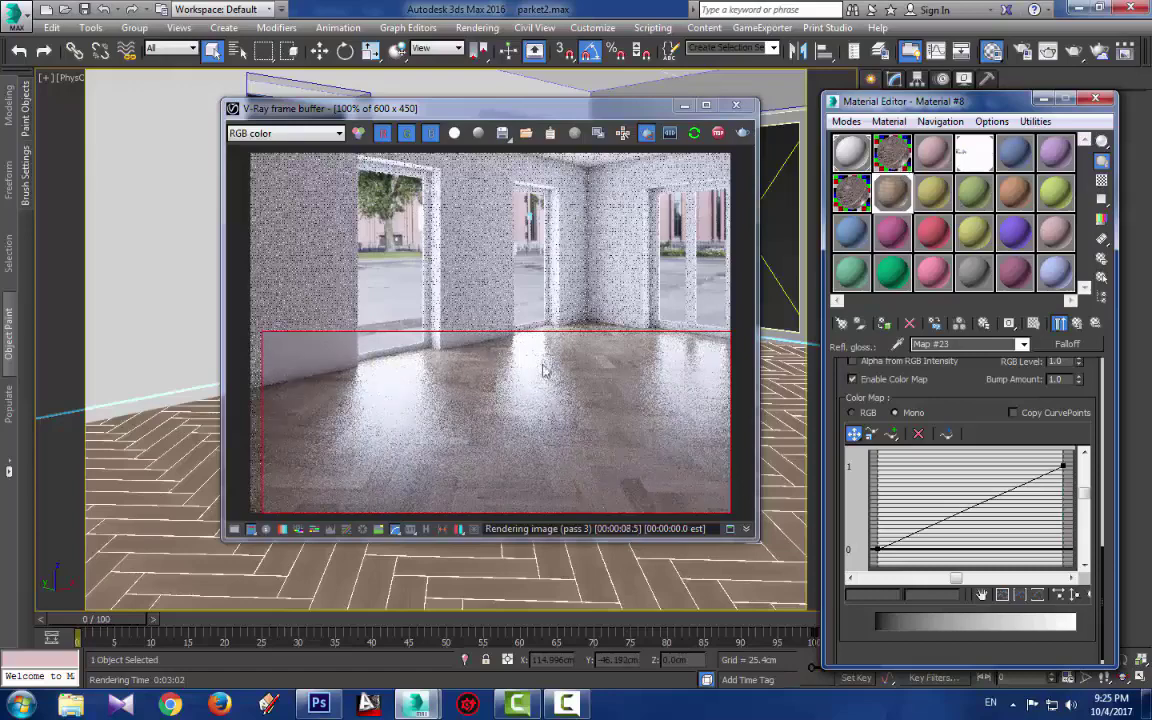
Add a middle point to the Falloff color map curve at about 0.335, 0.826 and raise the start point to about 0.585
{"action": "left_click", "coordinate": [892, 435]}
{"action": "left_click", "coordinate": [967, 508]}
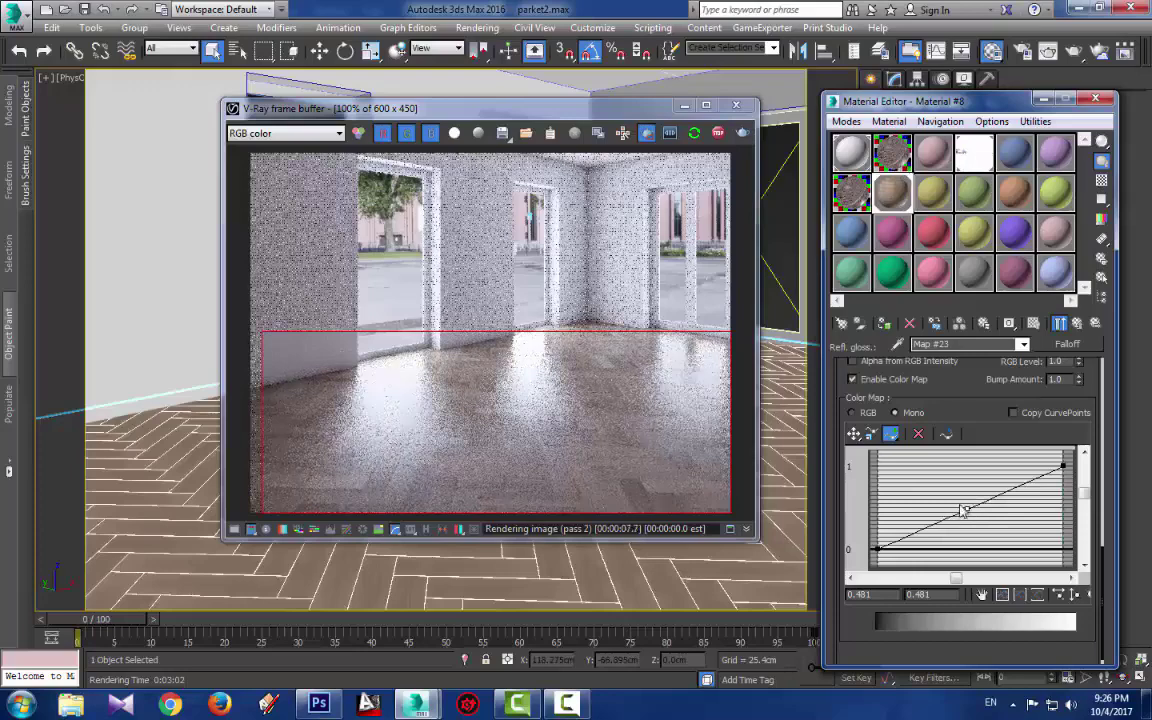
{"action": "left_click", "coordinate": [854, 434]}
{"action": "left_click_drag", "start_coordinate": [966, 507], "coordinate": [941, 481]}
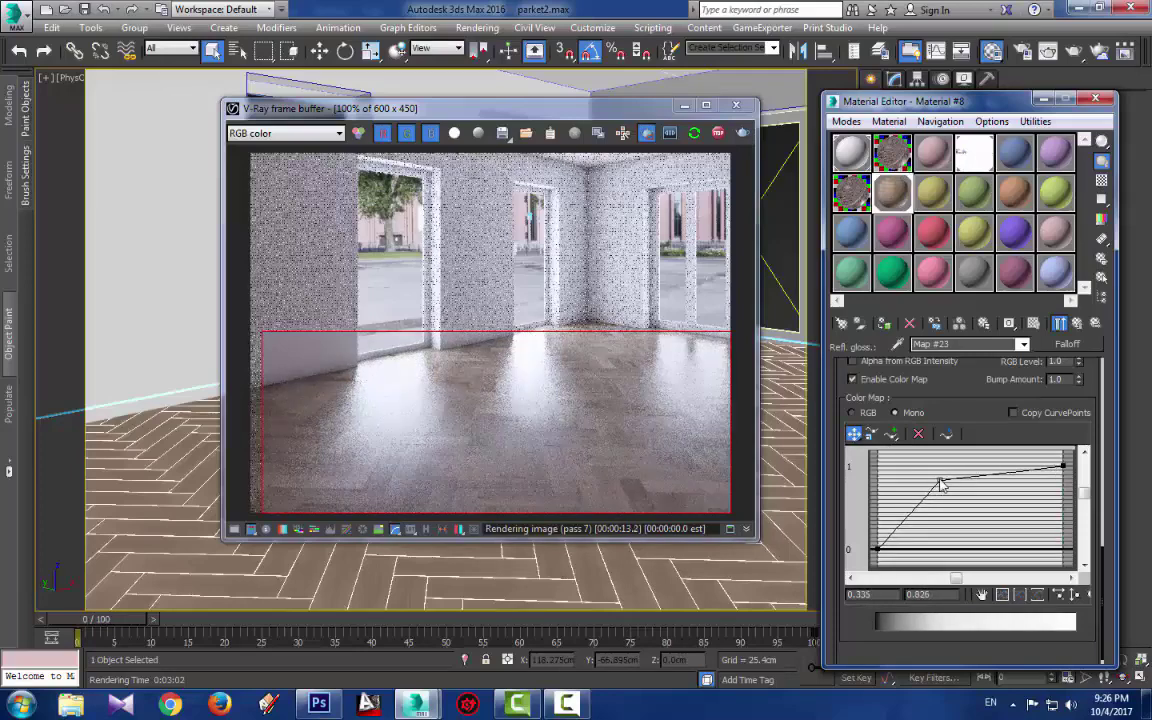
{"action": "left_click", "coordinate": [878, 551]}
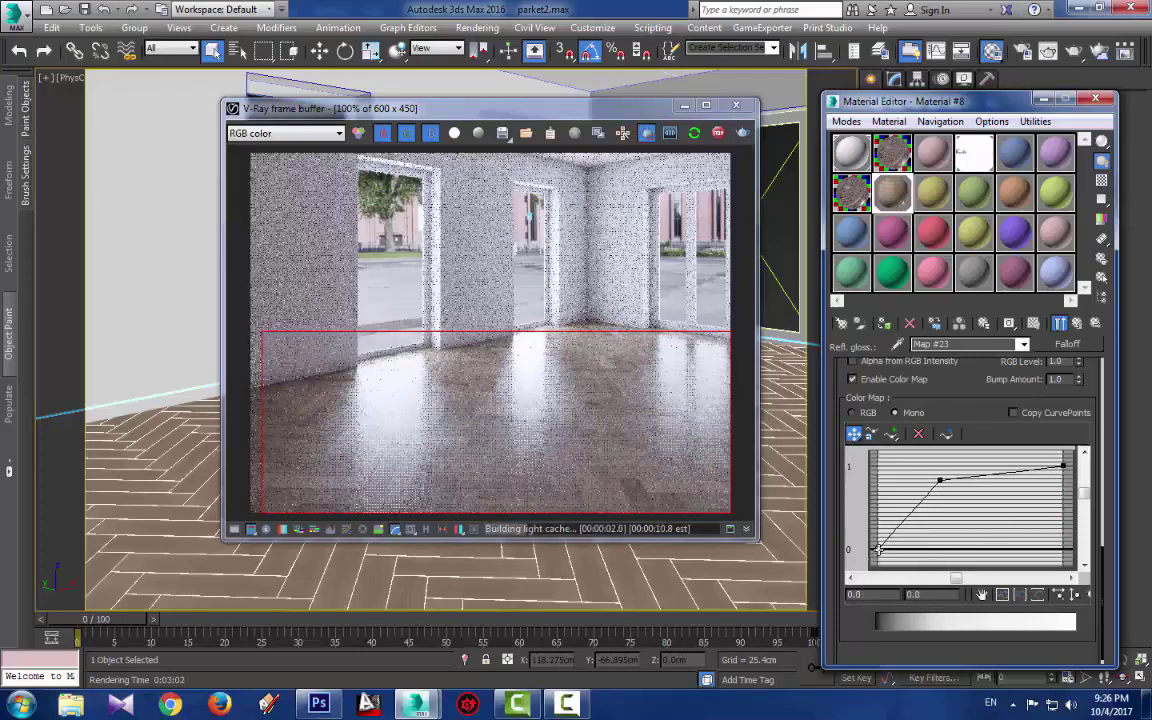
{"action": "left_click_drag", "start_coordinate": [878, 550], "coordinate": [892, 506]}
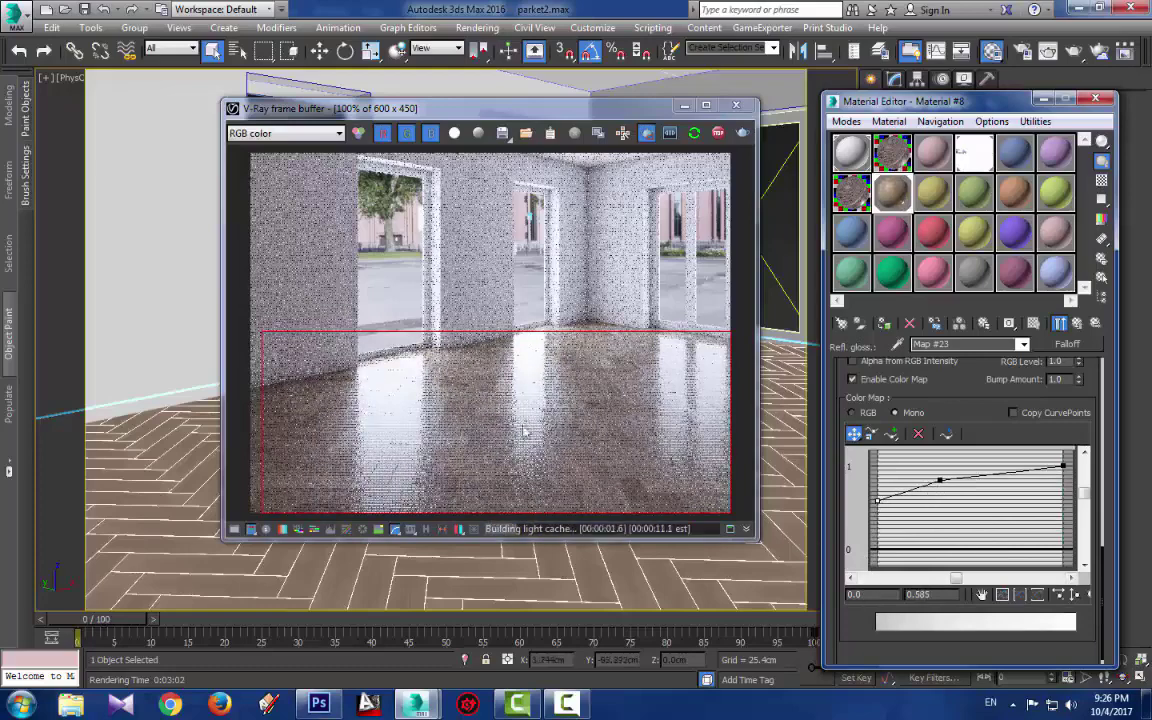
Convert the middle curve point to Bezier-Smooth and move it to about 0.614, 0.951
{"action": "right_click", "coordinate": [940, 478]}
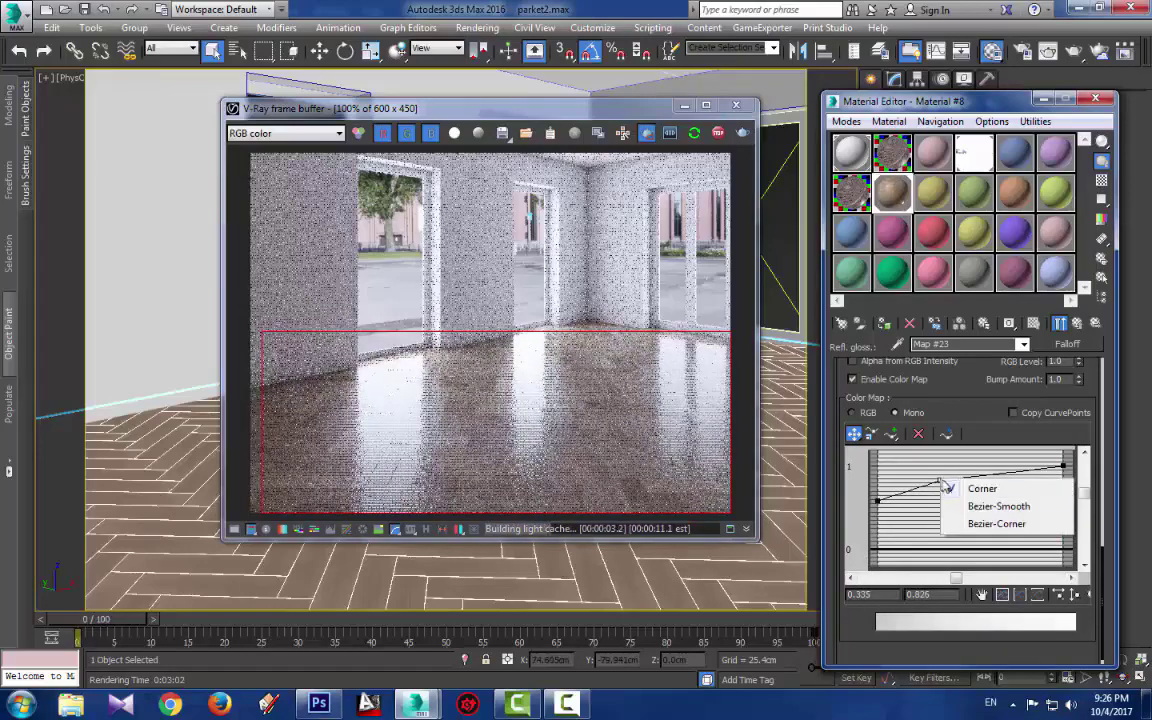
{"action": "left_click", "coordinate": [993, 507]}
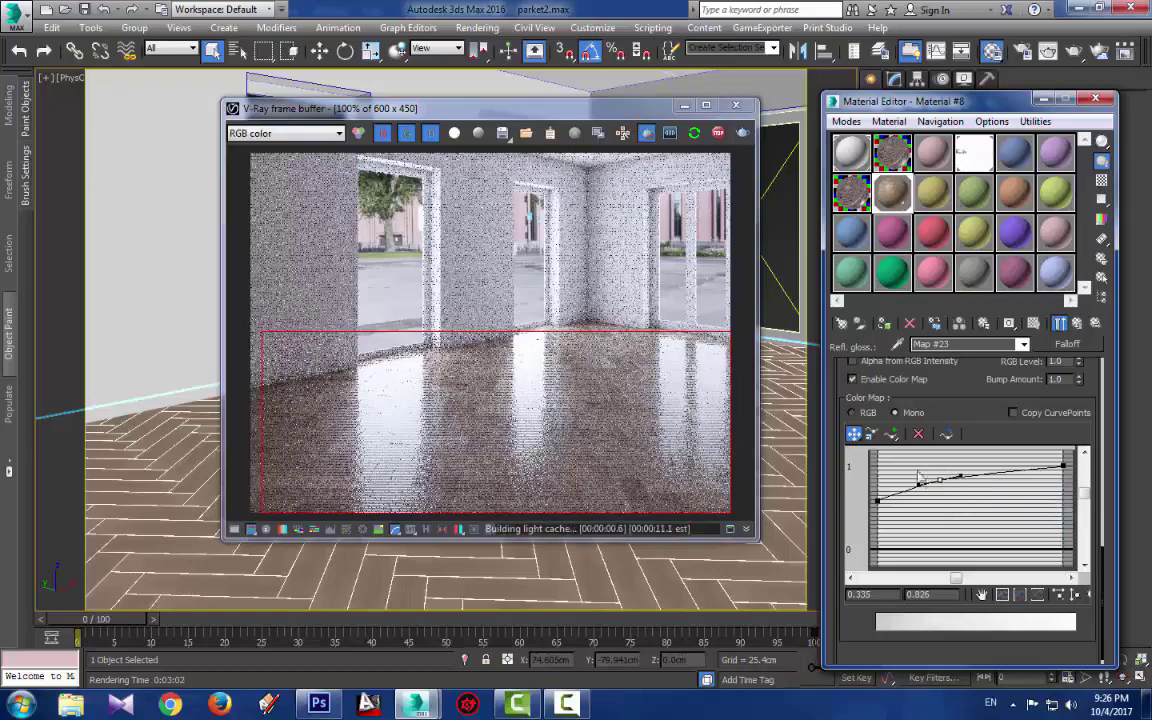
{"action": "left_click_drag", "start_coordinate": [960, 482], "coordinate": [993, 474]}
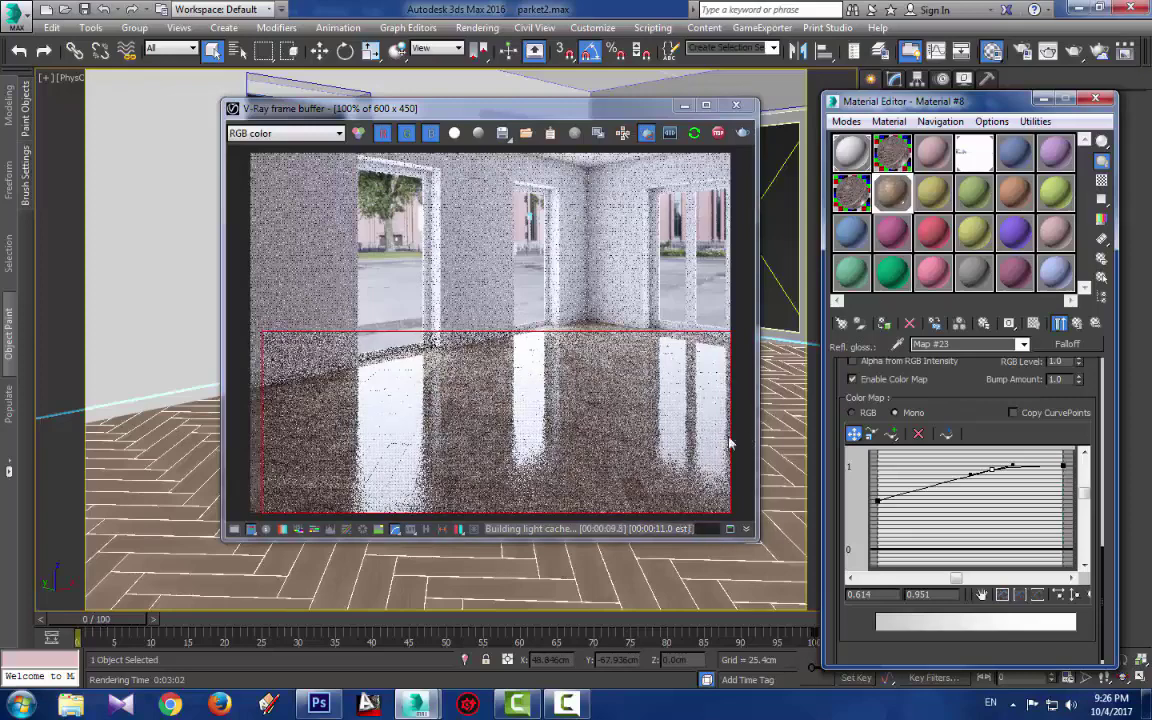
{"action": "mouse_move", "coordinate": [567, 706]}
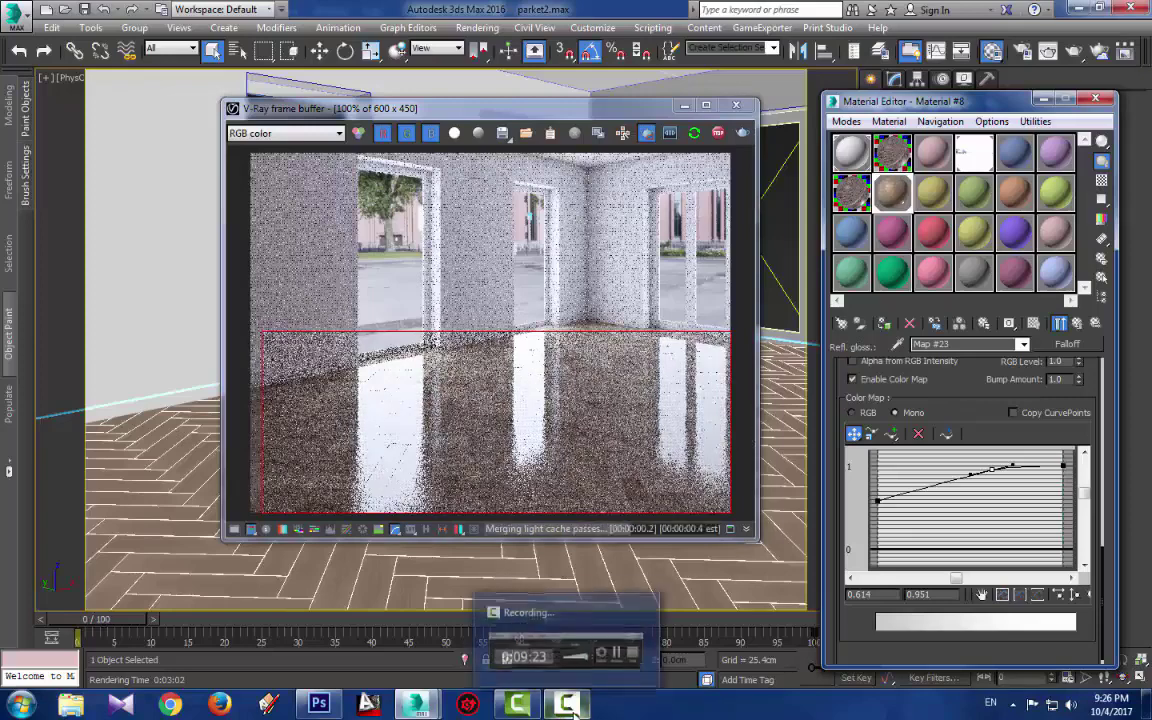
Lower the curve's start point and move the middle point to about 0.511, 0.836 with longer Bezier handles
{"action": "left_click", "coordinate": [877, 501]}
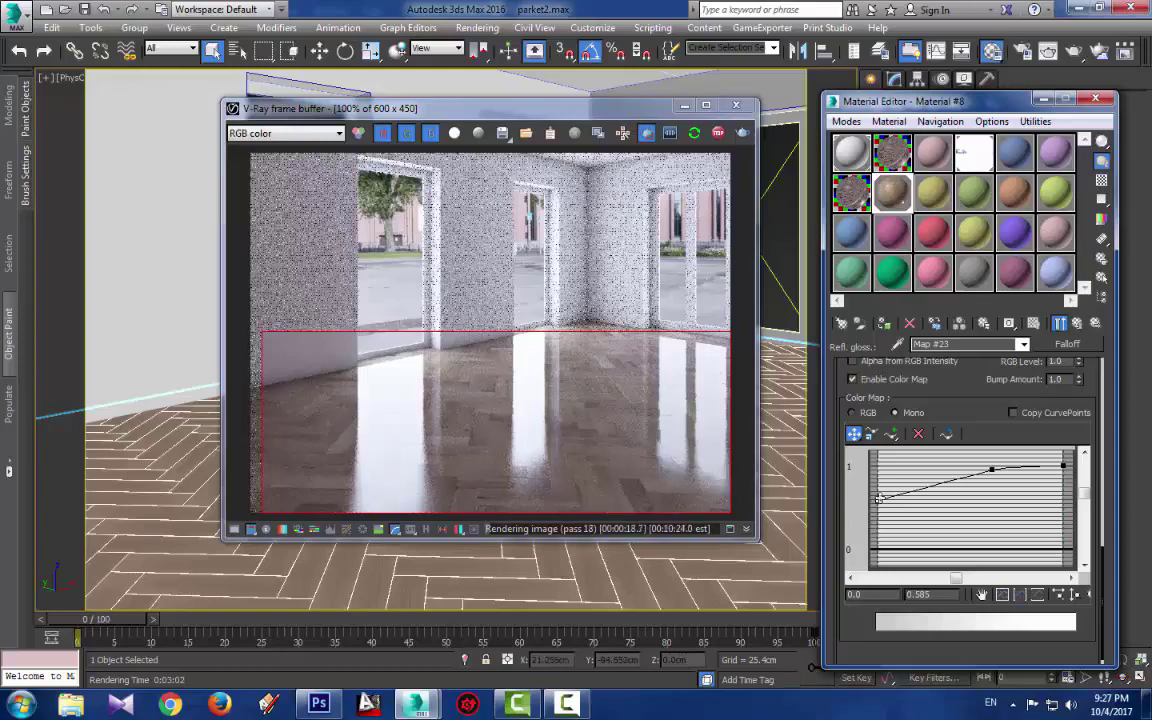
{"action": "left_click_drag", "start_coordinate": [878, 500], "coordinate": [877, 518]}
{"action": "mouse_move", "coordinate": [997, 462]}
{"action": "left_mouse_down"}
{"action": "mouse_move", "coordinate": [969, 476]}
{"action": "mouse_move", "coordinate": [1015, 469]}
{"action": "left_mouse_up"}
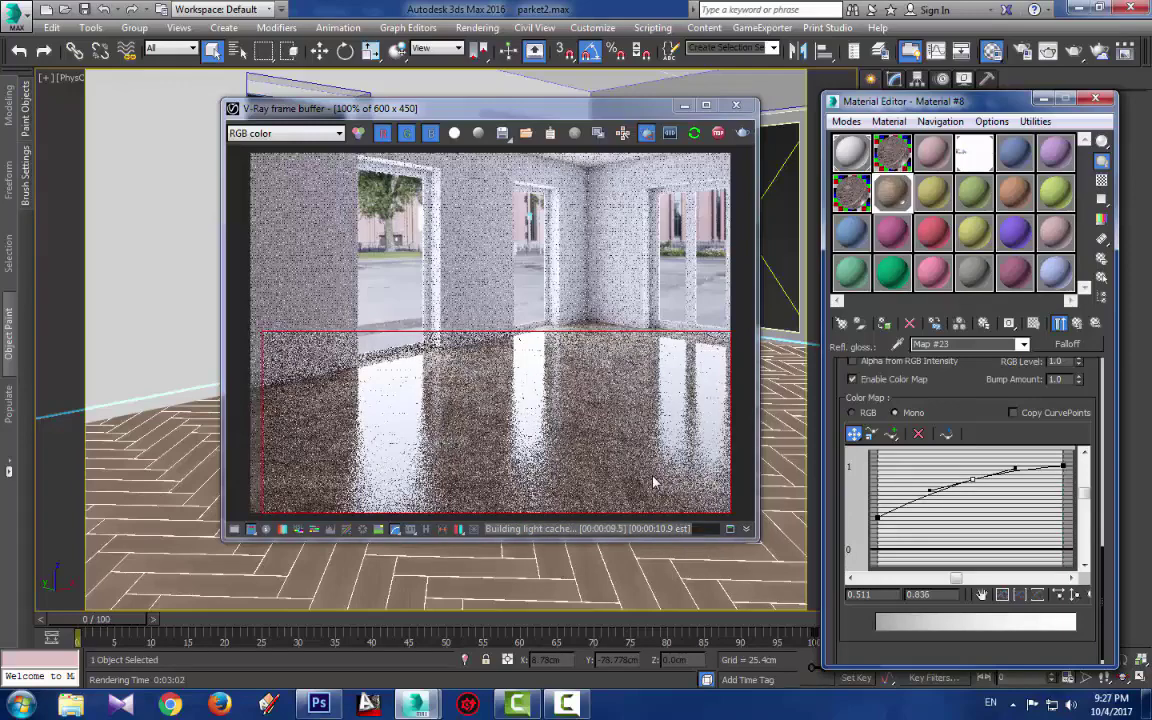
{"action": "left_click", "coordinate": [1071, 703]}
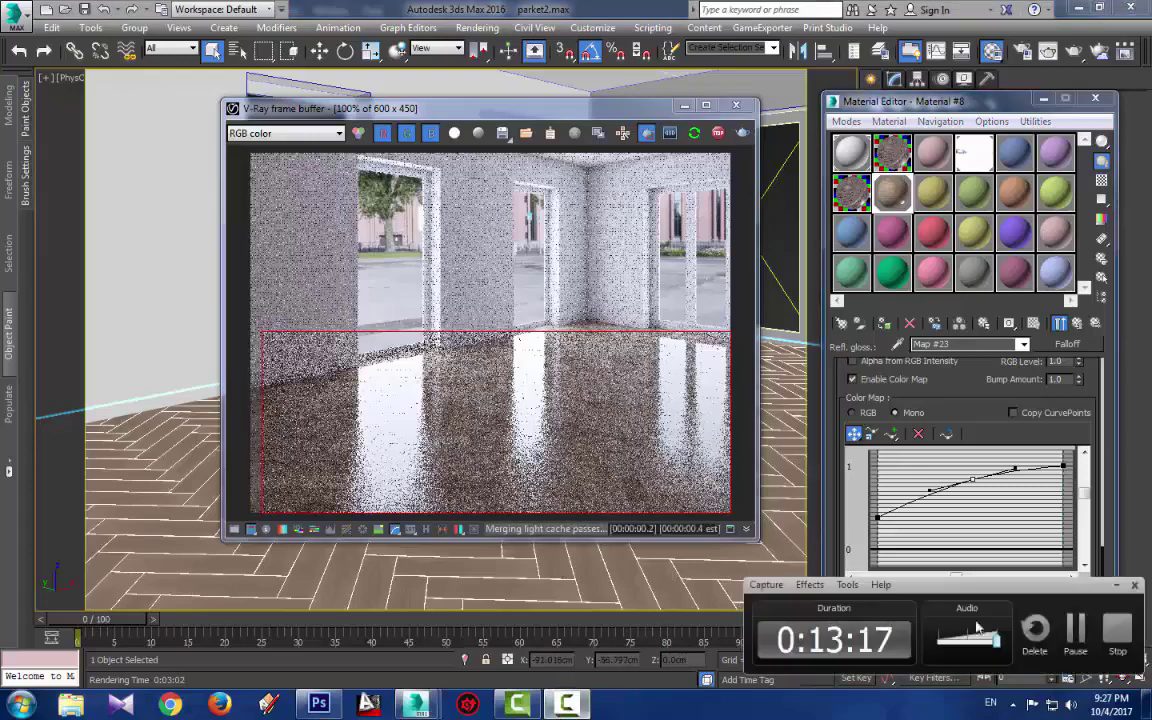
{"action": "left_click", "coordinate": [1073, 640]}
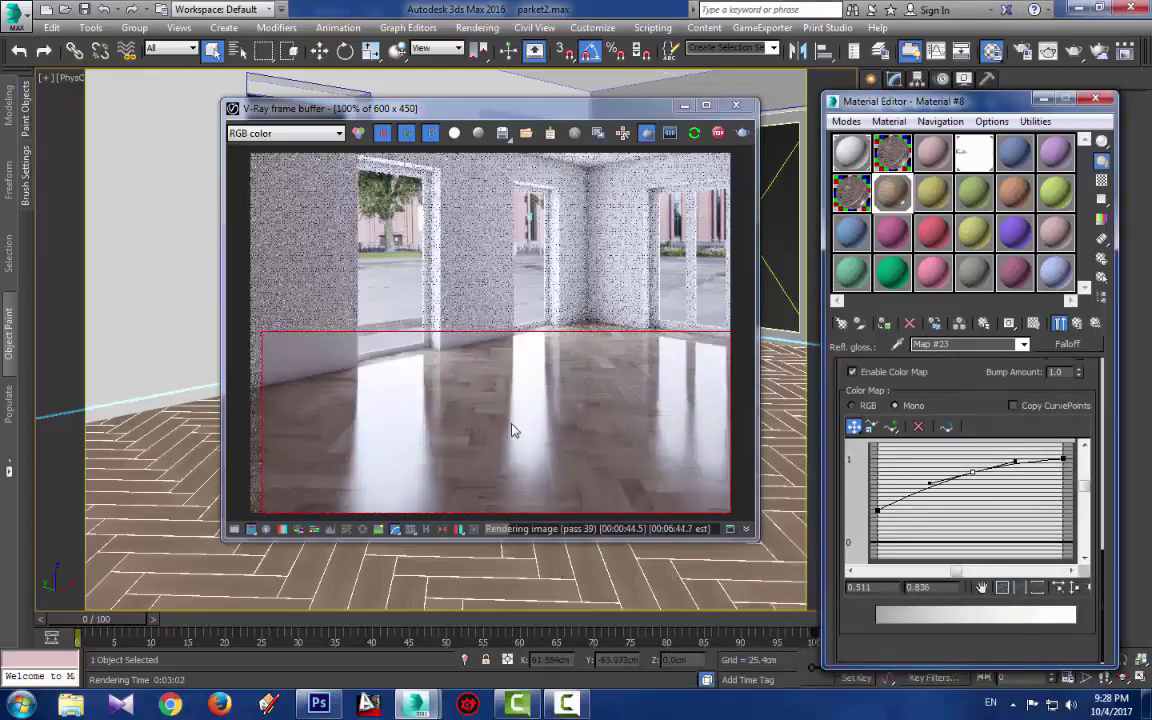
Raise the start point of the color map curve slightly and shift the middle point to about 0.451, 0.884
{"action": "left_click", "coordinate": [878, 508]}
{"action": "left_click_drag", "start_coordinate": [878, 508], "coordinate": [877, 495]}
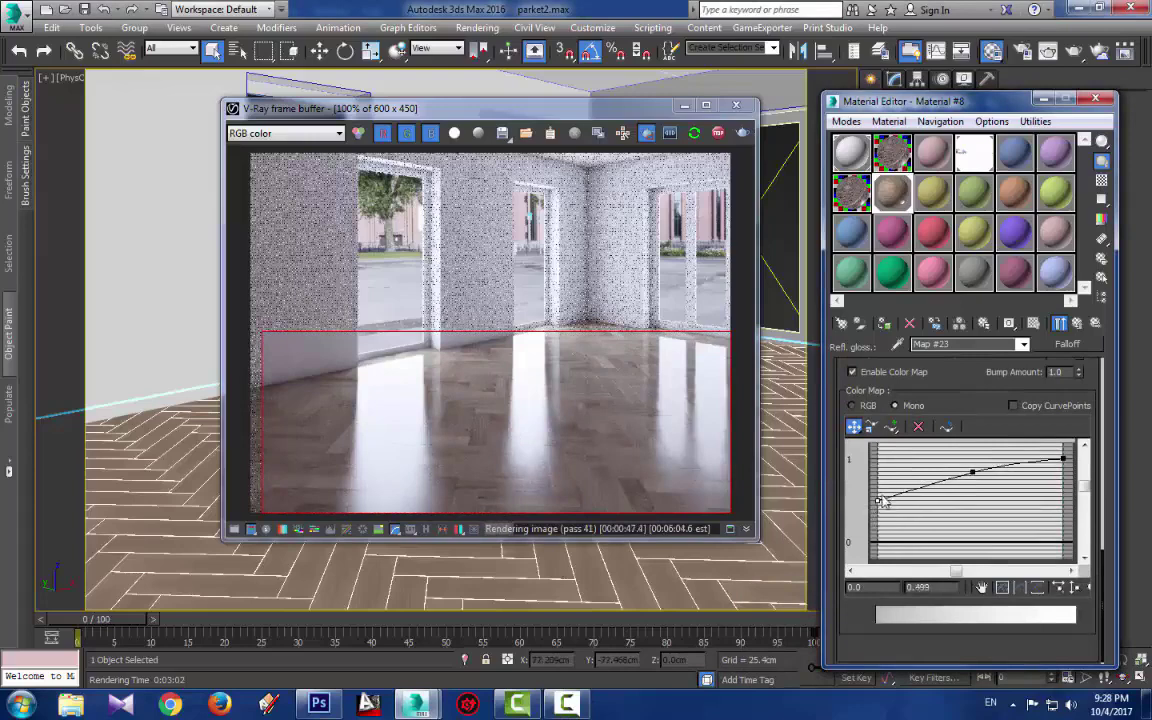
{"action": "left_click", "coordinate": [972, 471]}
{"action": "left_click_drag", "start_coordinate": [974, 471], "coordinate": [960, 468]}
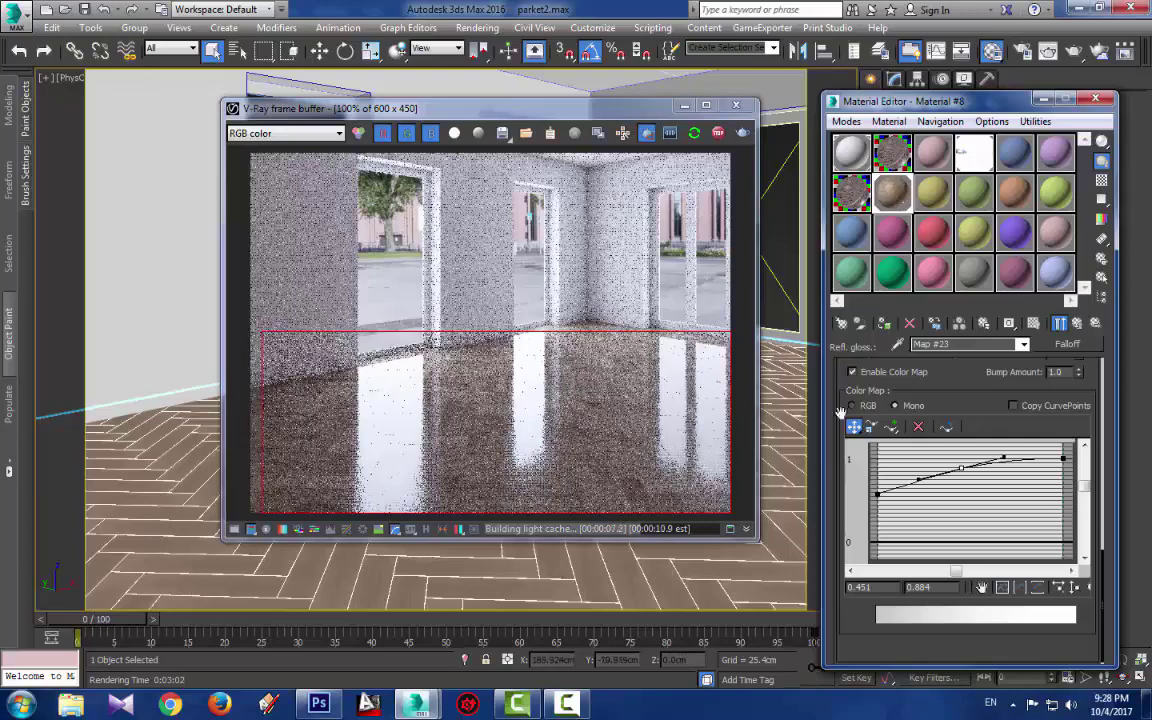
Select all three points of the Falloff color map curve and lower them together, bringing the end point to about 0.85
{"action": "left_click_drag", "start_coordinate": [945, 378], "coordinate": [951, 494]}
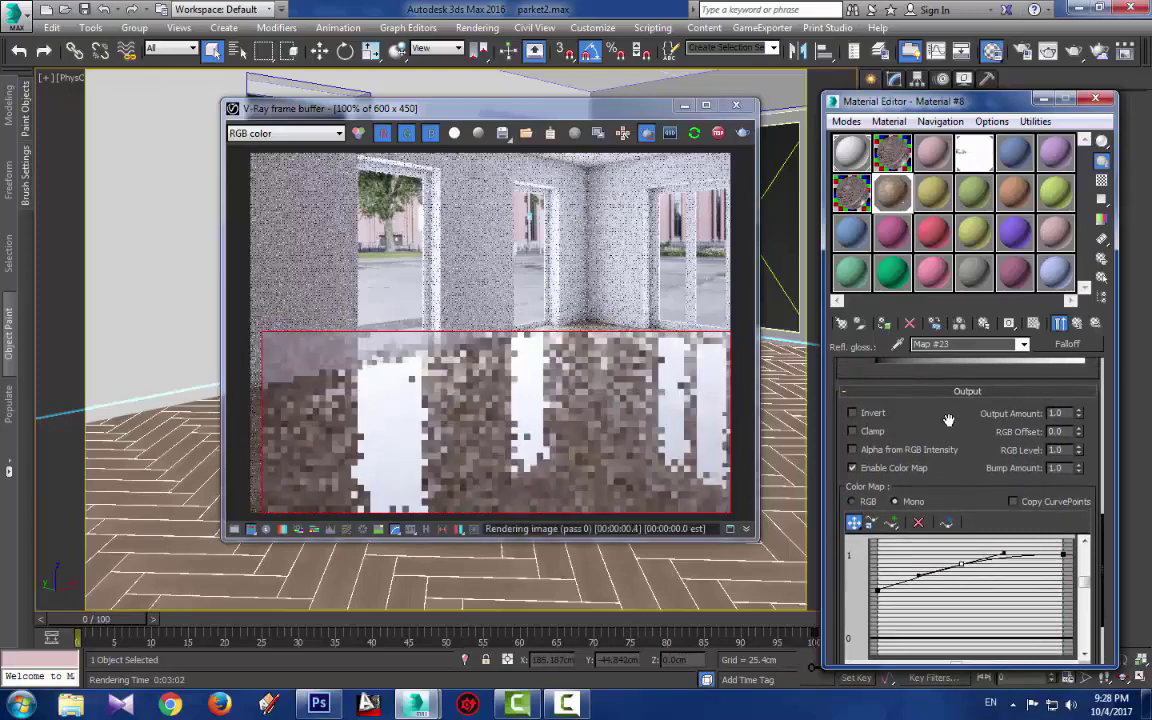
{"action": "left_click_drag", "start_coordinate": [948, 419], "coordinate": [860, 337]}
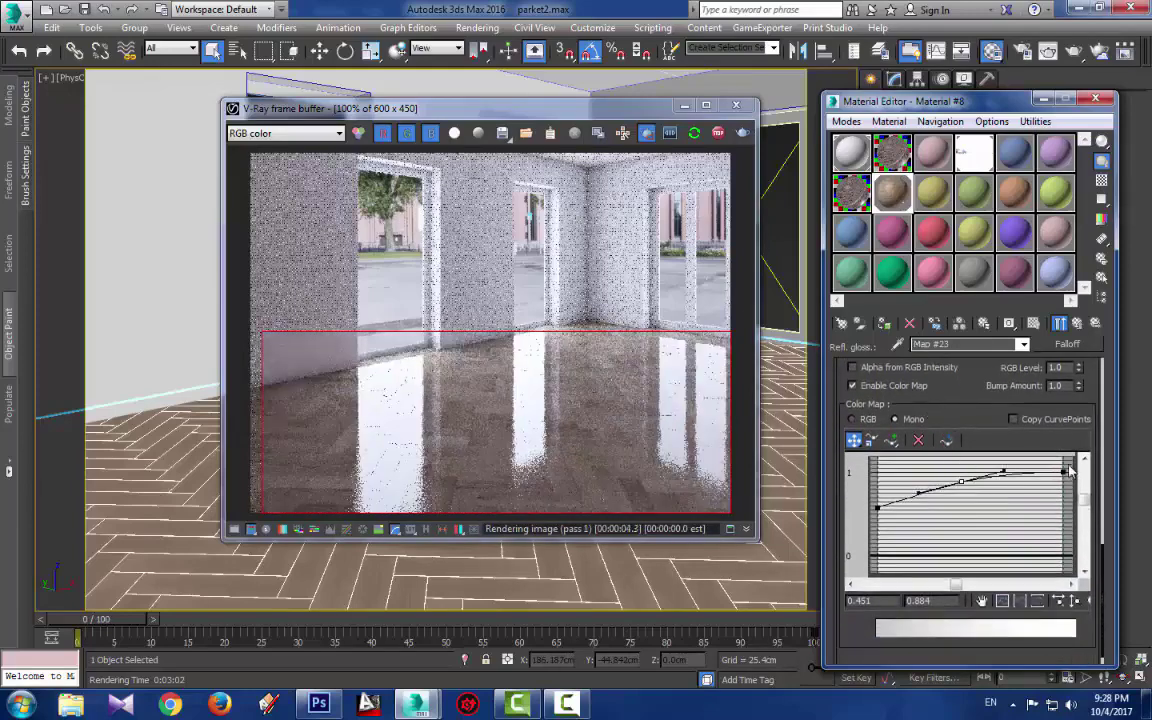
{"action": "left_click", "coordinate": [868, 547]}
{"action": "left_click_drag", "start_coordinate": [962, 480], "coordinate": [961, 495]}
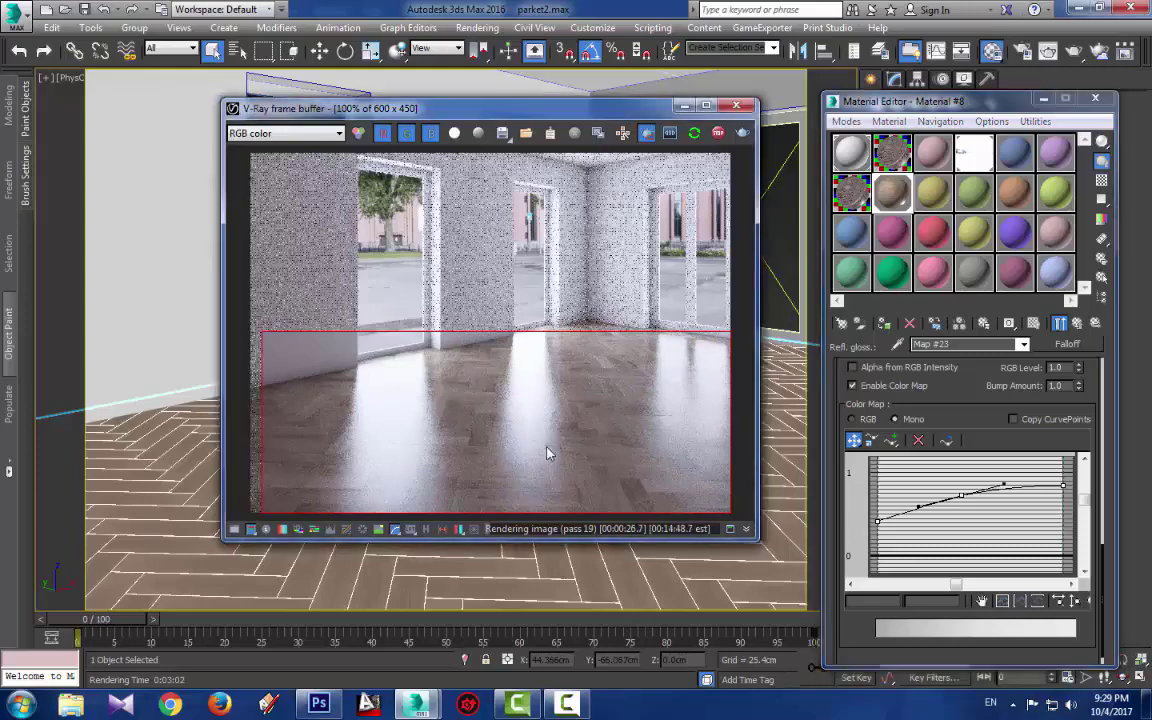
{"action": "scroll", "coordinate": [548, 454], "scroll_direction": "up", "scroll_amount": 1}
{"action": "scroll", "coordinate": [546, 453], "scroll_direction": "down", "scroll_amount": 1}
Replace the reflection glossiness Falloff with a two-layer Composite map, keeping the Falloff as the Layer 1 sub-map
{"action": "left_click", "coordinate": [1076, 324]}
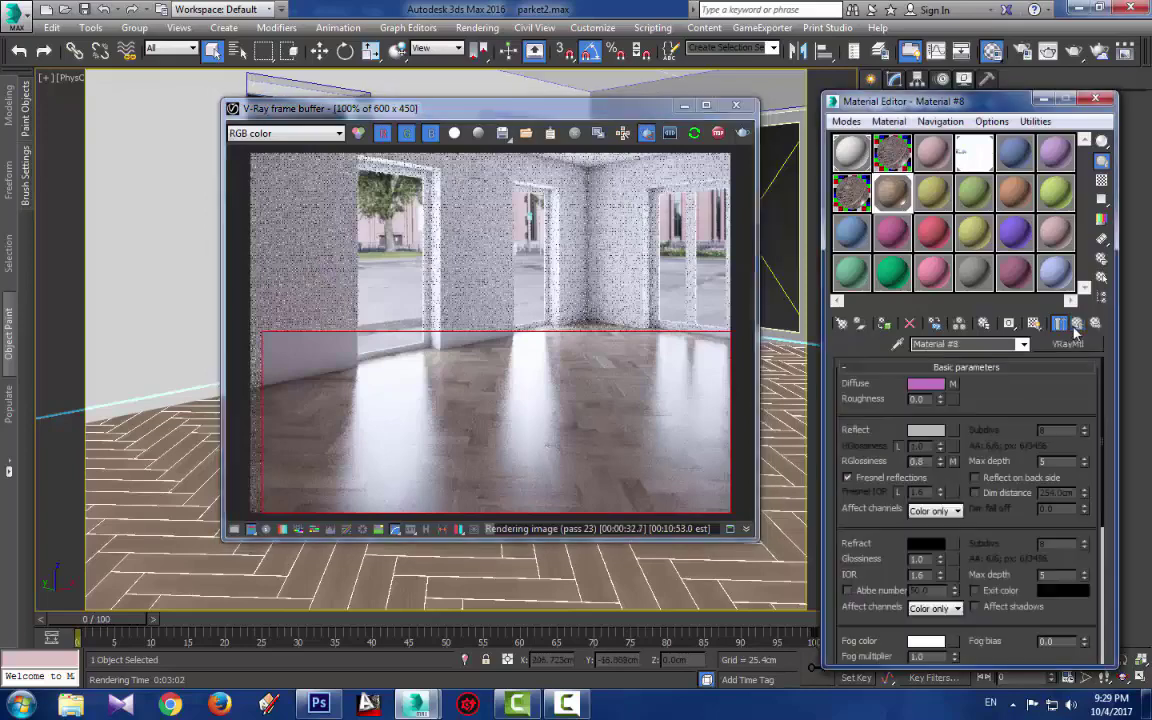
{"action": "left_click", "coordinate": [953, 462]}
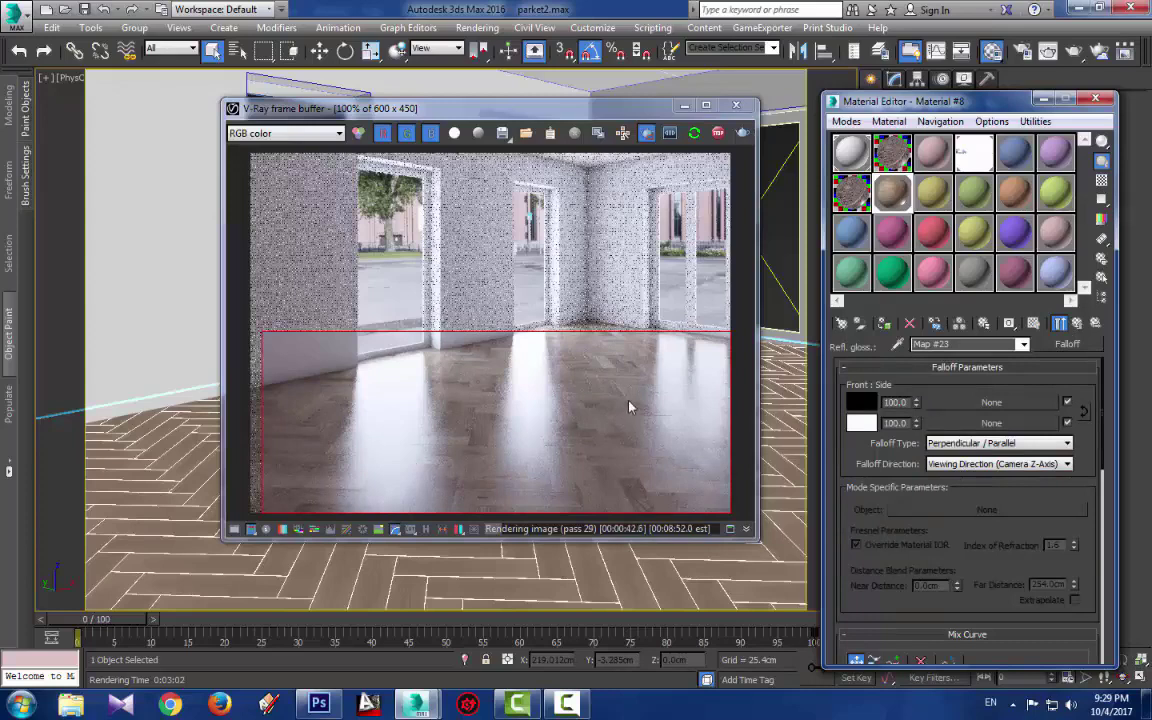
{"action": "left_click", "coordinate": [1067, 344]}
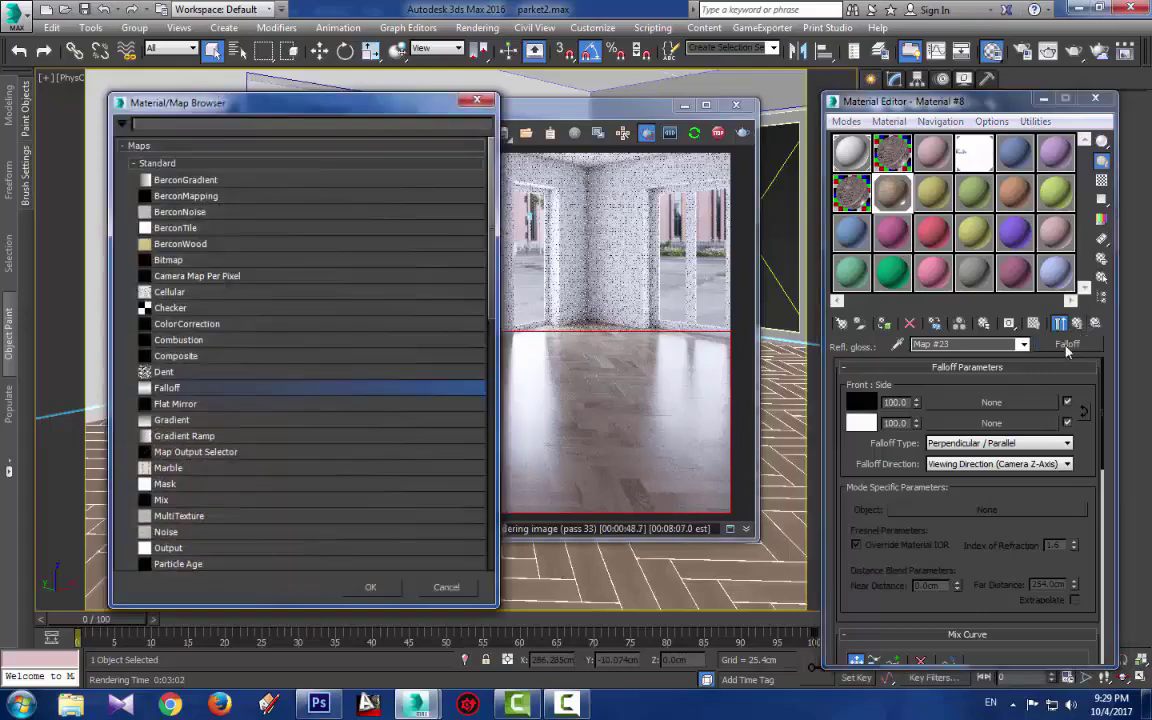
{"action": "left_click", "coordinate": [176, 356]}
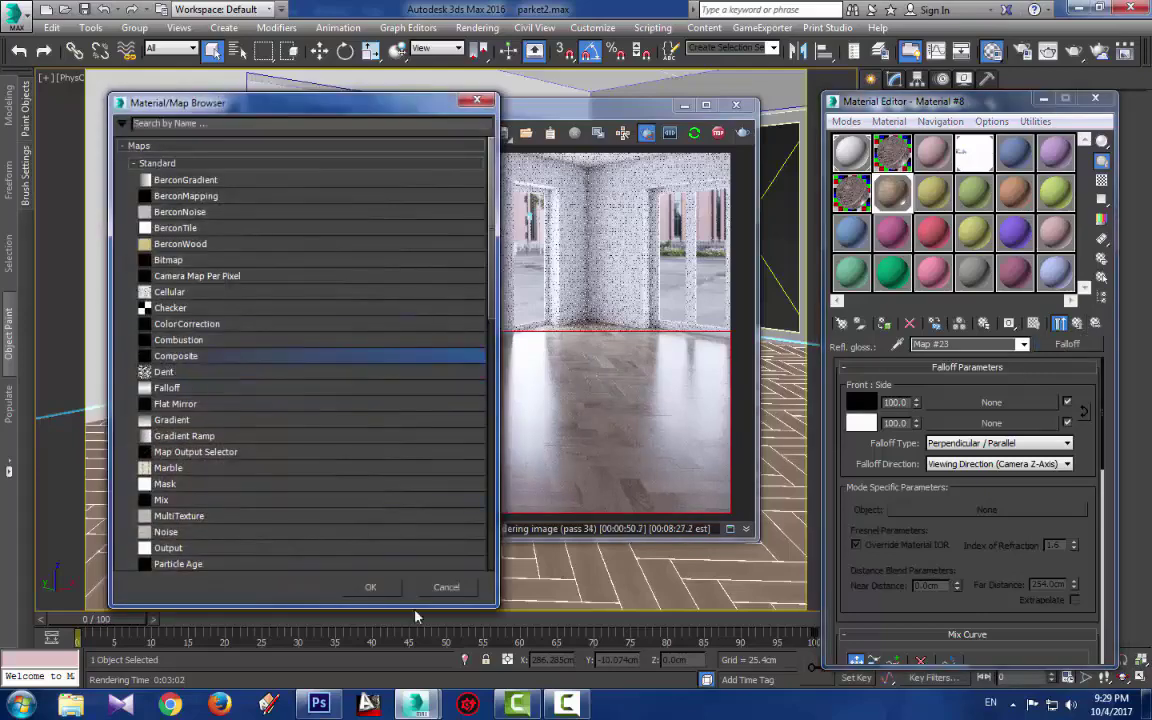
{"action": "left_click", "coordinate": [370, 587]}
{"action": "left_click", "coordinate": [941, 425]}
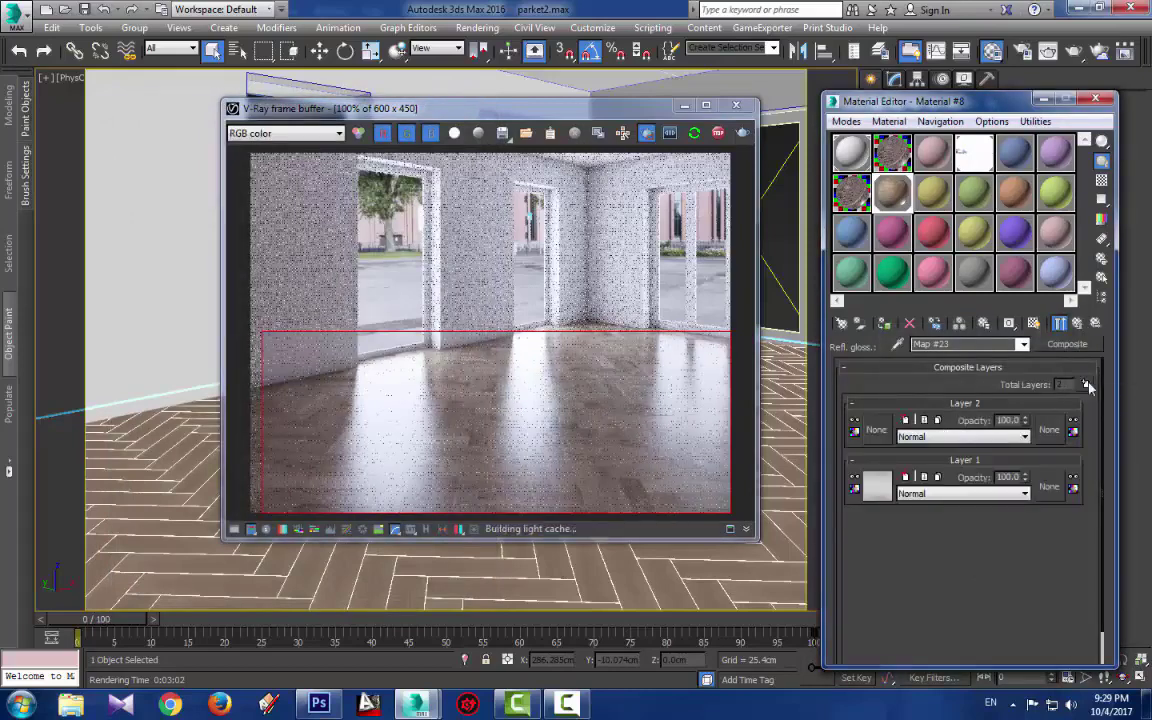
Assign a MultiTexture map to Layer 2 of the glossiness Composite map
{"action": "left_click", "coordinate": [876, 430]}
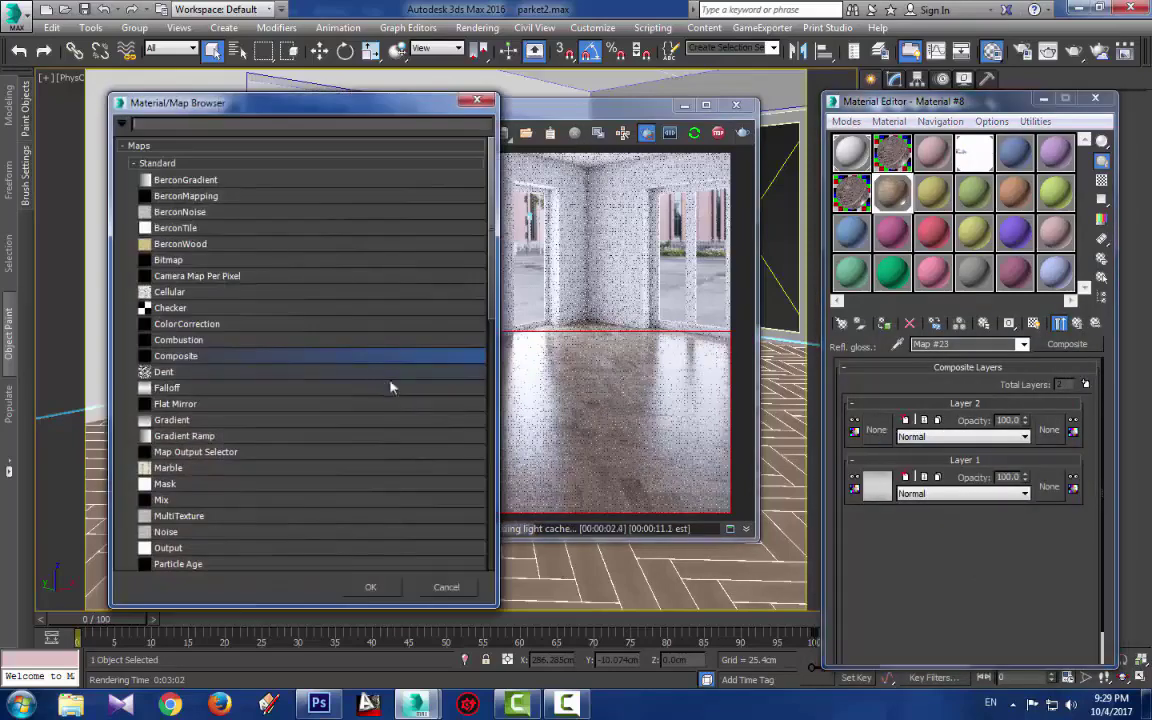
{"action": "left_click", "coordinate": [477, 100]}
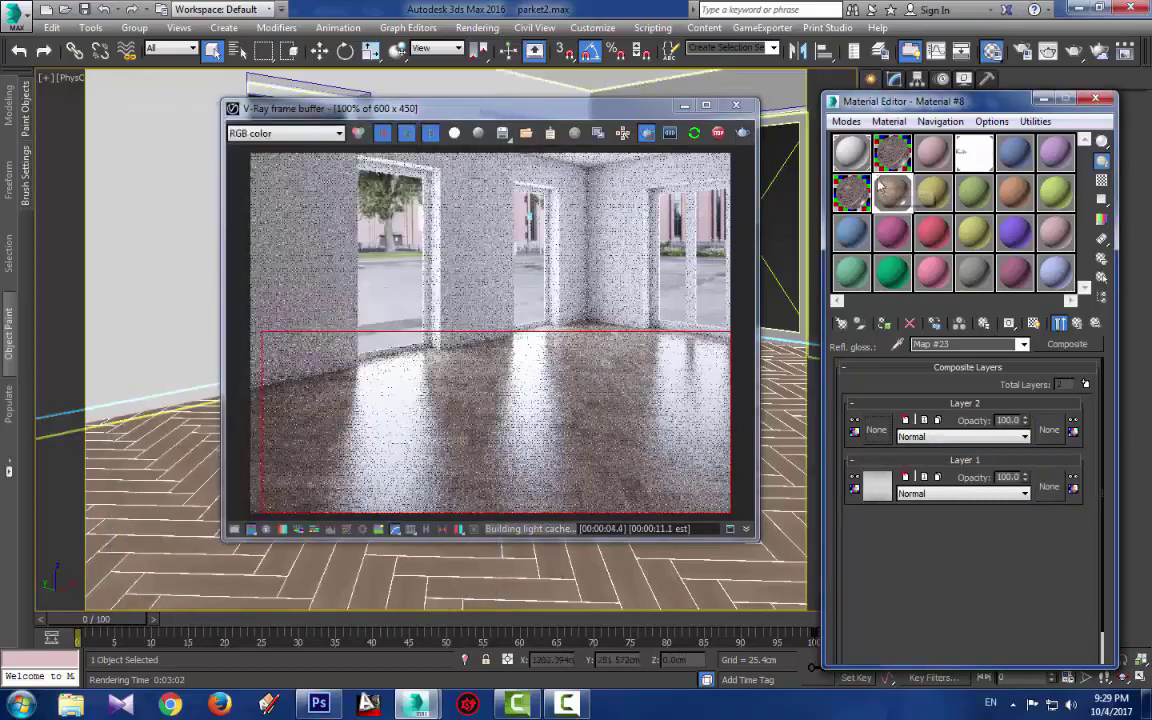
{"action": "left_click", "coordinate": [876, 430]}
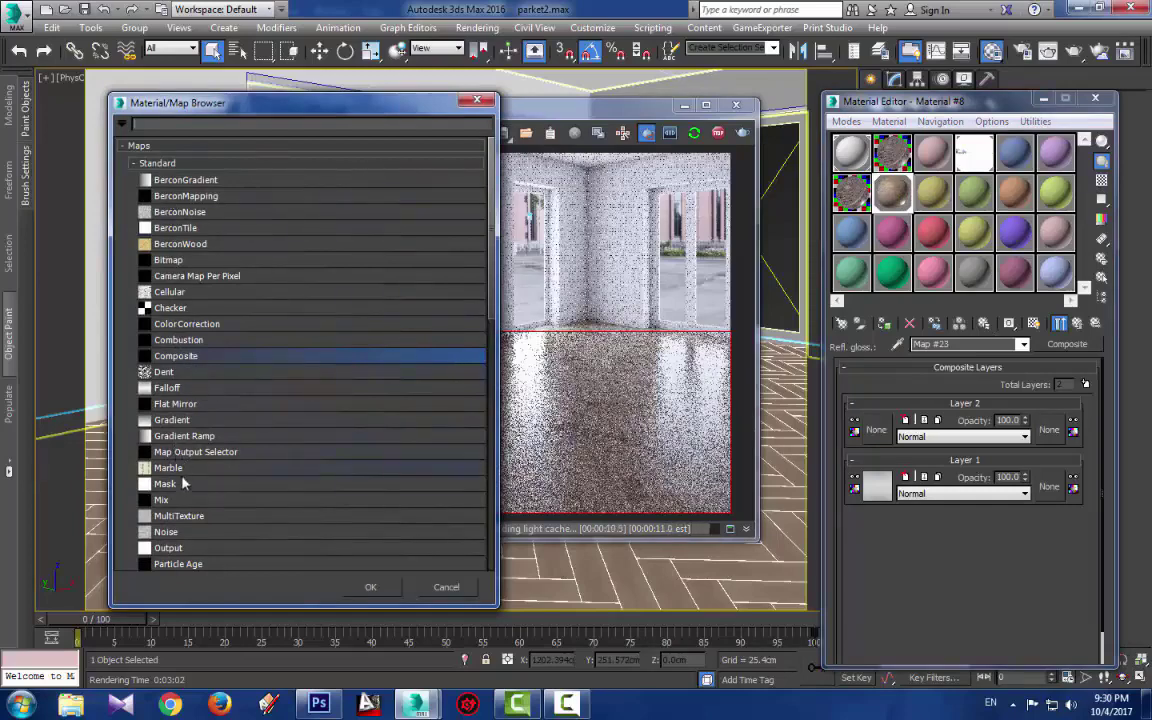
{"action": "left_click", "coordinate": [177, 515]}
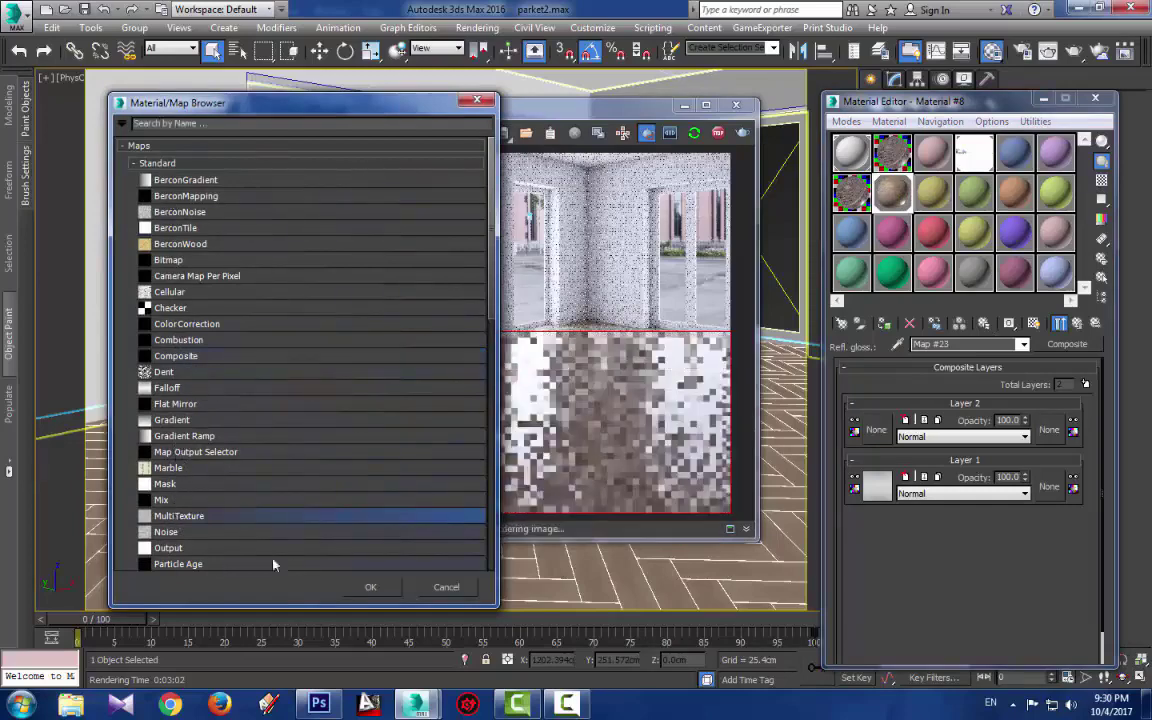
{"action": "left_click", "coordinate": [369, 587]}
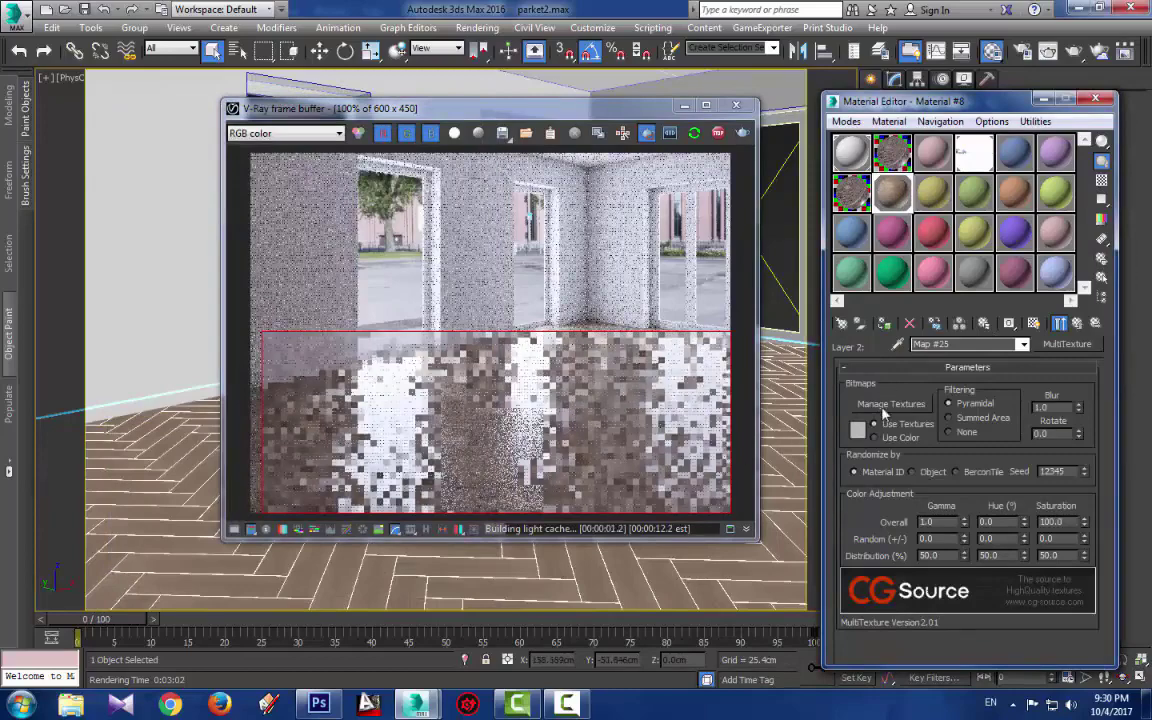
Load all the wood-floorboard bitmaps from the "wood floor bump" folder into the Layer 2 MultiTexture map
{"action": "left_click", "coordinate": [891, 403]}
{"action": "left_click", "coordinate": [59, 58]}
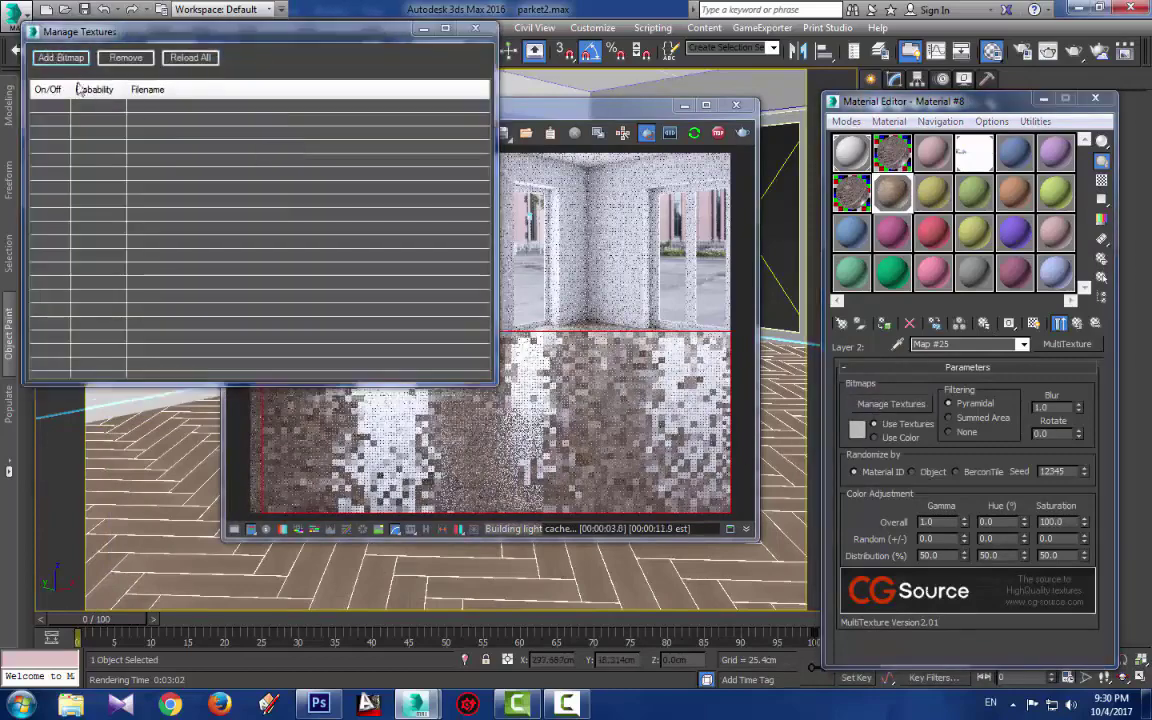
{"action": "left_click", "coordinate": [146, 81]}
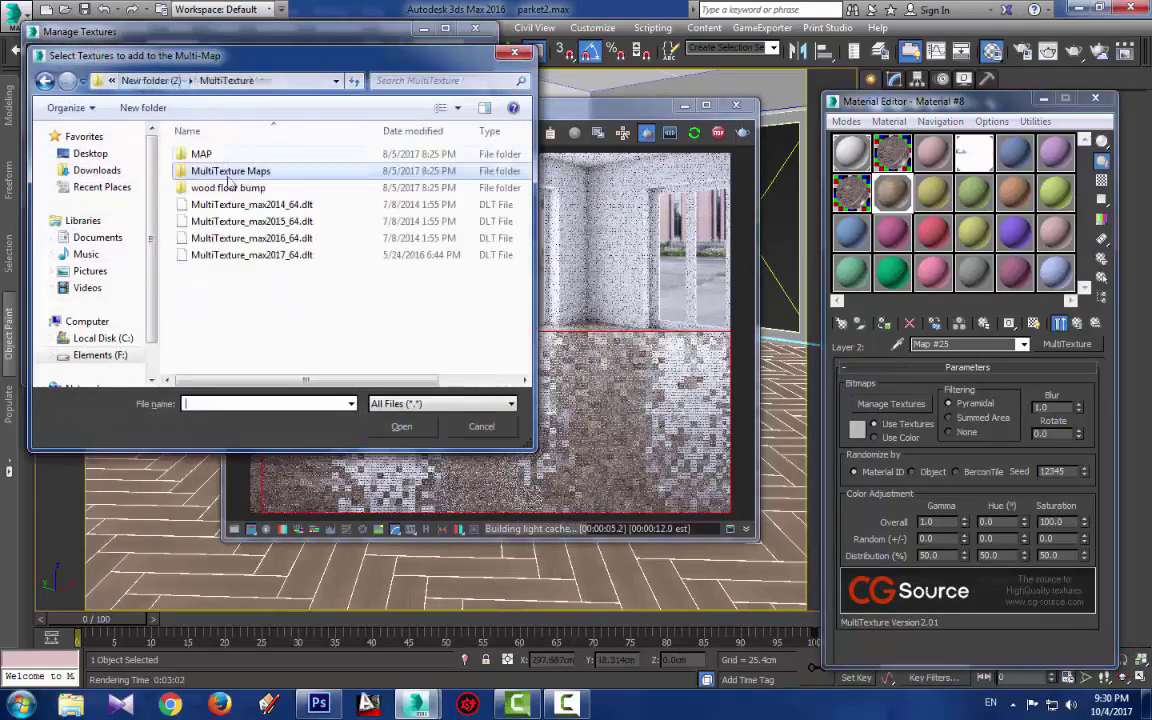
{"action": "double_click", "coordinate": [224, 185]}
{"action": "left_click", "coordinate": [214, 170]}
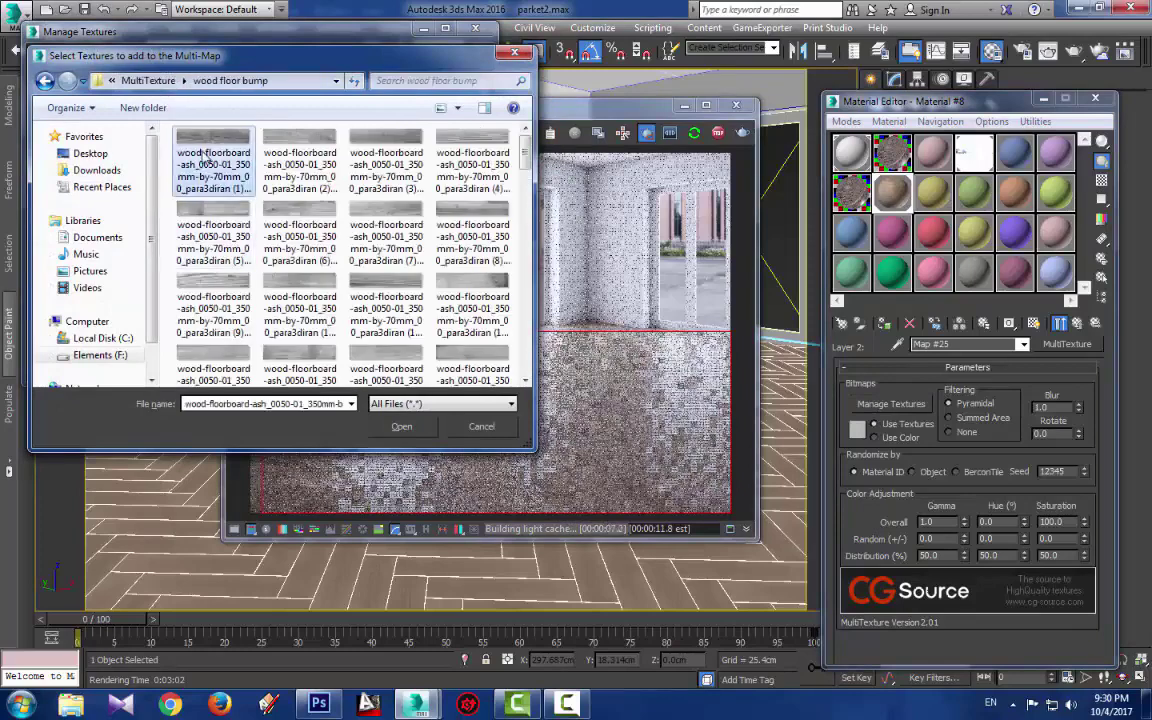
{"action": "scroll", "coordinate": [348, 293], "scroll_direction": "down", "scroll_amount": 5}
{"action": "key", "text": "ctrl+a"}
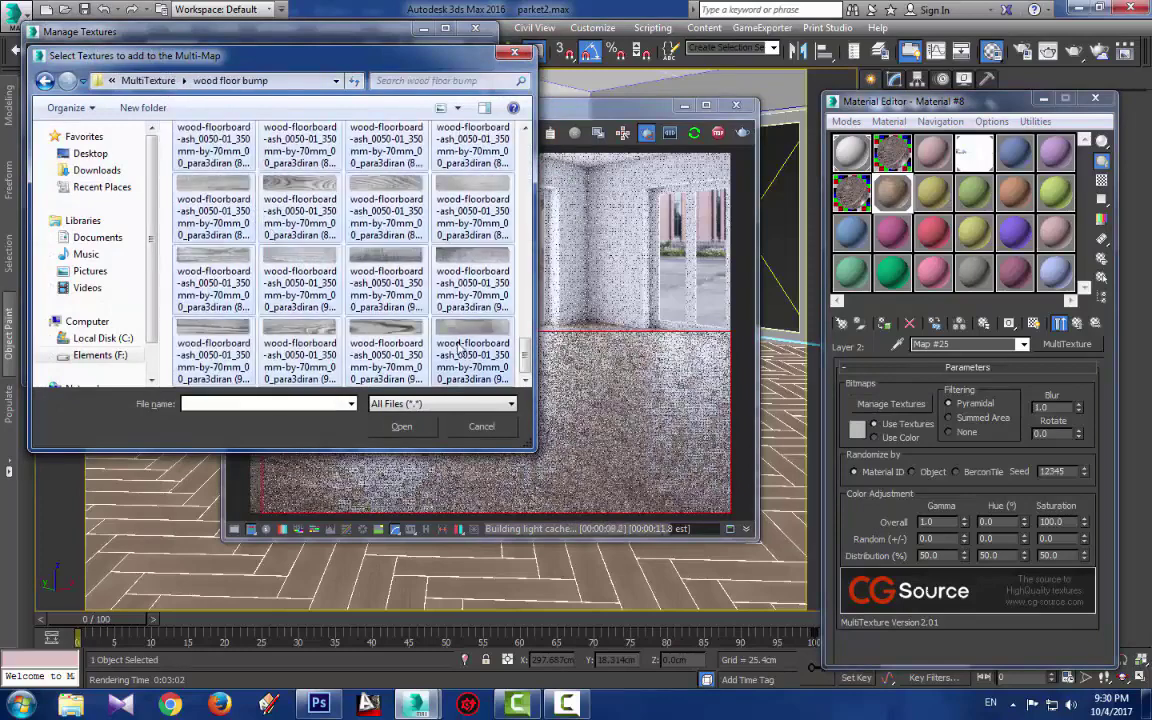
{"action": "left_click", "coordinate": [404, 427]}
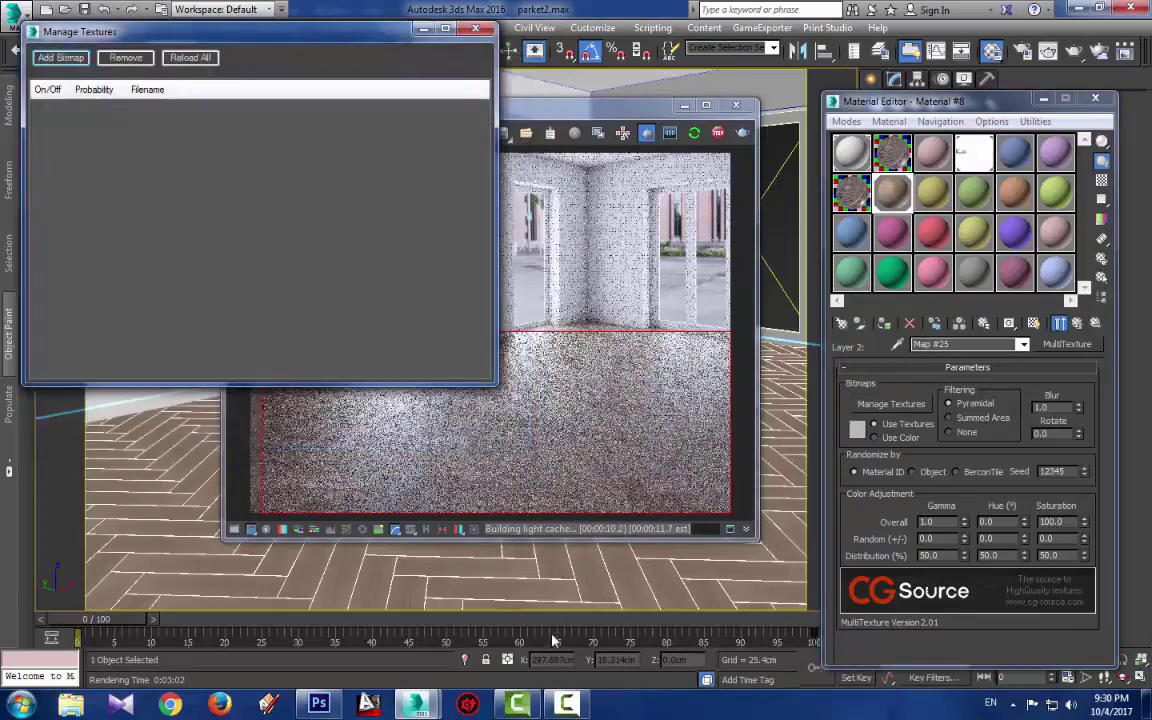
{"action": "mouse_move", "coordinate": [865, 670]}
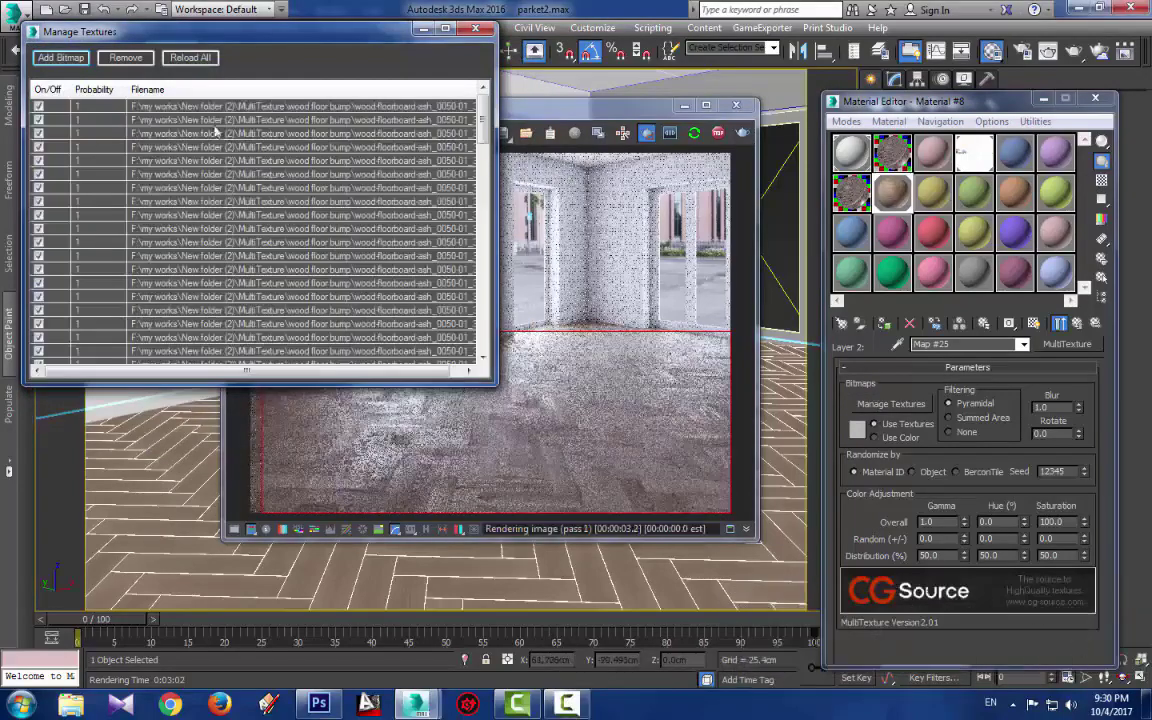
{"action": "left_click", "coordinate": [478, 31]}
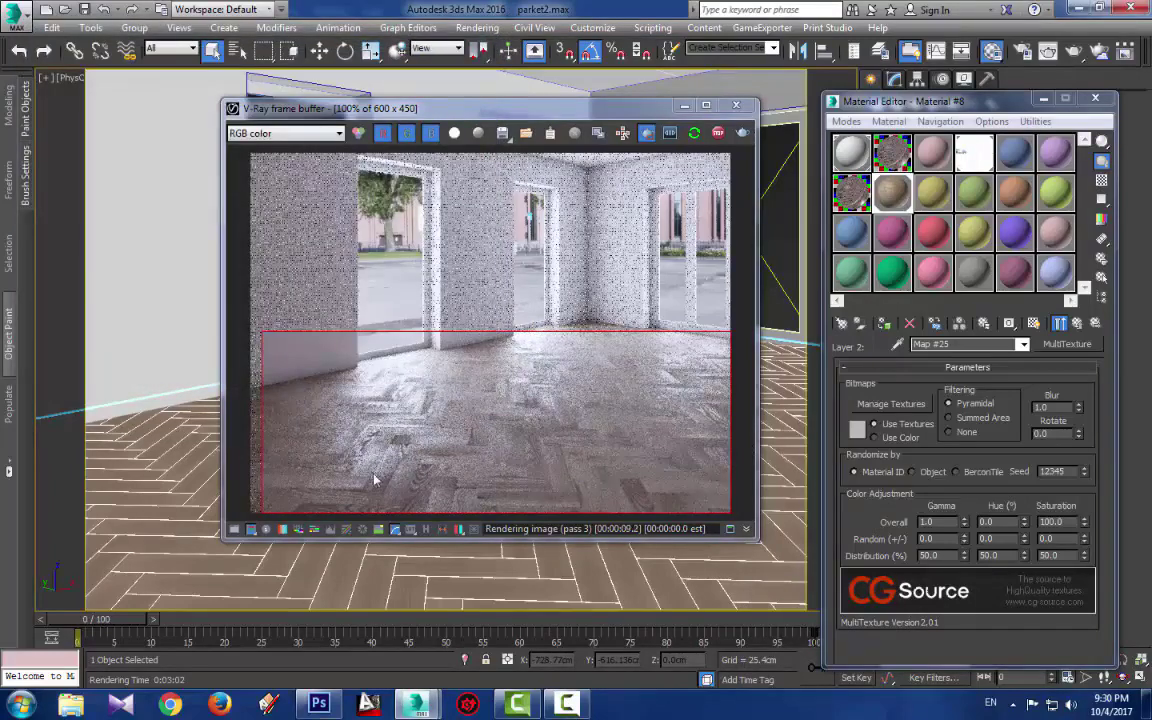
Examine the rendered floor reflections up close and compare them with the solid-oak-parquet.jpg reference photo in Photoshop, ending back at the V-Ray frame buffer
{"action": "scroll", "coordinate": [361, 280], "scroll_direction": "up", "scroll_amount": 2}
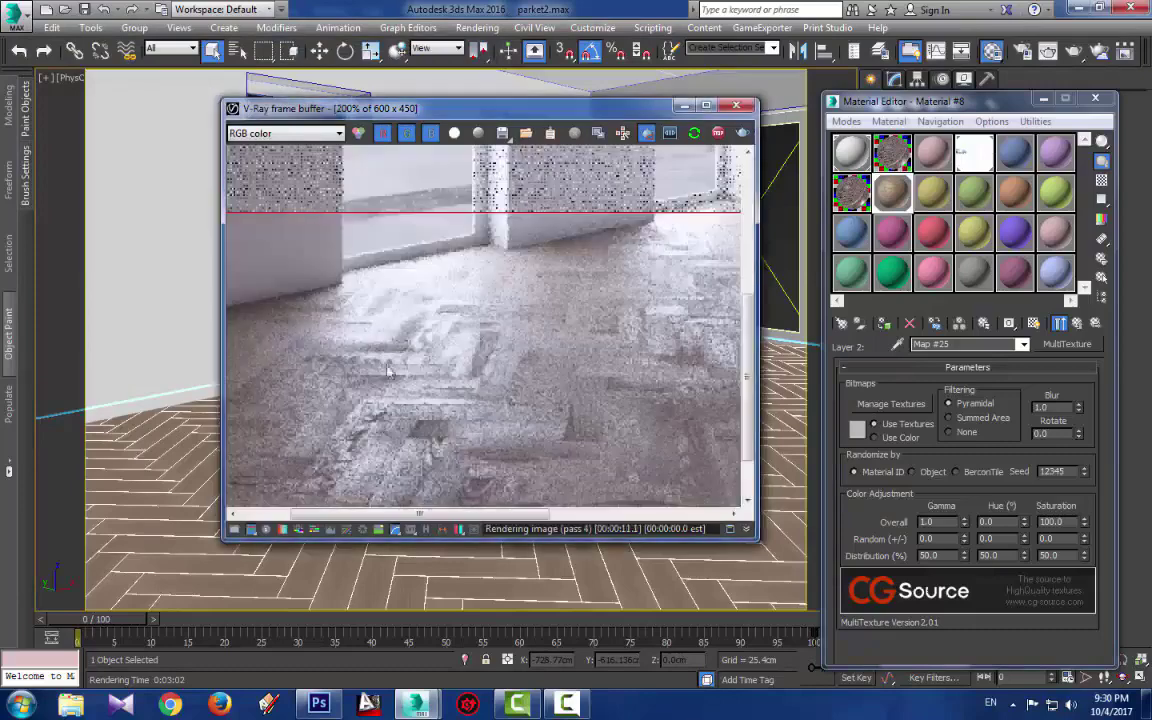
{"action": "scroll", "coordinate": [361, 280], "scroll_direction": "down", "scroll_amount": 2}
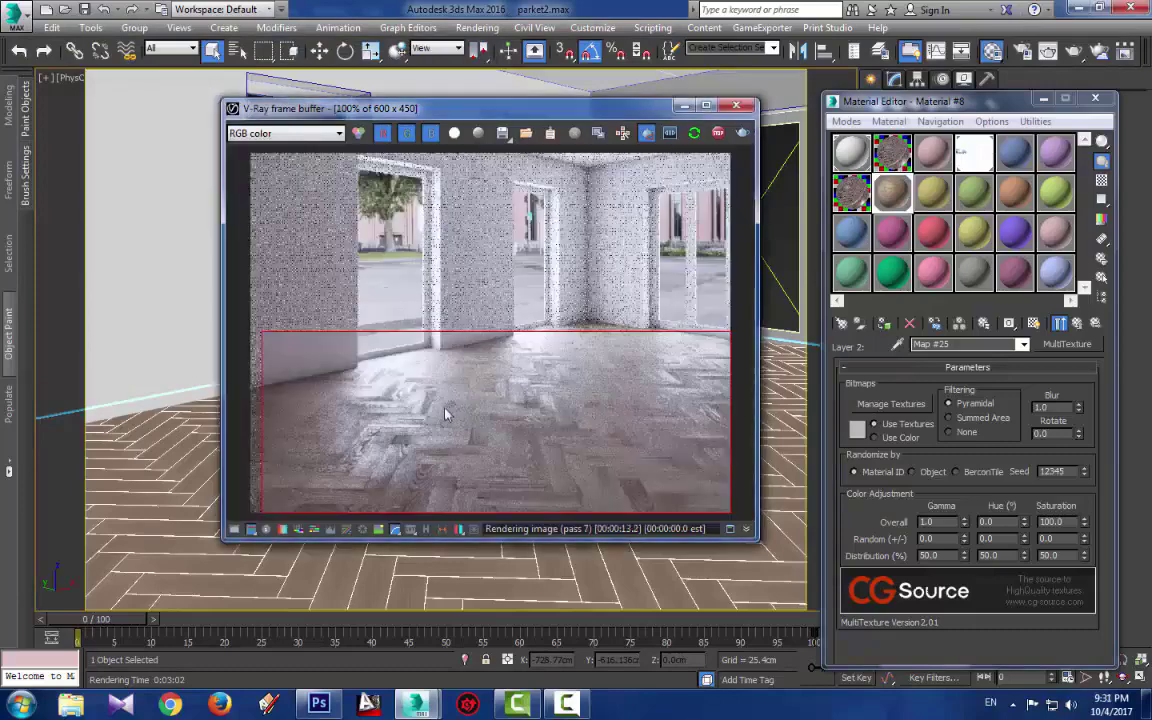
{"action": "scroll", "coordinate": [445, 413], "scroll_direction": "up", "scroll_amount": 2}
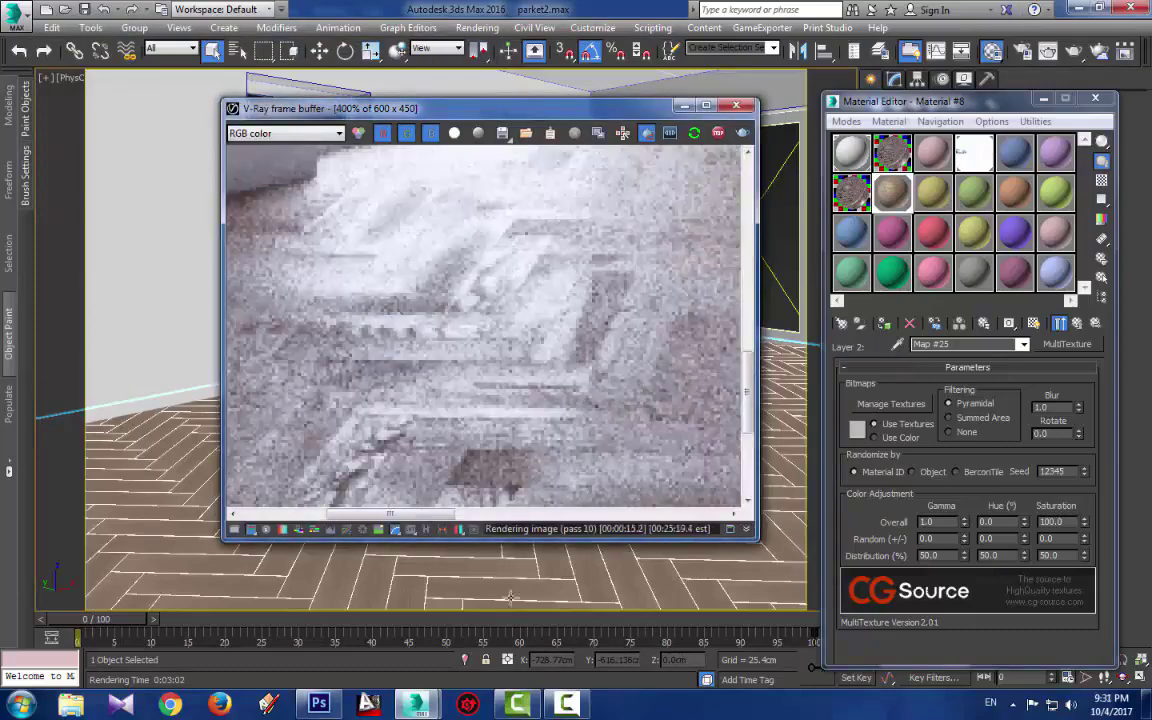
{"action": "left_click", "coordinate": [333, 707]}
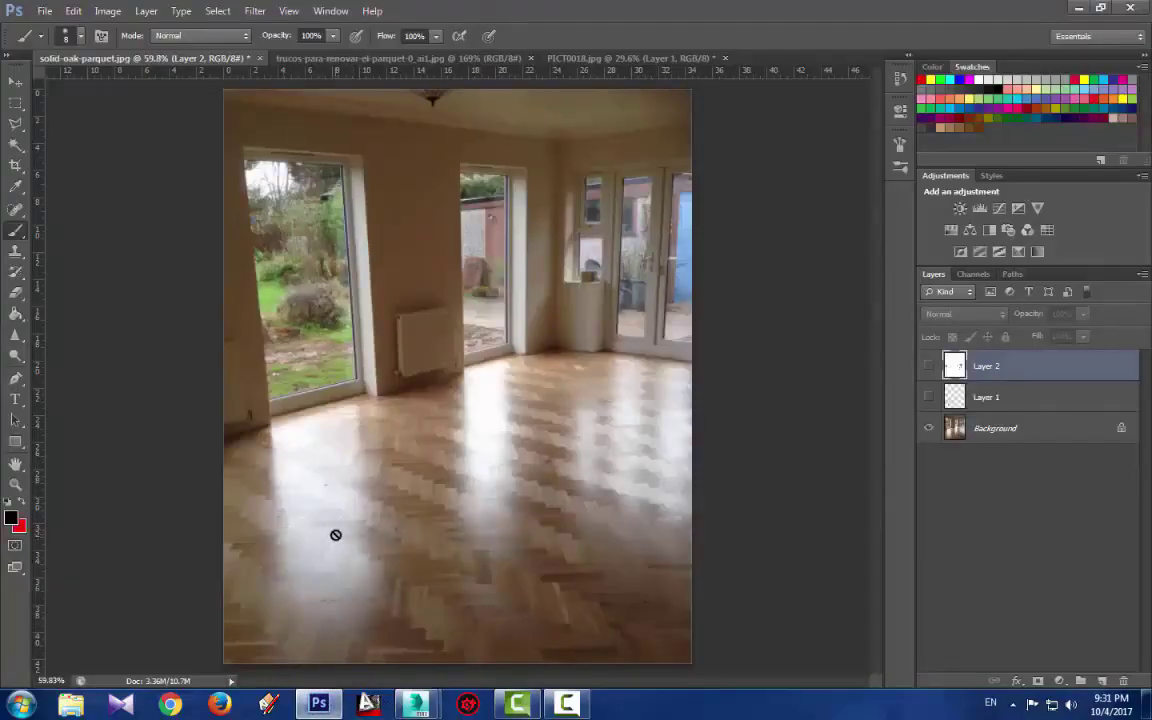
{"action": "left_click", "coordinate": [300, 475]}
{"action": "key", "text": "Return"}
{"action": "scroll", "coordinate": [311, 551], "scroll_direction": "up", "scroll_amount": 2, "text": "alt"}
{"action": "scroll", "coordinate": [357, 576], "scroll_direction": "up", "scroll_amount": 3, "text": "alt"}
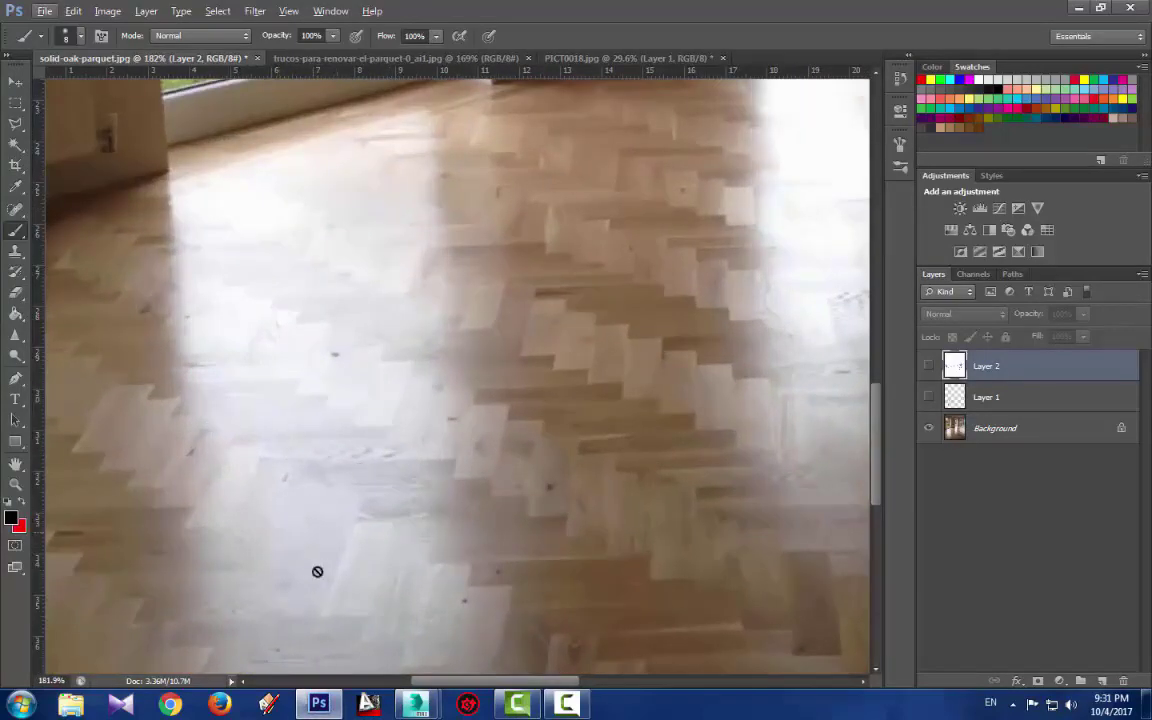
{"action": "mouse_move", "coordinate": [430, 703]}
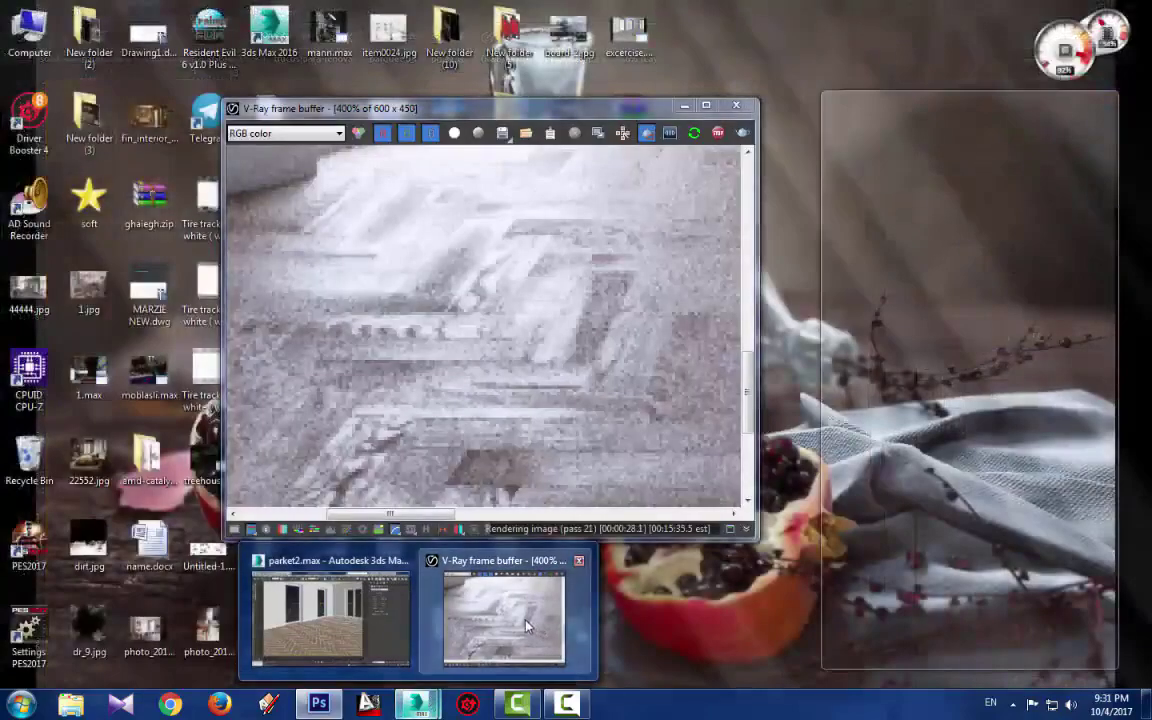
{"action": "left_click", "coordinate": [475, 560]}
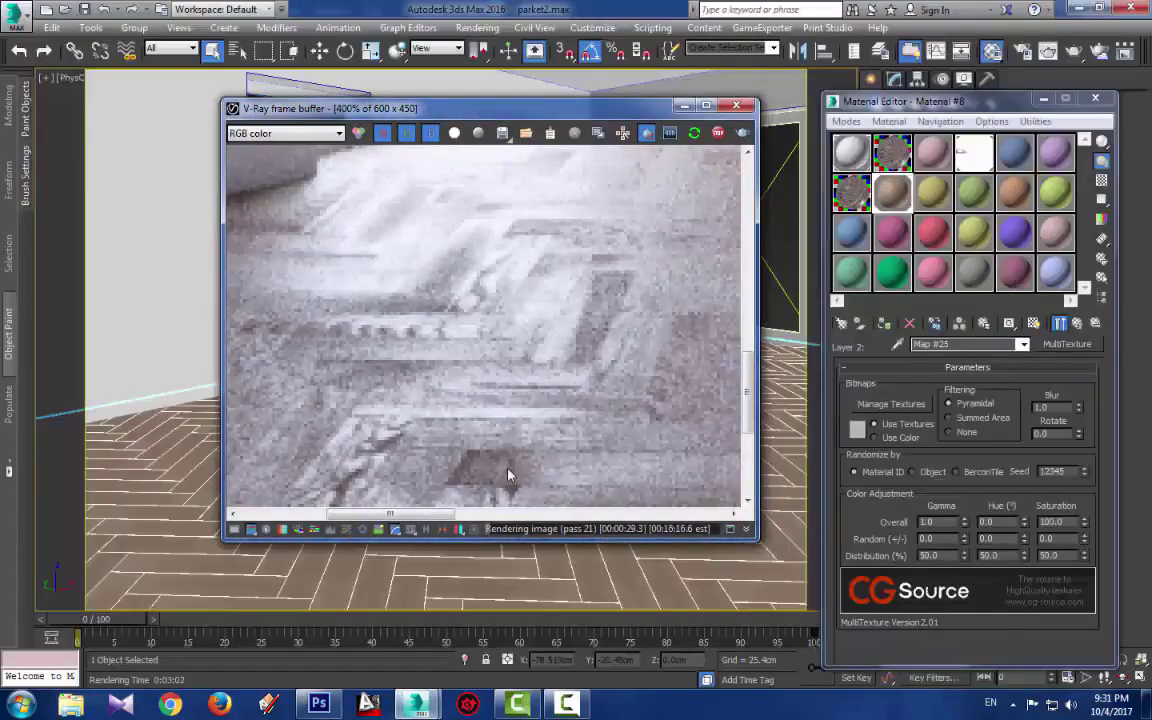
{"action": "double_click", "coordinate": [495, 405]}
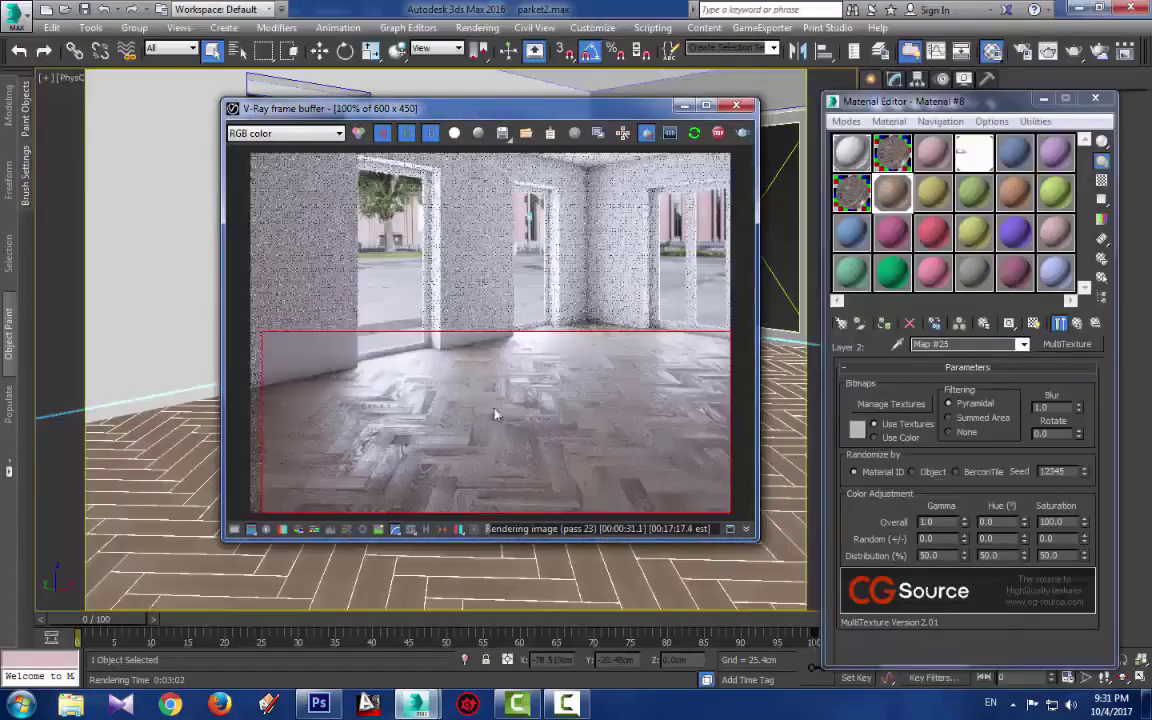
Set the blending mode of Layer 2 in the glossiness Composite map to Darken and check the rendered floor
{"action": "left_click", "coordinate": [1079, 324]}
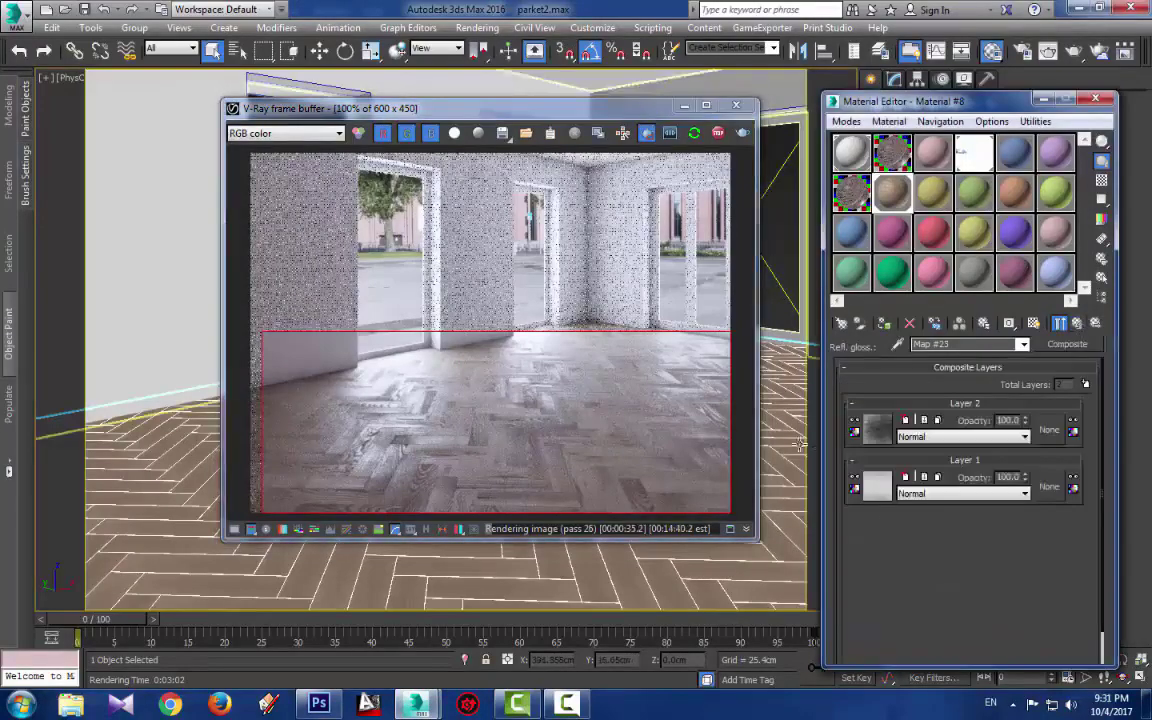
{"action": "left_click", "coordinate": [1000, 438]}
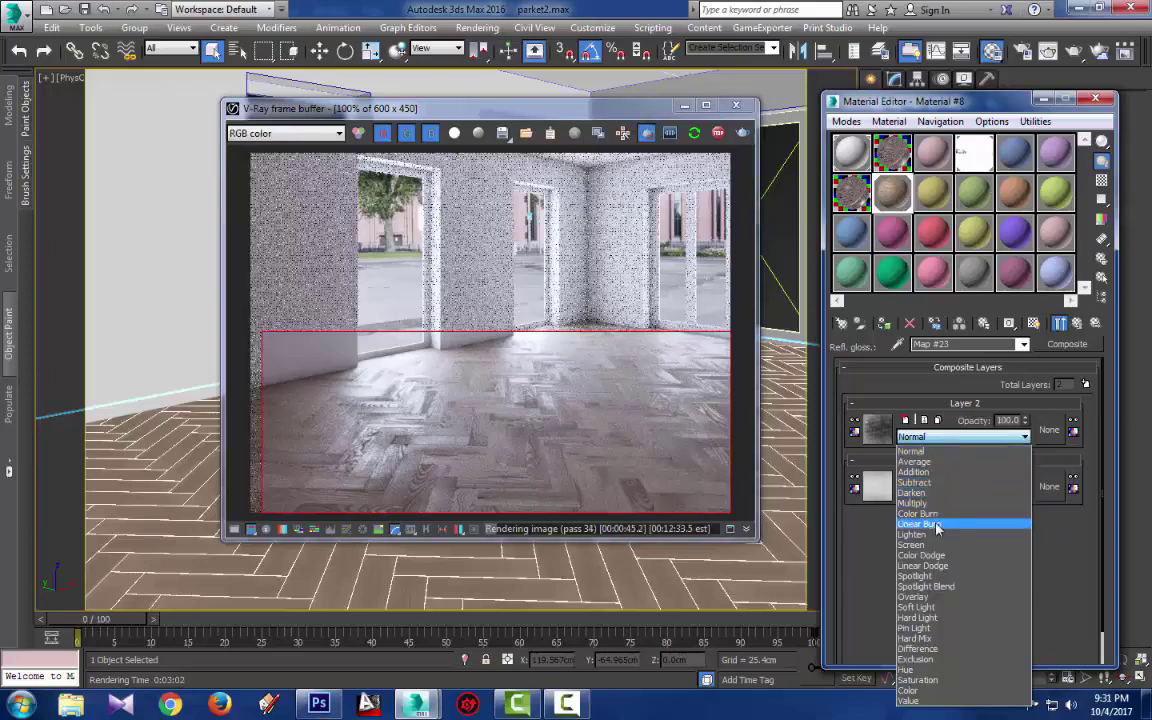
{"action": "left_click", "coordinate": [913, 492]}
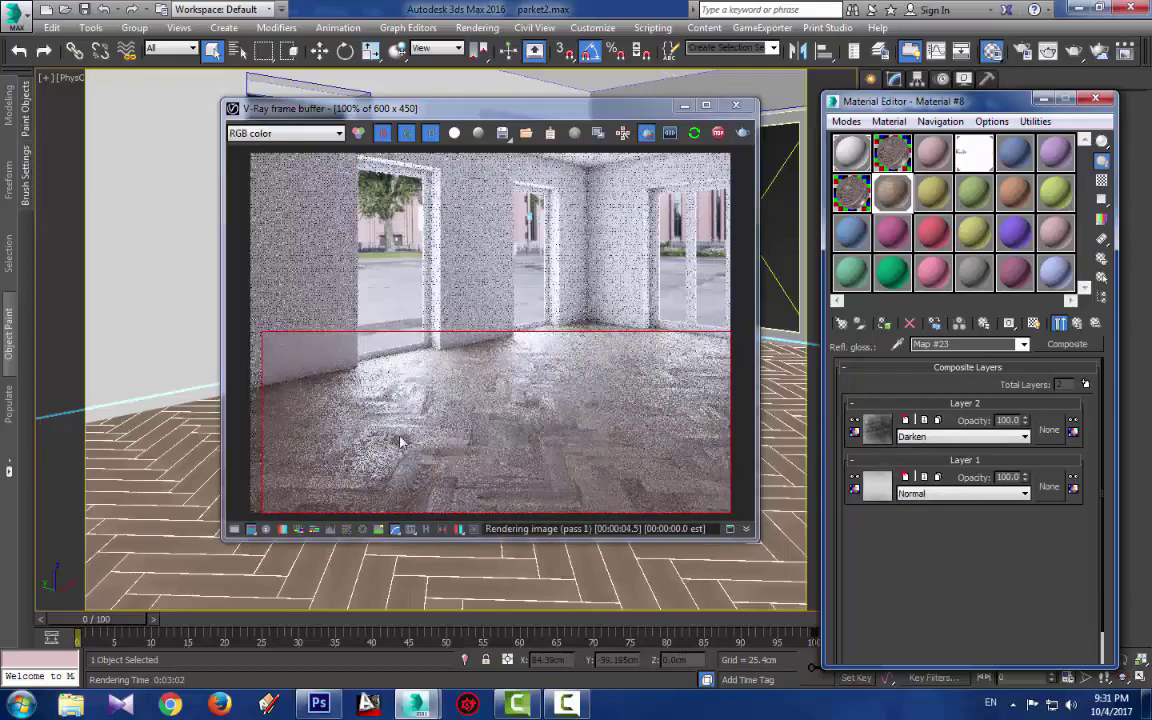
{"action": "scroll", "coordinate": [397, 440], "scroll_direction": "up", "scroll_amount": 1}
{"action": "scroll", "coordinate": [395, 441], "scroll_direction": "down", "scroll_amount": 1}
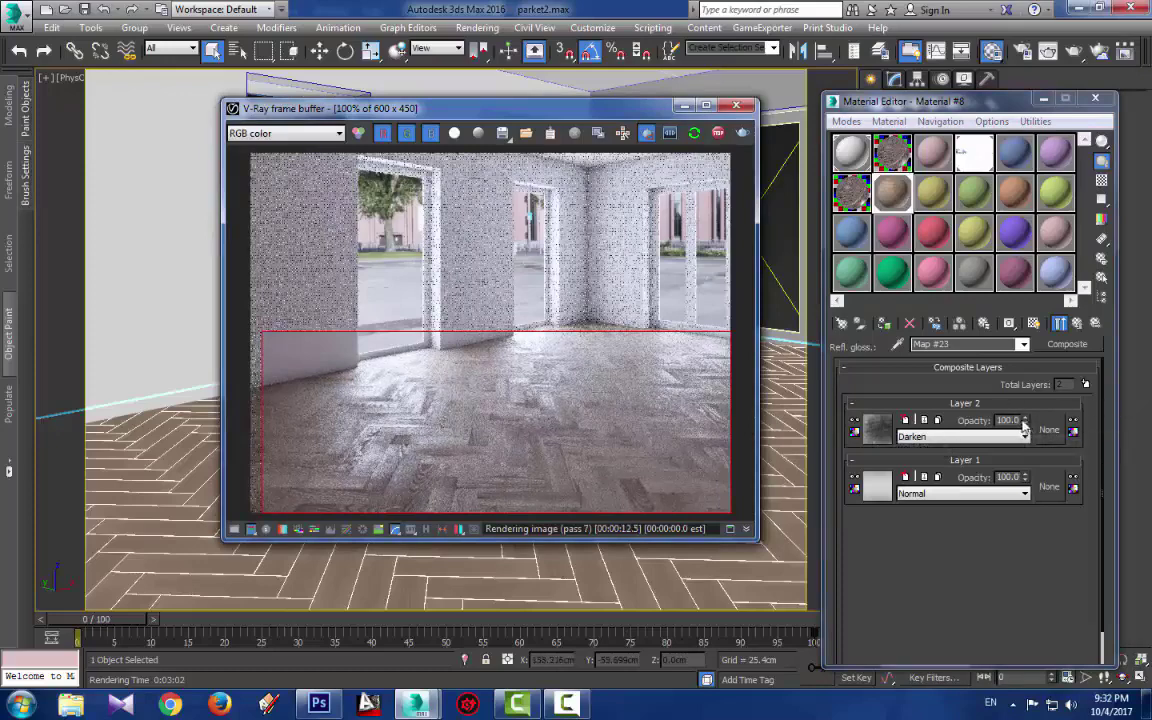
Reduce the opacity of Composite Layer 2 to 60 and check the floor reflections in the render
{"action": "left_click_drag", "start_coordinate": [1025, 421], "coordinate": [1028, 453]}
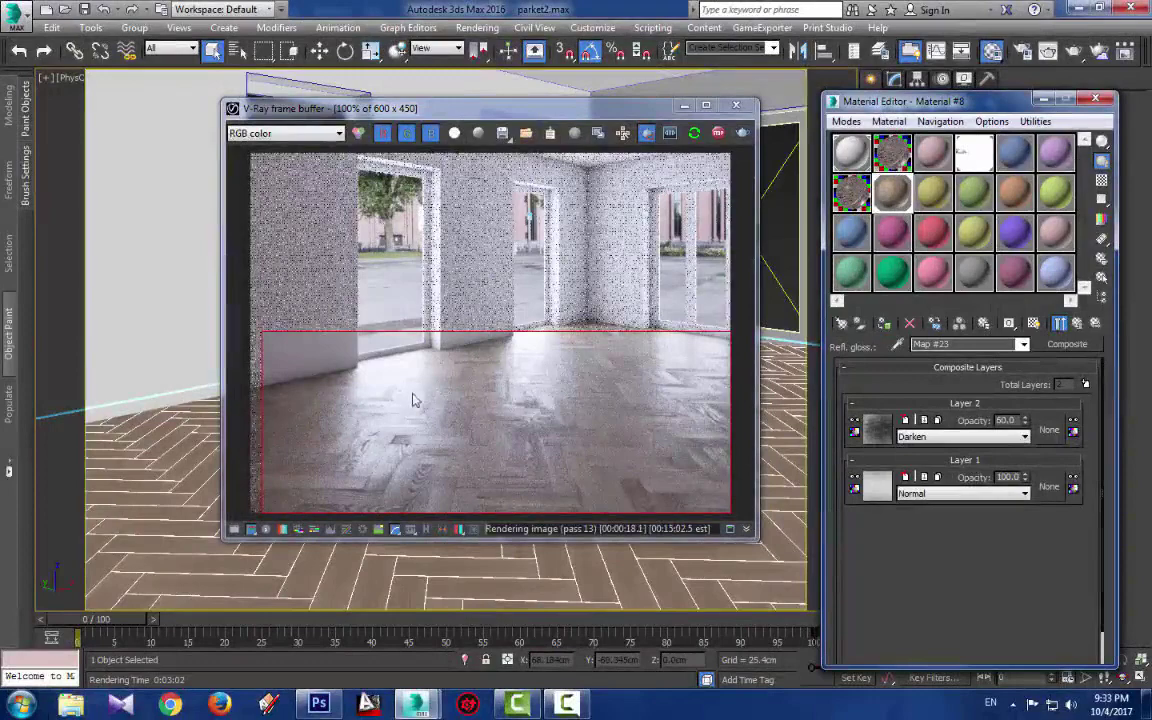
{"action": "scroll", "coordinate": [378, 437], "scroll_direction": "up", "scroll_amount": 1}
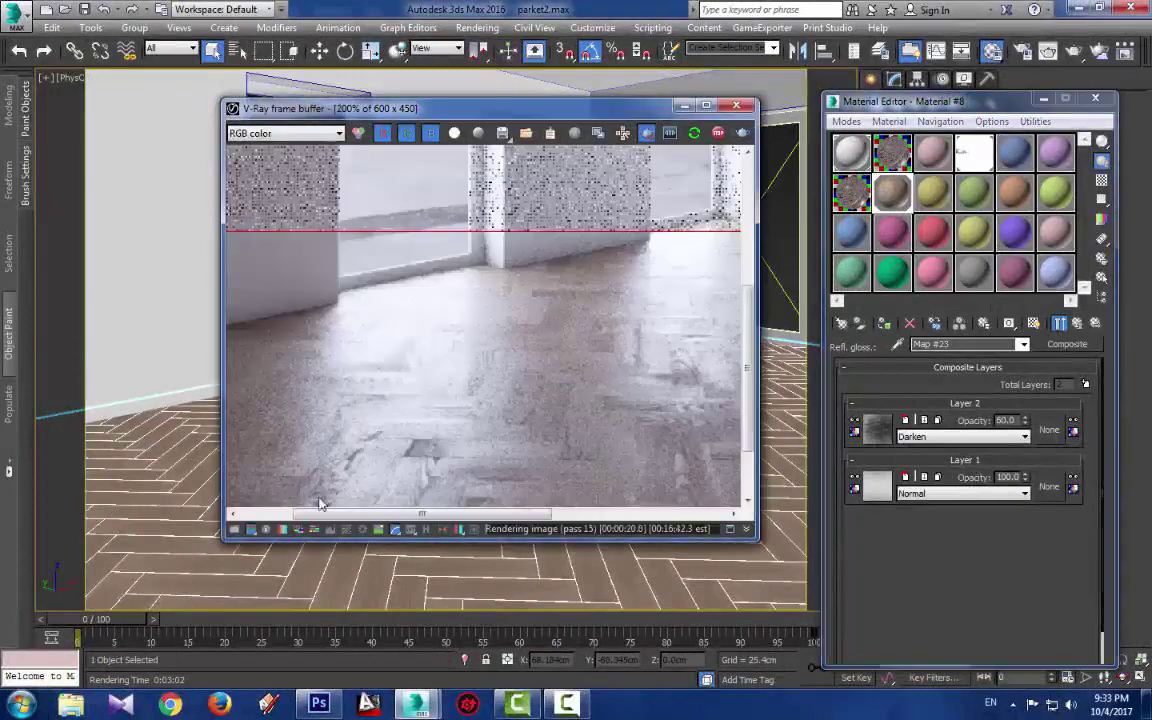
{"action": "scroll", "coordinate": [392, 365], "scroll_direction": "down", "scroll_amount": 1}
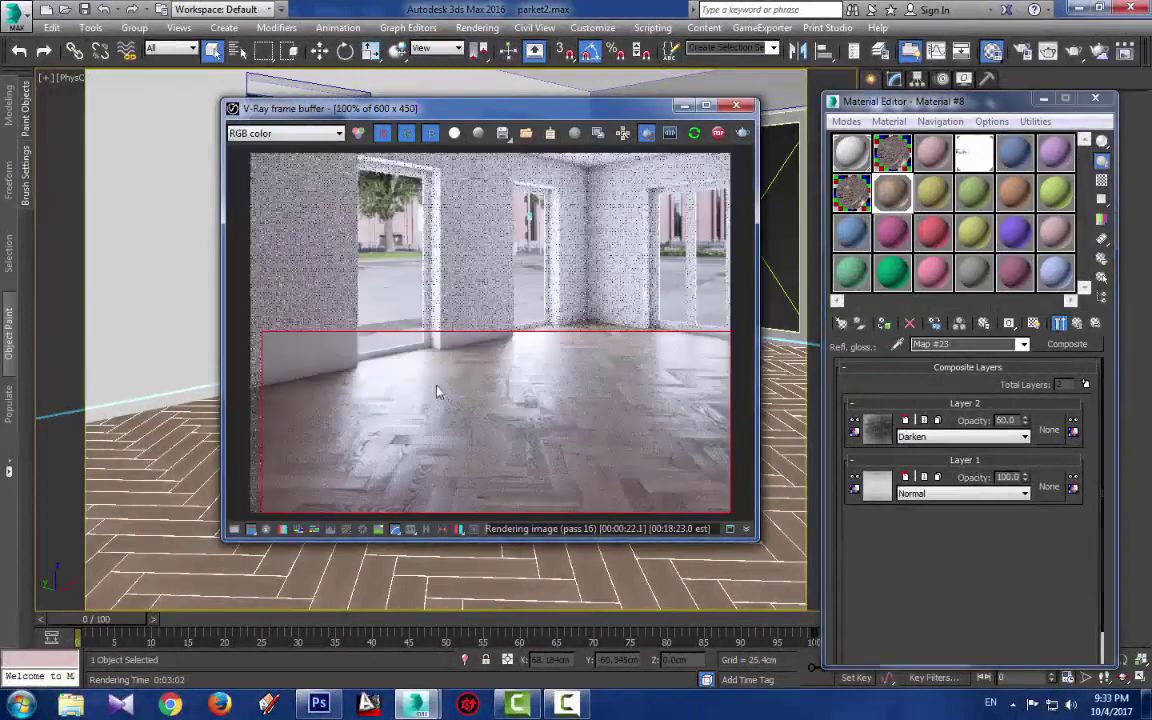
Set the opacity of Layer 2 in the glossiness Composite map to 35
{"action": "double_click", "coordinate": [1005, 420]}
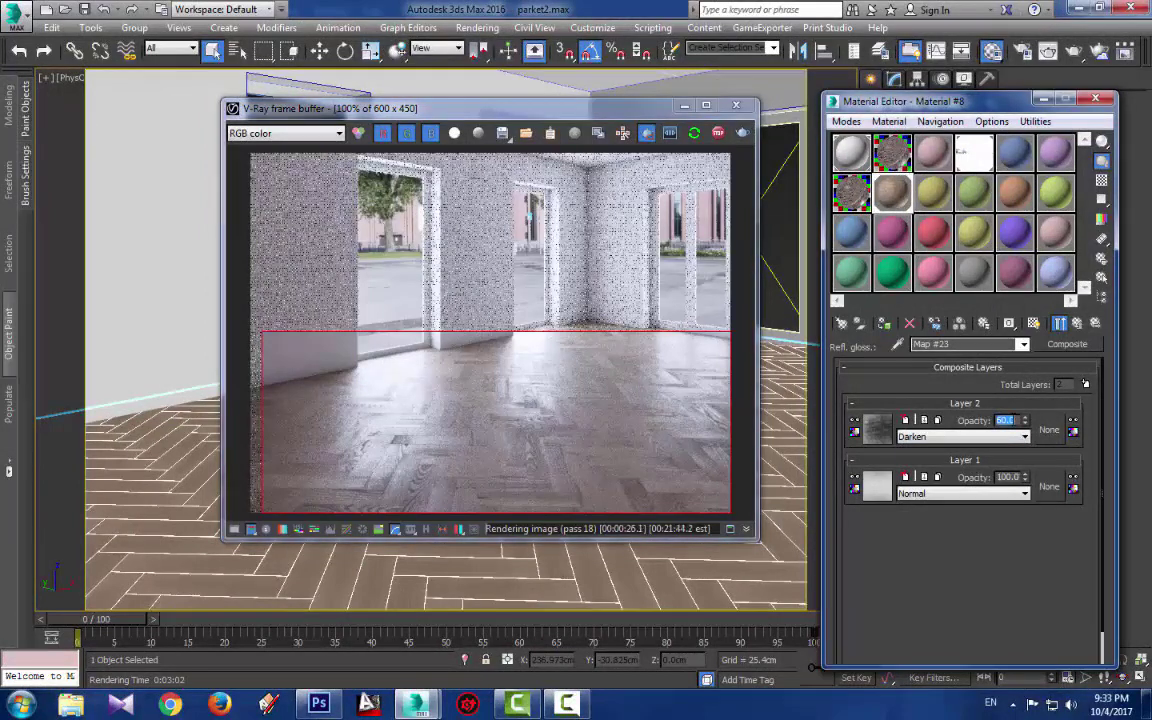
{"action": "type", "text": "35"}
{"action": "key", "text": "Return"}
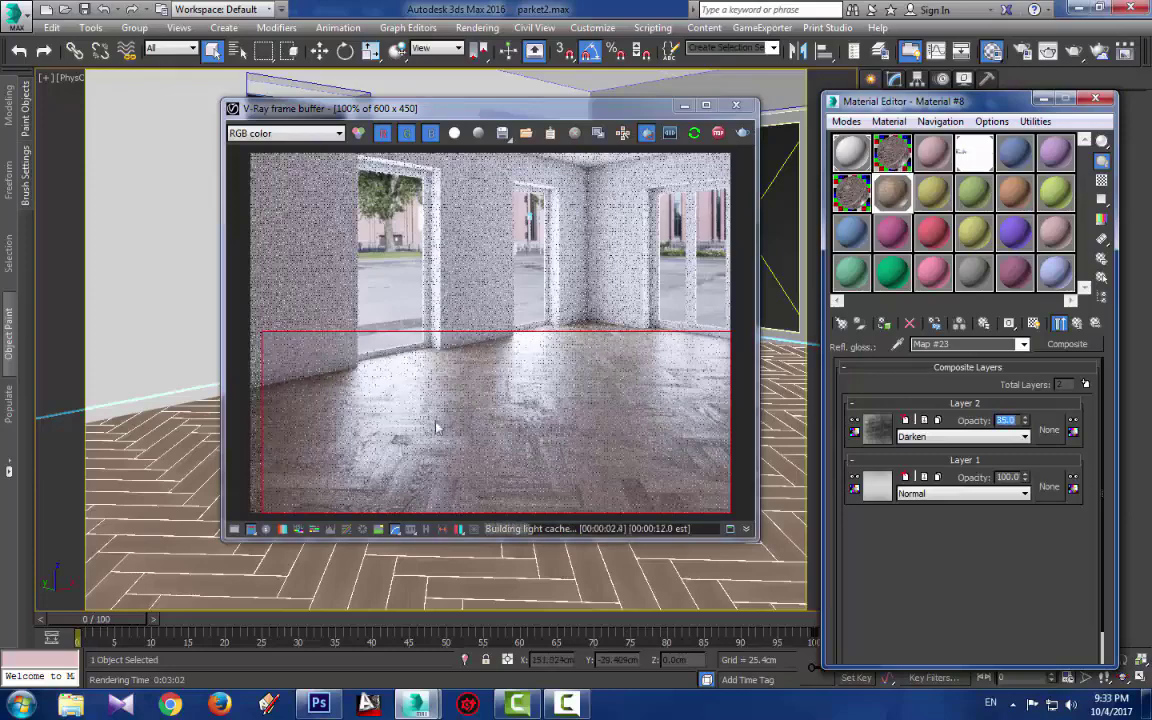
Compare the floor with the solid-oak-parquet.jpg reference in Photoshop, and examine the window reflections up close in the 3ds Max V-Ray frame buffer
{"action": "left_click", "coordinate": [319, 704]}
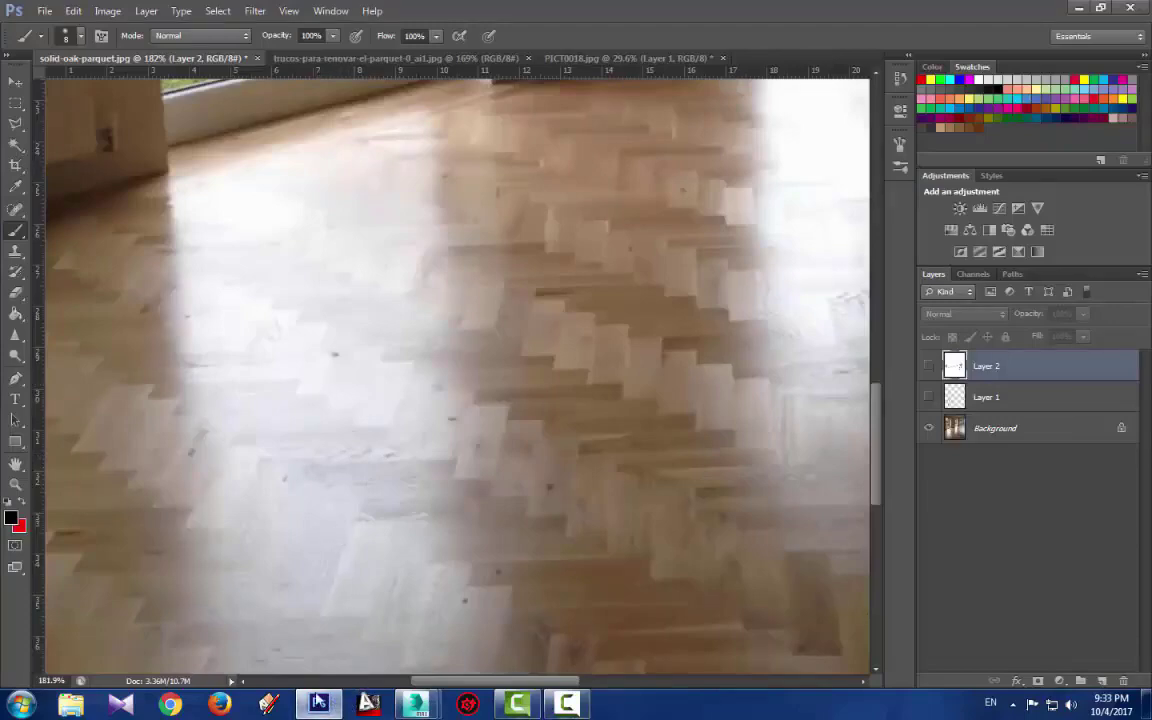
{"action": "mouse_move", "coordinate": [417, 704]}
{"action": "left_click", "coordinate": [510, 612]}
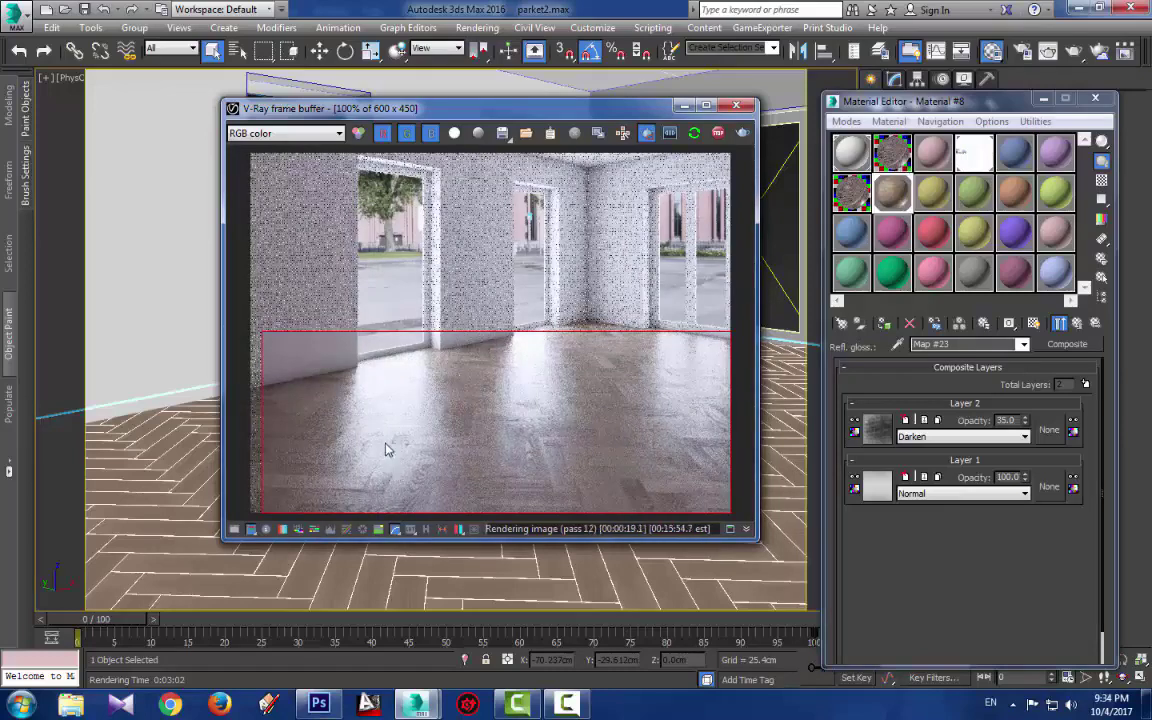
{"action": "scroll", "coordinate": [390, 463], "scroll_direction": "up", "scroll_amount": 1}
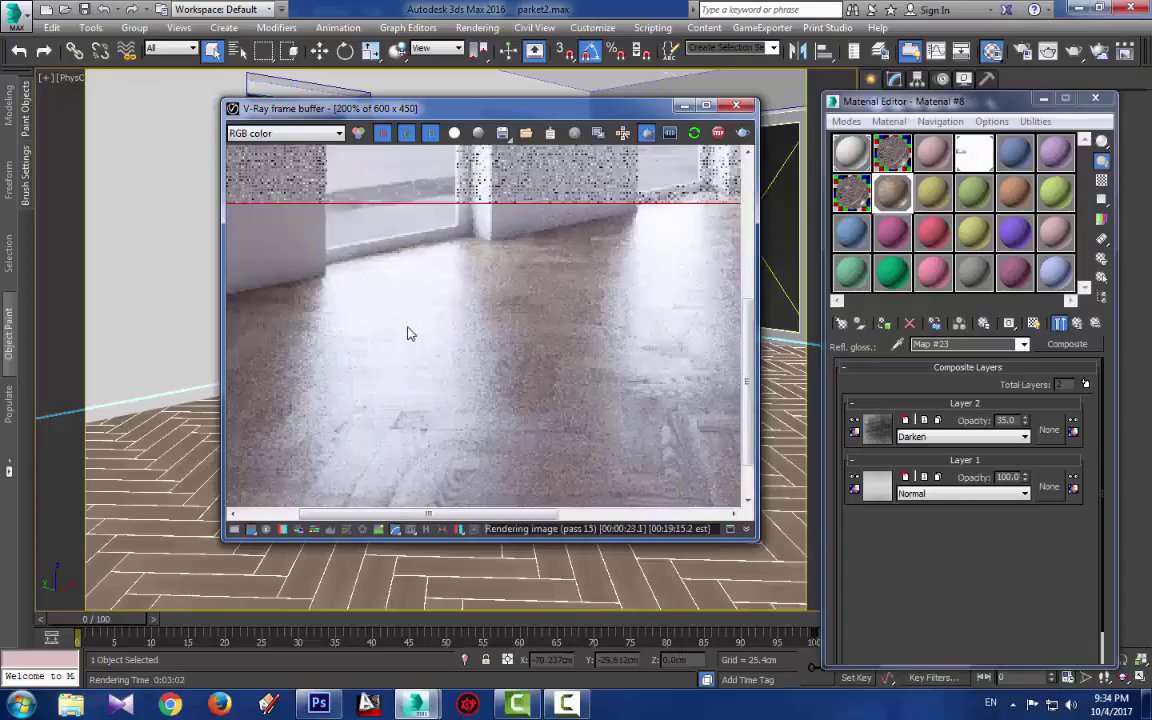
{"action": "scroll", "coordinate": [425, 302], "scroll_direction": "down", "scroll_amount": 1}
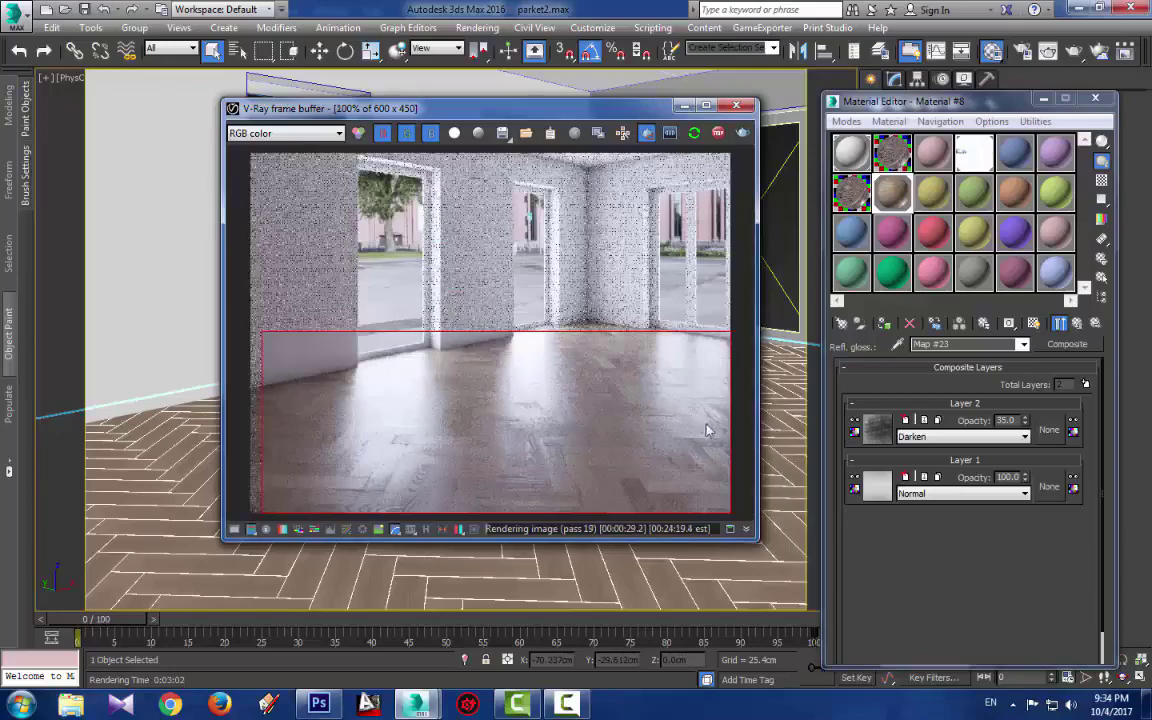
{"action": "scroll", "coordinate": [716, 430], "scroll_direction": "up", "scroll_amount": 2}
{"action": "scroll", "coordinate": [690, 375], "scroll_direction": "down", "scroll_amount": 2}
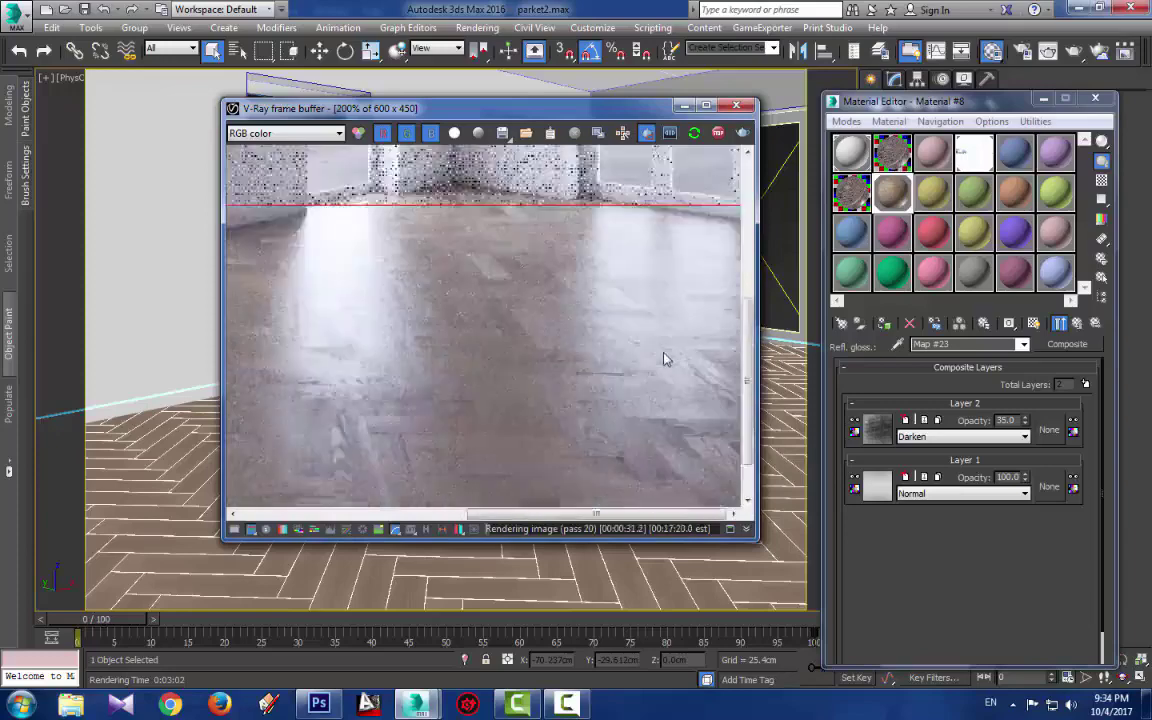
{"action": "scroll", "coordinate": [591, 414], "scroll_direction": "up", "scroll_amount": 2}
{"action": "scroll", "coordinate": [592, 412], "scroll_direction": "down", "scroll_amount": 2}
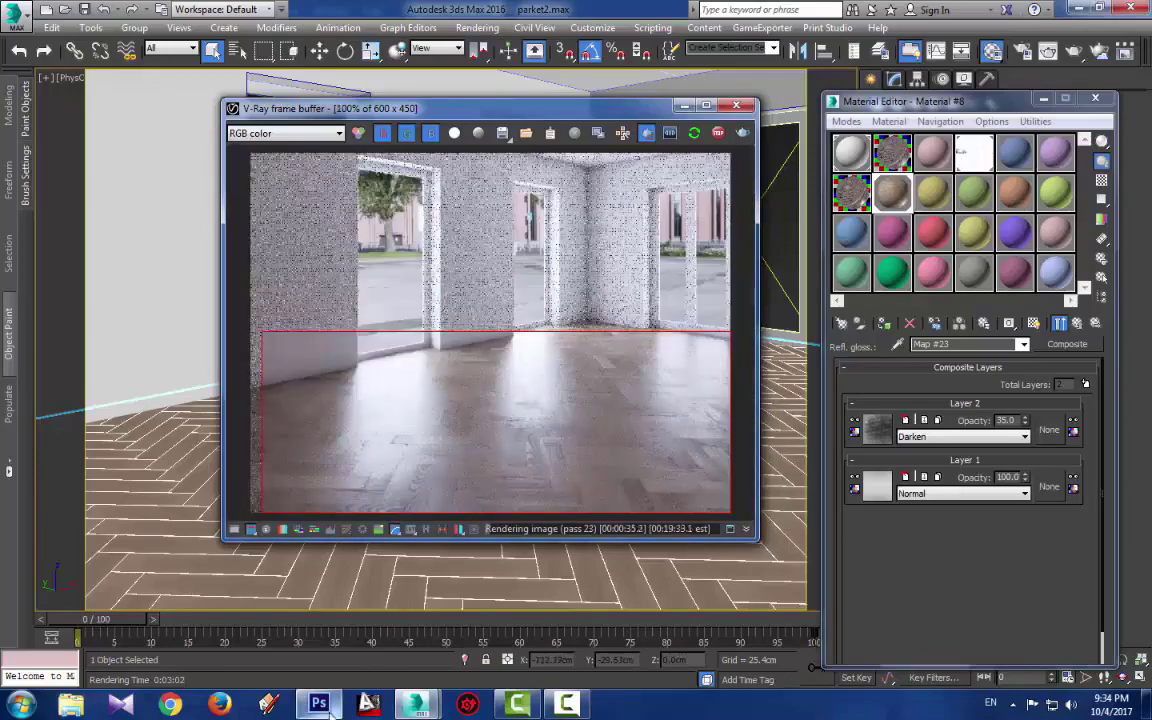
Study the lower plank reflections of the reference photo in Photoshop, and return to 3ds Max to inspect the same area of the render
{"action": "left_click", "coordinate": [318, 704]}
{"action": "scroll", "coordinate": [419, 517], "scroll_direction": "down", "scroll_amount": 2}
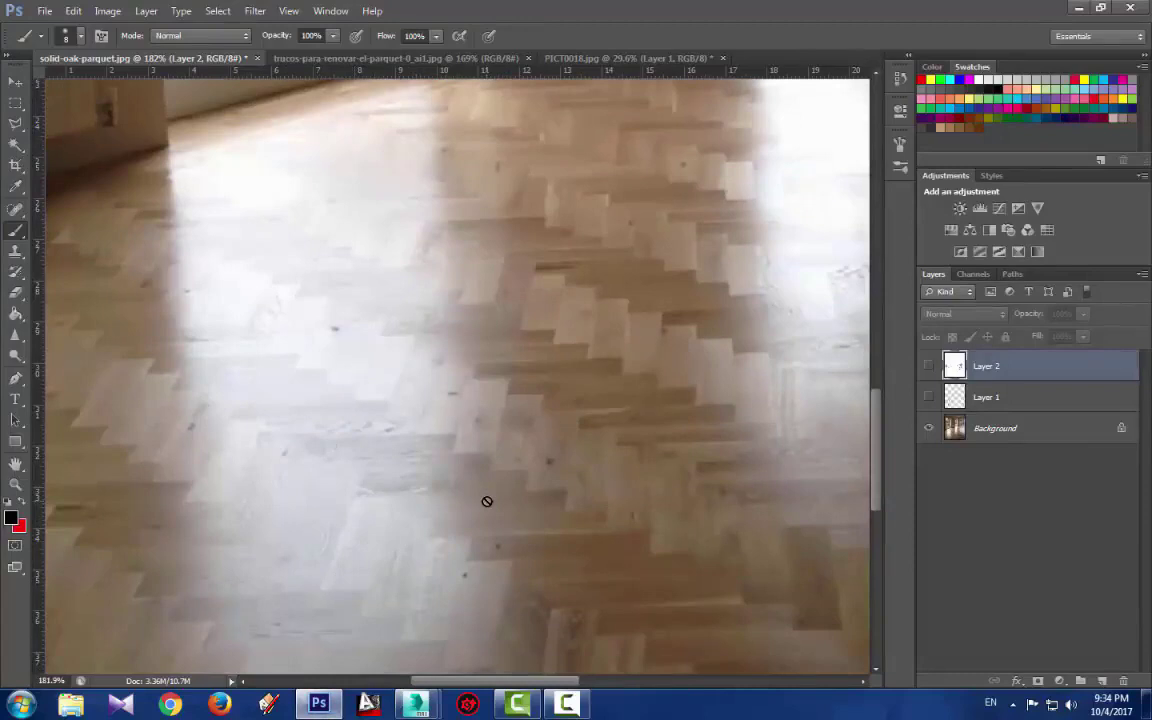
{"action": "scroll", "coordinate": [486, 485], "scroll_direction": "down", "scroll_amount": 2}
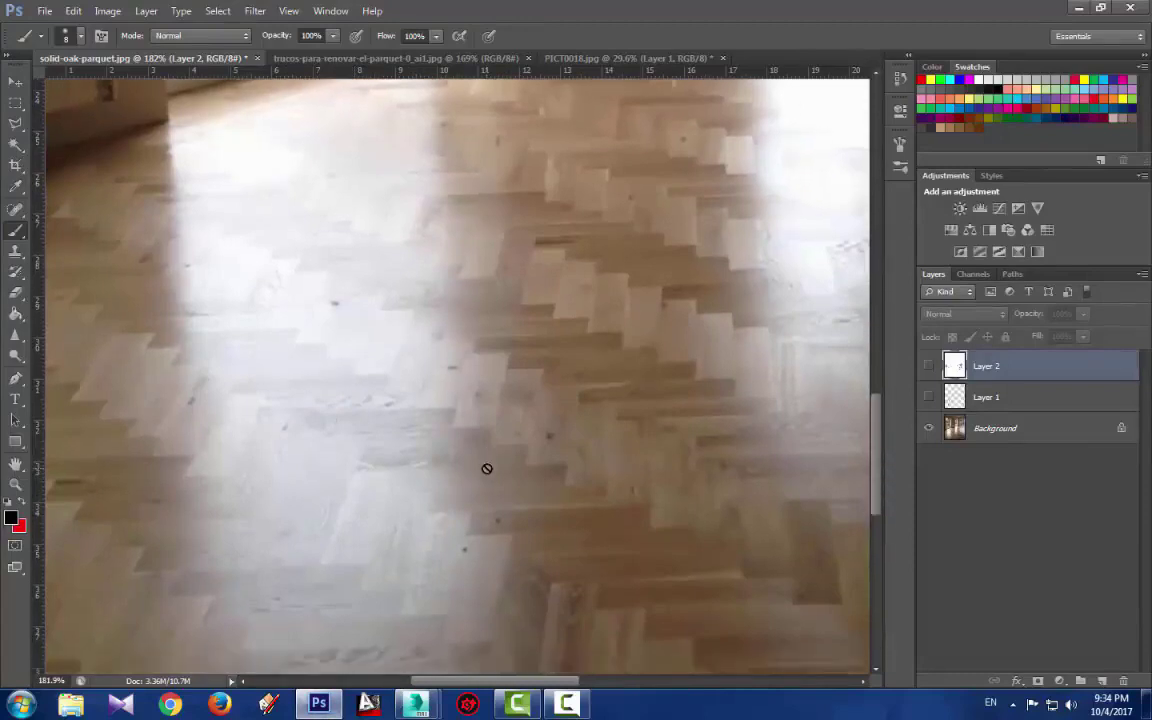
{"action": "scroll", "coordinate": [486, 468], "scroll_direction": "down", "scroll_amount": 2}
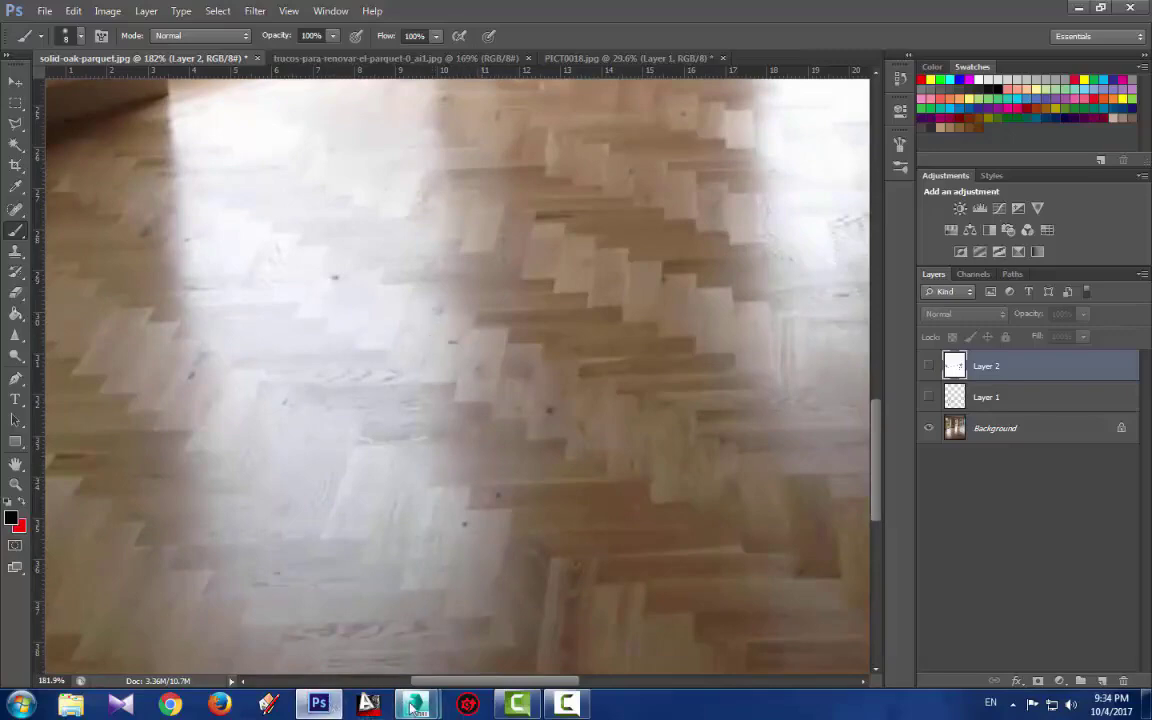
{"action": "mouse_move", "coordinate": [416, 705]}
{"action": "left_click", "coordinate": [487, 632]}
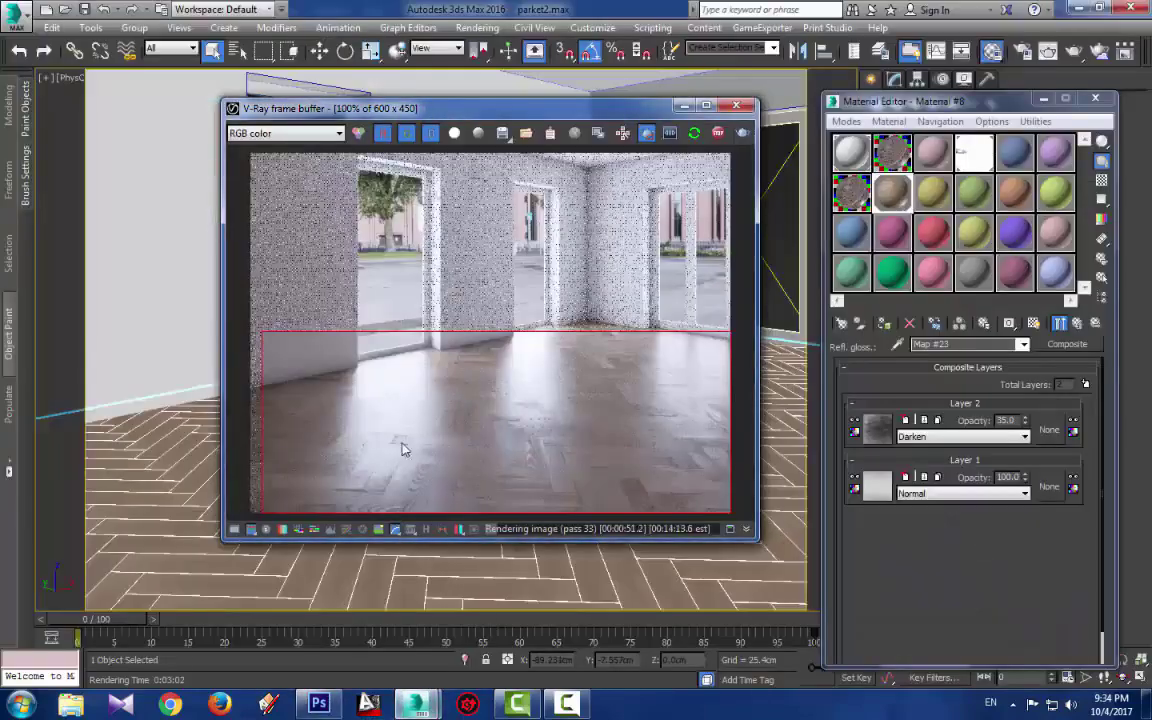
{"action": "scroll", "coordinate": [403, 449], "scroll_direction": "up", "scroll_amount": 1}
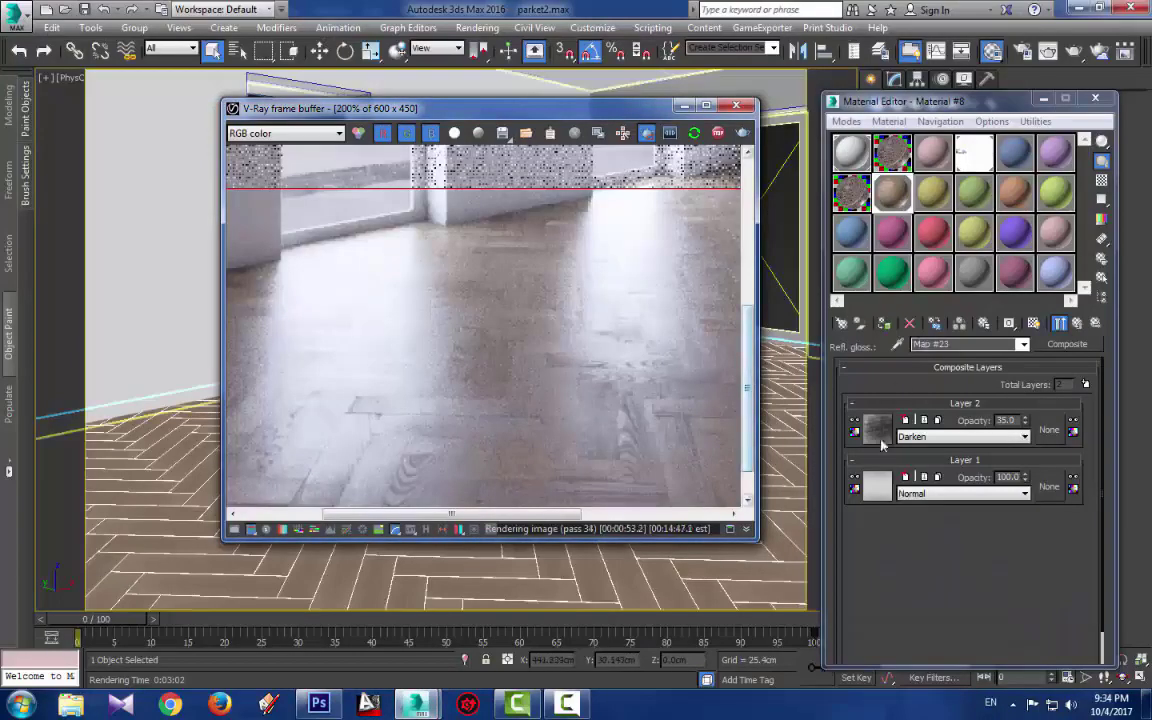
Add a third layer to the glossiness Composite map and assign a BerconNoise map to it
{"action": "left_click", "coordinate": [1085, 384]}
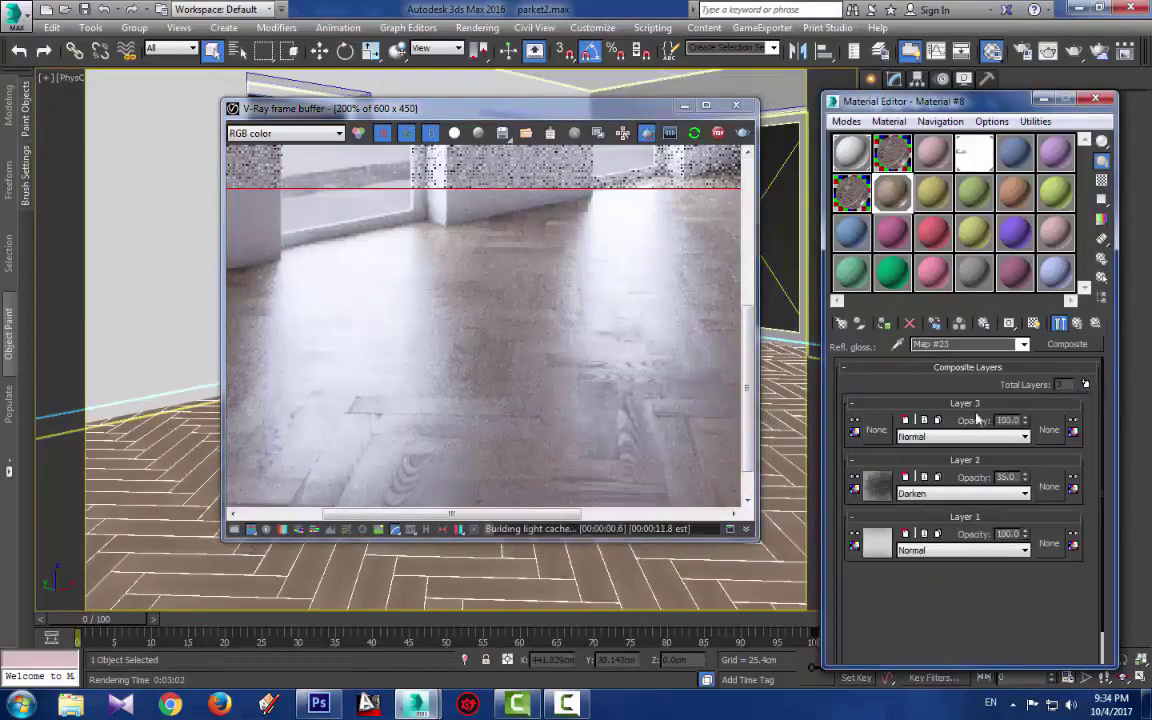
{"action": "left_click", "coordinate": [885, 430]}
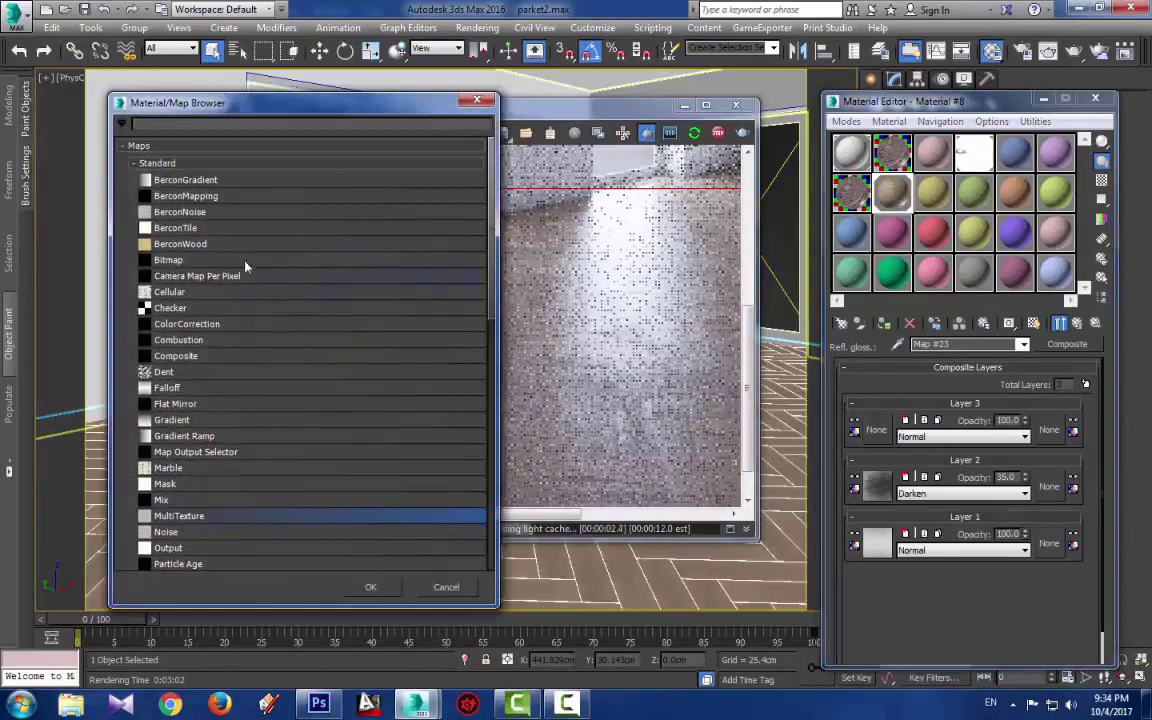
{"action": "left_click", "coordinate": [370, 589]}
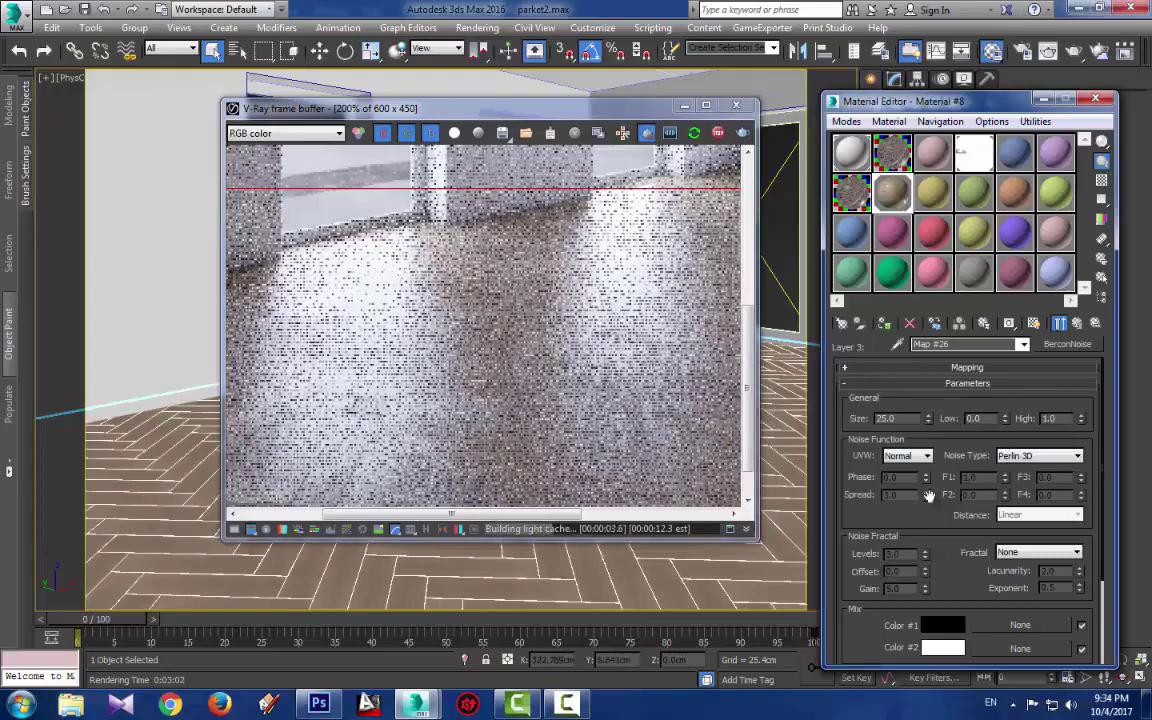
Set the BerconNoise size to 2 and its fractal type to Turbulence
{"action": "double_click", "coordinate": [887, 418]}
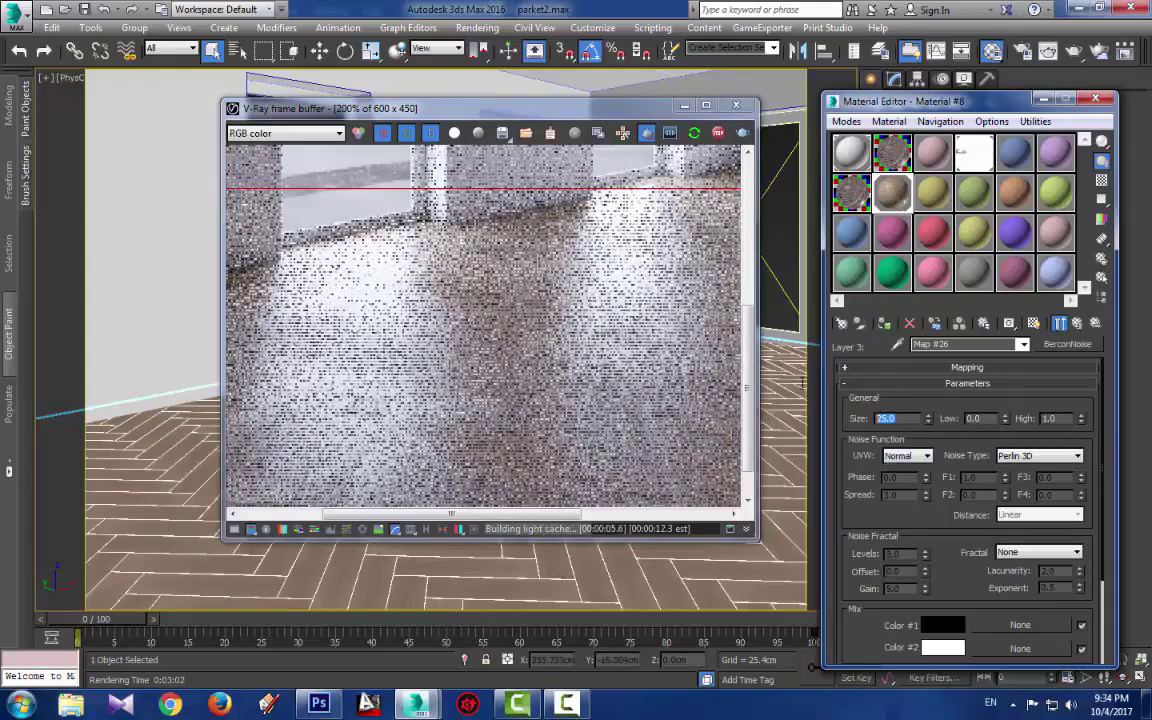
{"action": "type", "text": "2"}
{"action": "key", "text": "Return"}
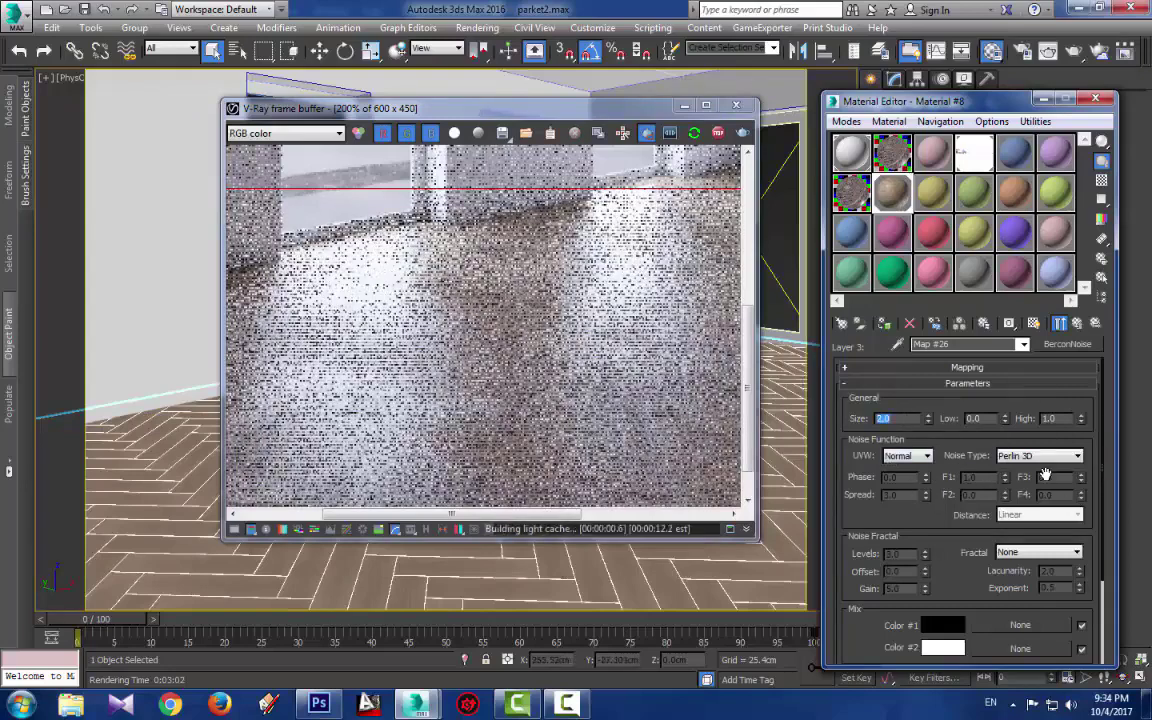
{"action": "left_click", "coordinate": [1040, 552]}
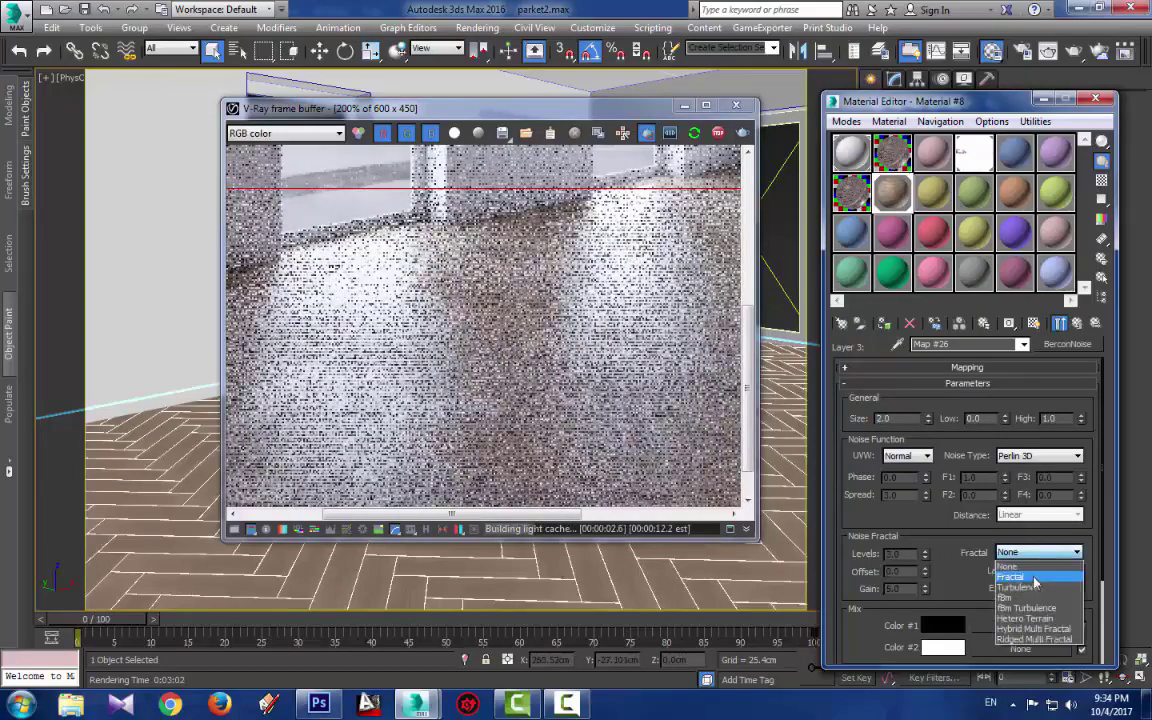
{"action": "left_click", "coordinate": [1025, 587]}
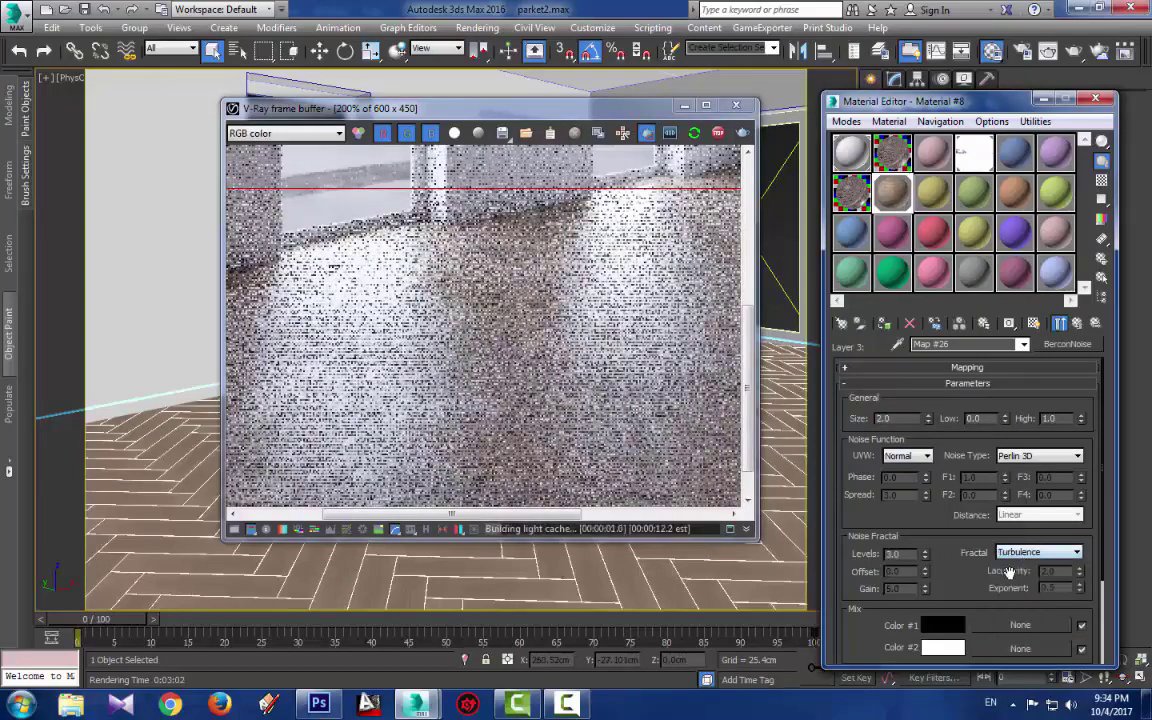
Check the noise pattern on the rendered floor and set the BerconNoise size to 1
{"action": "double_click", "coordinate": [642, 379]}
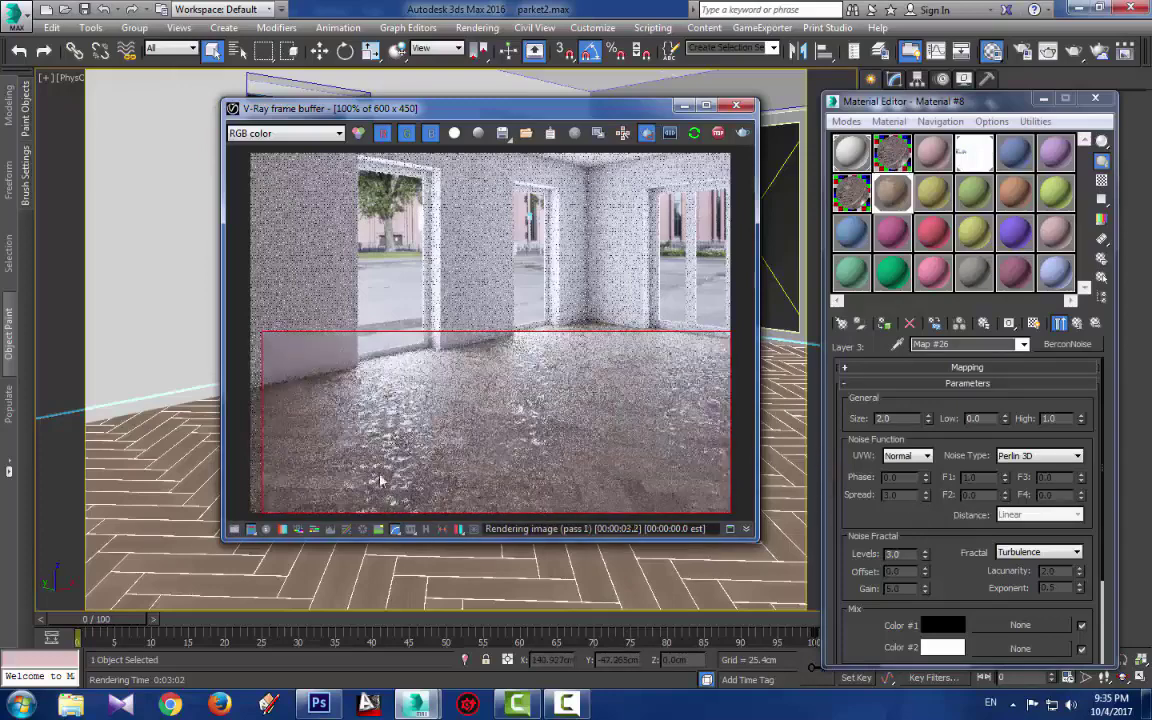
{"action": "scroll", "coordinate": [418, 470], "scroll_direction": "up", "scroll_amount": 2}
{"action": "scroll", "coordinate": [700, 440], "scroll_direction": "down", "scroll_amount": 2}
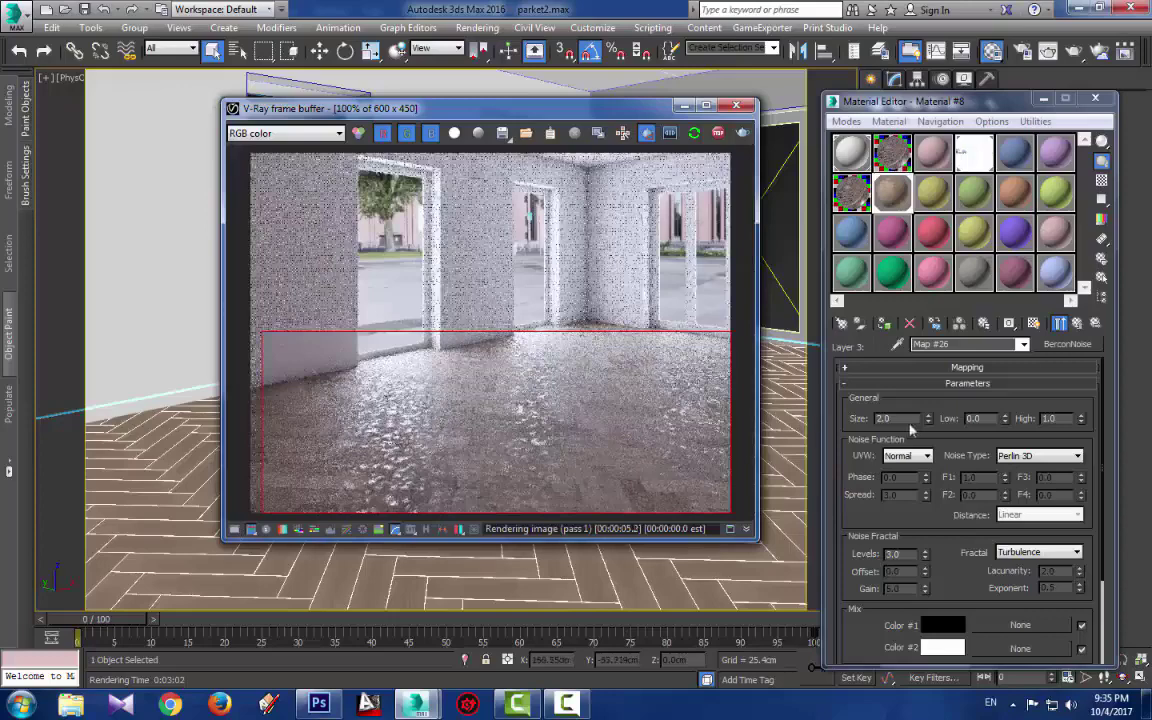
{"action": "key", "text": "Return"}
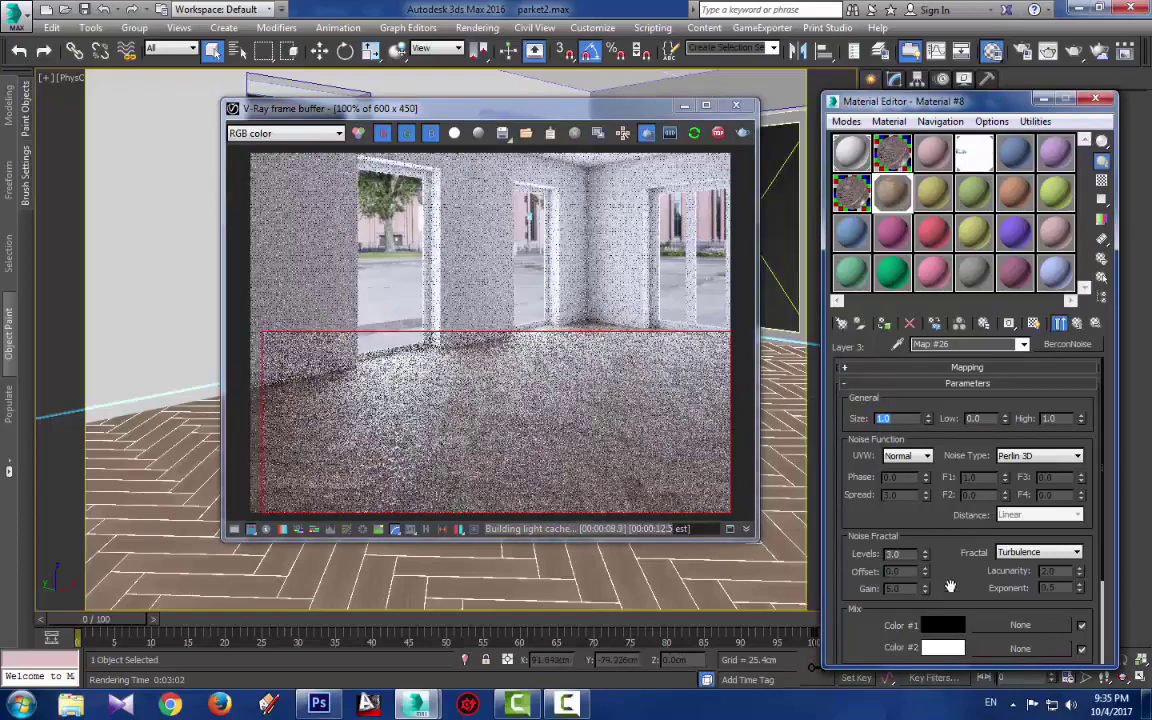
Set Color #1 of the BerconNoise map to a light grey with a value of 230
{"action": "scroll", "coordinate": [855, 530], "scroll_direction": "down", "scroll_amount": 3}
{"action": "left_click", "coordinate": [942, 535]}
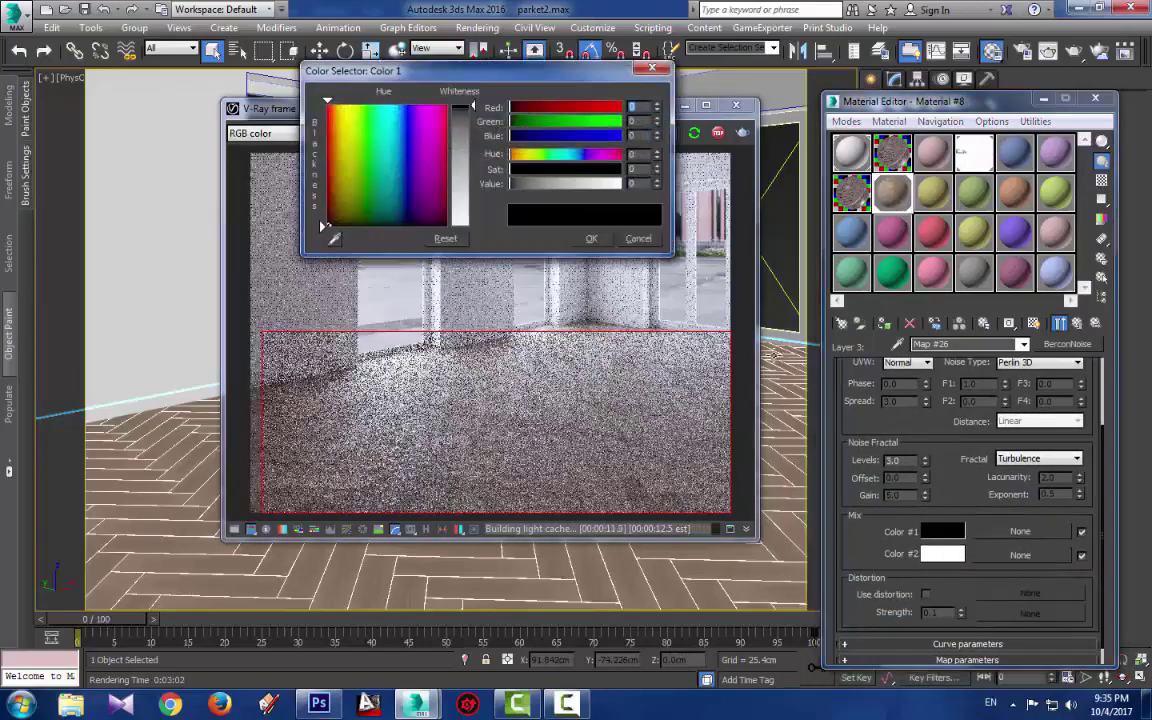
{"action": "left_click", "coordinate": [609, 189]}
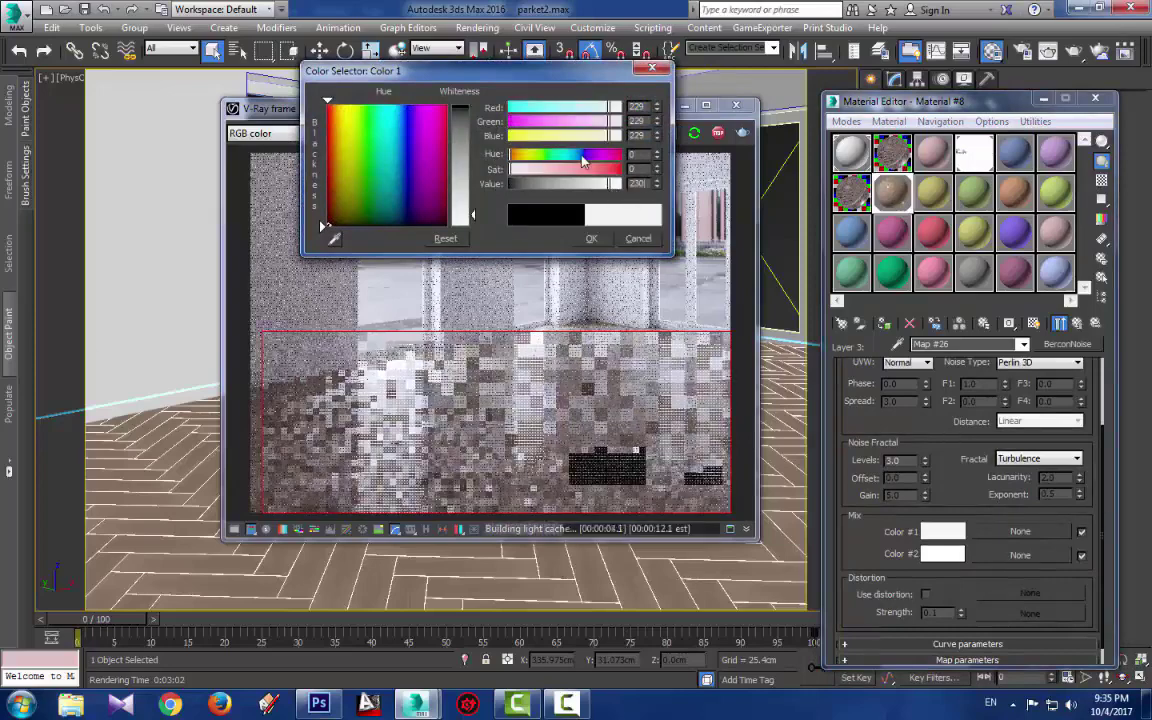
{"action": "left_click", "coordinate": [611, 184]}
{"action": "left_click", "coordinate": [590, 241]}
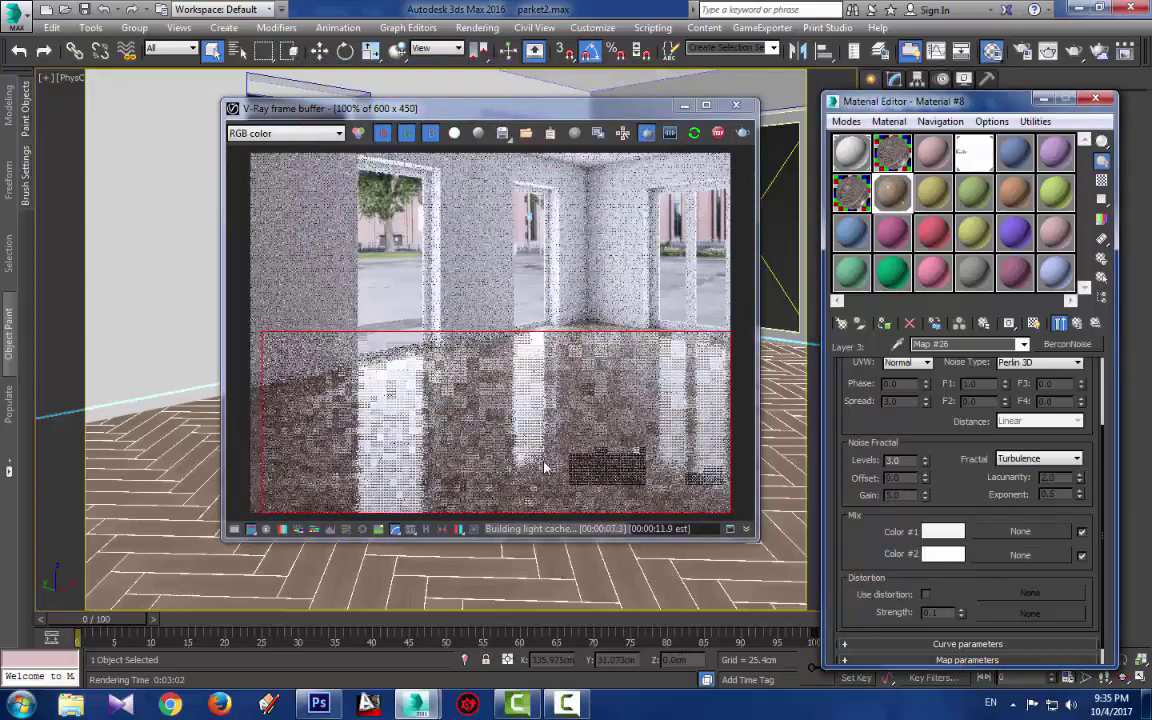
Return to the Composite map, set the blending mode of Layer 3 to Darken and check the floor reflections in the render
{"action": "left_click_drag", "start_coordinate": [942, 422], "coordinate": [950, 565]}
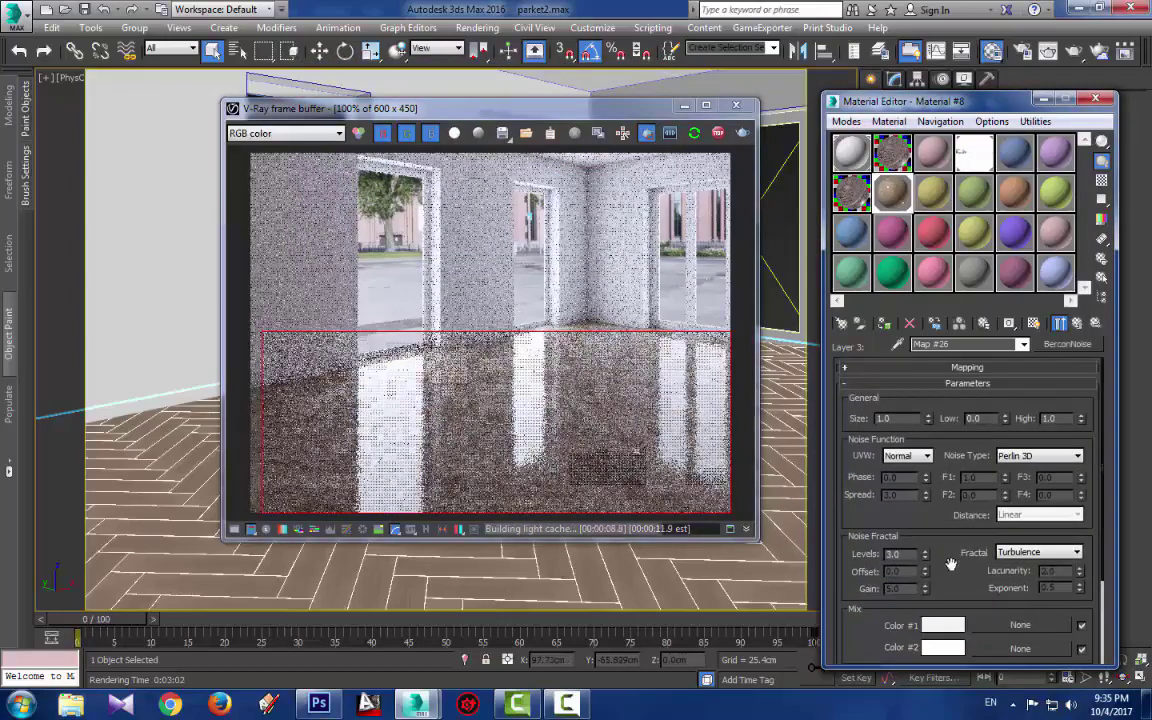
{"action": "left_click", "coordinate": [1077, 323]}
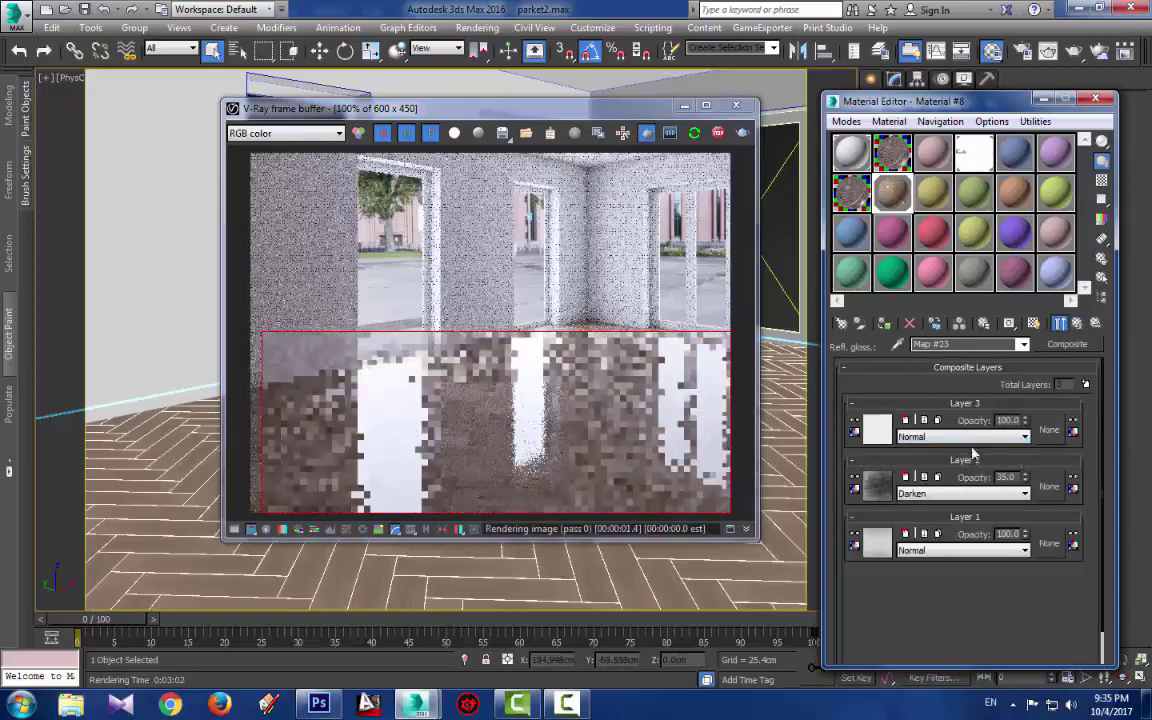
{"action": "left_click", "coordinate": [915, 437]}
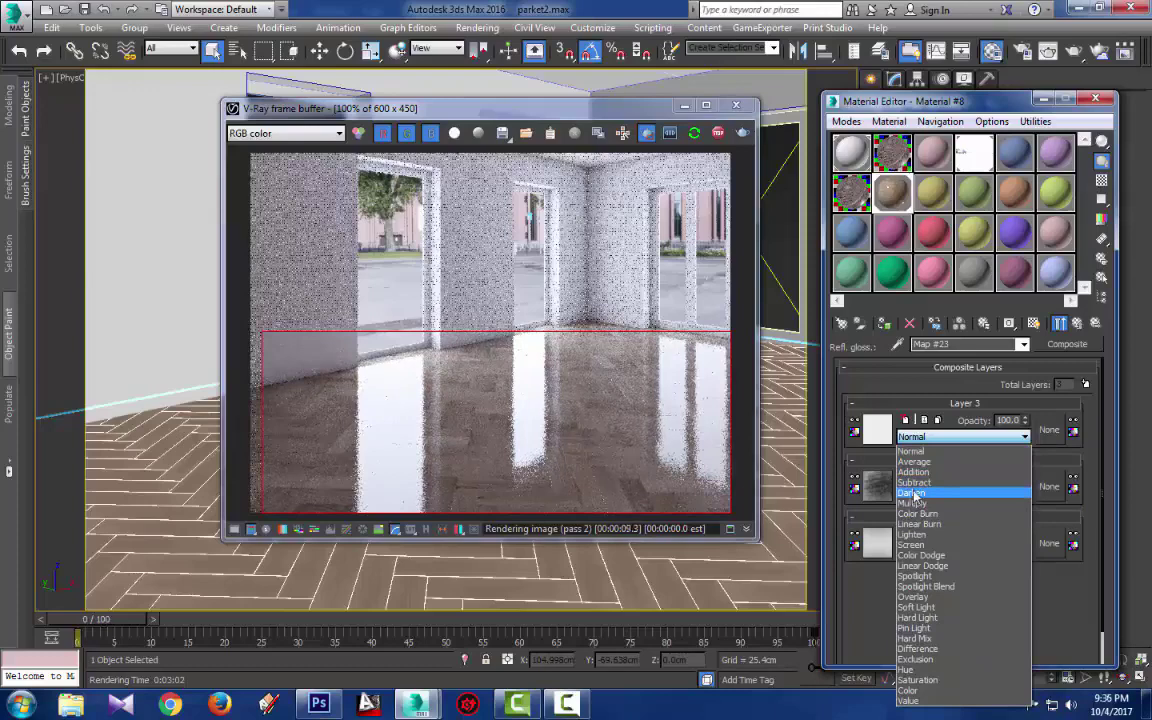
{"action": "left_click", "coordinate": [912, 493]}
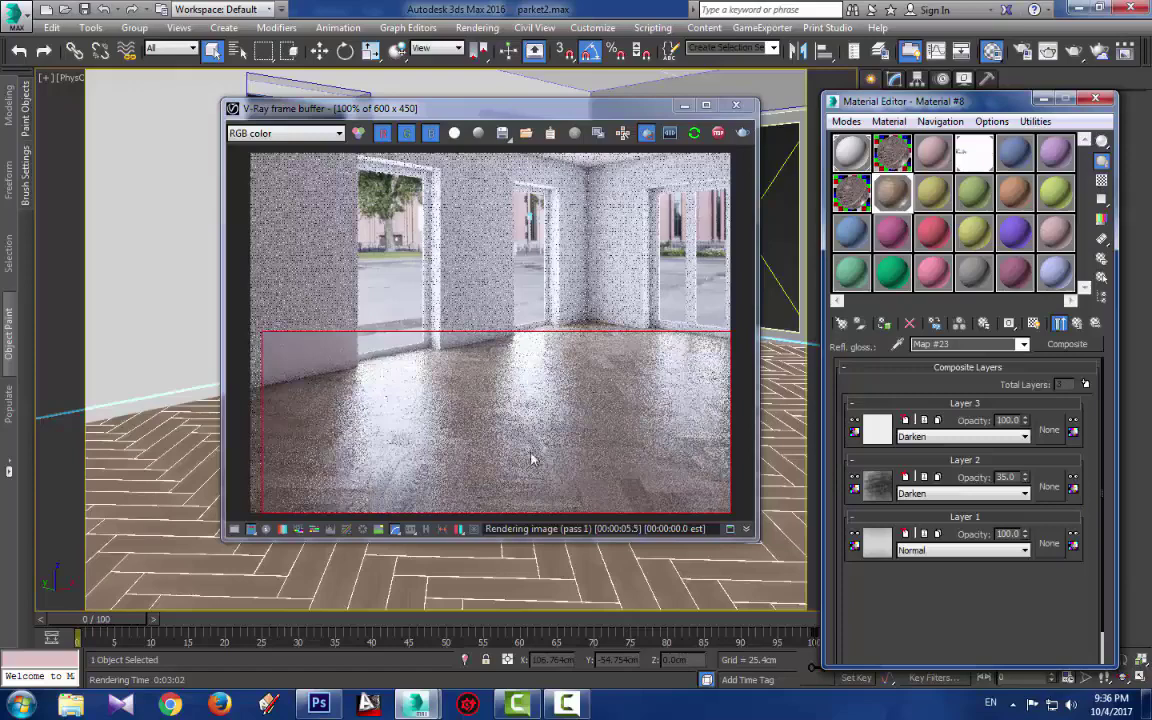
{"action": "scroll", "coordinate": [546, 457], "scroll_direction": "up", "scroll_amount": 1}
{"action": "scroll", "coordinate": [546, 450], "scroll_direction": "down", "scroll_amount": 1}
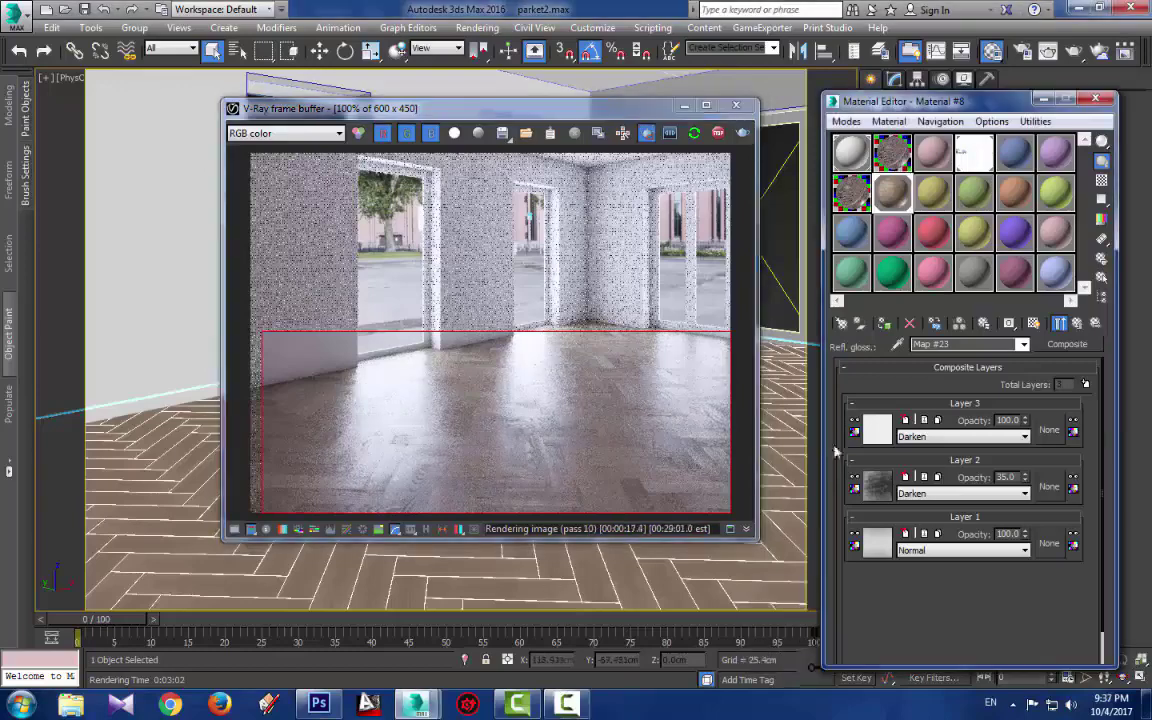
Open the BerconNoise map in Layer 3 and set its Color #1 to a light grey with a value of 215
{"action": "left_click", "coordinate": [877, 429]}
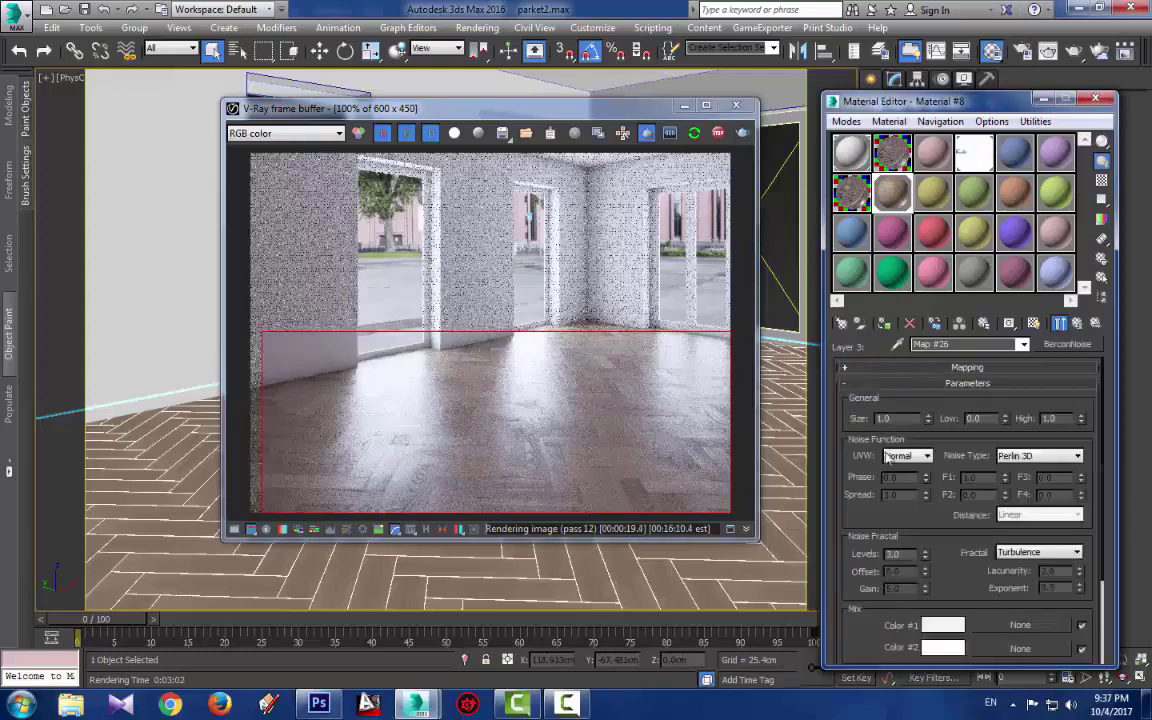
{"action": "left_click_drag", "start_coordinate": [940, 527], "coordinate": [925, 482]}
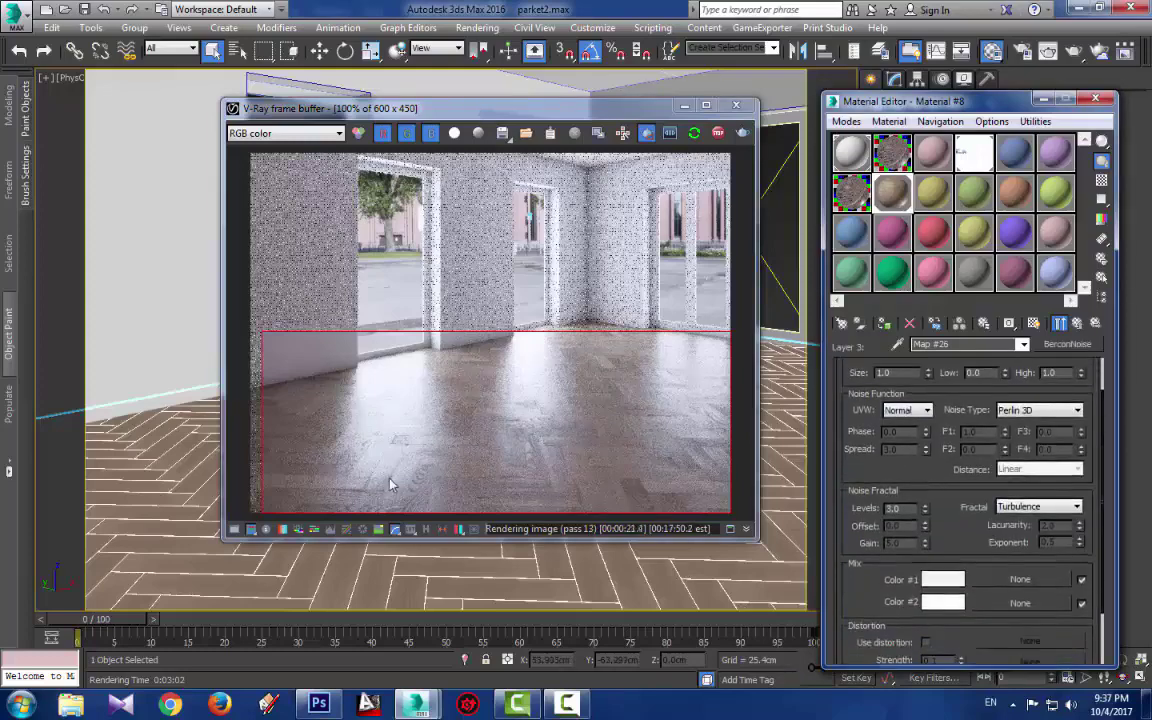
{"action": "scroll", "coordinate": [442, 481], "scroll_direction": "up", "scroll_amount": 1}
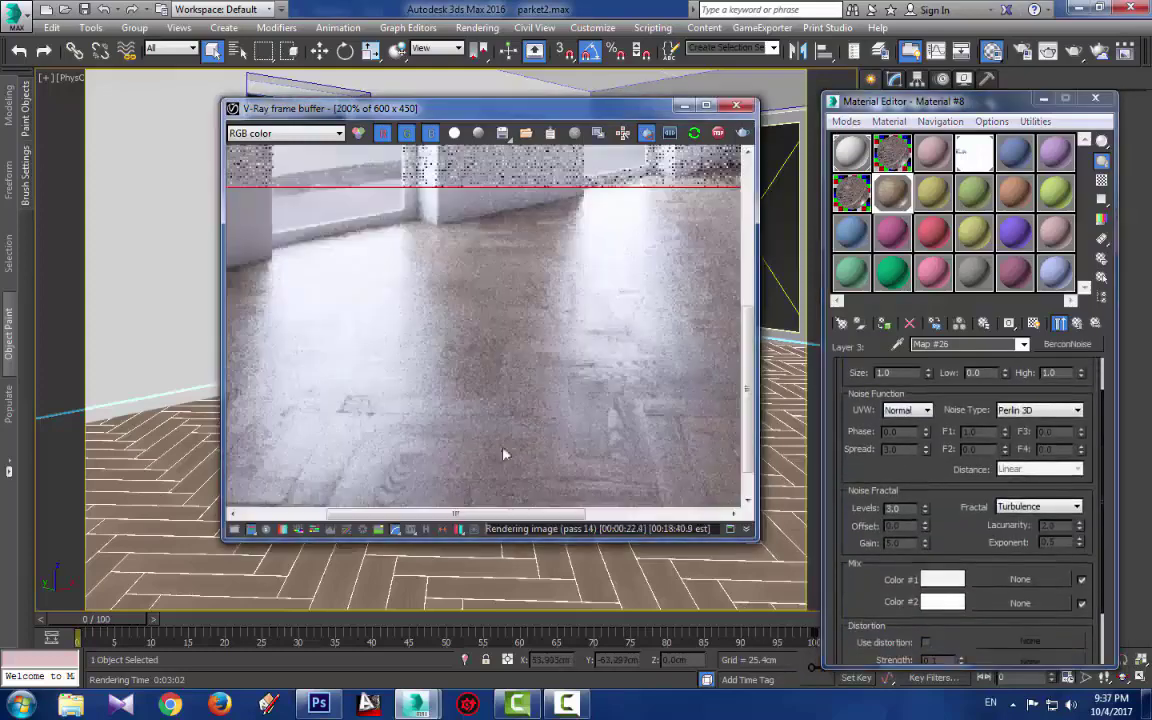
{"action": "left_click", "coordinate": [941, 581]}
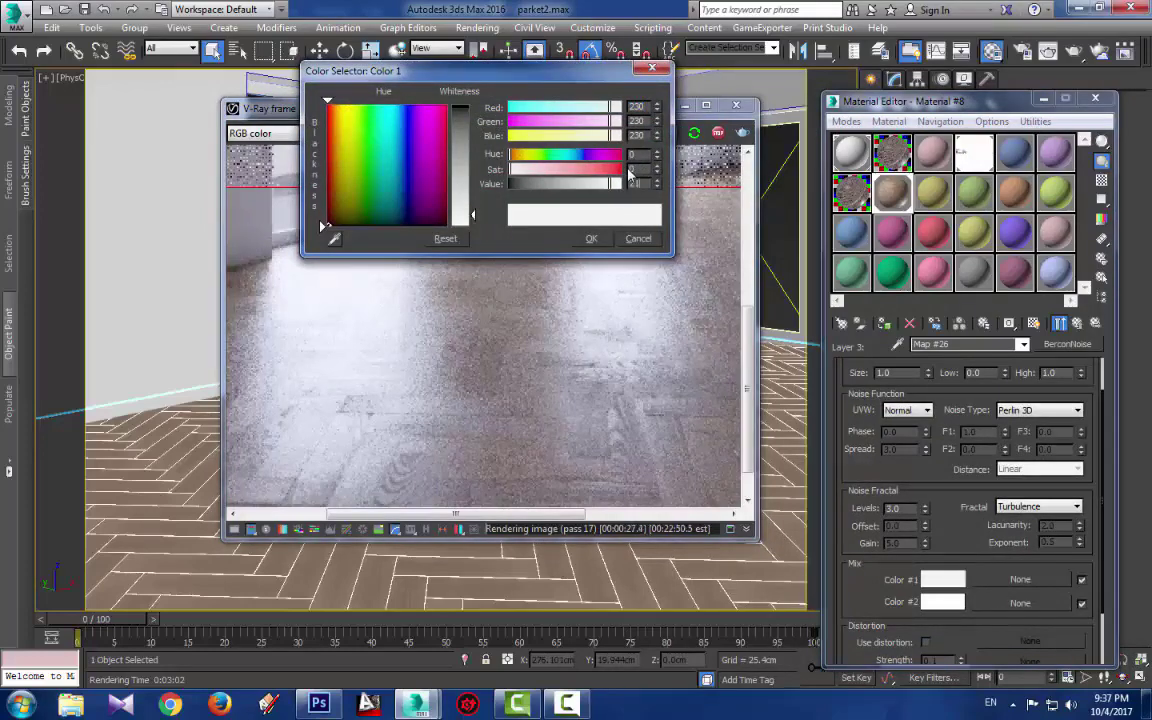
{"action": "type", "text": "215"}
{"action": "key", "text": "Return"}
{"action": "left_click", "coordinate": [591, 239]}
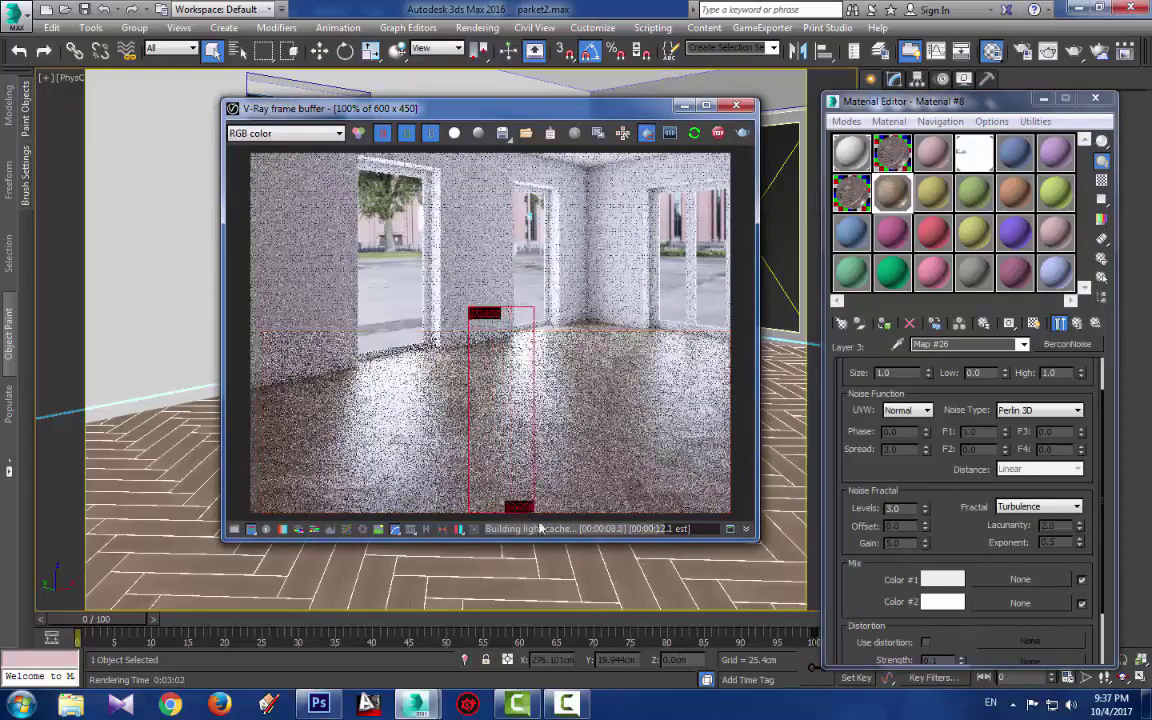
Enlarge the V-Ray frame buffer window and inspect the floor reflection inside the render region
{"action": "scroll", "coordinate": [548, 443], "scroll_direction": "up", "scroll_amount": 1}
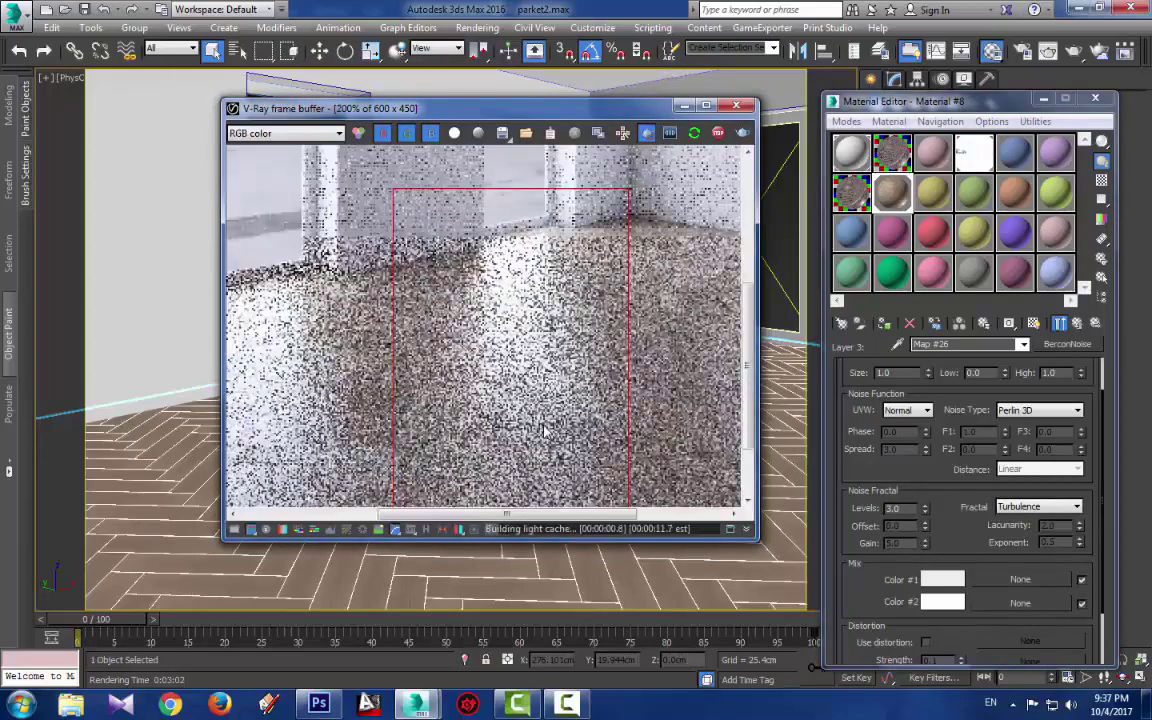
{"action": "left_click_drag", "start_coordinate": [743, 352], "coordinate": [746, 395]}
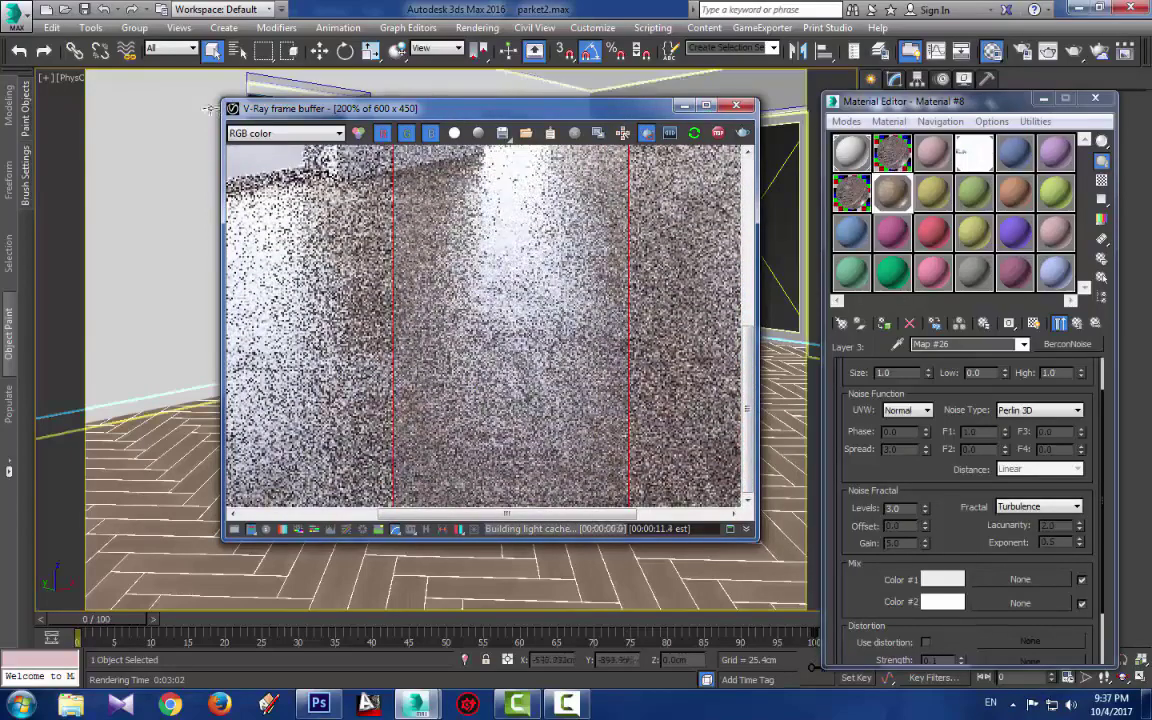
{"action": "left_click_drag", "start_coordinate": [221, 97], "coordinate": [104, 33]}
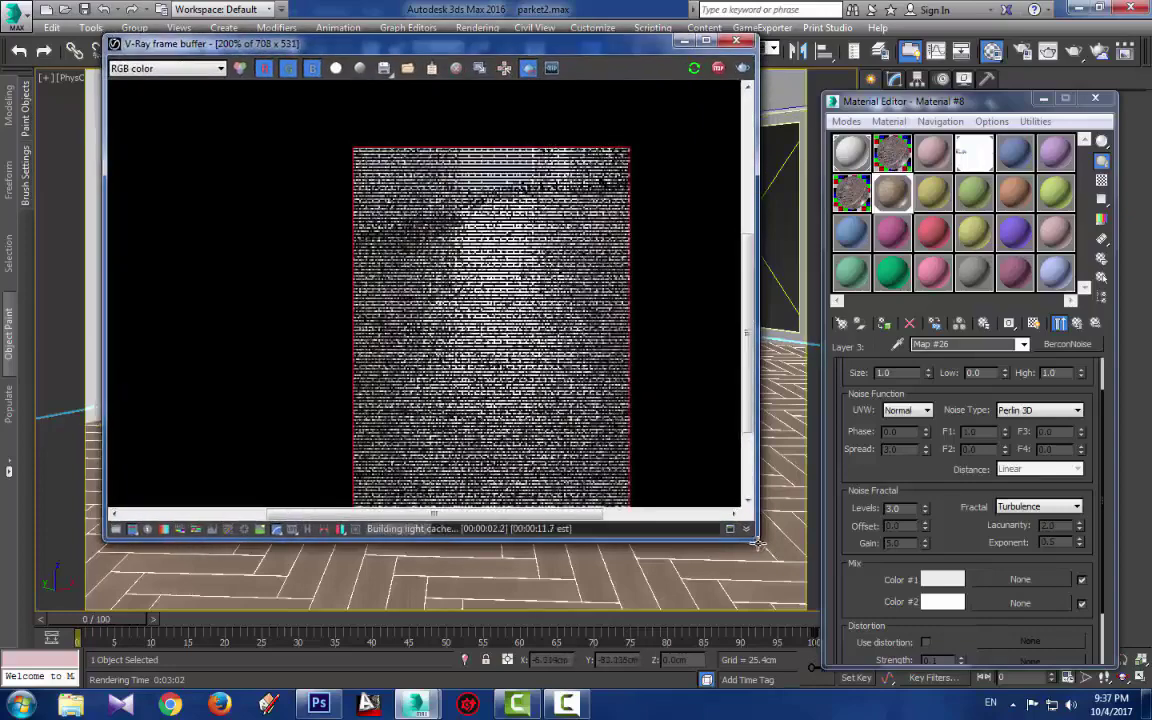
{"action": "left_click_drag", "start_coordinate": [757, 541], "coordinate": [772, 645]}
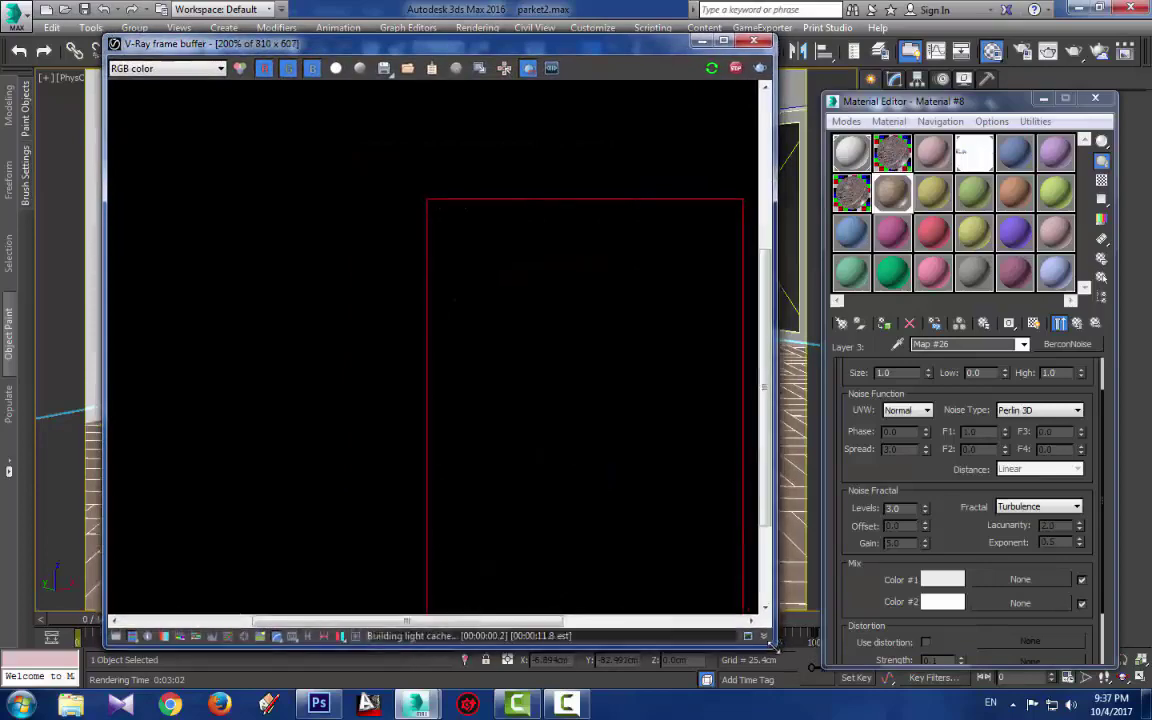
{"action": "scroll", "coordinate": [616, 373], "scroll_direction": "down", "scroll_amount": 1}
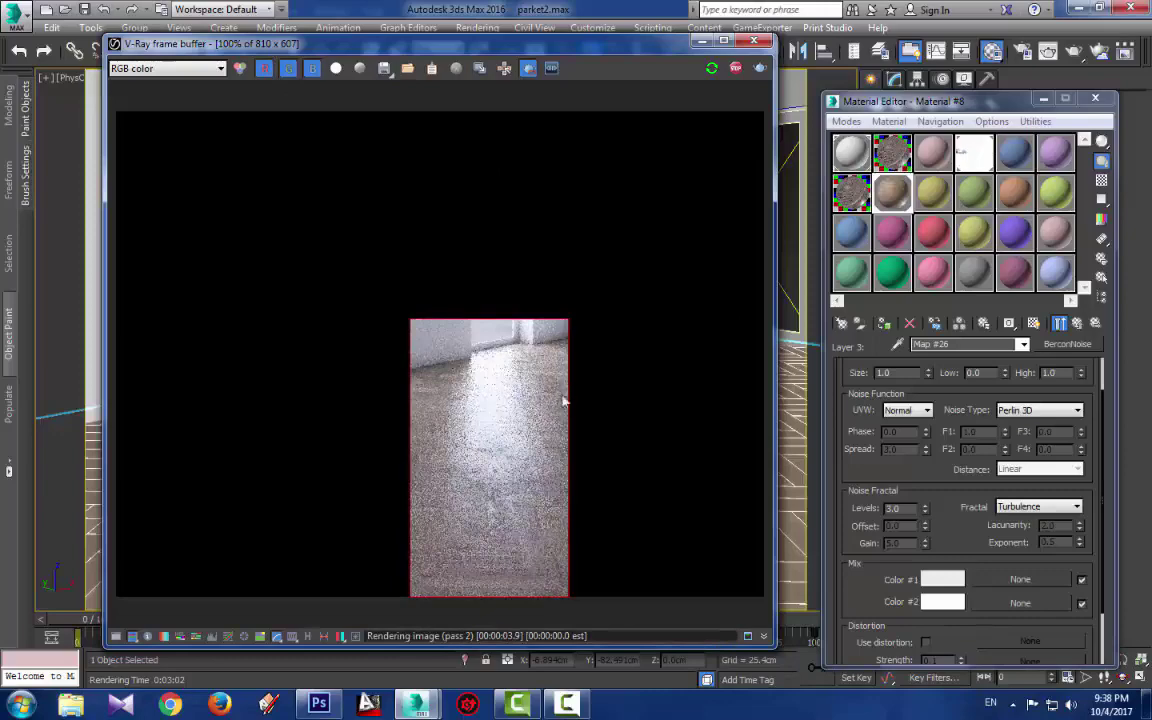
{"action": "scroll", "coordinate": [495, 553], "scroll_direction": "up", "scroll_amount": 2}
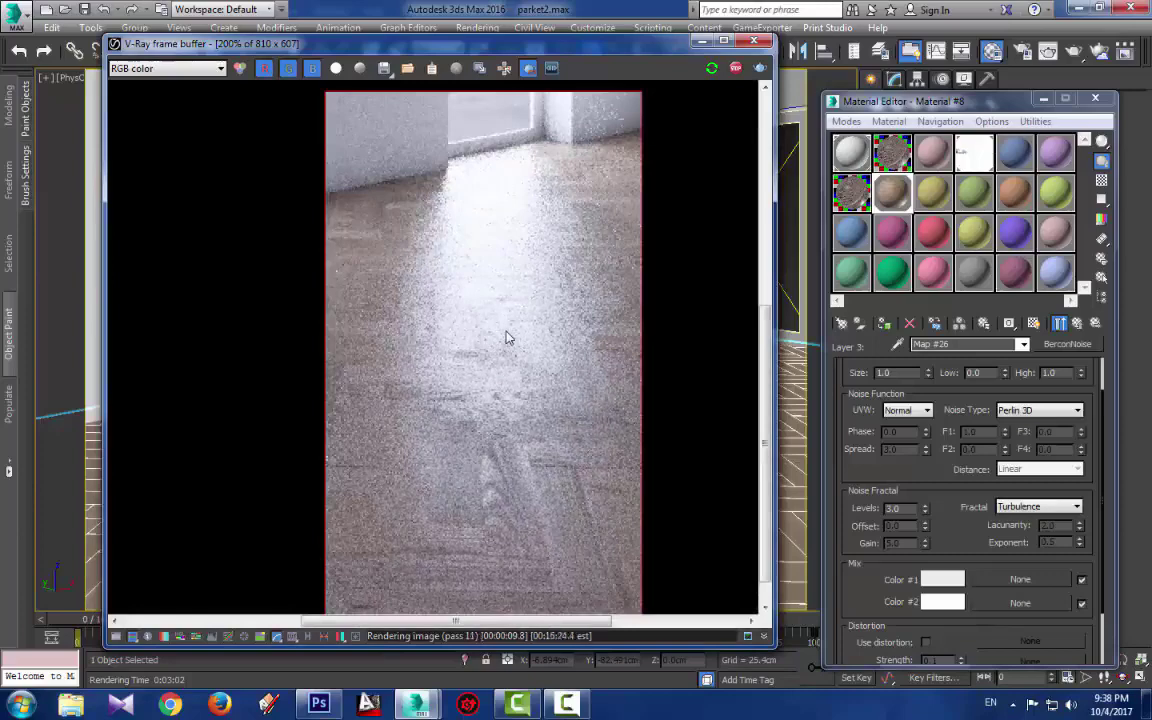
{"action": "scroll", "coordinate": [512, 360], "scroll_direction": "down", "scroll_amount": 2}
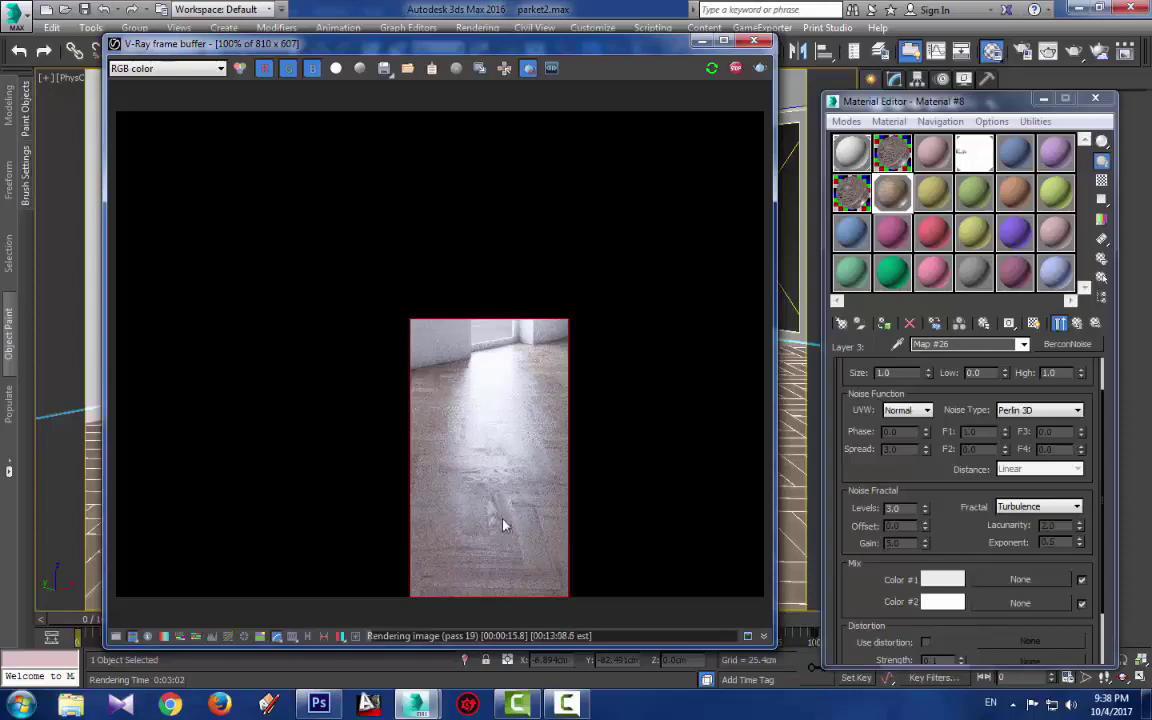
Set Color #1 of the BerconNoise map to a grey value of 185 and check the floor reflection in the render
{"action": "left_click", "coordinate": [943, 582]}
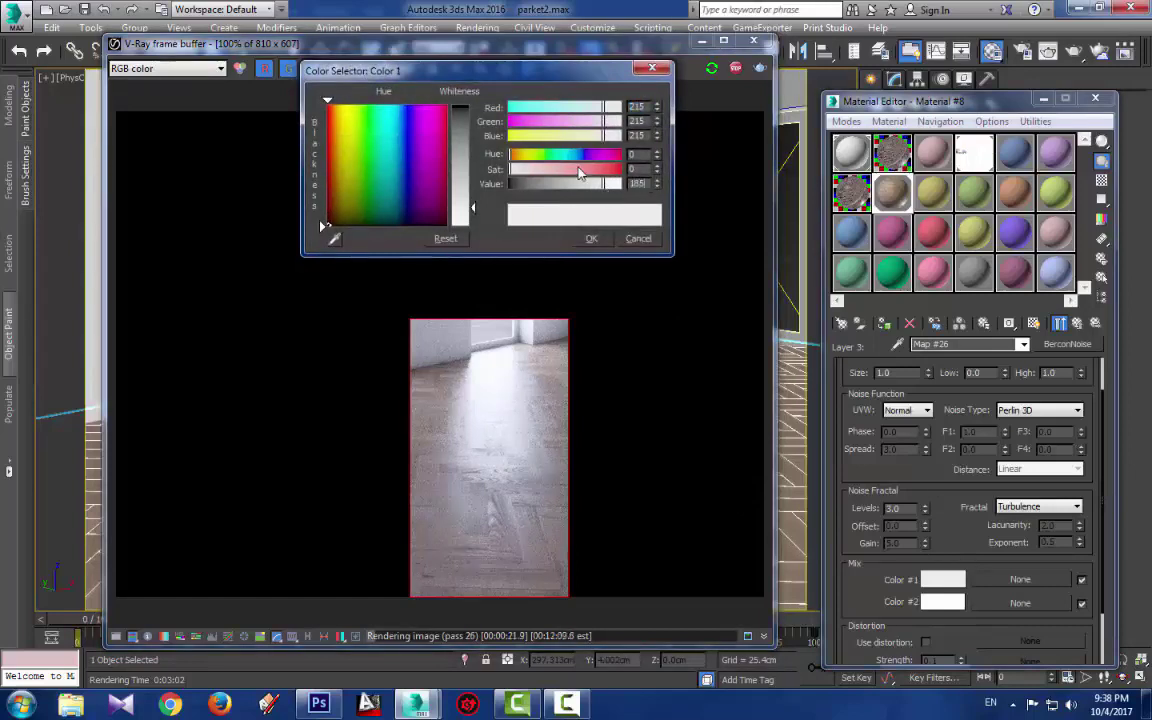
{"action": "key", "text": "Return"}
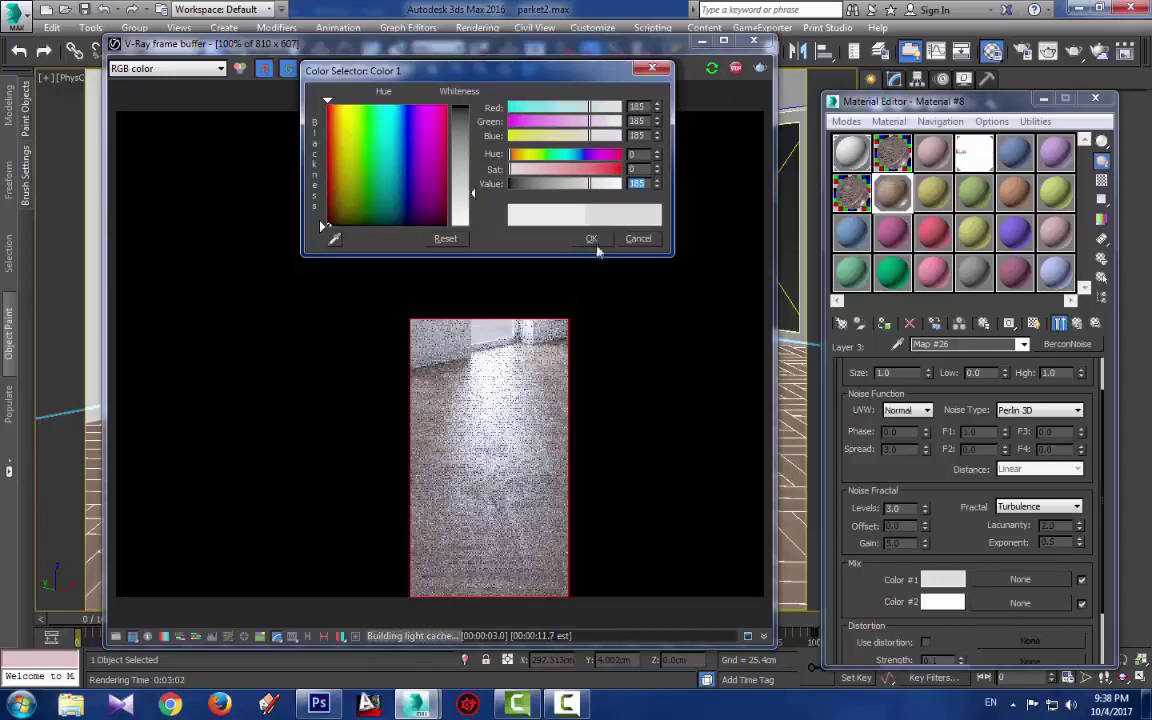
{"action": "left_click", "coordinate": [591, 238]}
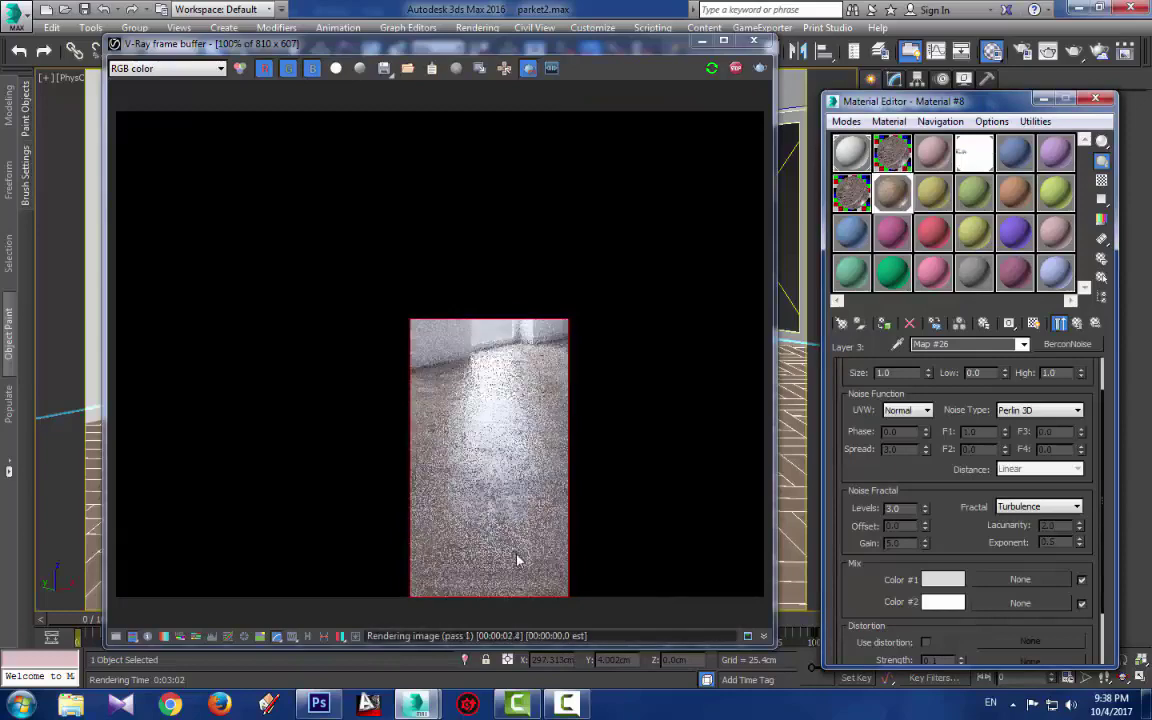
{"action": "scroll", "coordinate": [501, 522], "scroll_direction": "up", "scroll_amount": 1}
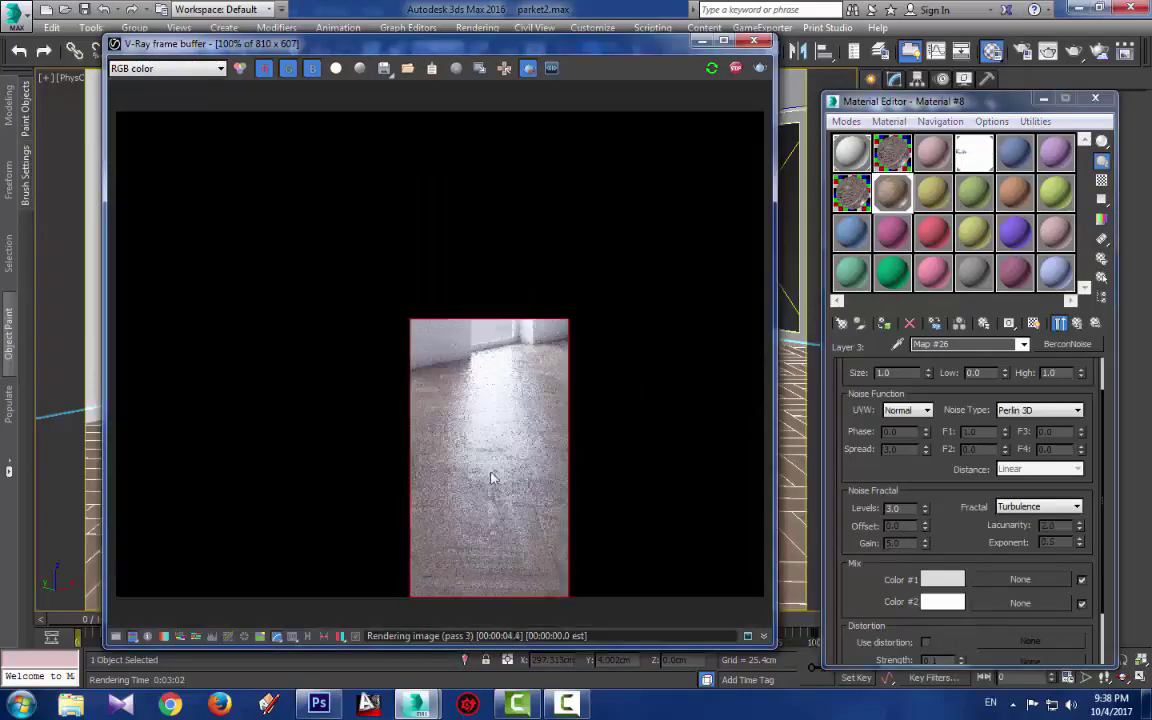
{"action": "scroll", "coordinate": [510, 438], "scroll_direction": "up", "scroll_amount": 1}
{"action": "scroll", "coordinate": [510, 440], "scroll_direction": "down", "scroll_amount": 2}
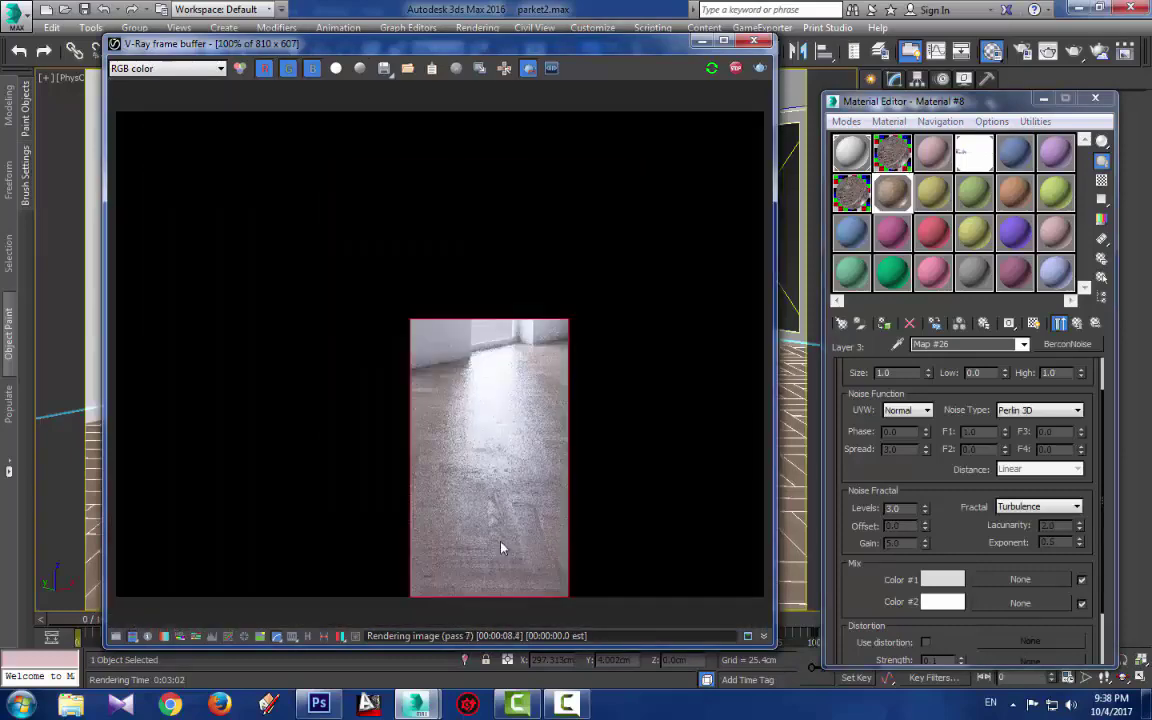
{"action": "scroll", "coordinate": [501, 500], "scroll_direction": "up", "scroll_amount": 1}
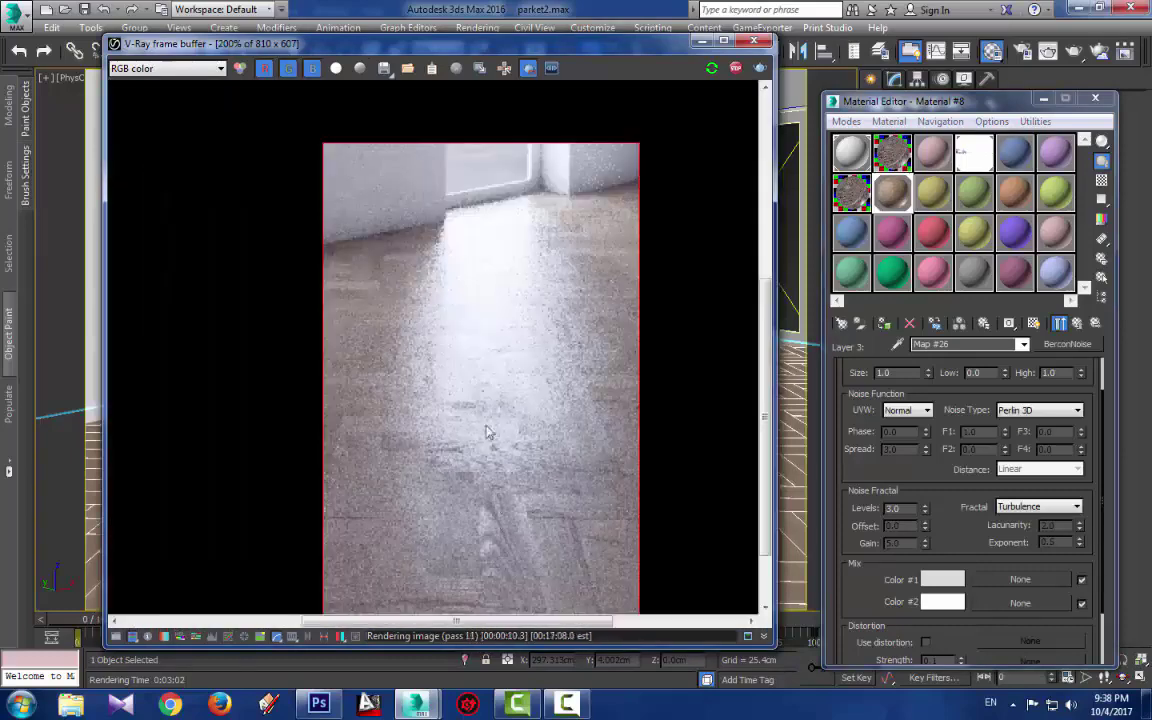
{"action": "scroll", "coordinate": [500, 430], "scroll_direction": "down", "scroll_amount": 1}
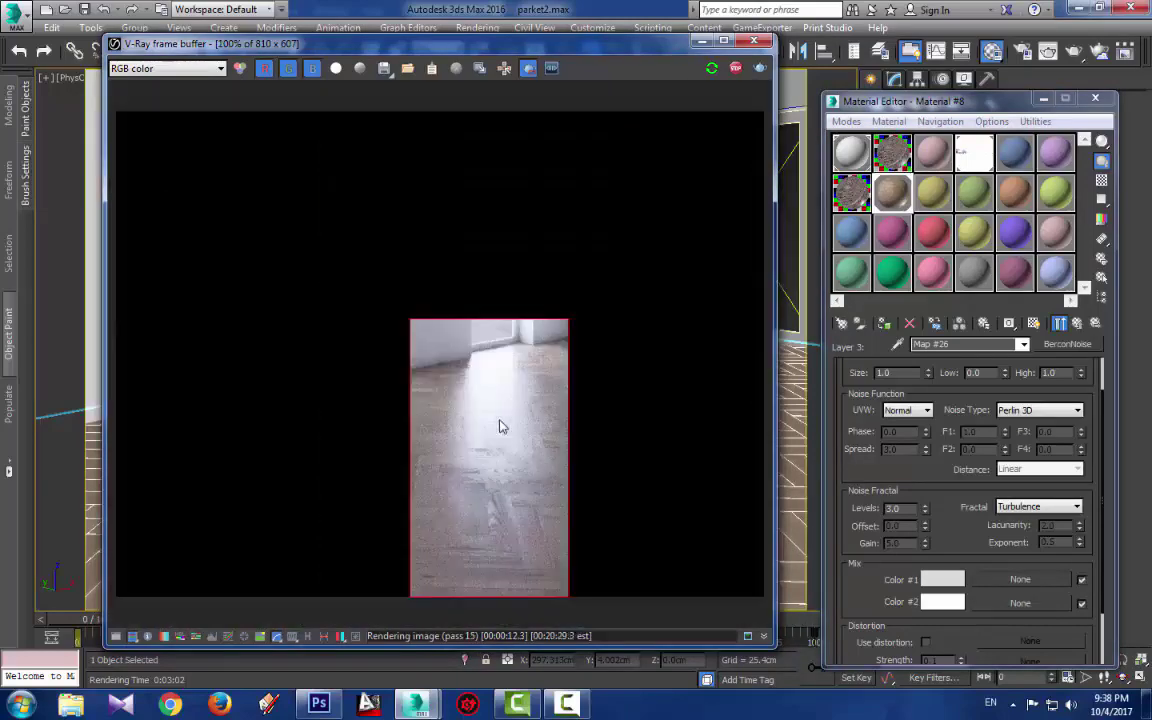
{"action": "scroll", "coordinate": [522, 528], "scroll_direction": "up", "scroll_amount": 1}
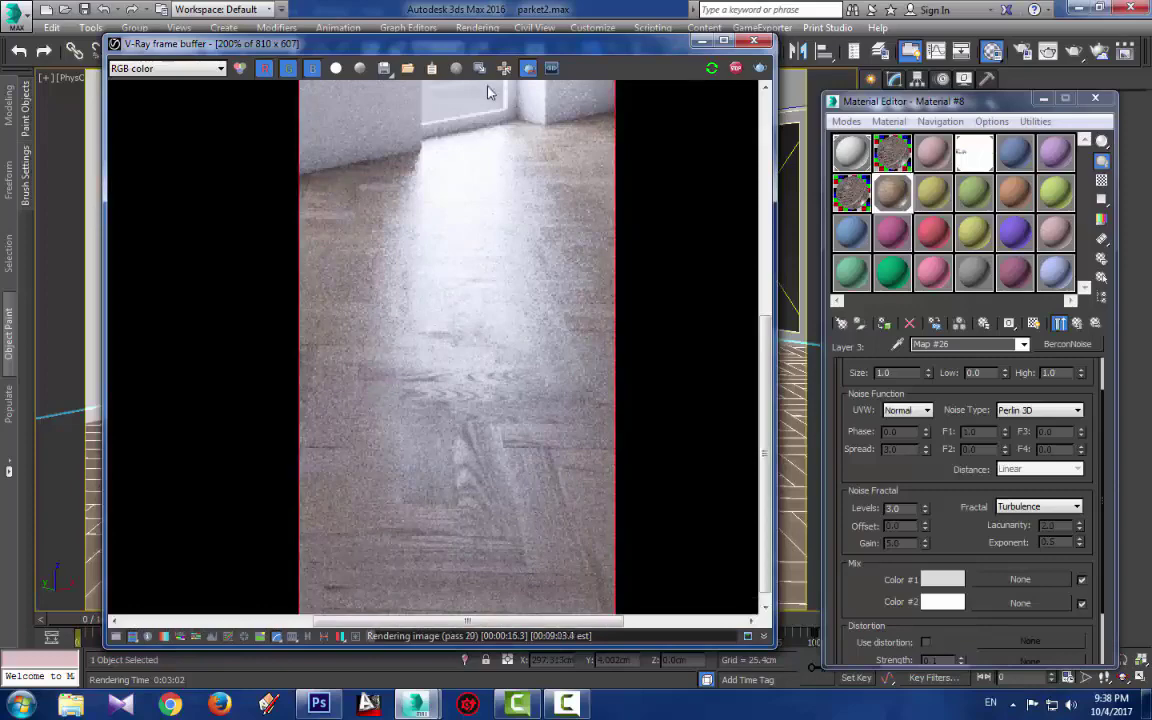
Return to the Composite map, open the Layer 1 Falloff map and raise the points of its output color map curve
{"action": "left_click", "coordinate": [1077, 323]}
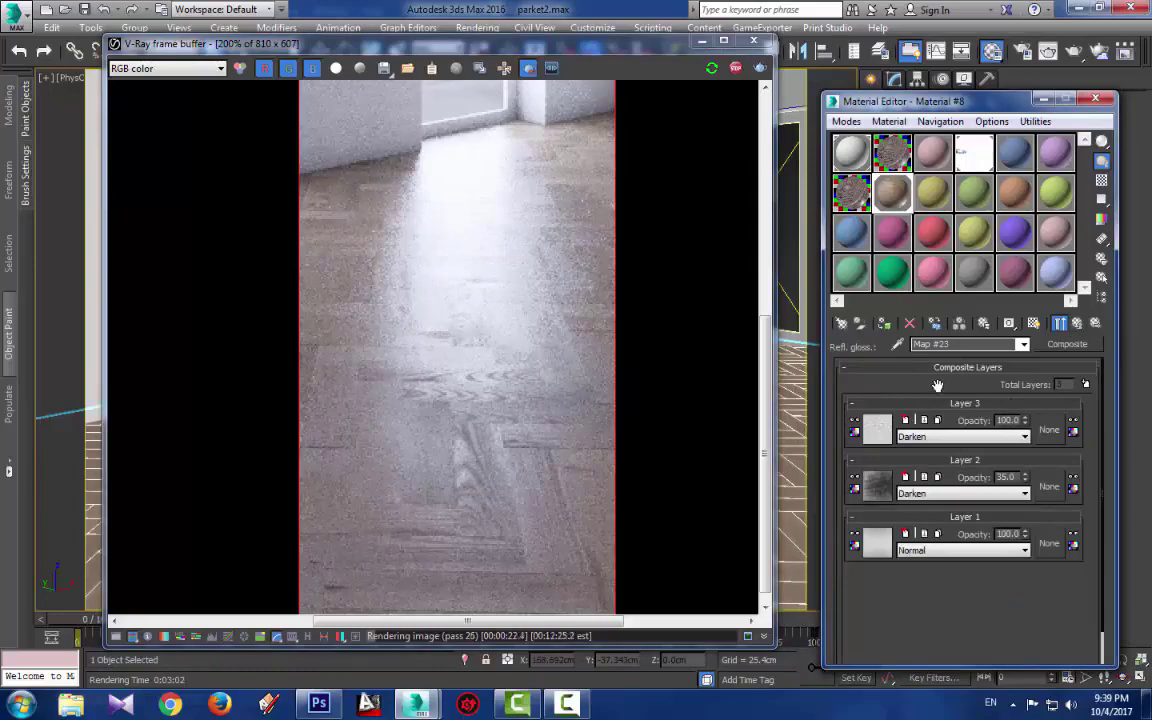
{"action": "scroll", "coordinate": [490, 473], "scroll_direction": "down", "scroll_amount": 2}
{"action": "scroll", "coordinate": [490, 473], "scroll_direction": "up", "scroll_amount": 1}
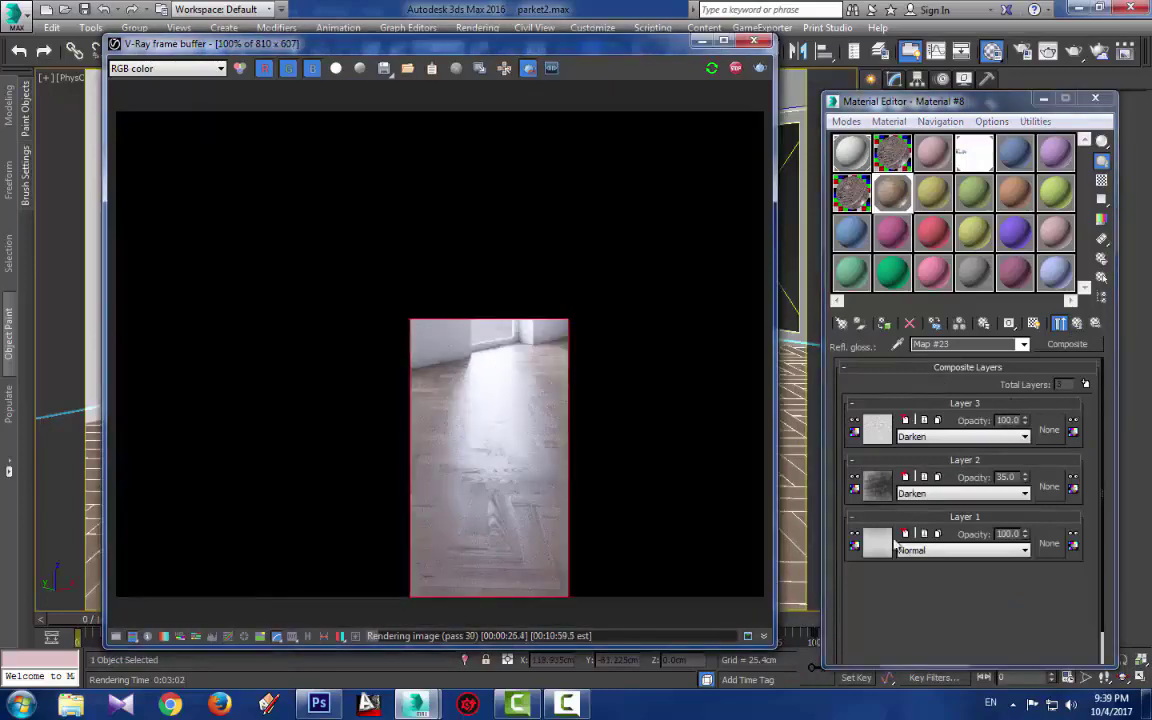
{"action": "left_click", "coordinate": [890, 541]}
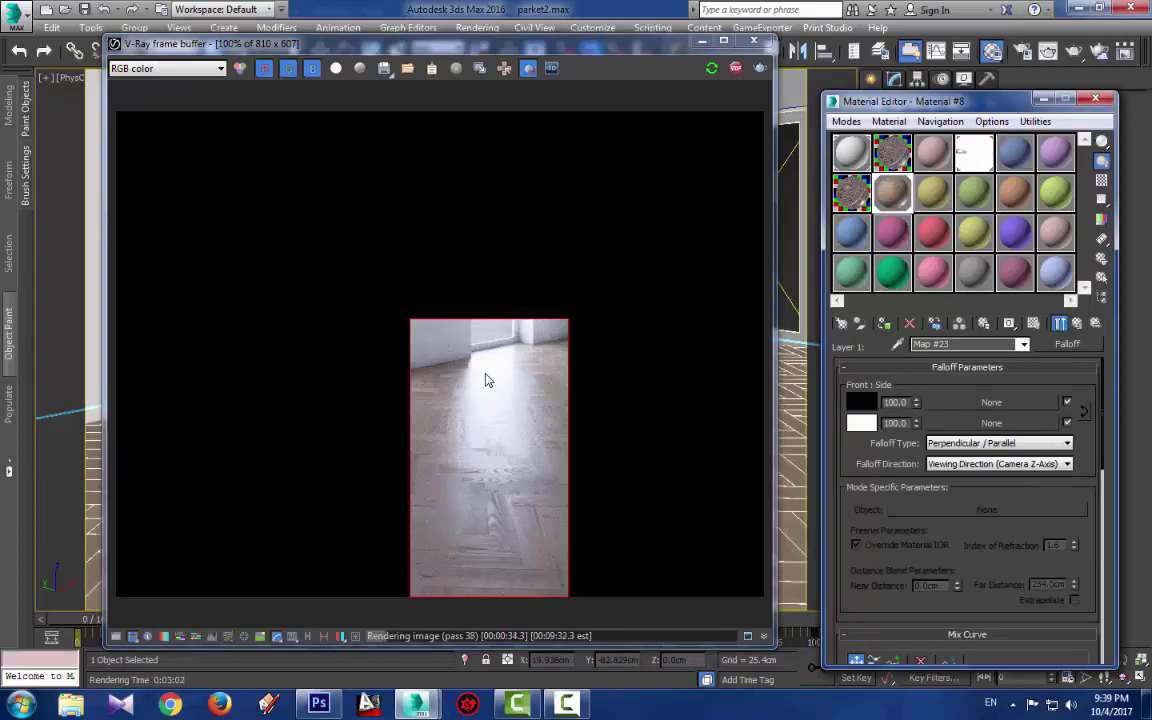
{"action": "left_click_drag", "start_coordinate": [840, 478], "coordinate": [955, 323]}
{"action": "scroll", "coordinate": [893, 455], "scroll_direction": "down", "scroll_amount": 5}
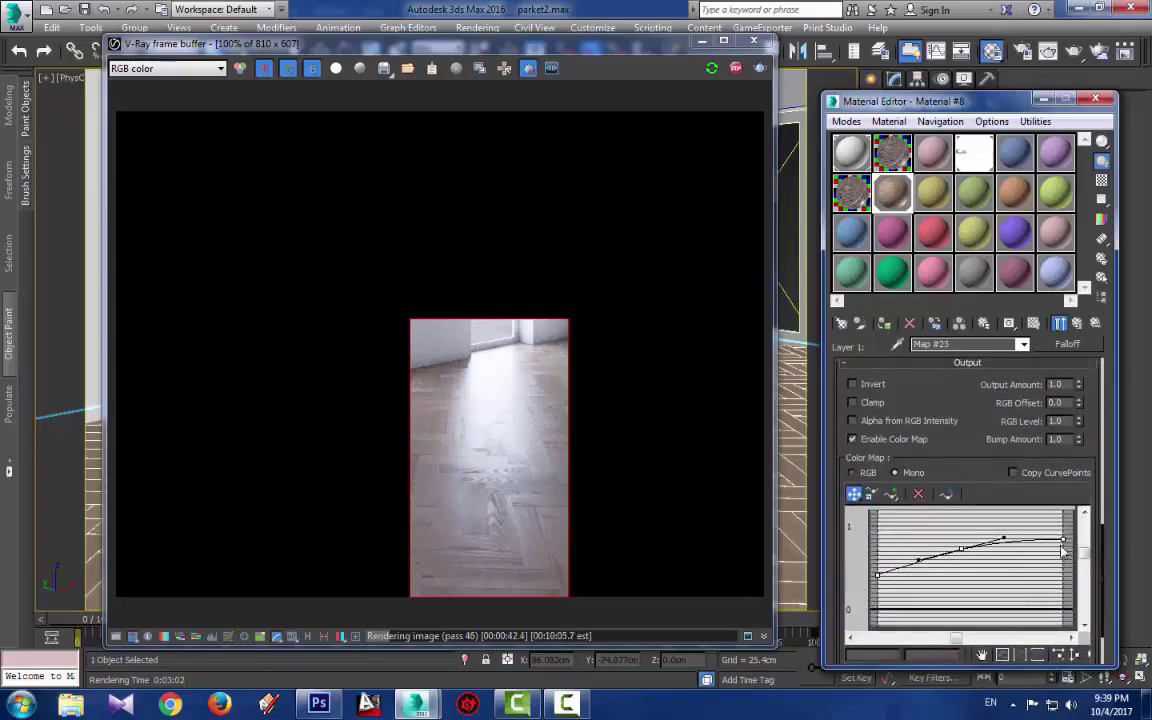
{"action": "left_click_drag", "start_coordinate": [962, 549], "coordinate": [959, 535]}
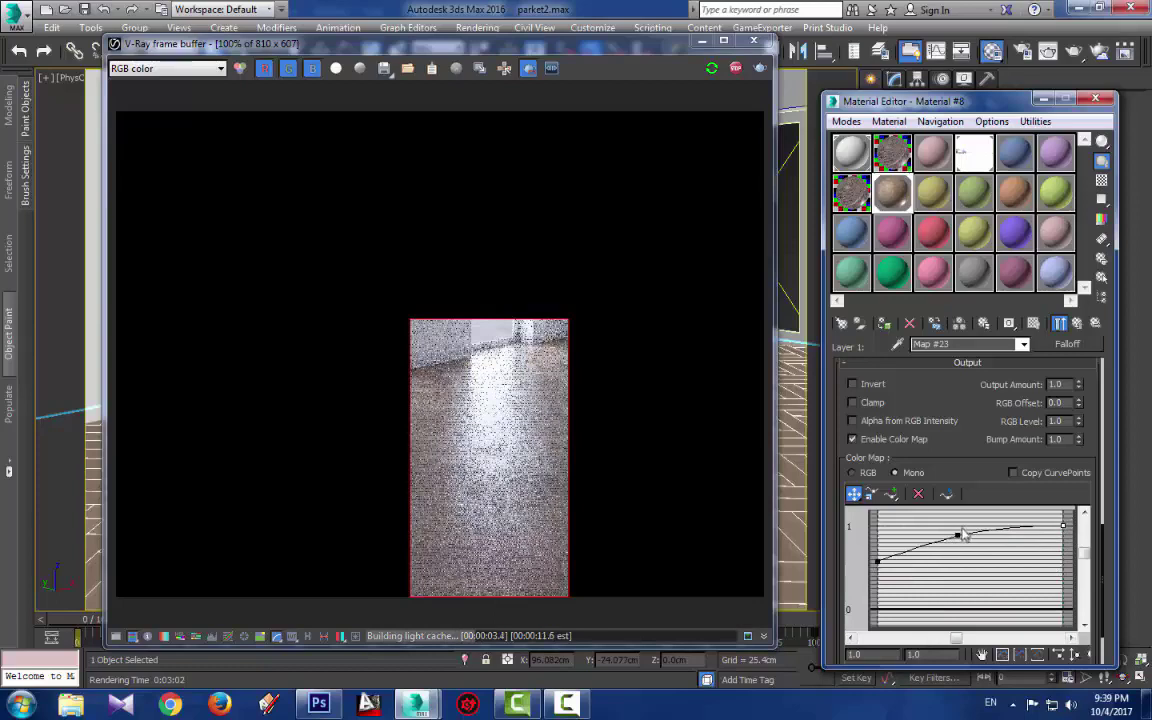
Set the middle point of the Falloff output curve to 0.9 and its first point to 0.575
{"action": "left_click", "coordinate": [913, 546]}
{"action": "left_click", "coordinate": [999, 524]}
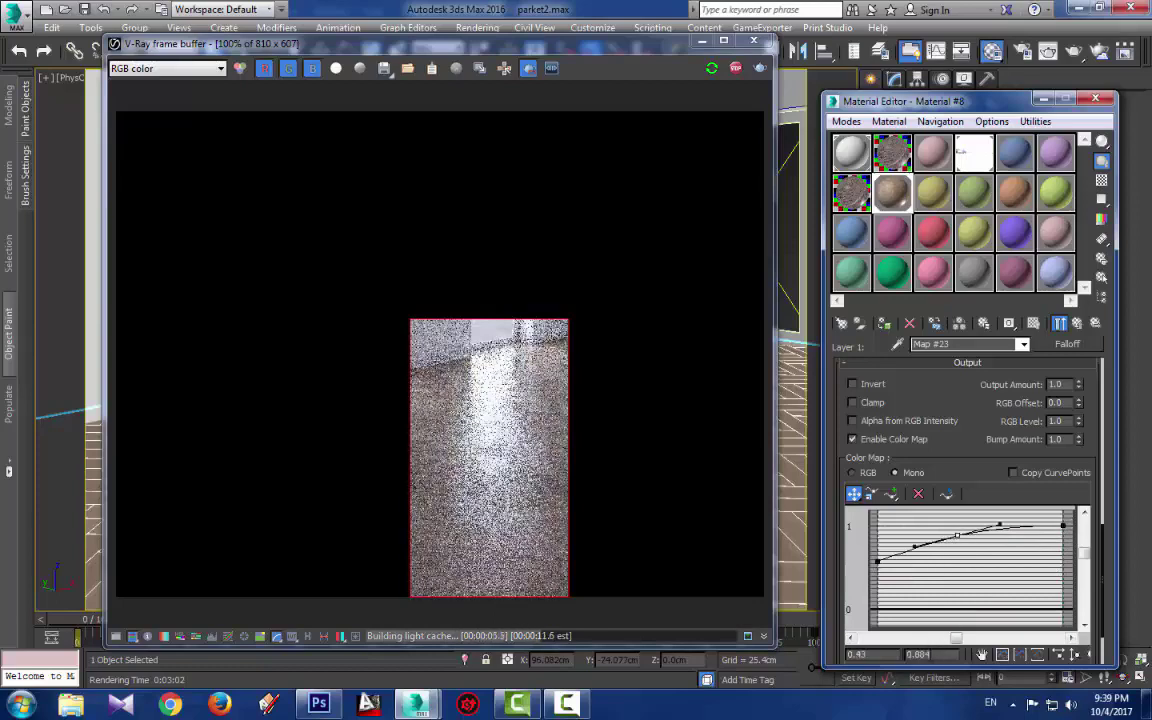
{"action": "key", "text": "BackSpace"}
{"action": "key", "text": "BackSpace"}
{"action": "key", "text": "BackSpace"}
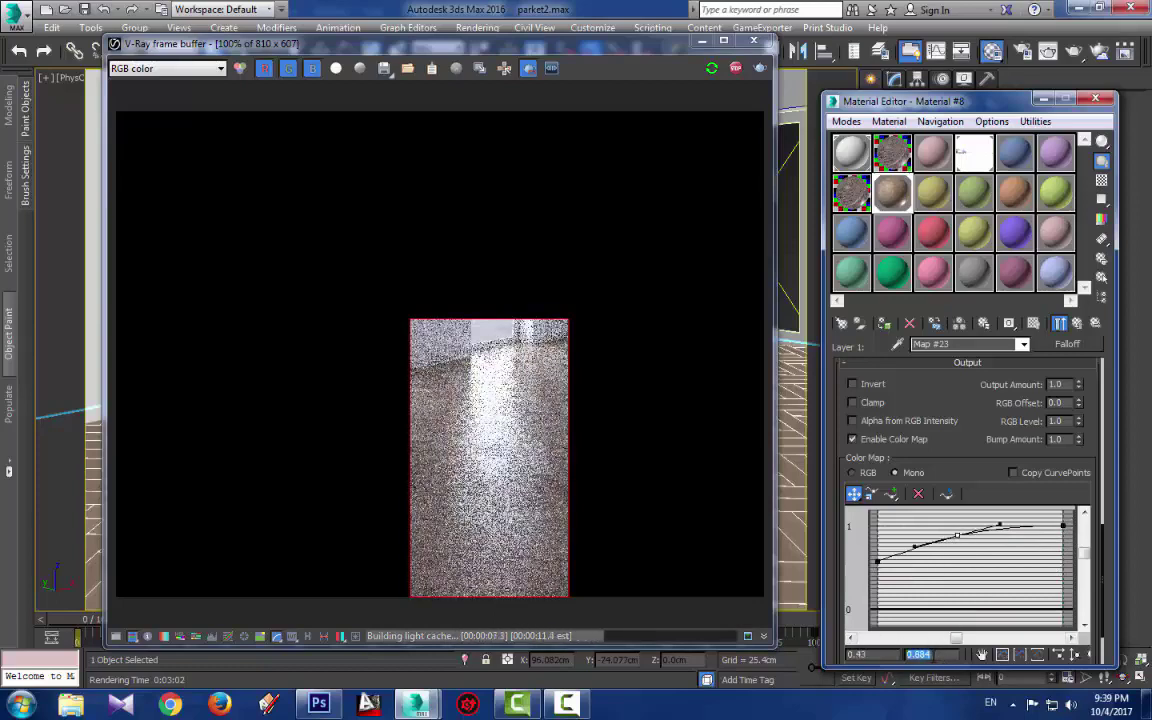
{"action": "type", "text": "9"}
{"action": "key", "text": "Return"}
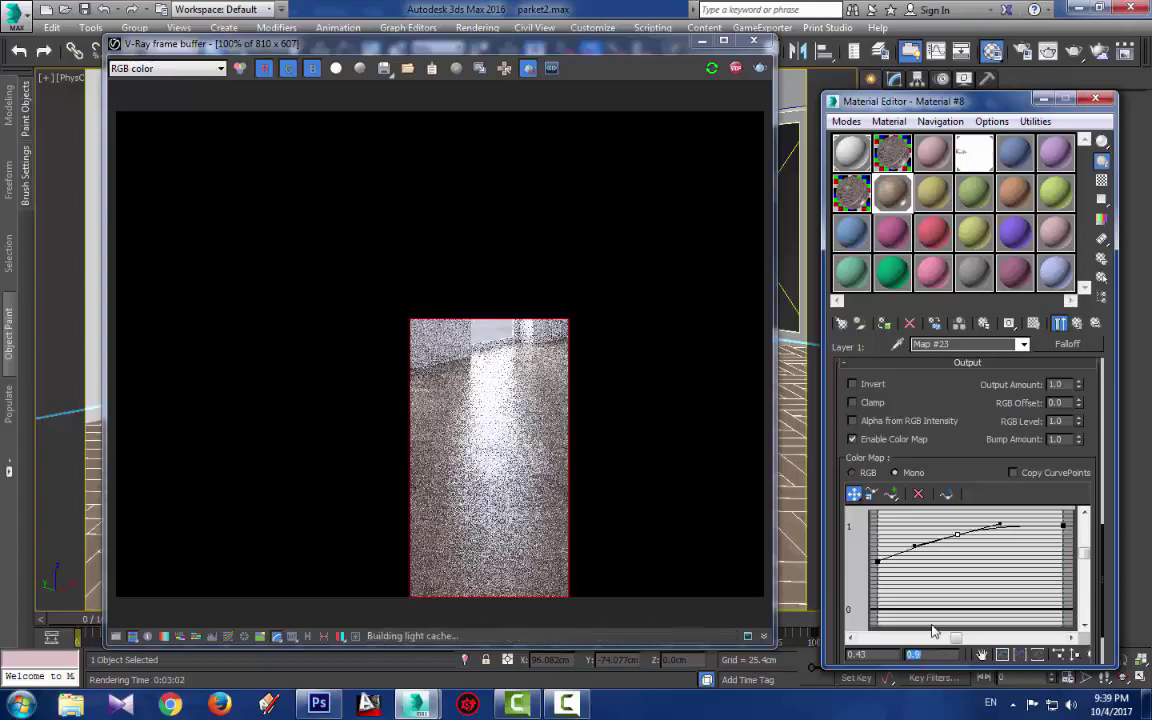
{"action": "left_click_drag", "start_coordinate": [862, 552], "coordinate": [862, 553]}
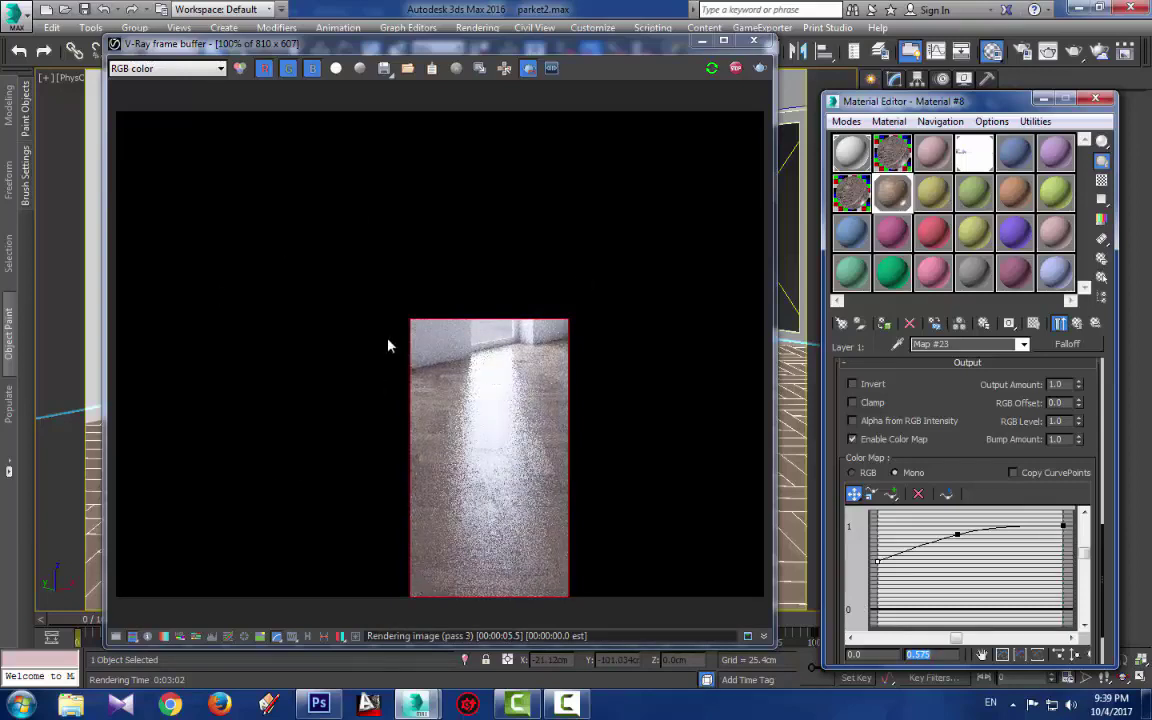
Switch to Photoshop to compare the window reflections in the reference parquet photo, and return to the V-Ray frame buffer
{"action": "mouse_move", "coordinate": [1004, 632]}
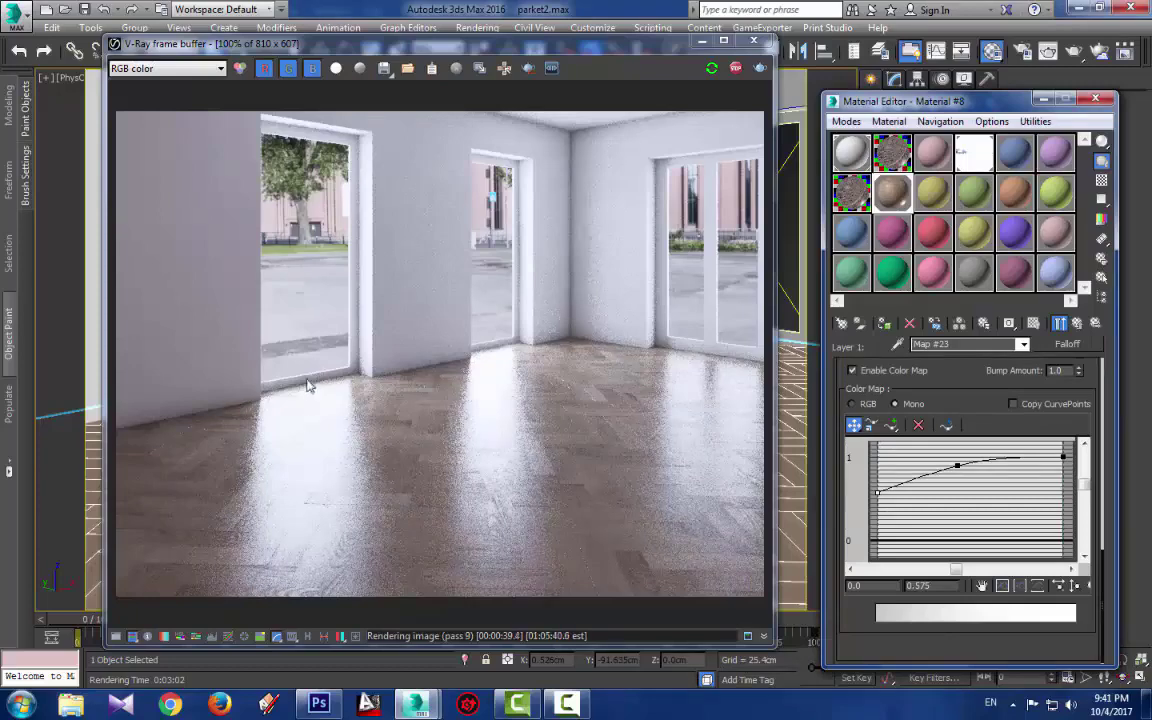
{"action": "mouse_move", "coordinate": [415, 705]}
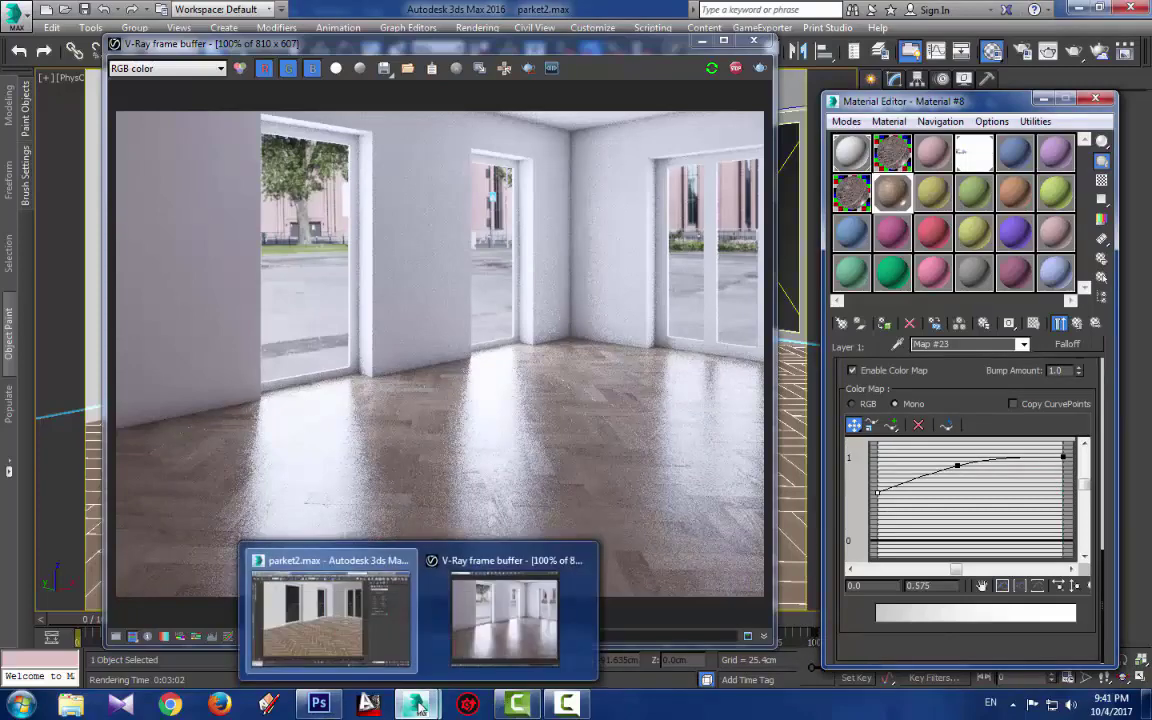
{"action": "left_click", "coordinate": [319, 704]}
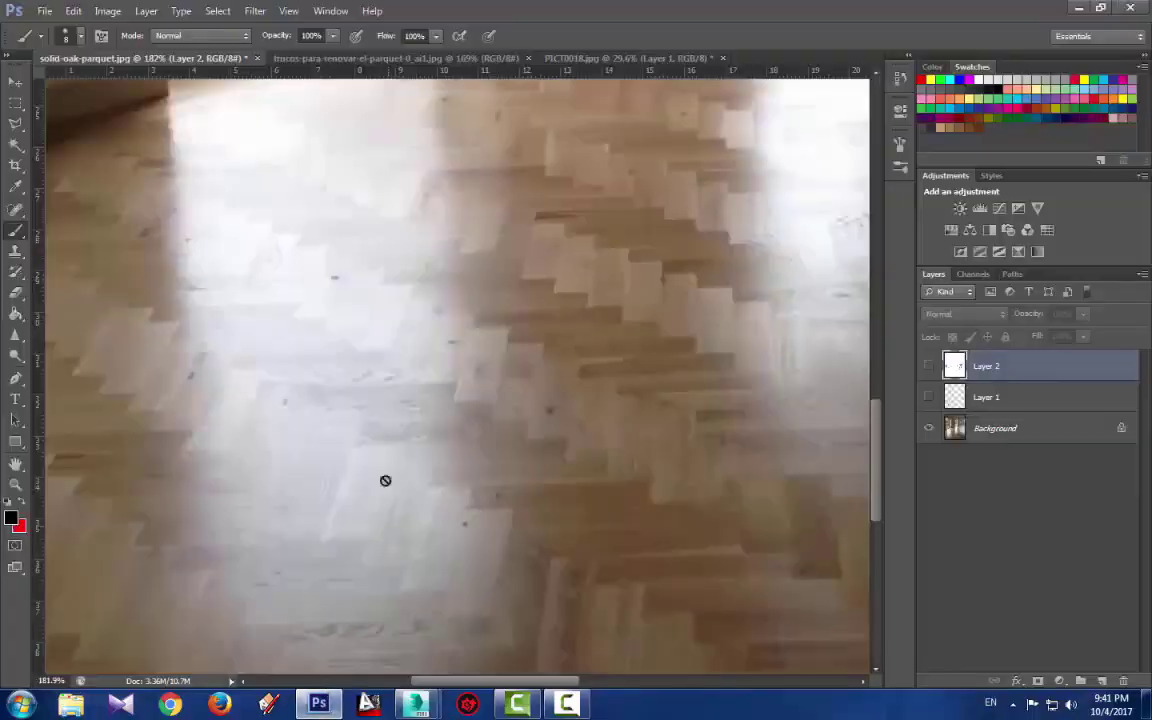
{"action": "scroll", "coordinate": [383, 445], "scroll_direction": "down", "scroll_amount": 3}
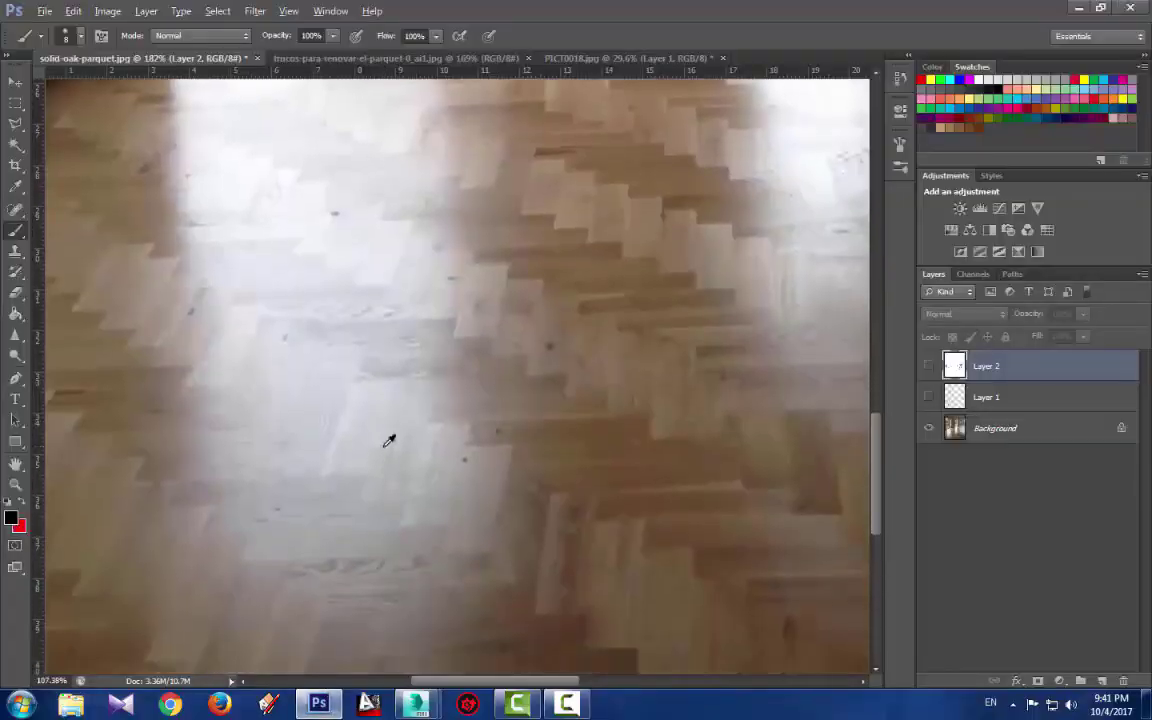
{"action": "scroll", "coordinate": [386, 442], "scroll_direction": "down", "scroll_amount": 3, "text": "alt"}
{"action": "left_click", "coordinate": [400, 420]}
{"action": "left_click", "coordinate": [577, 273]}
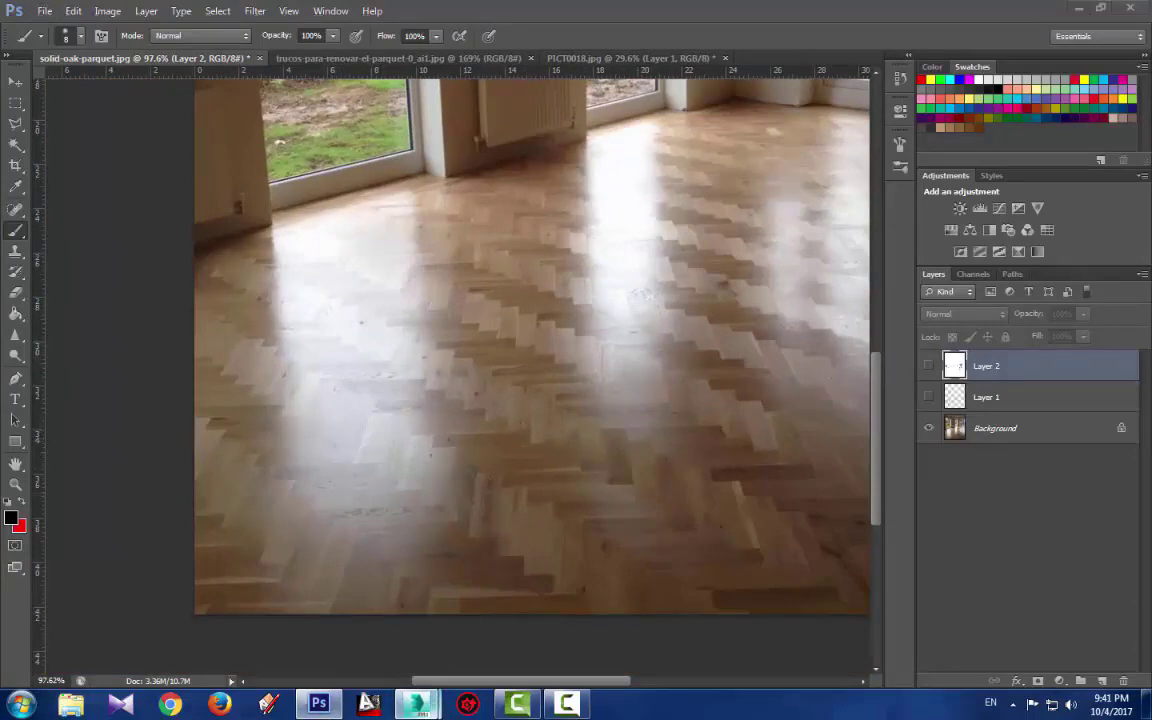
{"action": "mouse_move", "coordinate": [417, 704]}
{"action": "left_click", "coordinate": [481, 615]}
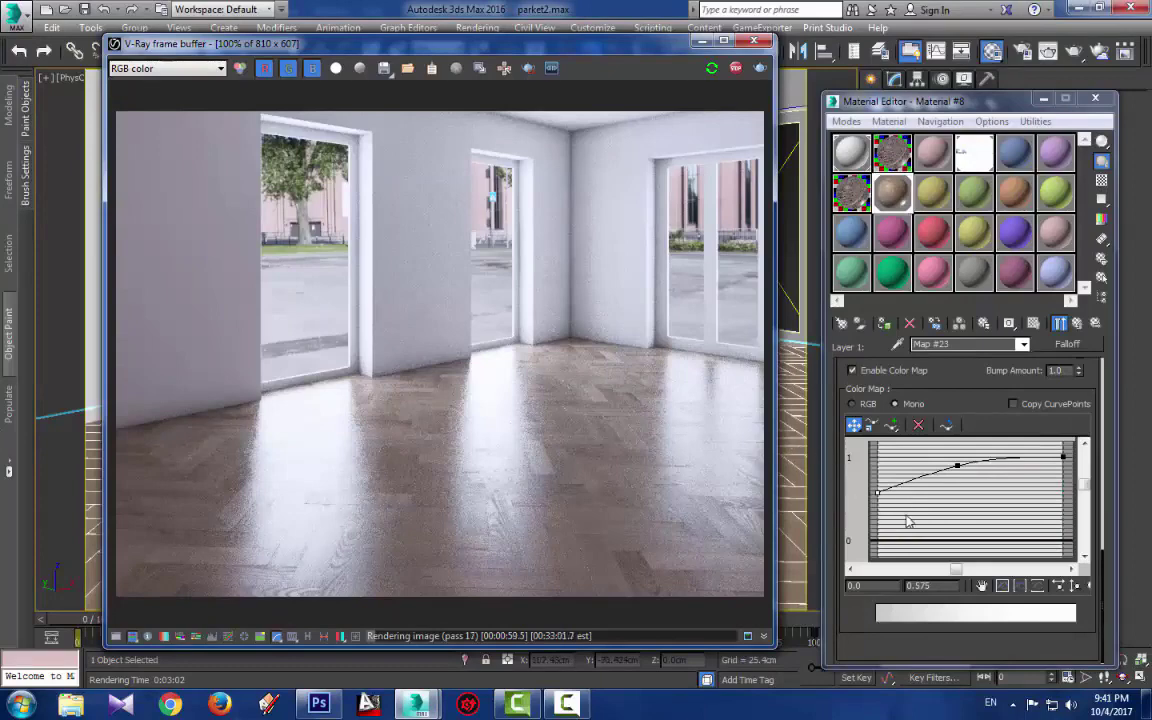
Move the middle point of the Layer 1 Falloff output curve to about 0.537 and 0.958
{"action": "left_click", "coordinate": [955, 464]}
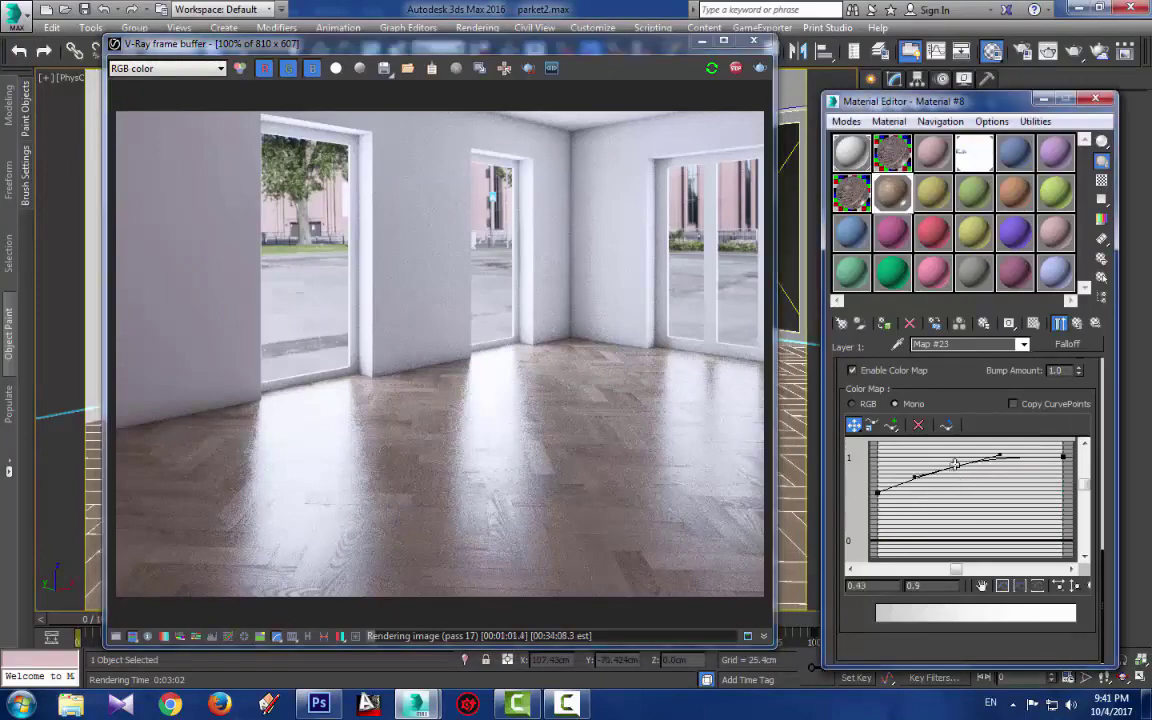
{"action": "left_click_drag", "start_coordinate": [957, 463], "coordinate": [972, 469]}
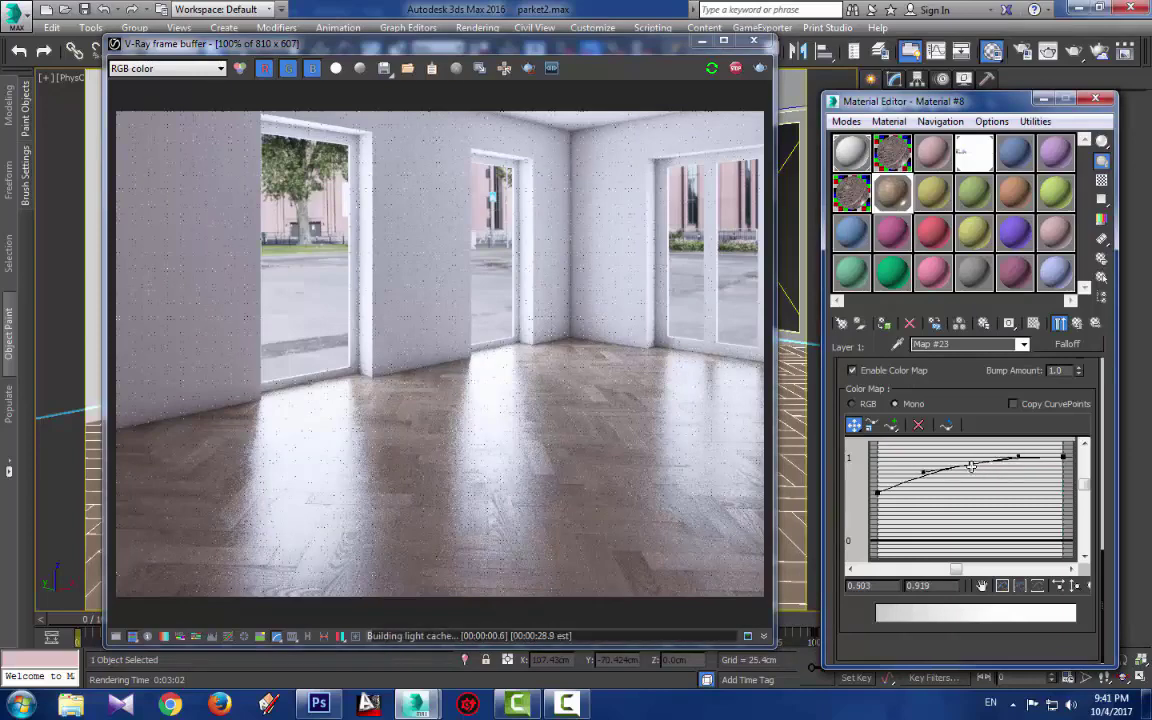
{"action": "left_click_drag", "start_coordinate": [971, 467], "coordinate": [1010, 457]}
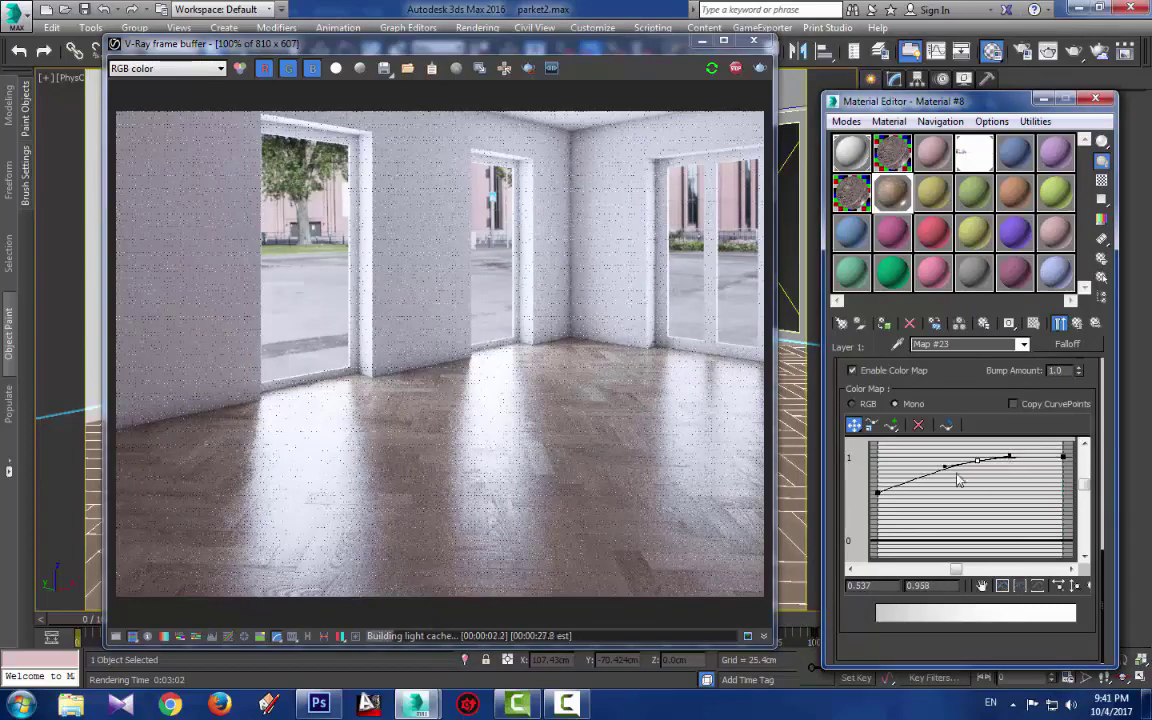
Set the first point of the Falloff output curve to 0.8 and raise the middle point to about 0.986
{"action": "left_click", "coordinate": [877, 492]}
{"action": "left_click", "coordinate": [918, 585]}
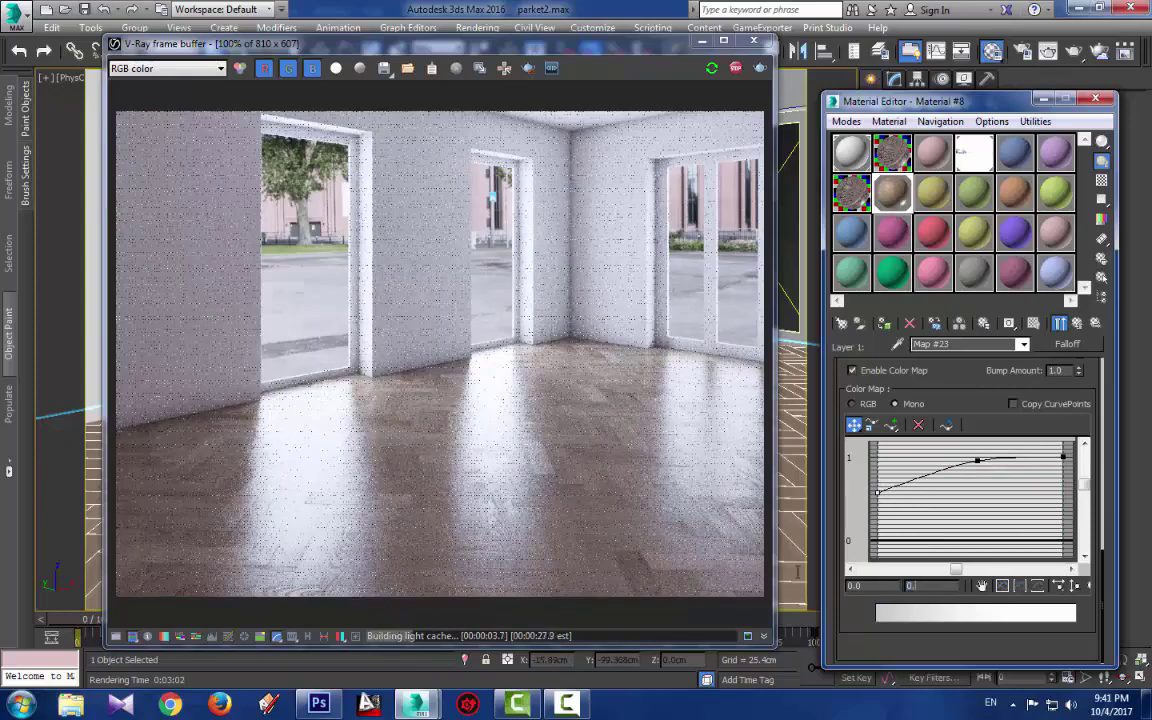
{"action": "type", "text": "0.8"}
{"action": "key", "text": "Return"}
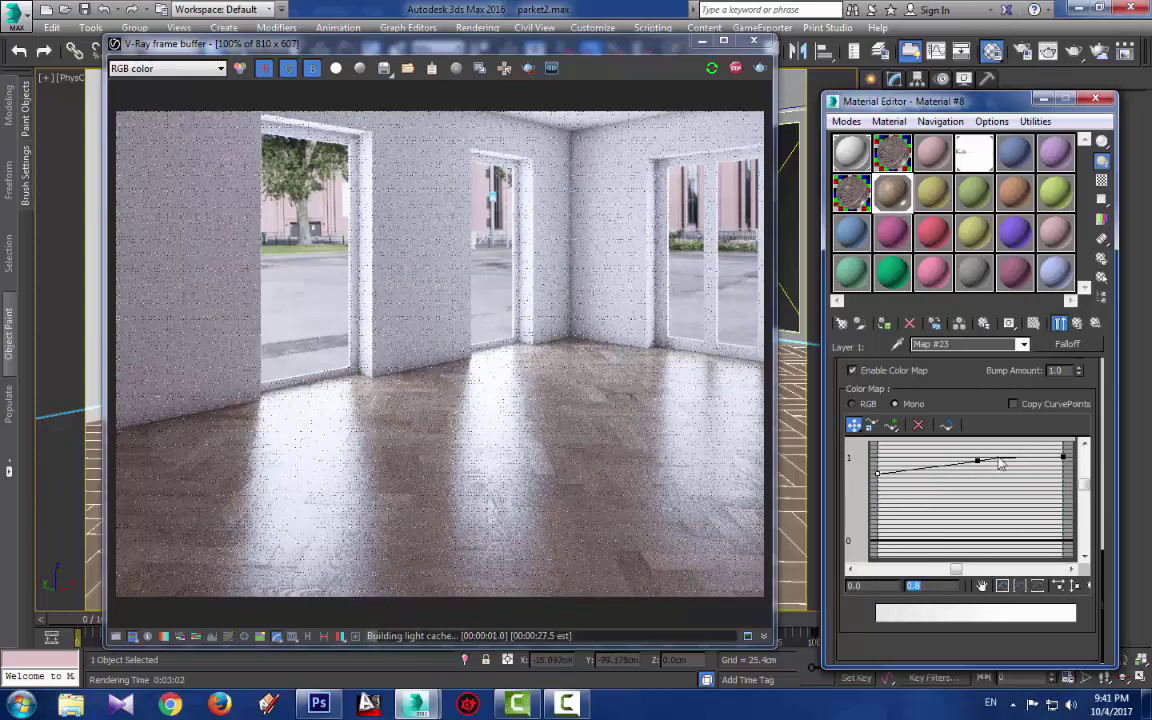
{"action": "left_click_drag", "start_coordinate": [977, 462], "coordinate": [945, 461]}
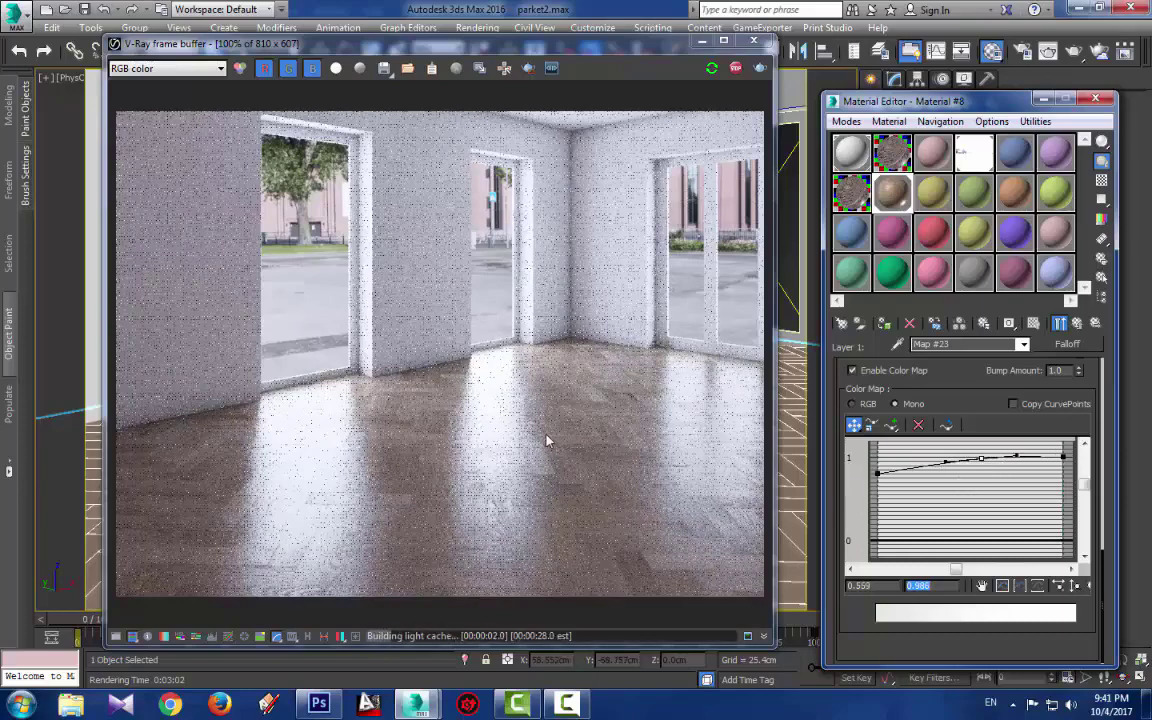
Limit the render to a region over the middle window's floor reflection and inspect the reflection up close
{"action": "left_click", "coordinate": [528, 68]}
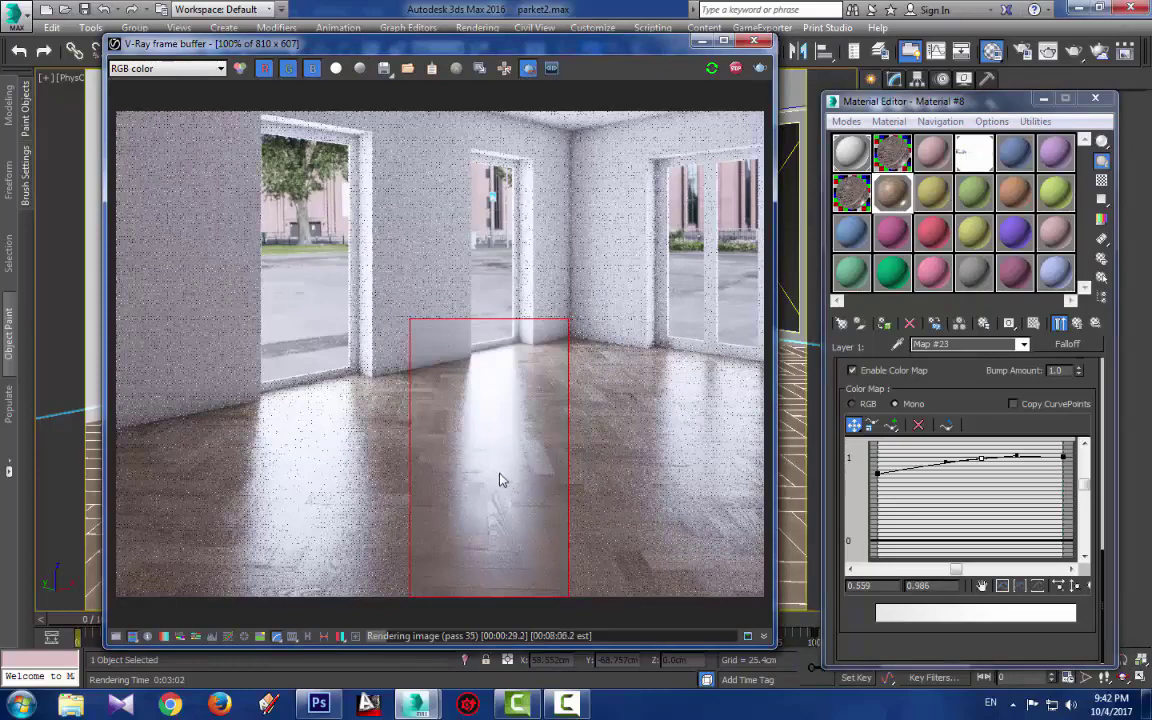
{"action": "scroll", "coordinate": [499, 474], "scroll_direction": "up", "scroll_amount": 1}
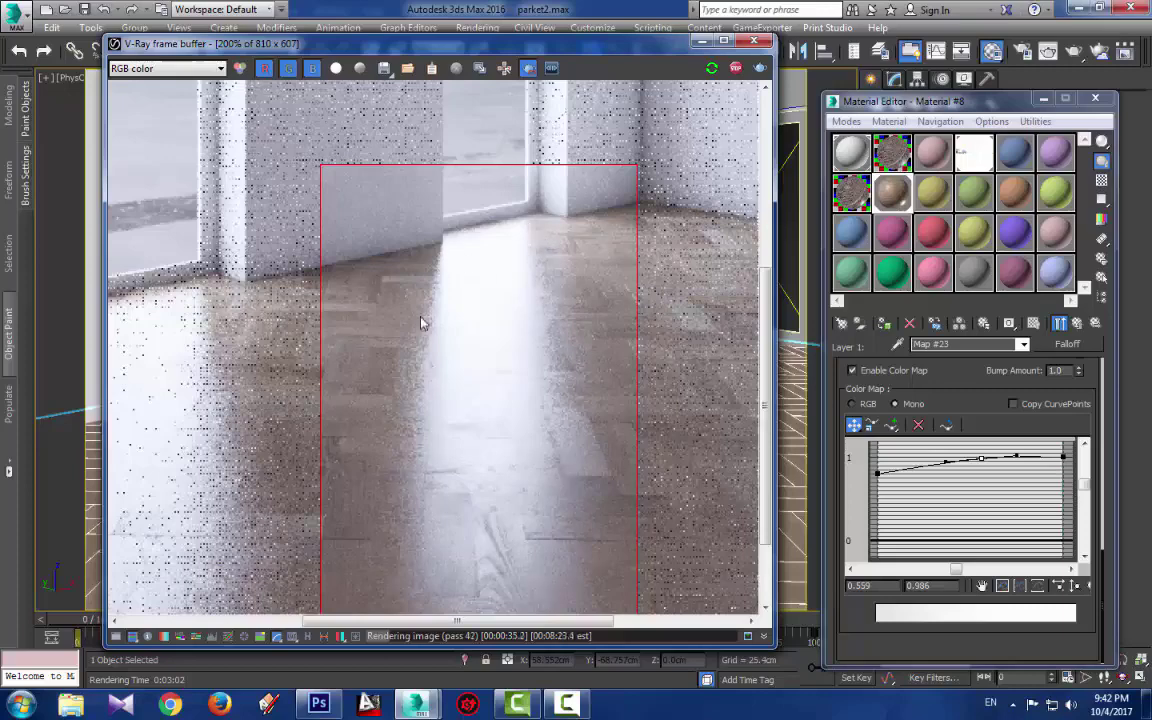
{"action": "scroll", "coordinate": [424, 321], "scroll_direction": "down", "scroll_amount": 1}
{"action": "scroll", "coordinate": [458, 527], "scroll_direction": "up", "scroll_amount": 1}
{"action": "scroll", "coordinate": [465, 567], "scroll_direction": "down", "scroll_amount": 1}
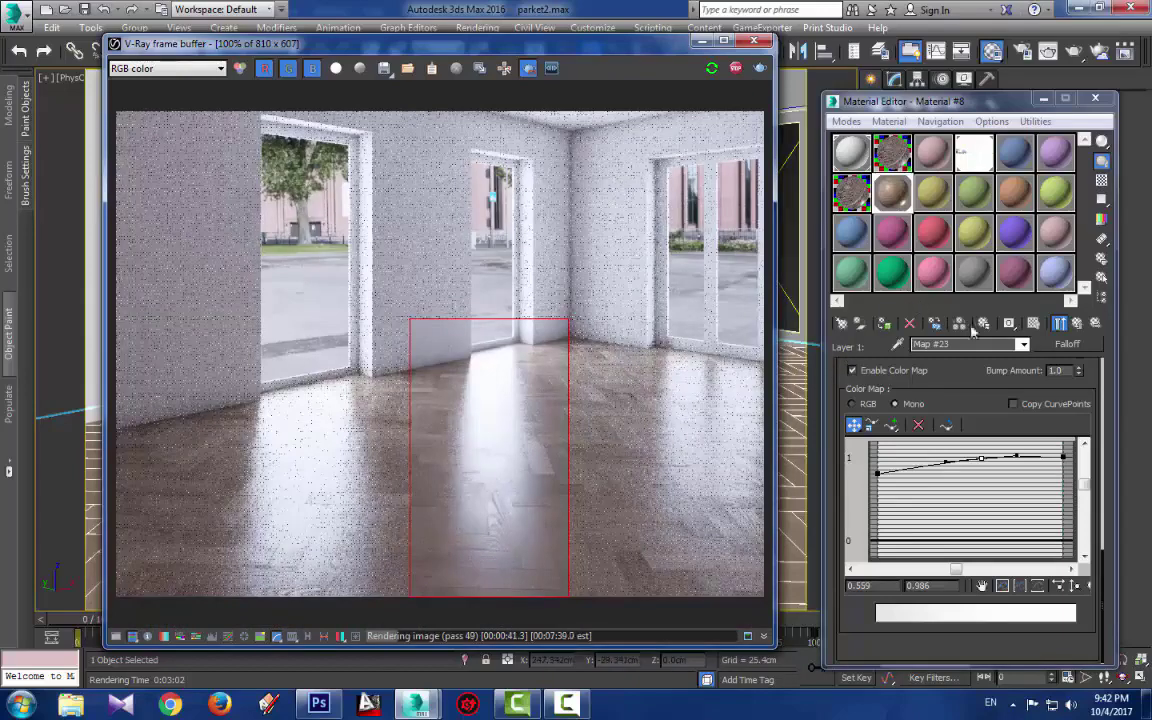
Return to the root of the VRayMtl floor material and assign a MultiTexture map to its Bump slot
{"action": "left_click", "coordinate": [1077, 324]}
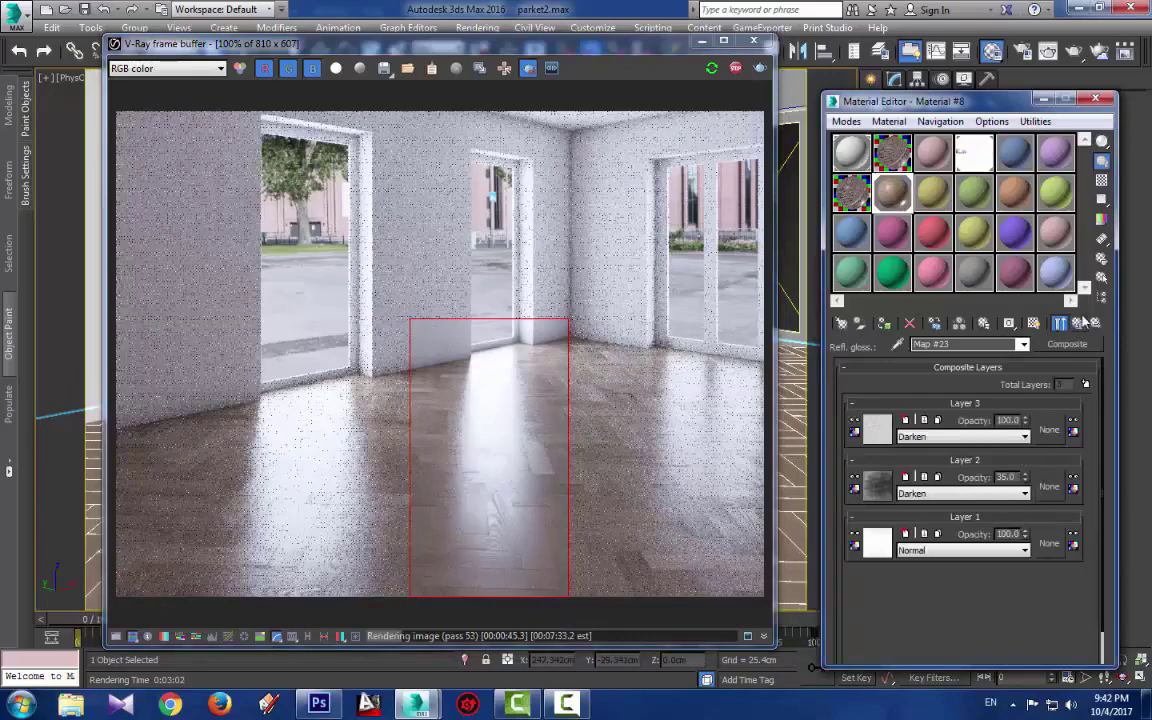
{"action": "left_click", "coordinate": [1077, 324]}
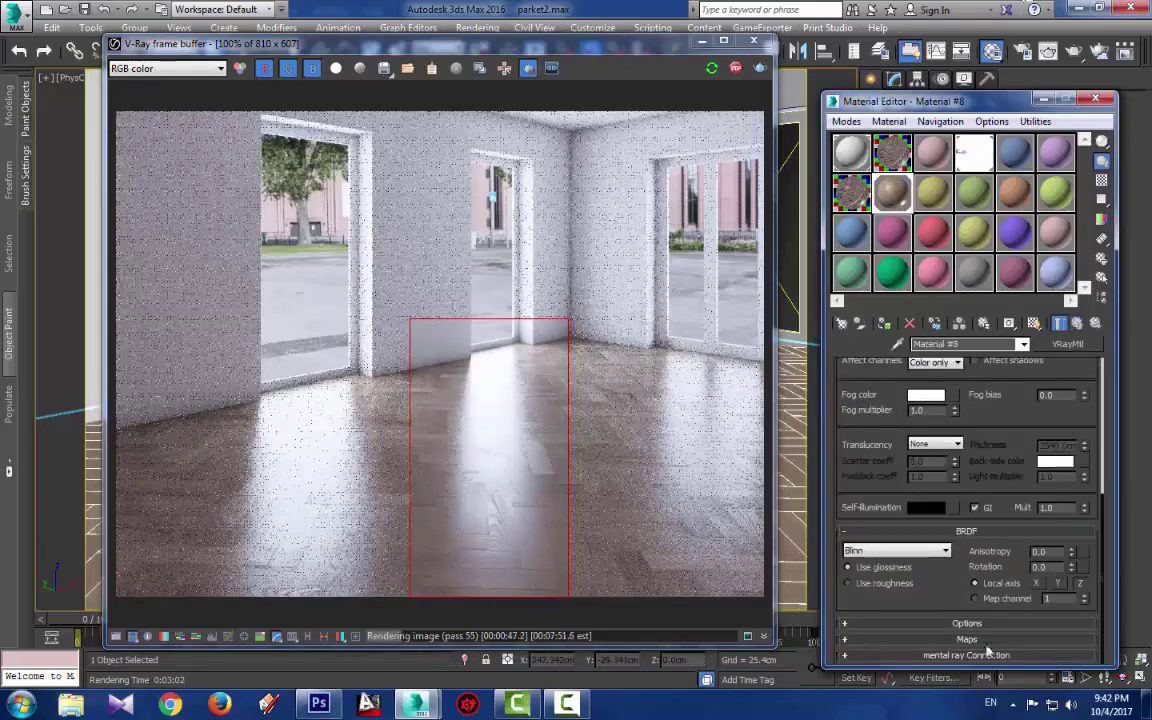
{"action": "left_click", "coordinate": [984, 641]}
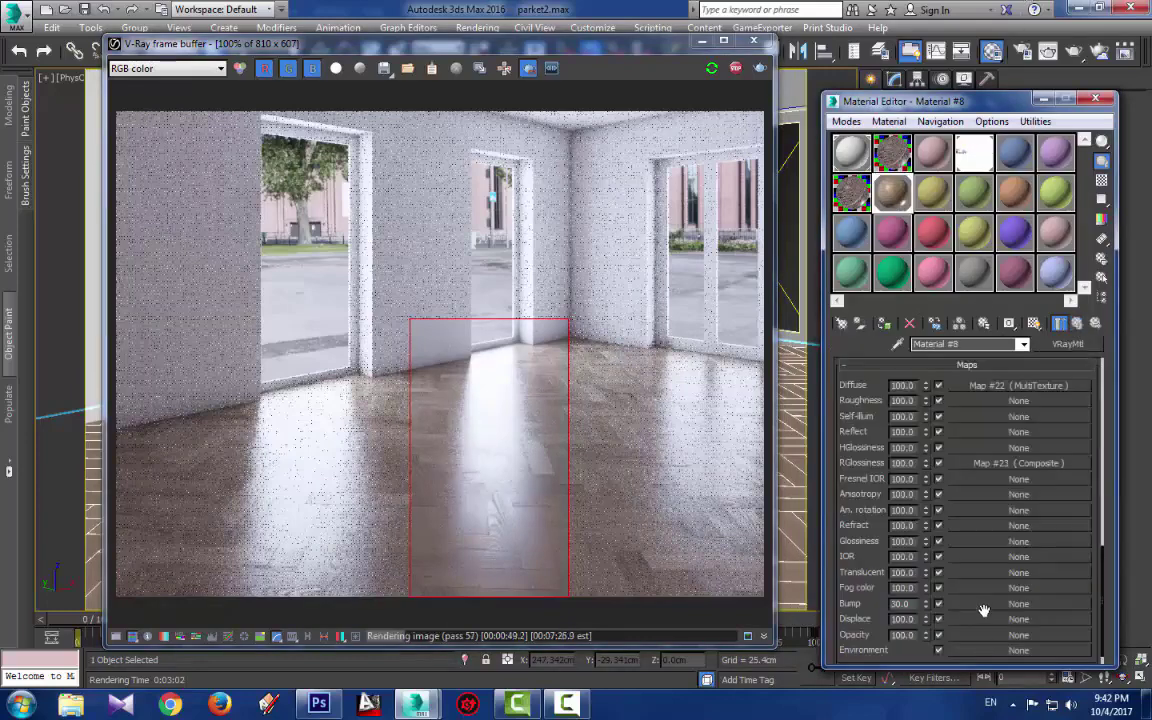
{"action": "left_click", "coordinate": [984, 606]}
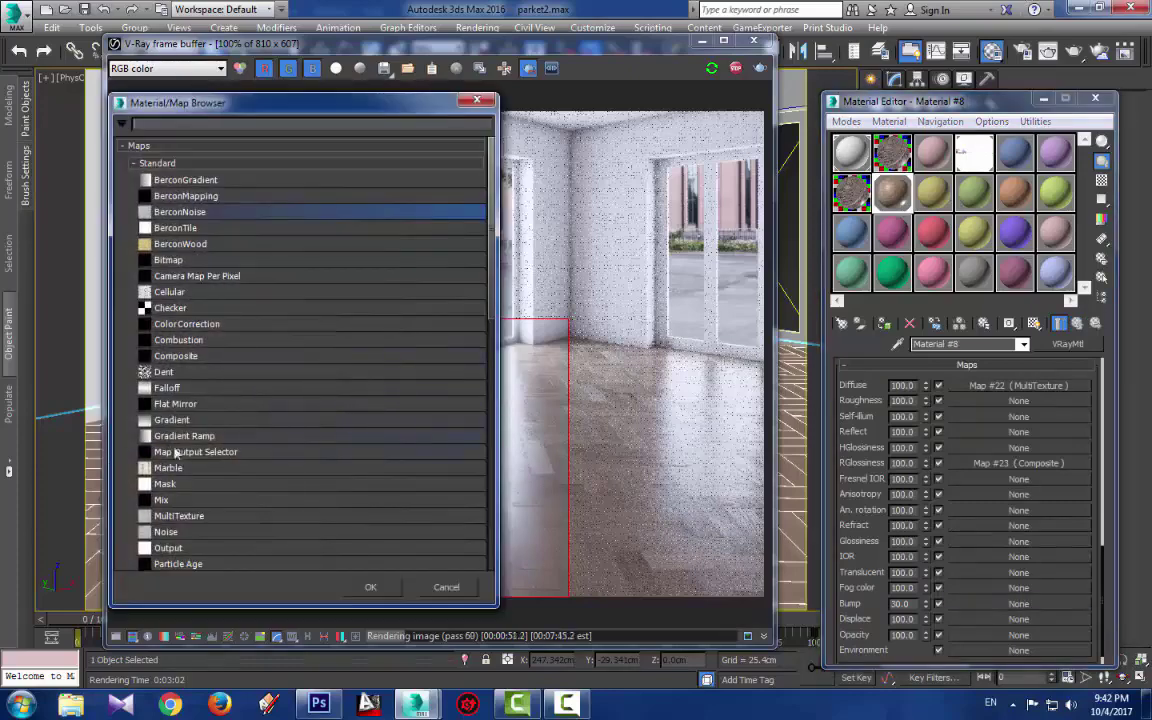
{"action": "left_click", "coordinate": [179, 516]}
{"action": "left_click", "coordinate": [370, 587]}
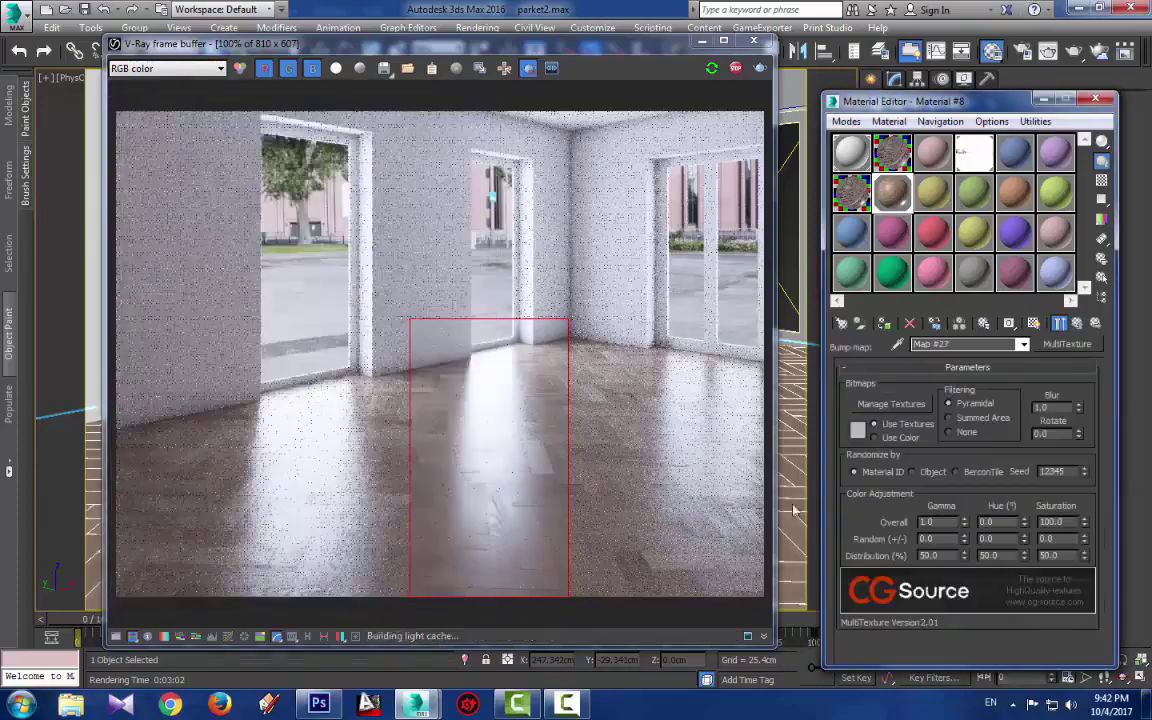
Add all the textures from the wood floor bump folder to the bump MultiTexture and set its blur to 0.01
{"action": "left_click", "coordinate": [891, 404]}
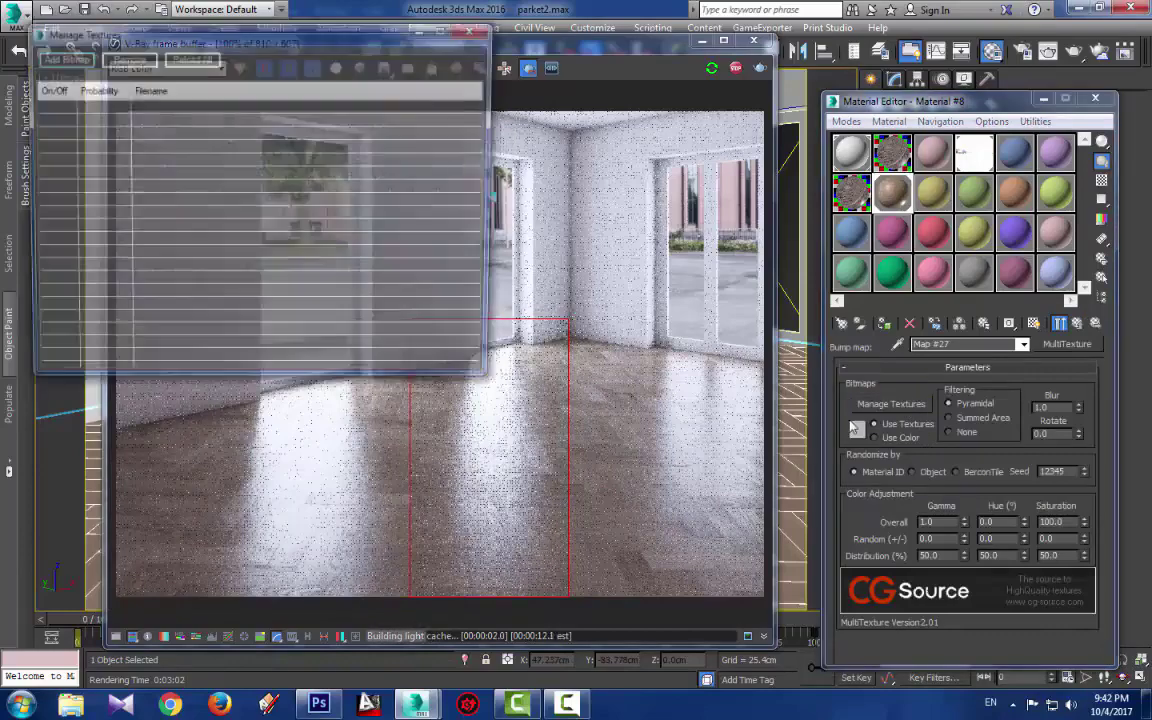
{"action": "left_click", "coordinate": [64, 58]}
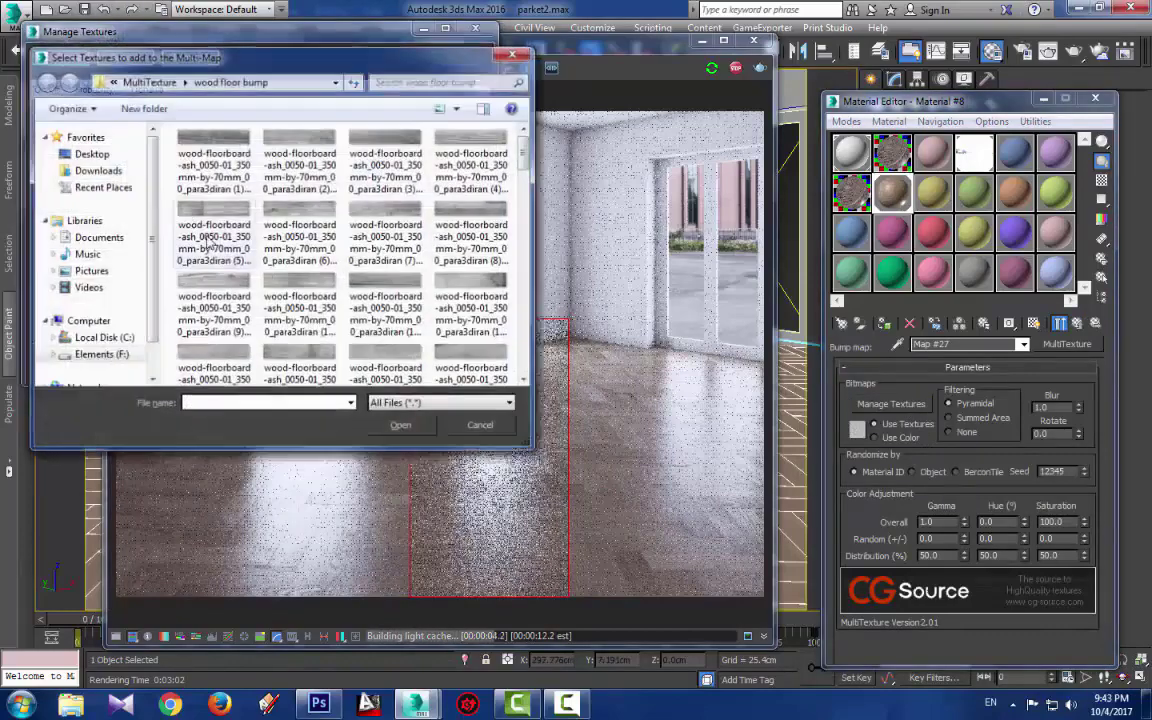
{"action": "left_click", "coordinate": [213, 165]}
{"action": "scroll", "coordinate": [420, 300], "scroll_direction": "down", "scroll_amount": 10}
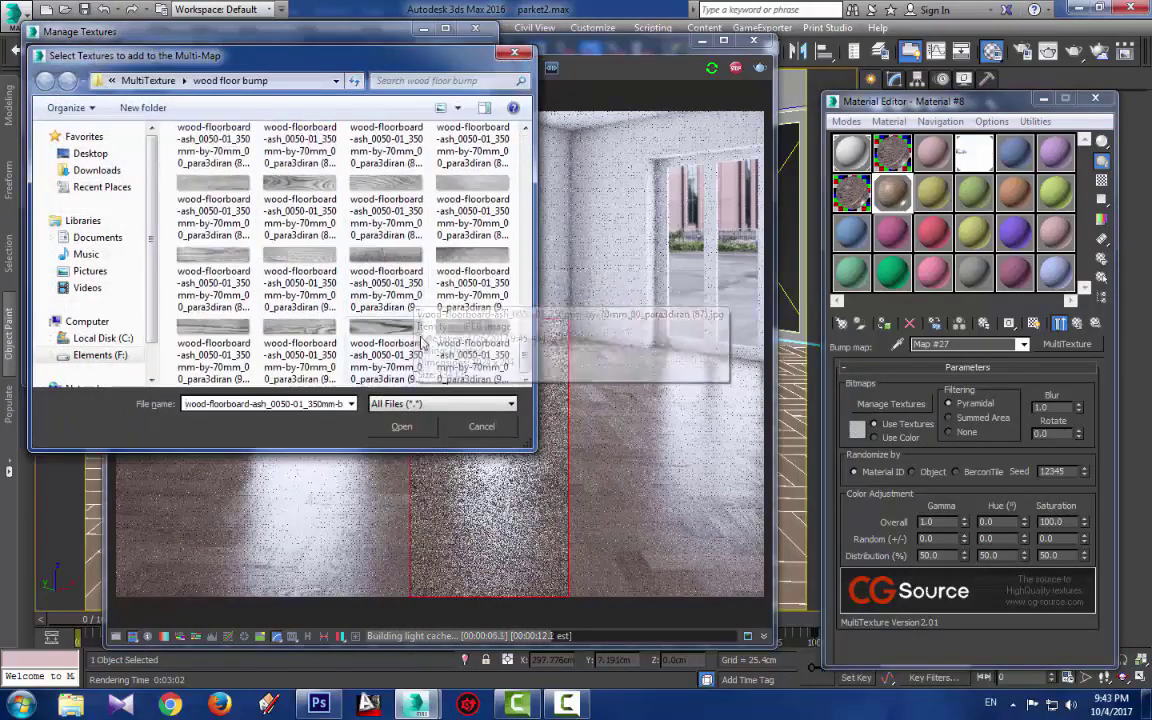
{"action": "key", "text": "ctrl+a"}
{"action": "key", "text": "Return"}
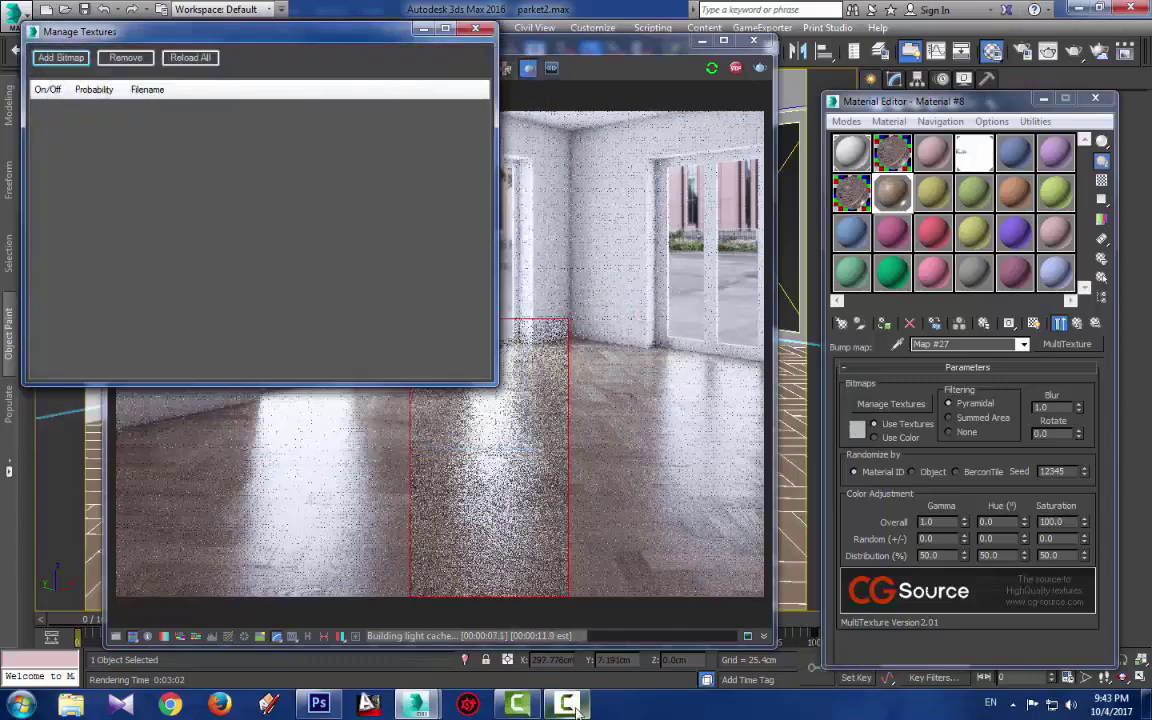
{"action": "mouse_move", "coordinate": [576, 708]}
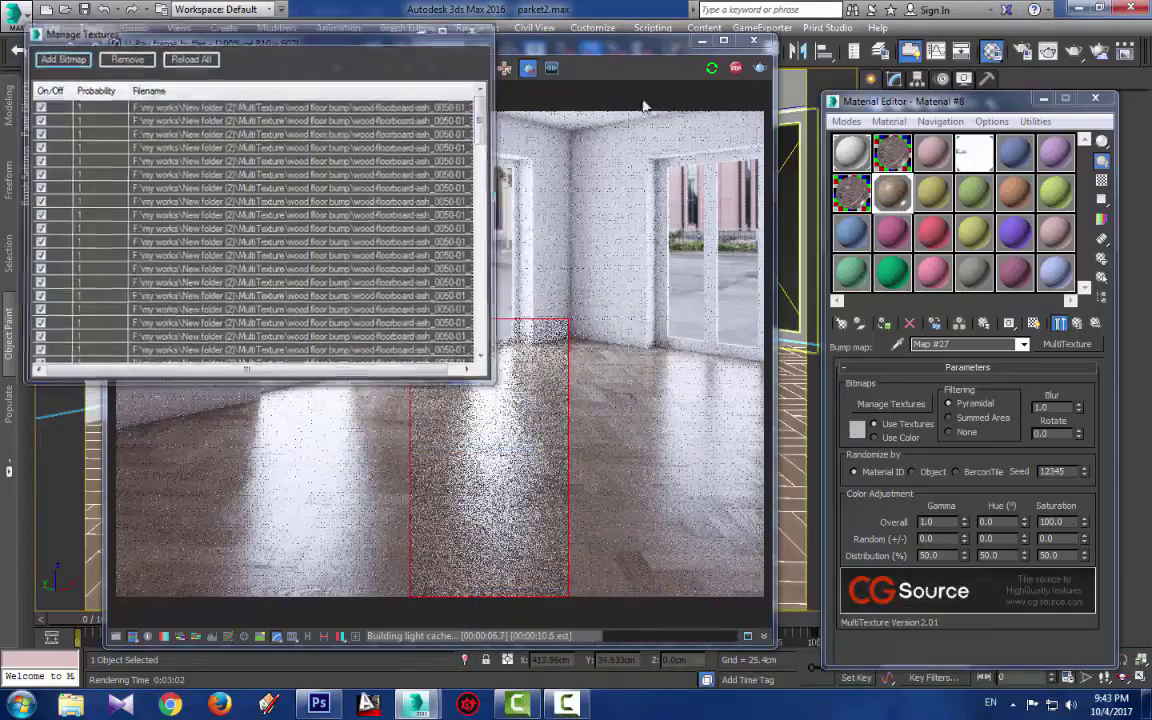
{"action": "left_click", "coordinate": [481, 33]}
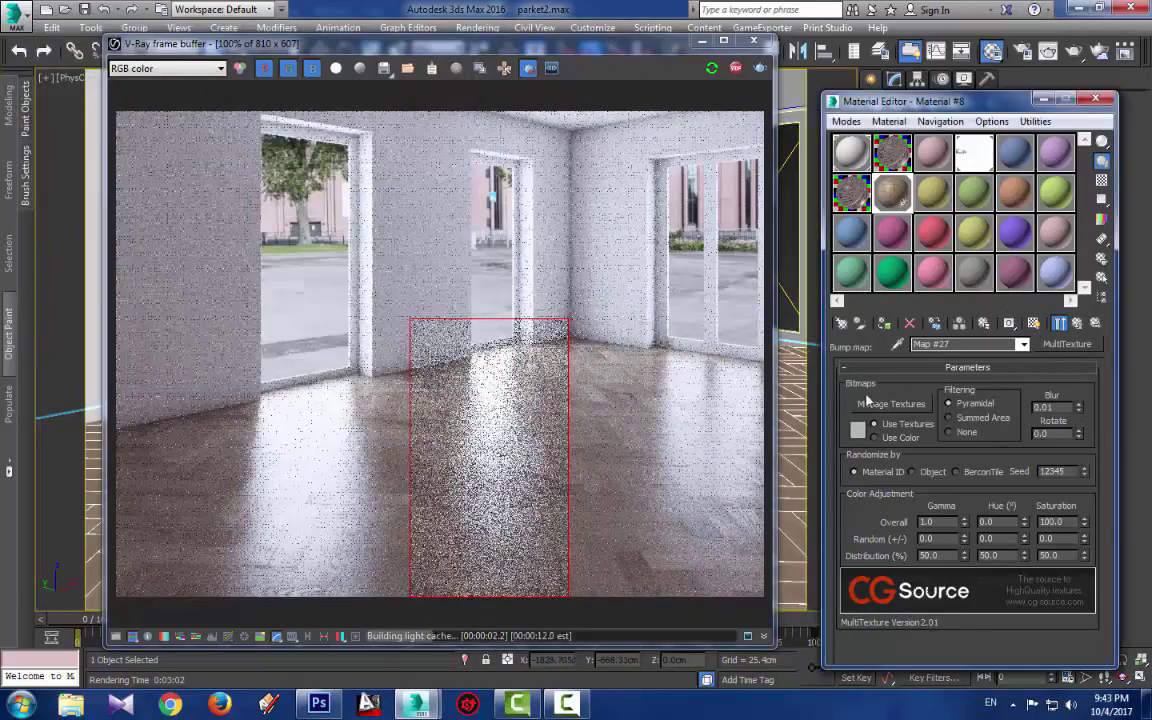
Review the Falloff, MultiTexture and BerconNoise layers of the Composite map in the reflection glossiness slot
{"action": "left_click", "coordinate": [1077, 323]}
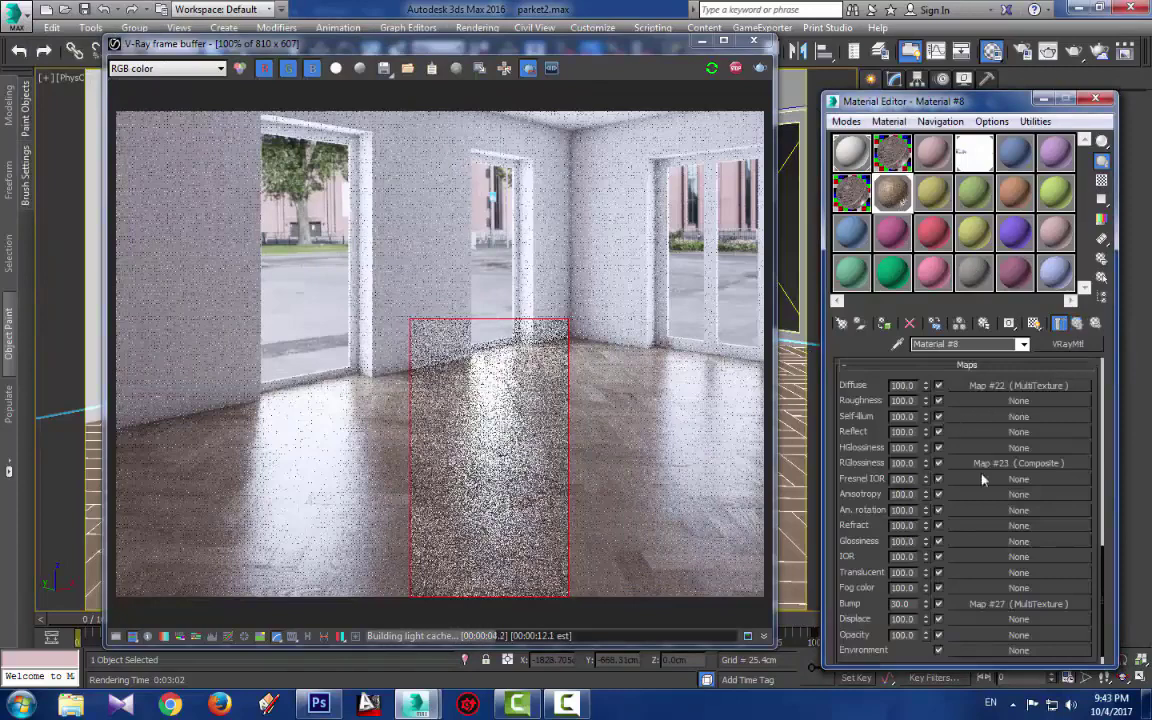
{"action": "left_click", "coordinate": [1018, 463]}
{"action": "left_click", "coordinate": [874, 540]}
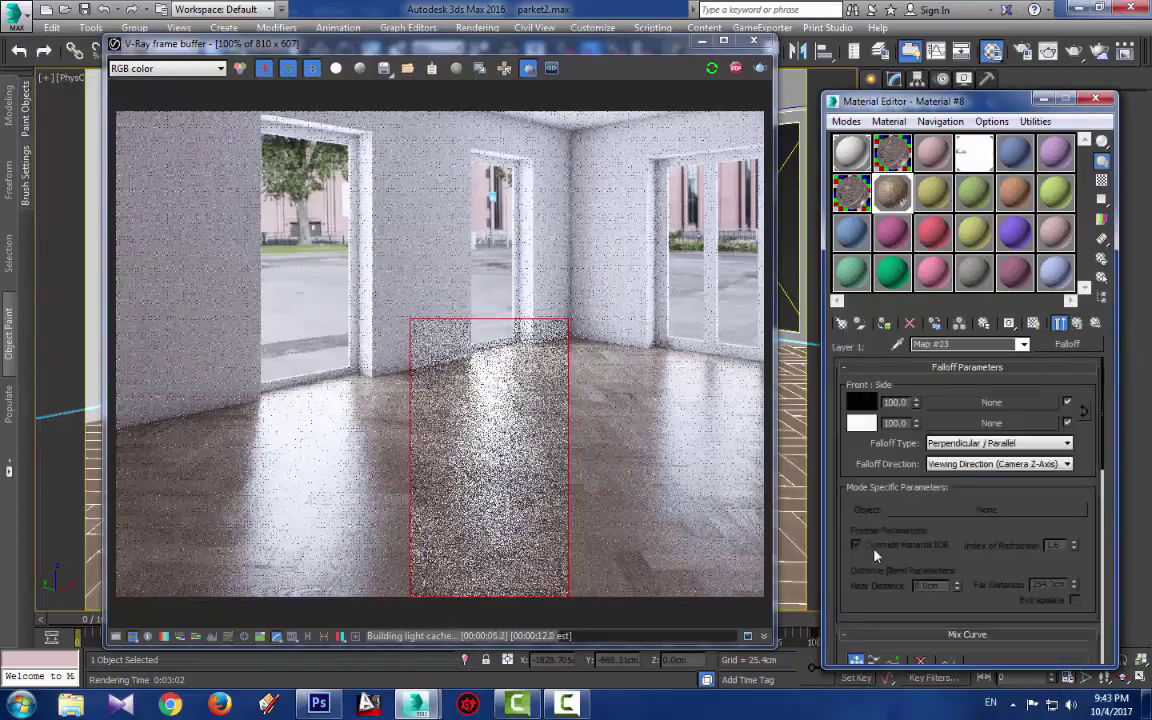
{"action": "left_click", "coordinate": [1077, 323]}
{"action": "left_click", "coordinate": [963, 471]}
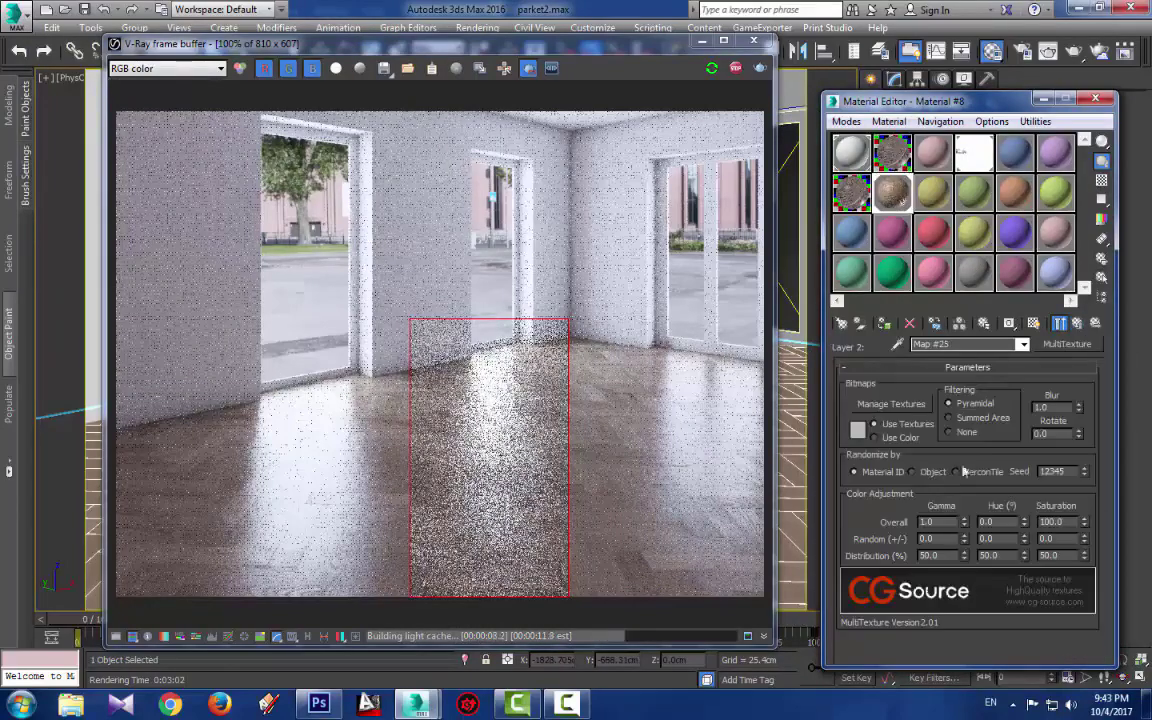
{"action": "left_click", "coordinate": [1077, 323]}
{"action": "left_click", "coordinate": [963, 547]}
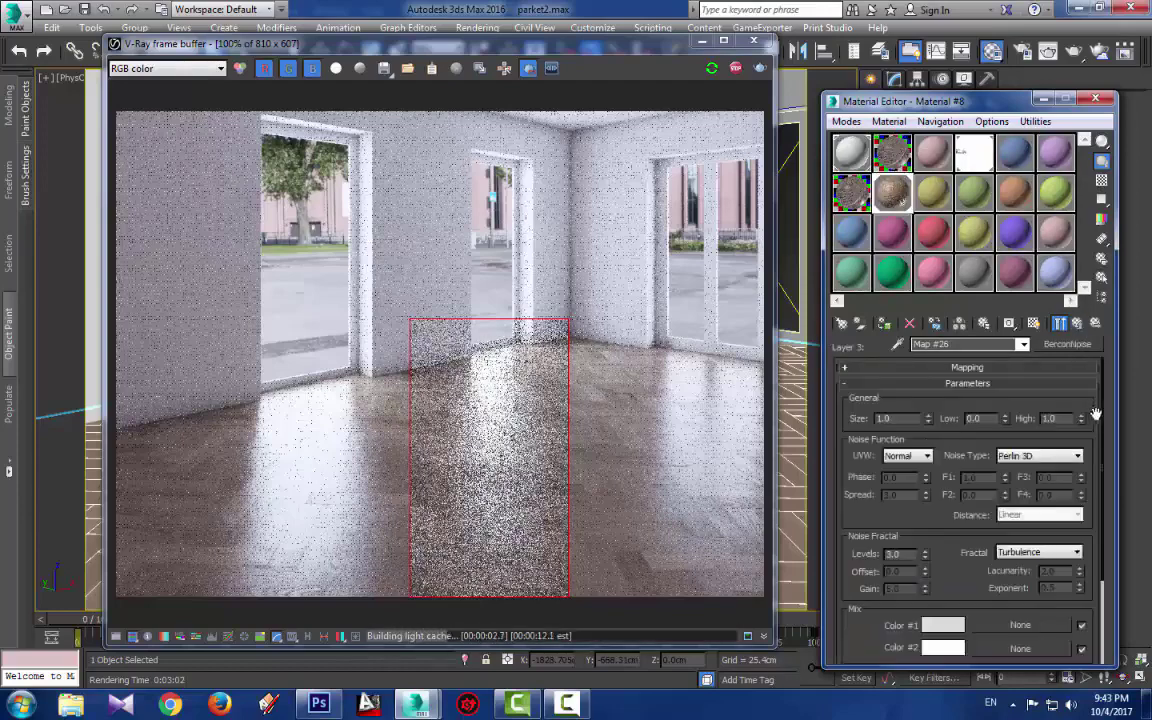
{"action": "left_click", "coordinate": [1022, 343]}
{"action": "left_click", "coordinate": [900, 250]}
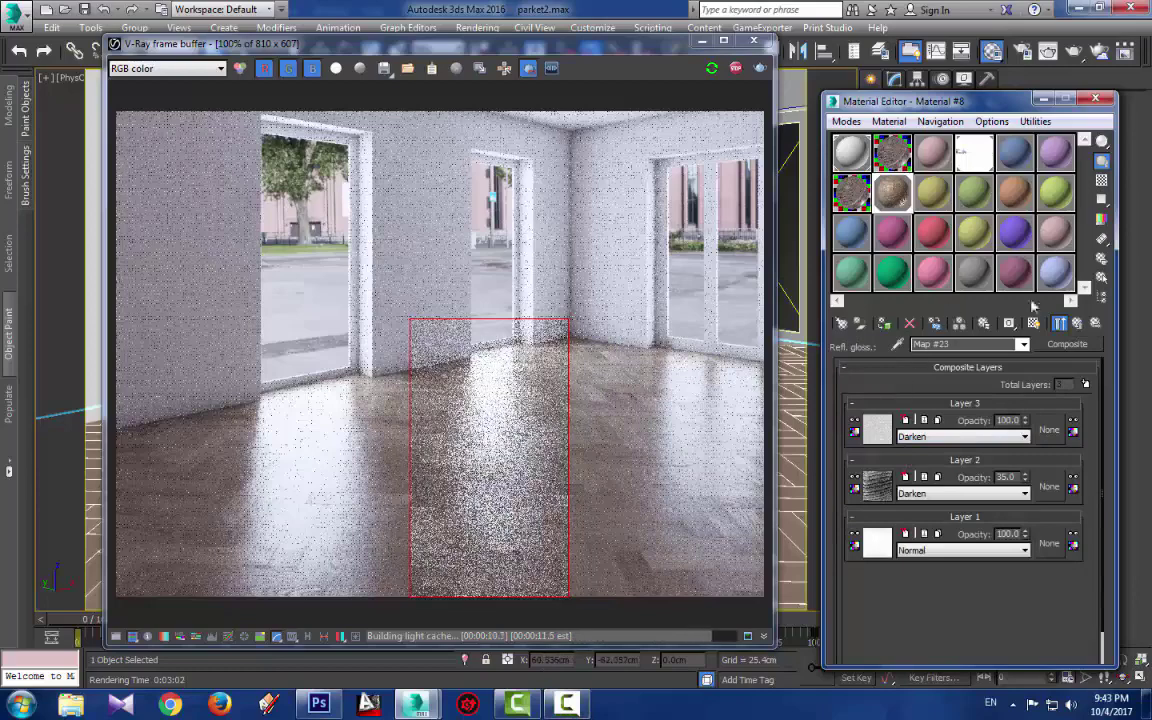
Return to the root of the floor material and set the Bump amount to 10
{"action": "left_click", "coordinate": [1079, 322]}
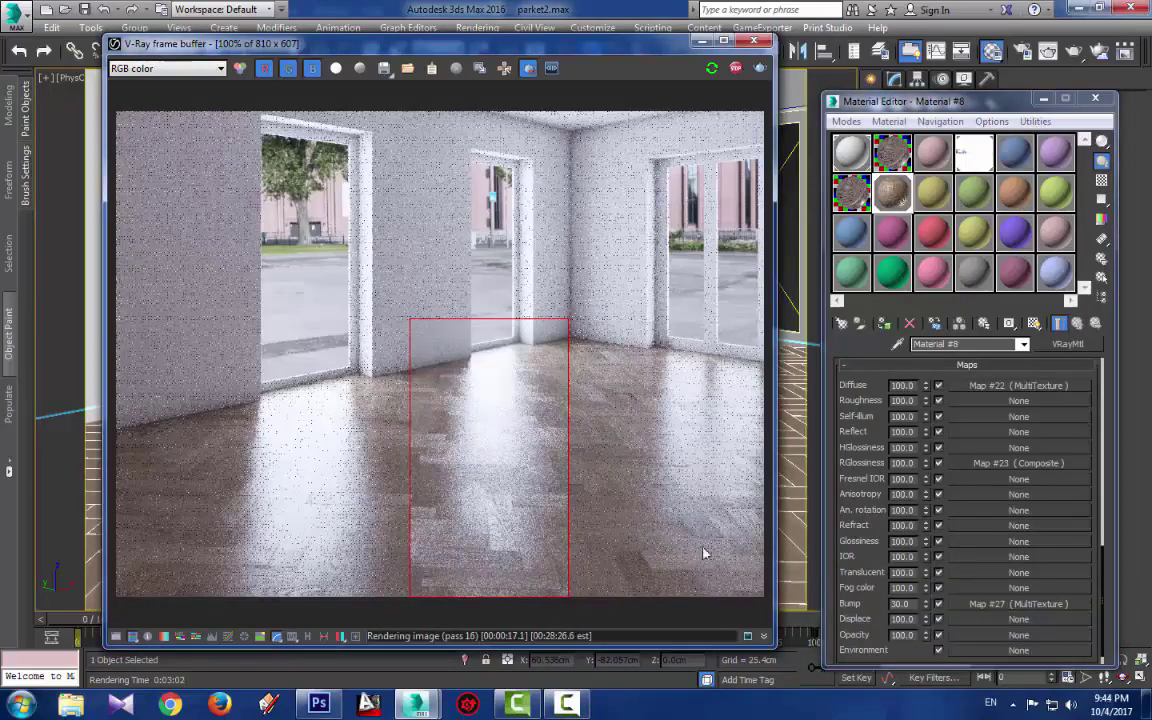
{"action": "double_click", "coordinate": [900, 604]}
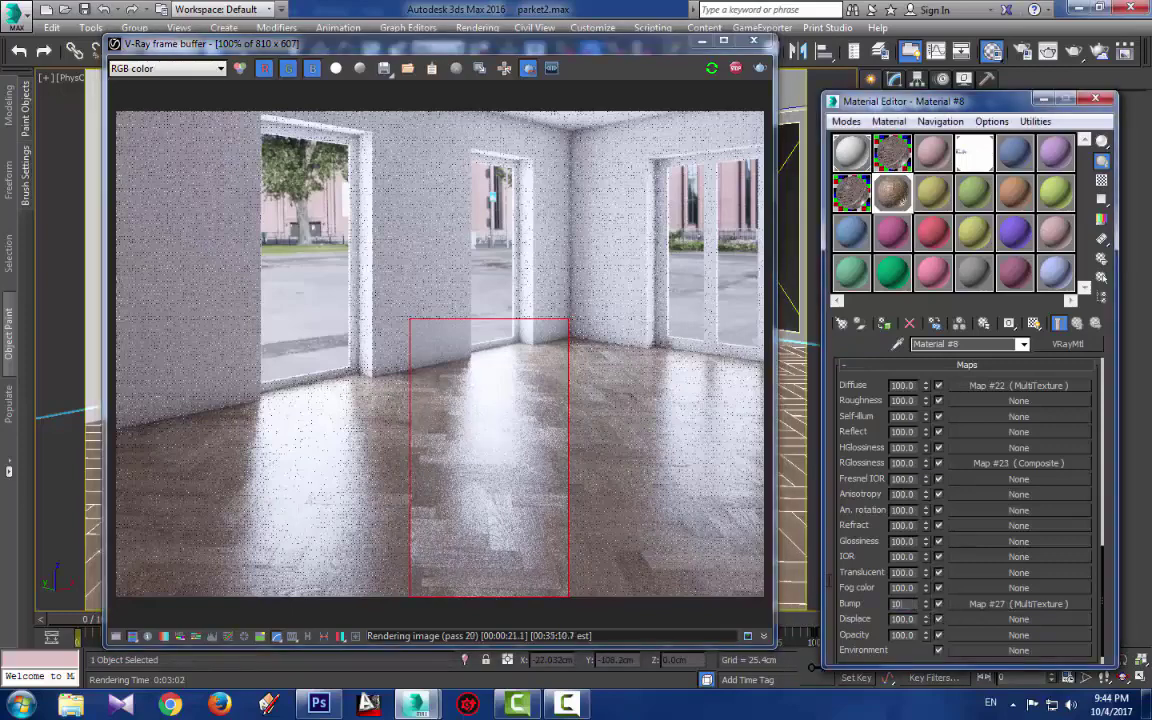
{"action": "type", "text": "10"}
{"action": "key", "text": "Return"}
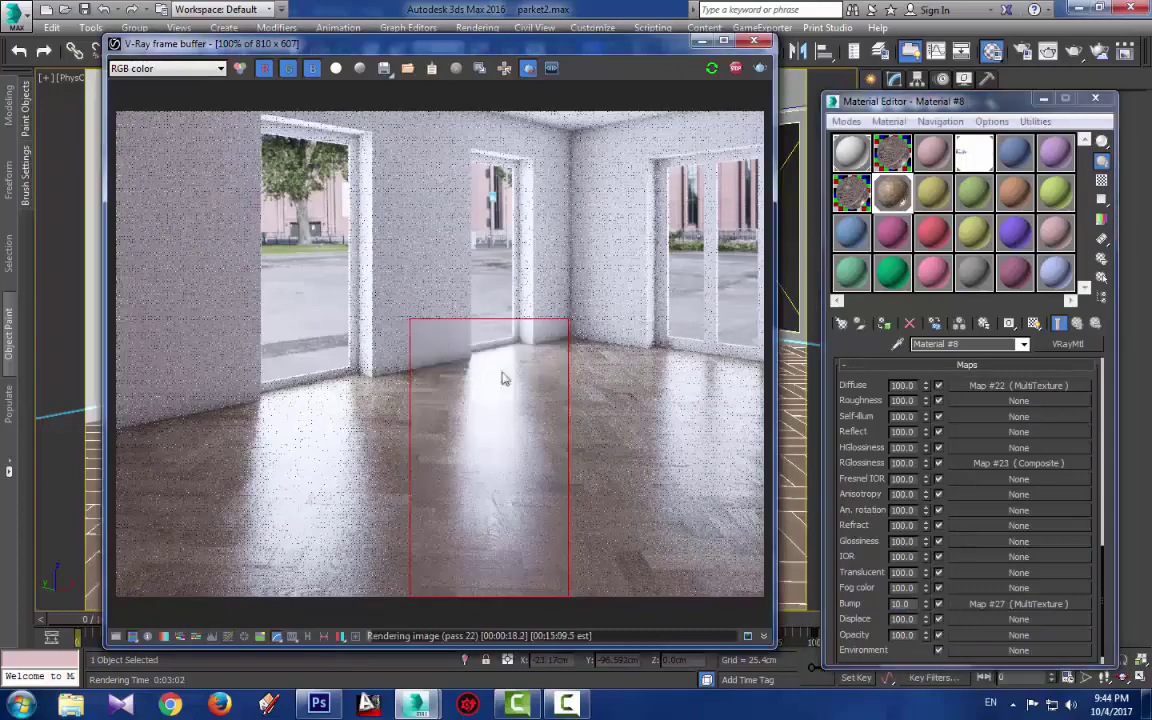
Switch to Photoshop to examine the floor reflections in the two reference parquet photos, and return to 3ds Max
{"action": "key", "text": "alt+Tab"}
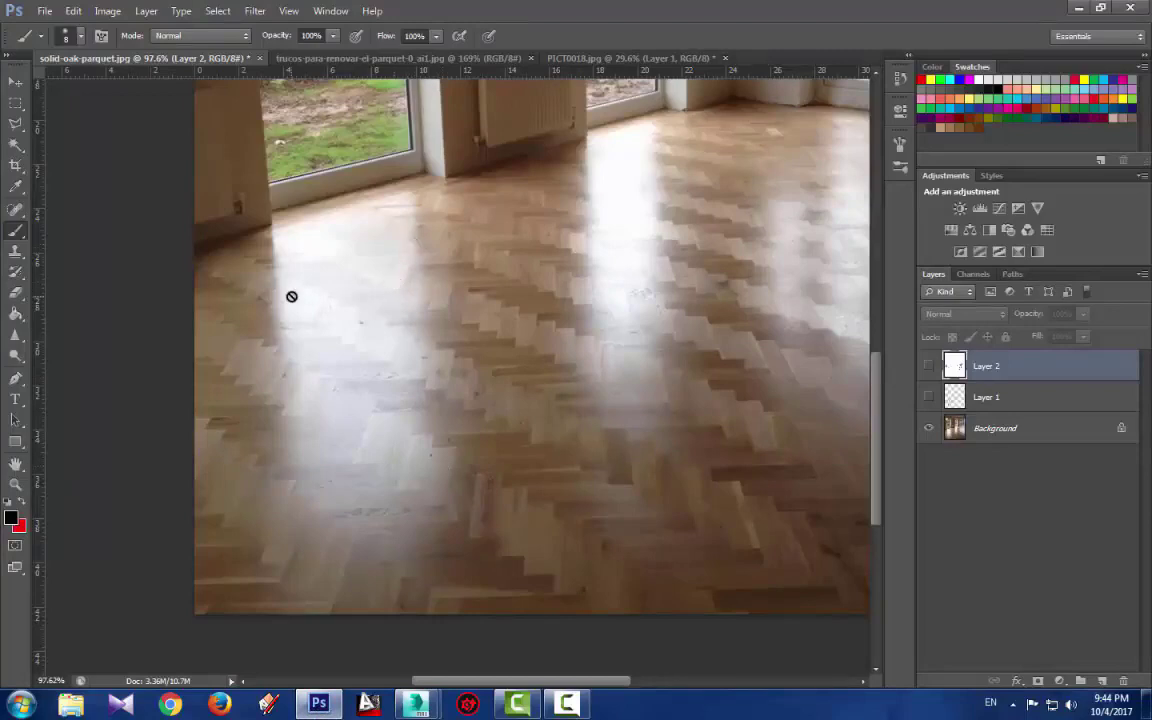
{"action": "scroll", "coordinate": [287, 288], "scroll_direction": "up", "scroll_amount": 5, "text": "alt"}
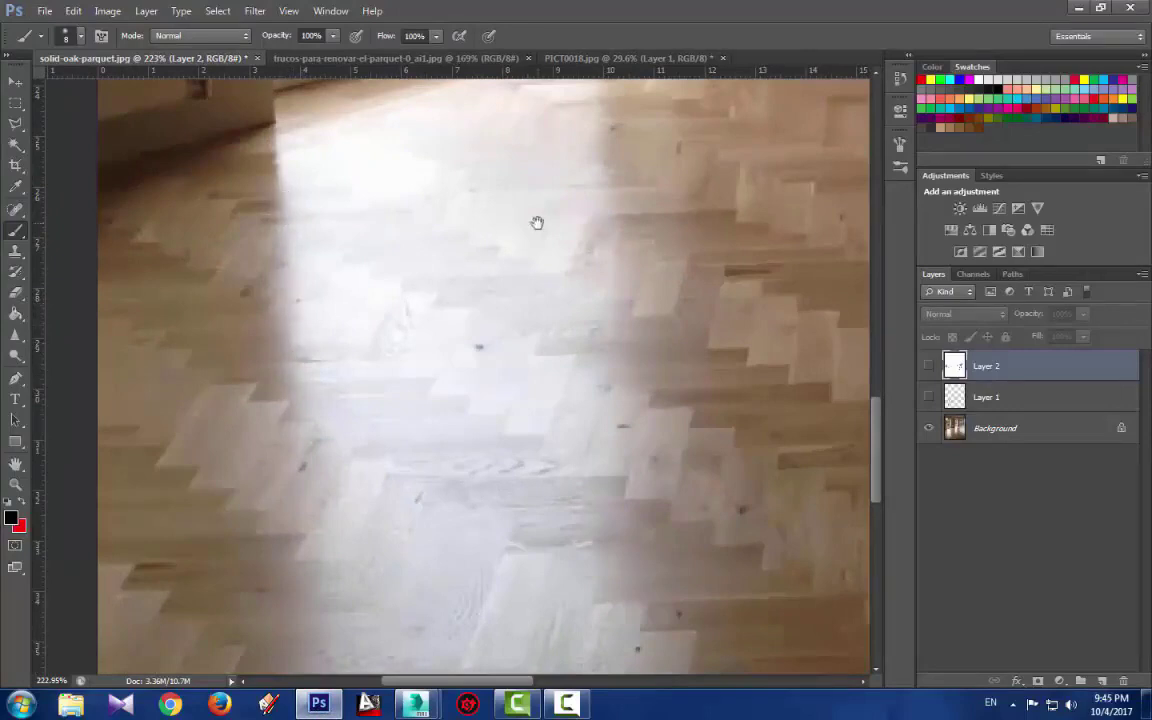
{"action": "left_click_drag", "start_coordinate": [524, 249], "coordinate": [301, 399]}
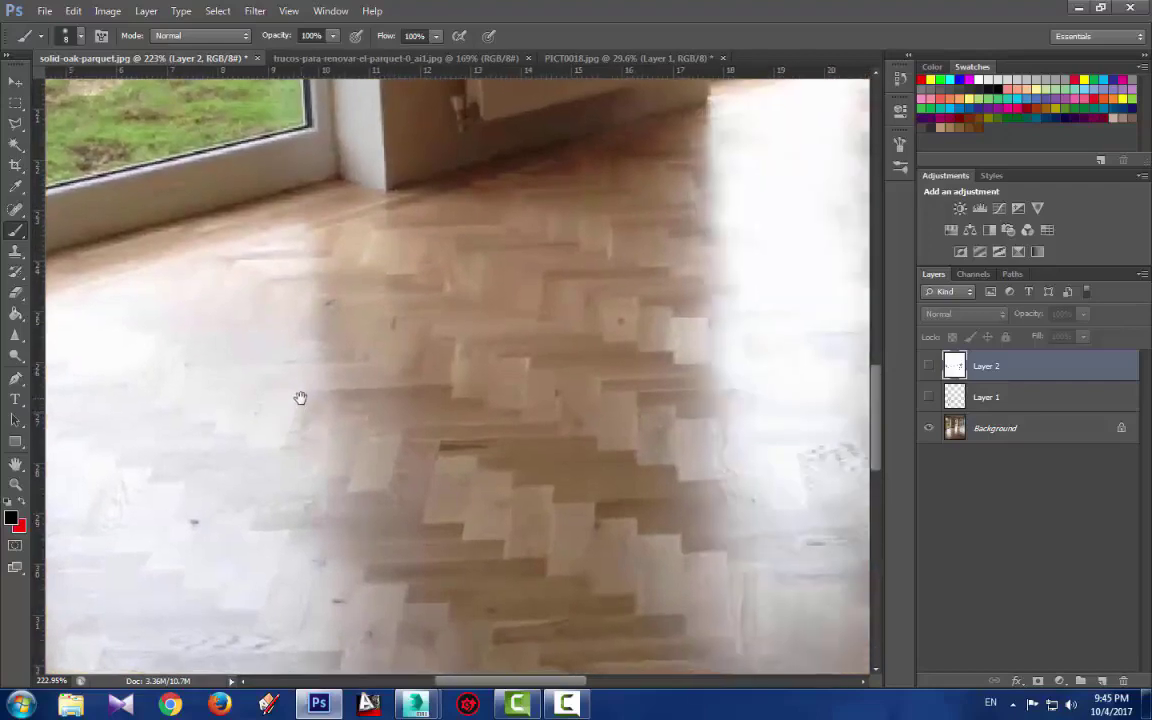
{"action": "mouse_move", "coordinate": [530, 360]}
{"action": "left_mouse_down"}
{"action": "mouse_move", "coordinate": [411, 363]}
{"action": "mouse_move", "coordinate": [321, 417]}
{"action": "mouse_move", "coordinate": [368, 388]}
{"action": "mouse_move", "coordinate": [499, 354]}
{"action": "mouse_move", "coordinate": [479, 384]}
{"action": "left_mouse_up"}
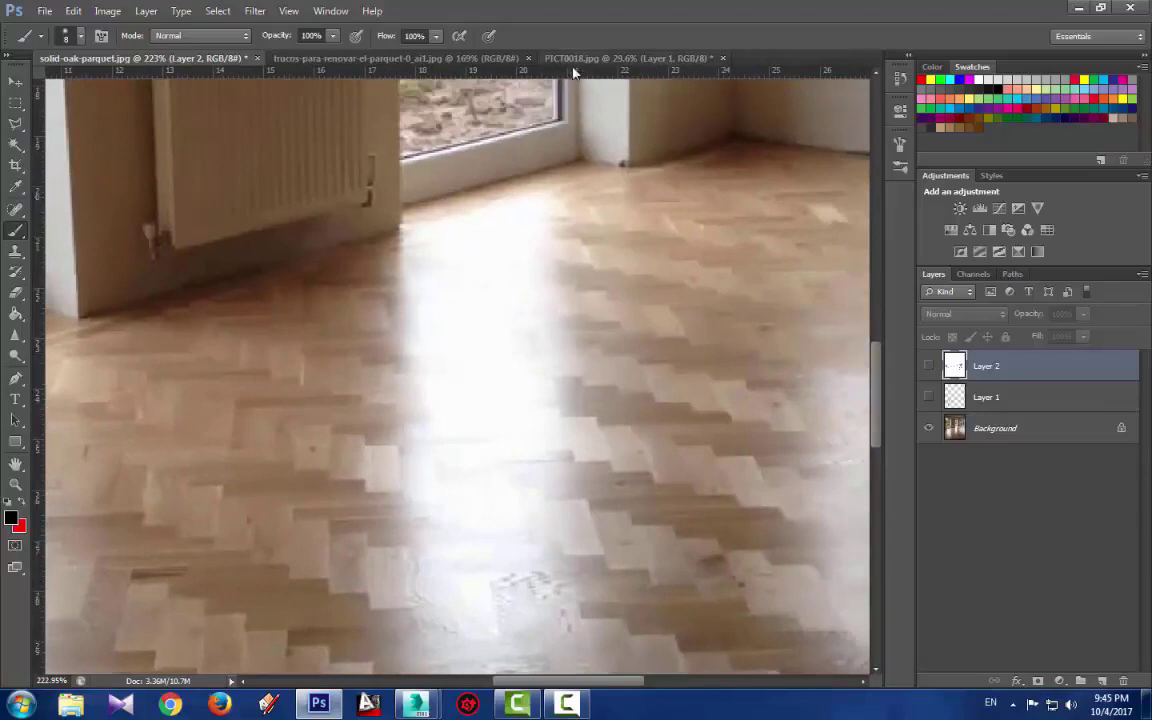
{"action": "left_click", "coordinate": [384, 57]}
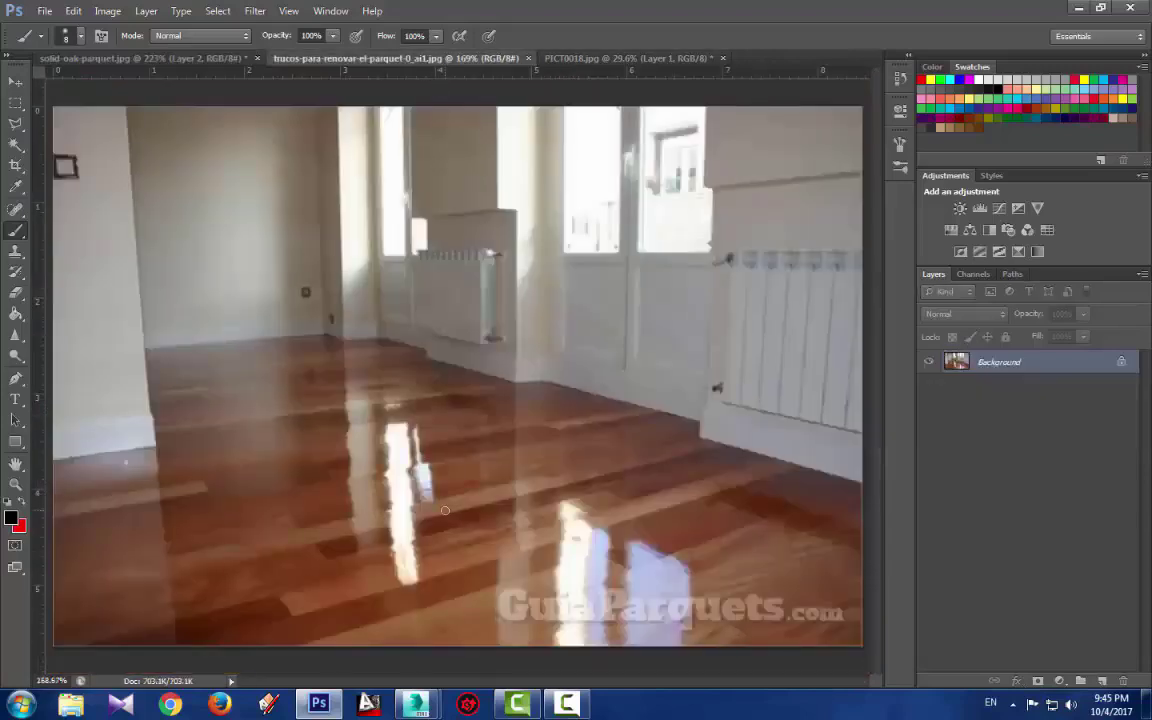
{"action": "scroll", "coordinate": [416, 558], "scroll_direction": "up", "scroll_amount": 2, "text": "alt"}
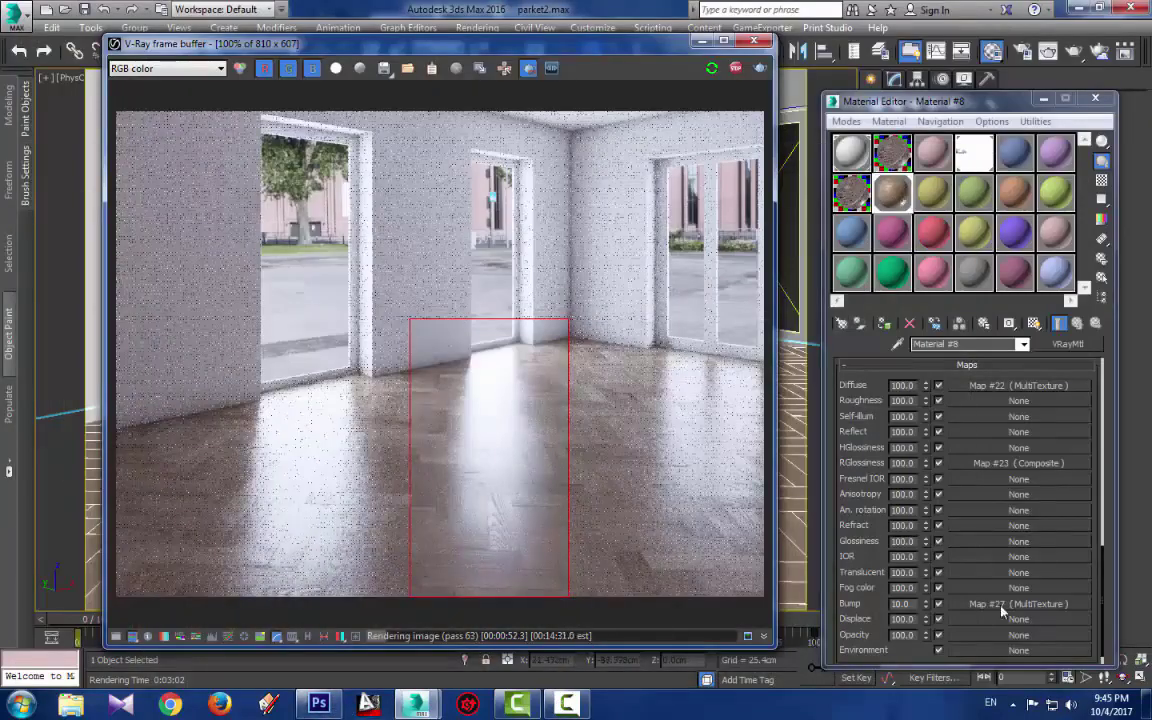
Replace the bump slot's MultiTexture with a Composite map, keeping the old map as a sub-map
{"action": "left_click", "coordinate": [995, 605]}
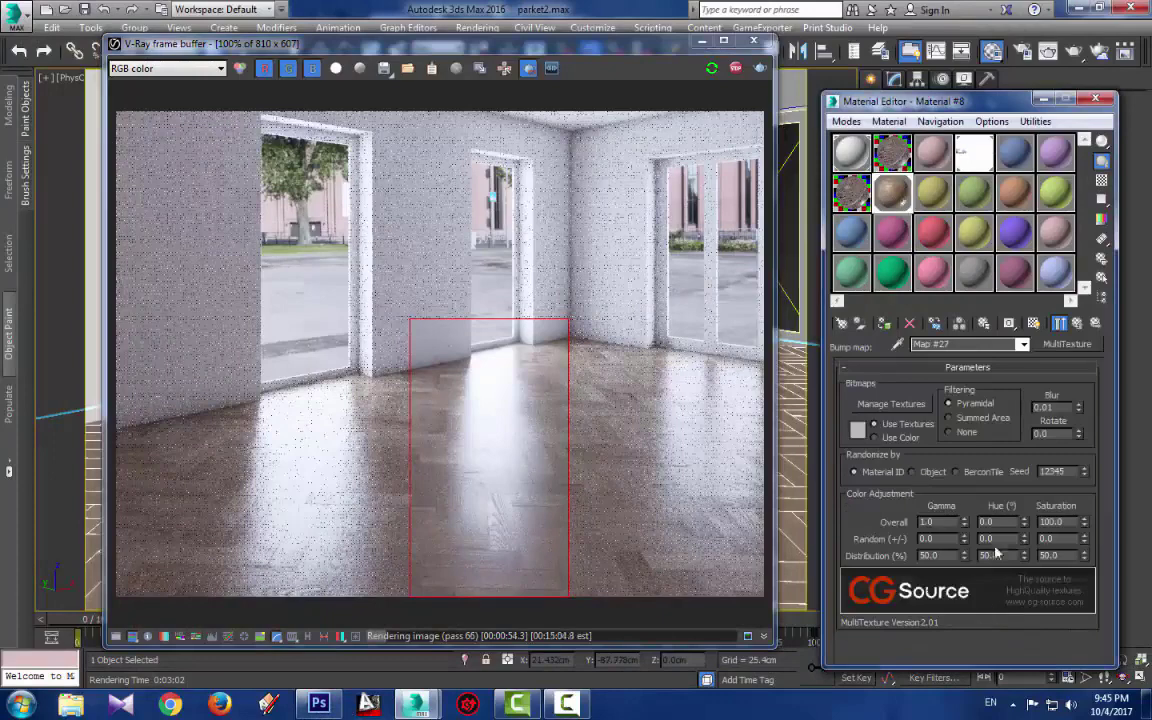
{"action": "left_click", "coordinate": [1066, 344]}
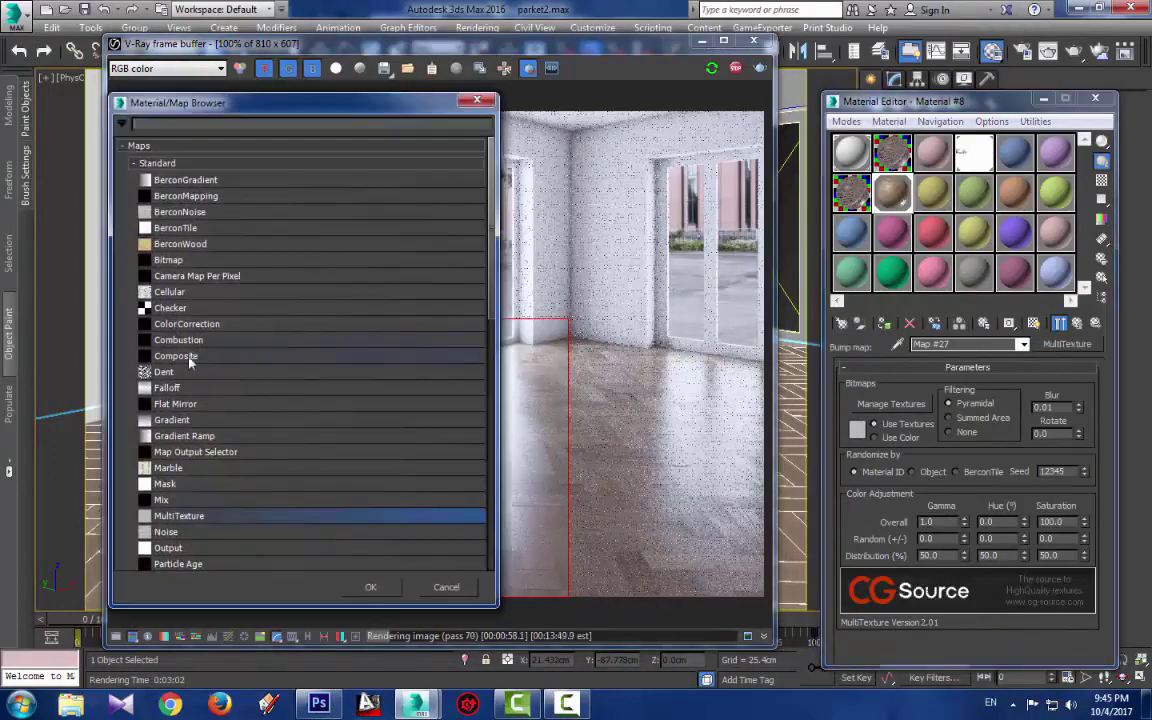
{"action": "left_click", "coordinate": [190, 358]}
{"action": "left_click", "coordinate": [368, 590]}
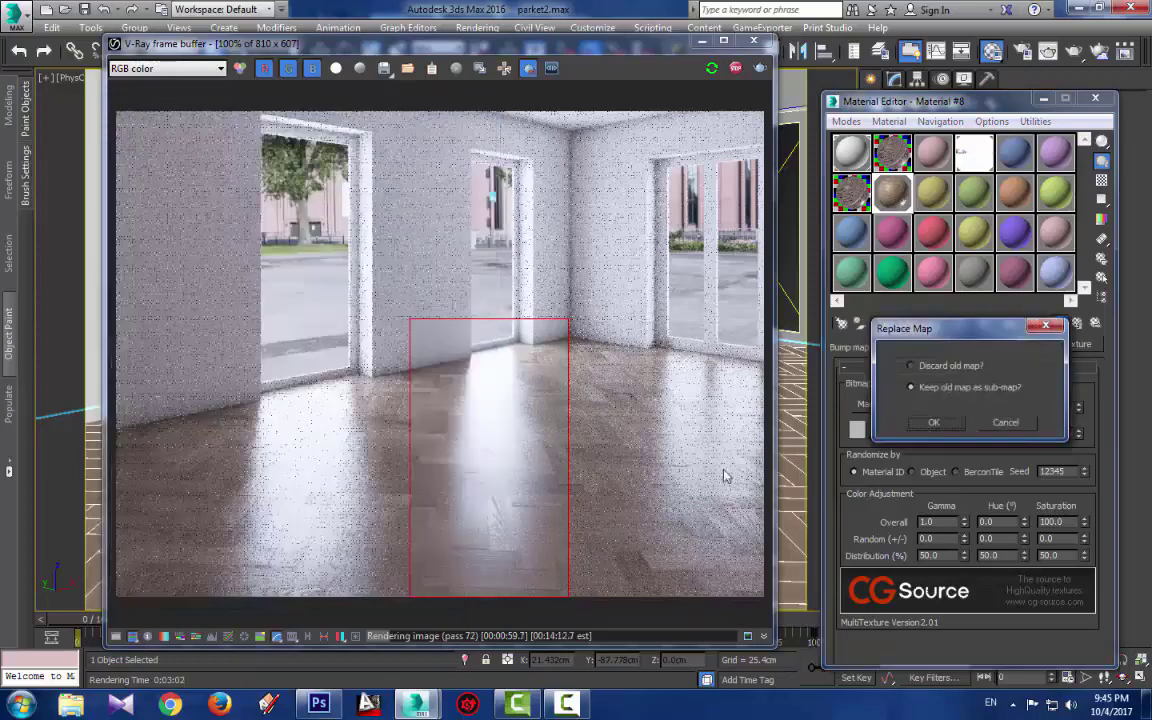
{"action": "left_click", "coordinate": [946, 423]}
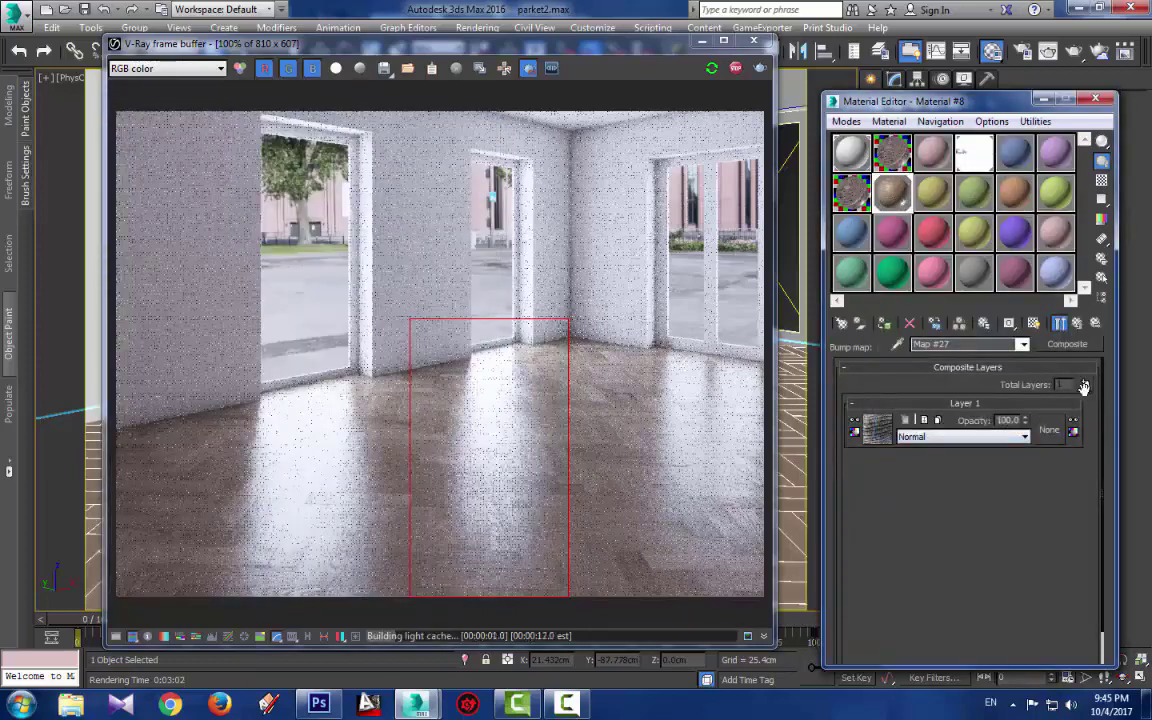
Add a second layer to the bump Composite, load a BerconNoise map in it and set the noise size to 2.0
{"action": "left_click", "coordinate": [1084, 385]}
{"action": "left_click", "coordinate": [876, 430]}
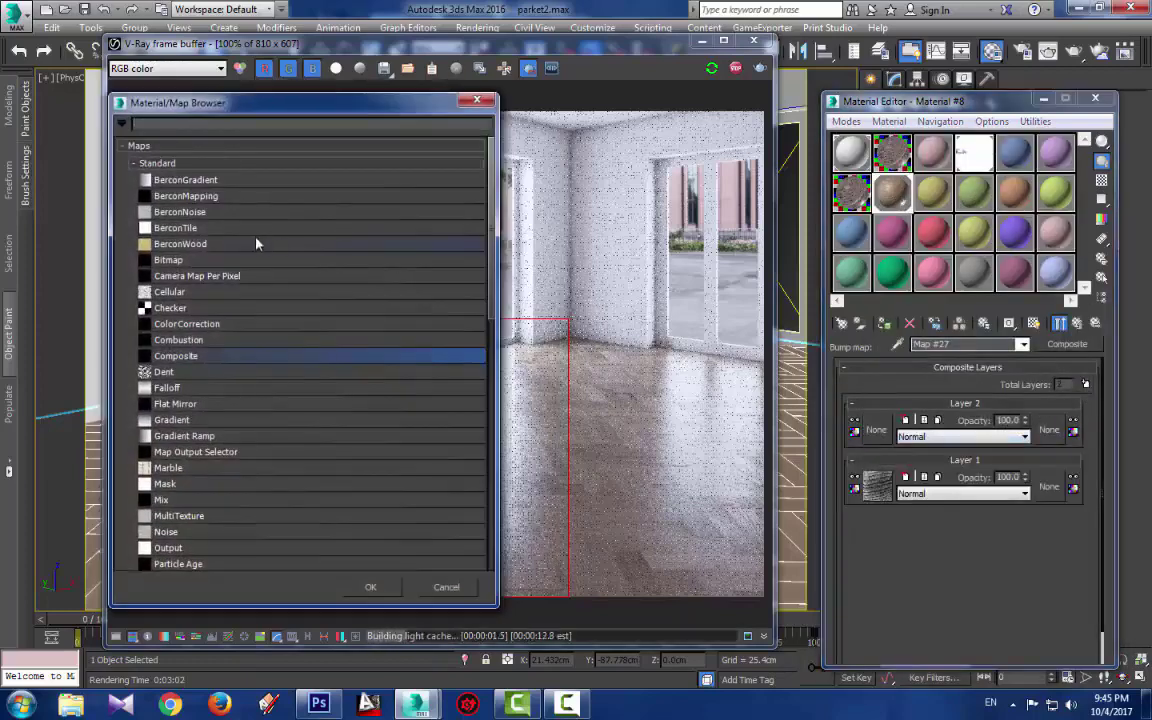
{"action": "left_click", "coordinate": [180, 212]}
{"action": "left_click", "coordinate": [370, 587]}
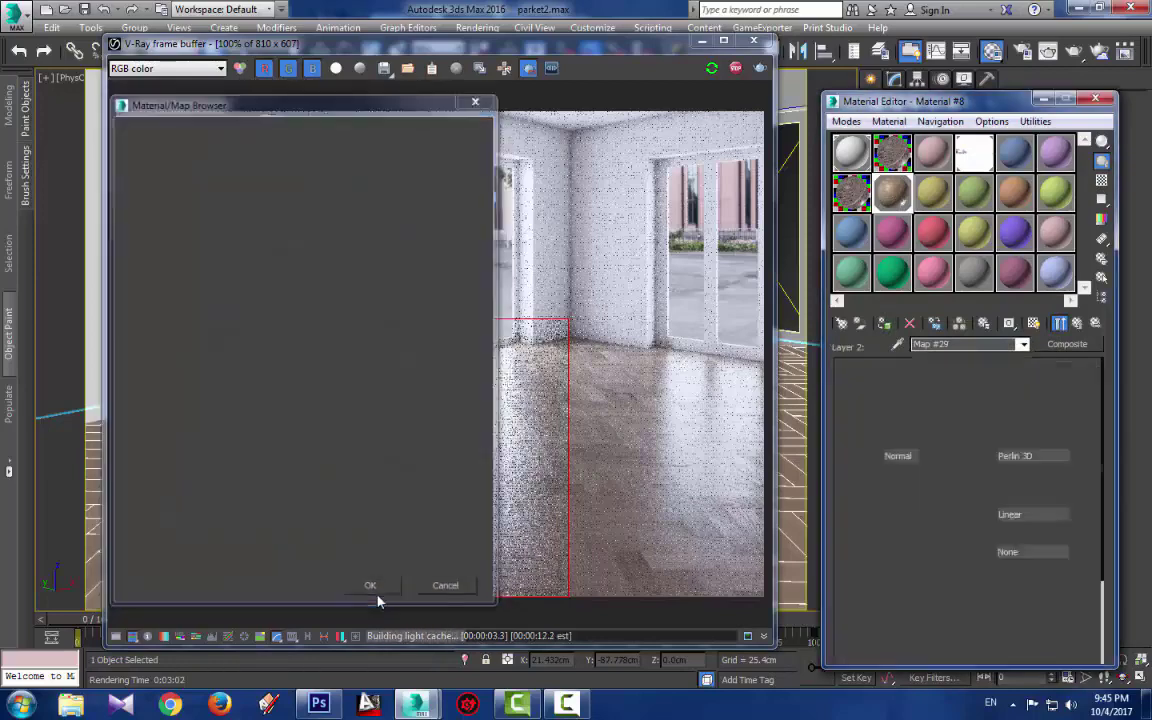
{"action": "double_click", "coordinate": [886, 418]}
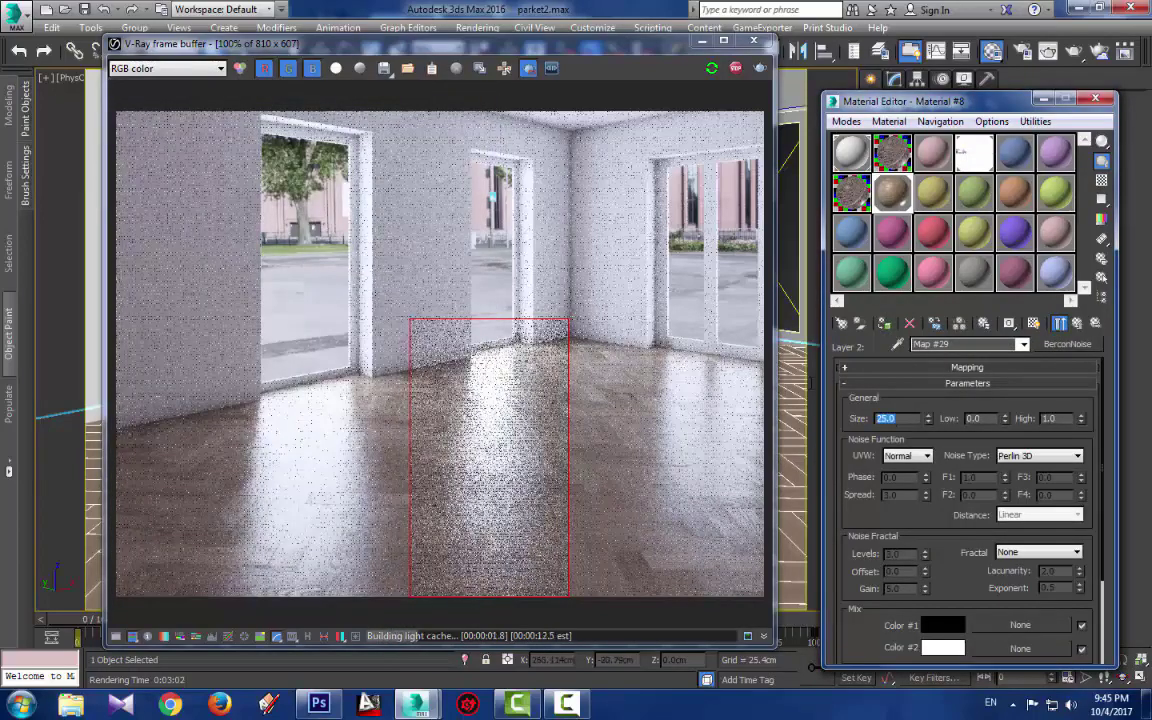
{"action": "type", "text": "2"}
{"action": "key", "text": "Return"}
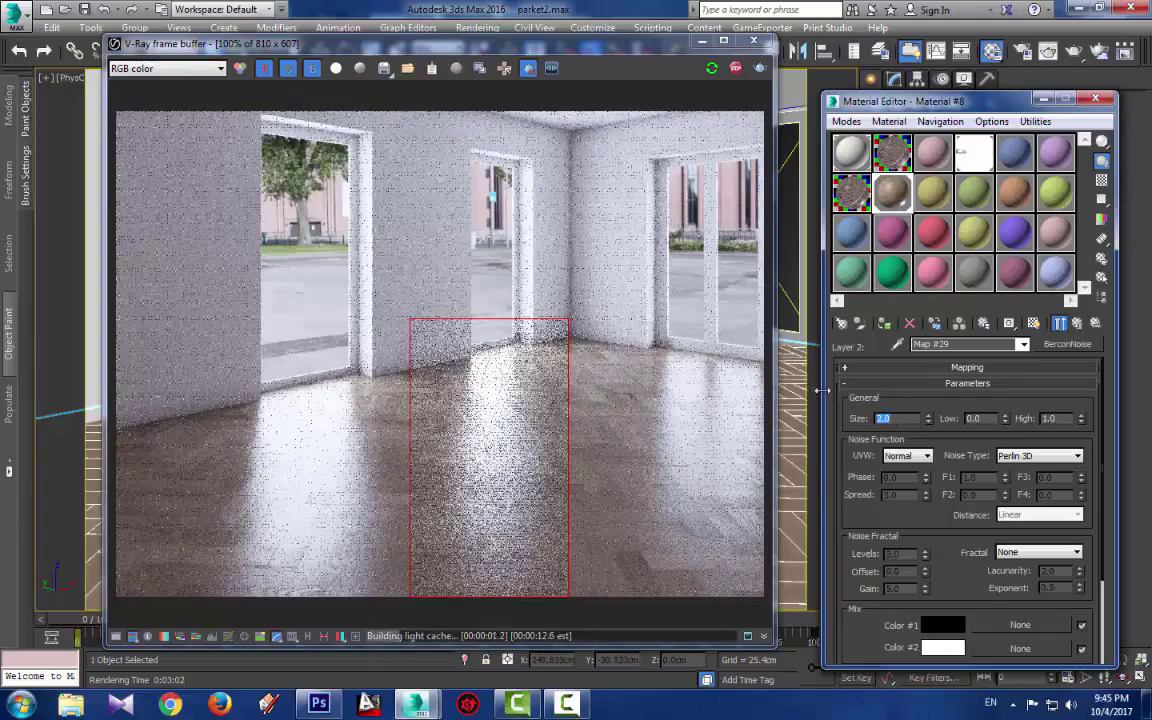
Check the floor reflection in the render region and set Color #1 of the bump BerconNoise to a grey value of 190
{"action": "left_click", "coordinate": [512, 392]}
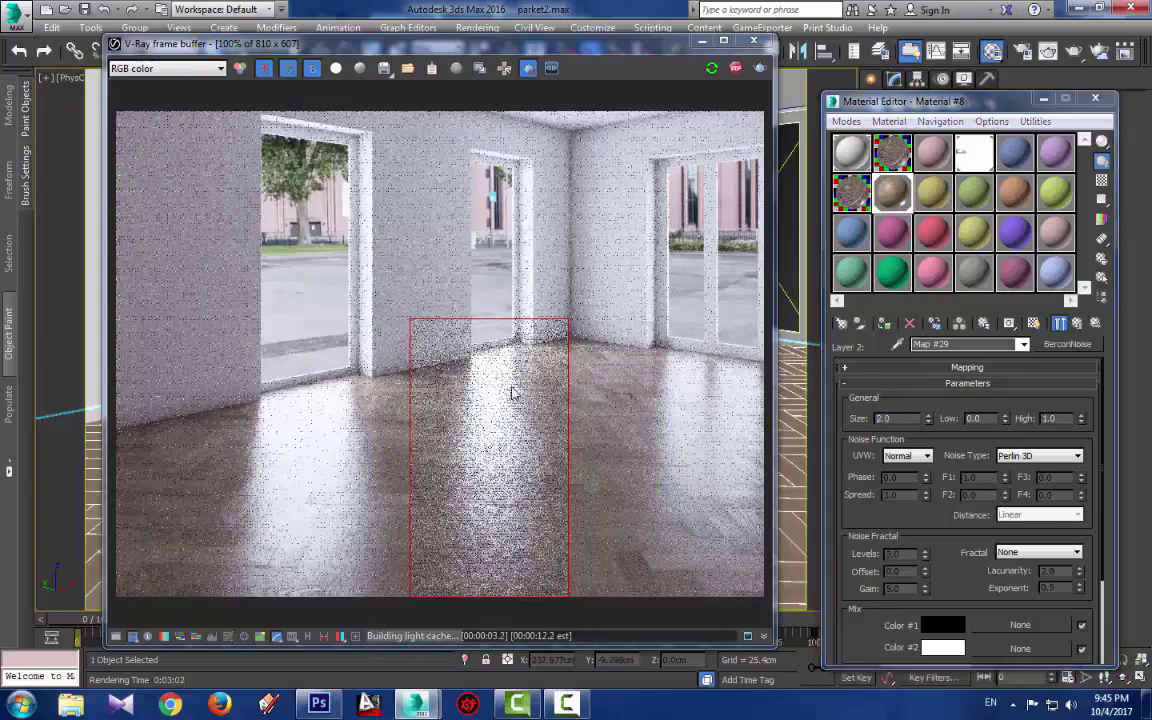
{"action": "scroll", "coordinate": [512, 392], "scroll_direction": "up", "scroll_amount": 2}
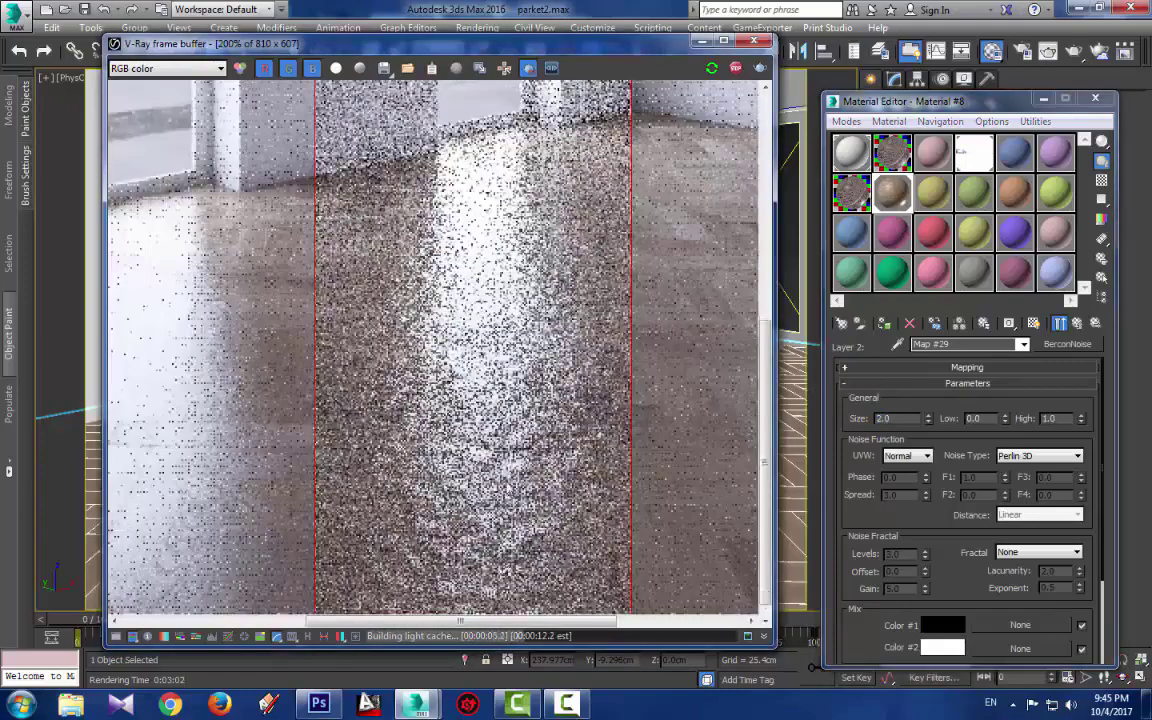
{"action": "scroll", "coordinate": [507, 524], "scroll_direction": "down", "scroll_amount": 2}
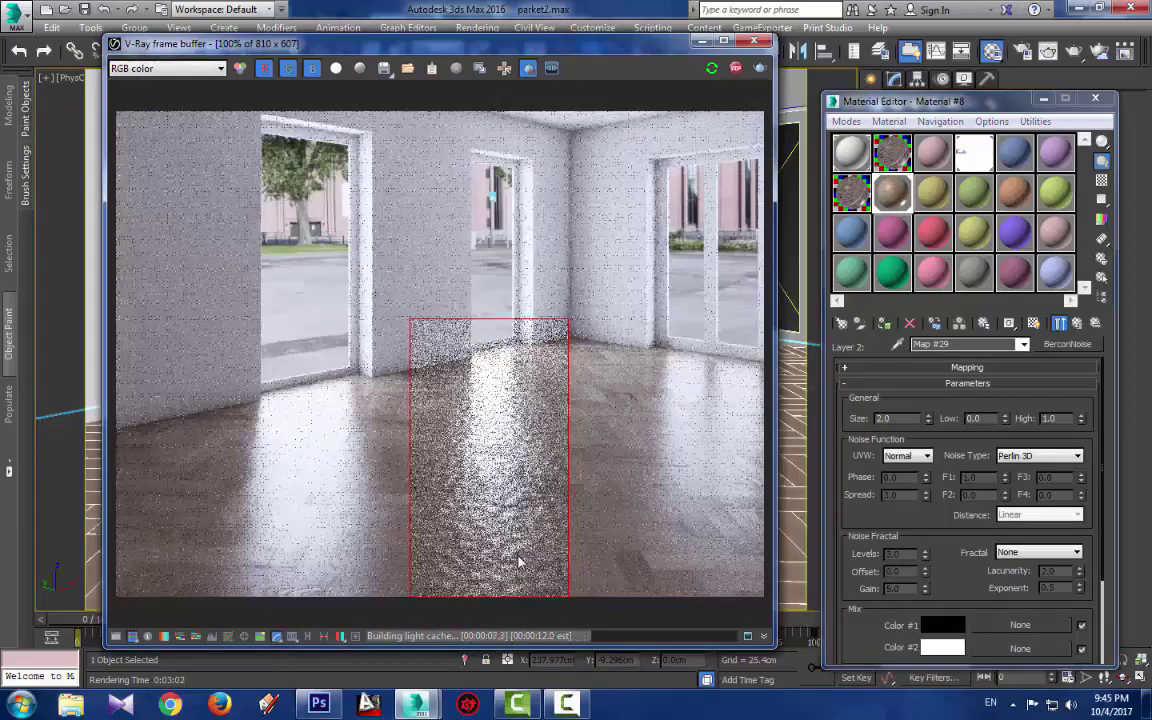
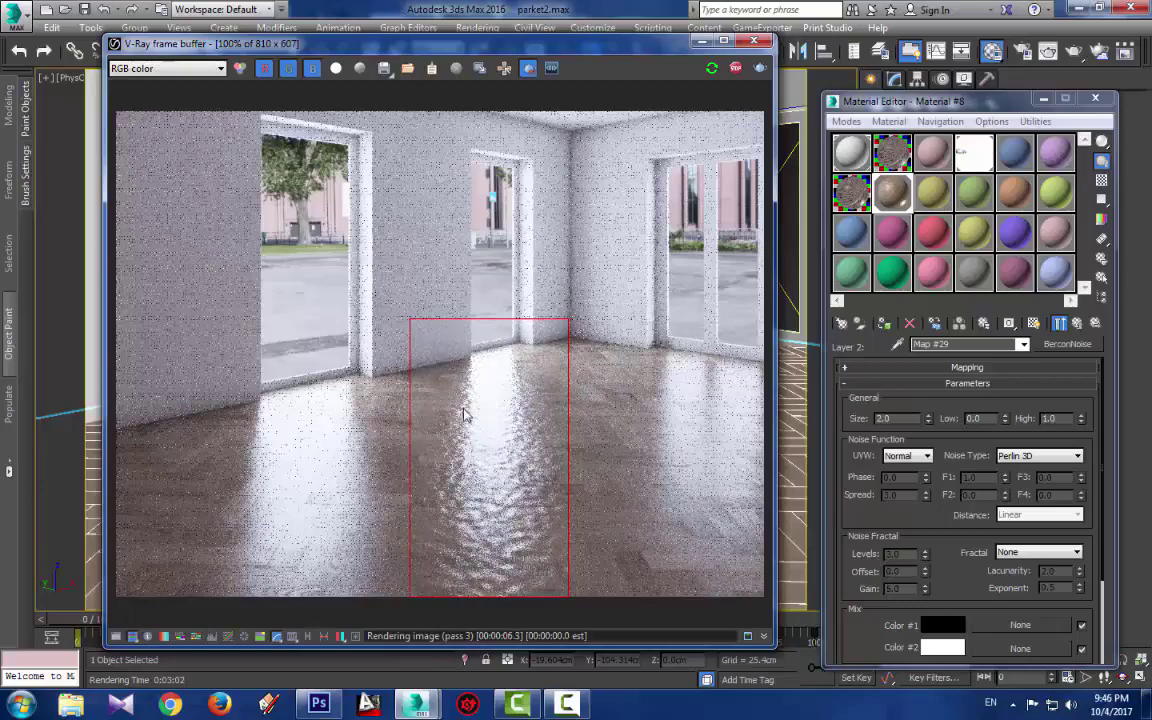
{"action": "scroll", "coordinate": [463, 414], "scroll_direction": "up", "scroll_amount": 4}
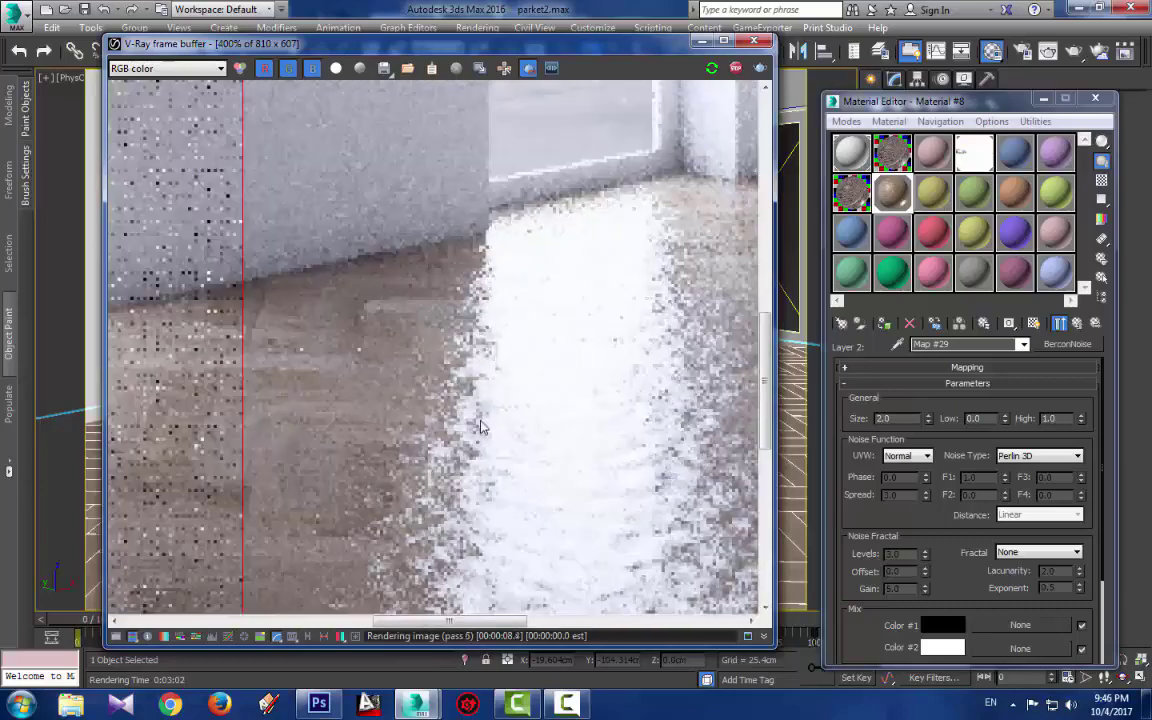
{"action": "scroll", "coordinate": [673, 310], "scroll_direction": "down", "scroll_amount": 1}
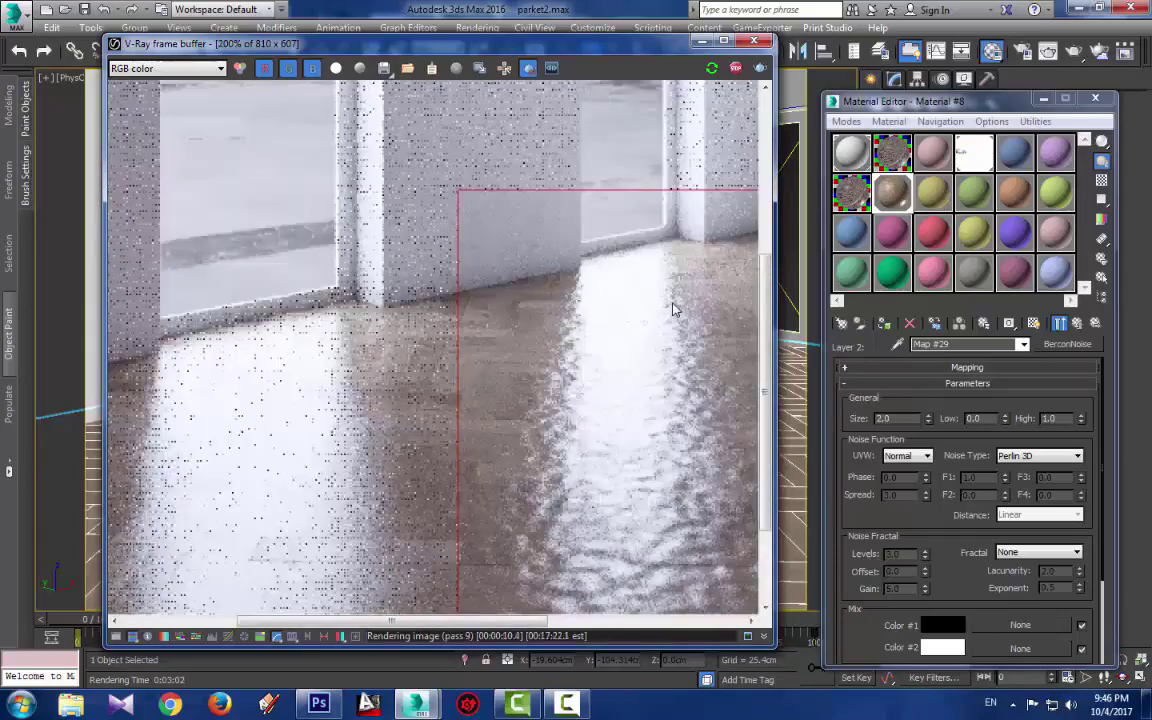
{"action": "scroll", "coordinate": [673, 310], "scroll_direction": "down", "scroll_amount": 1}
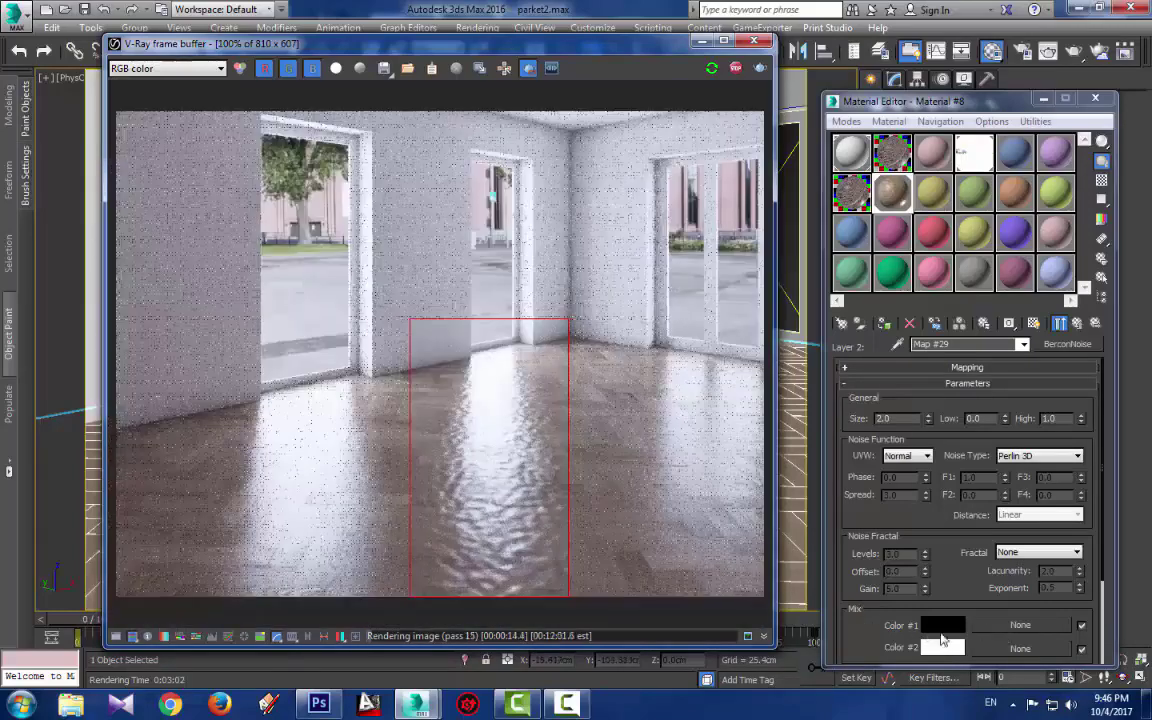
{"action": "left_click", "coordinate": [940, 624]}
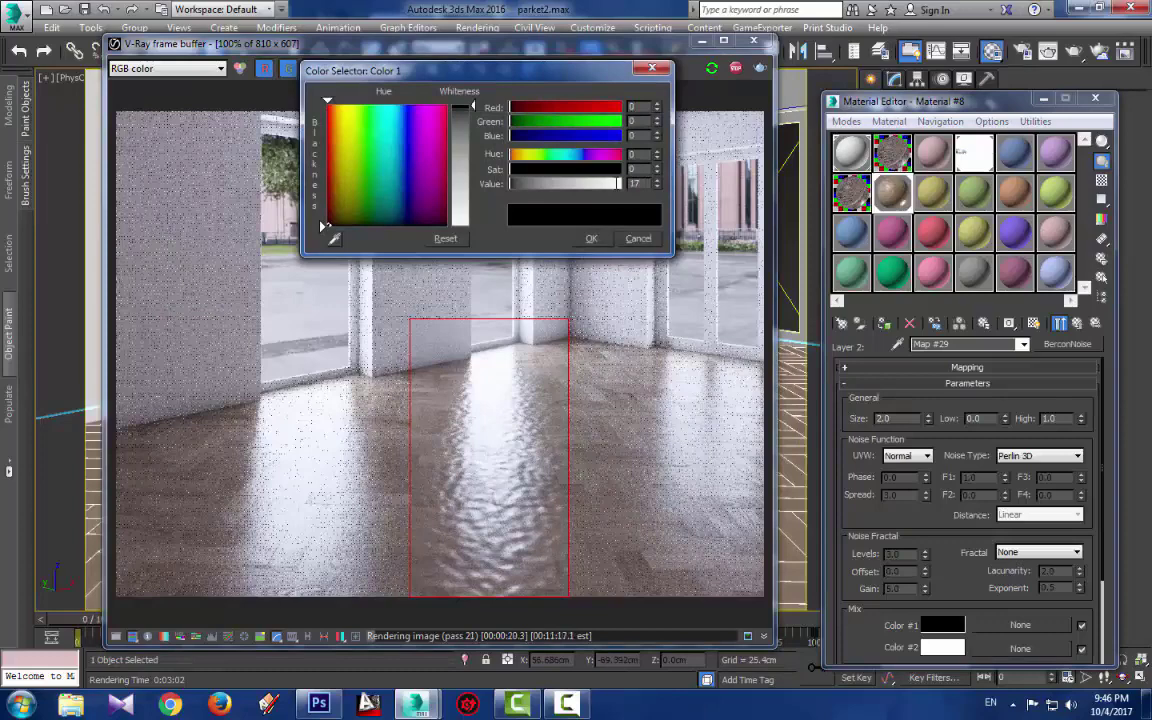
{"action": "type", "text": "190"}
{"action": "key", "text": "Return"}
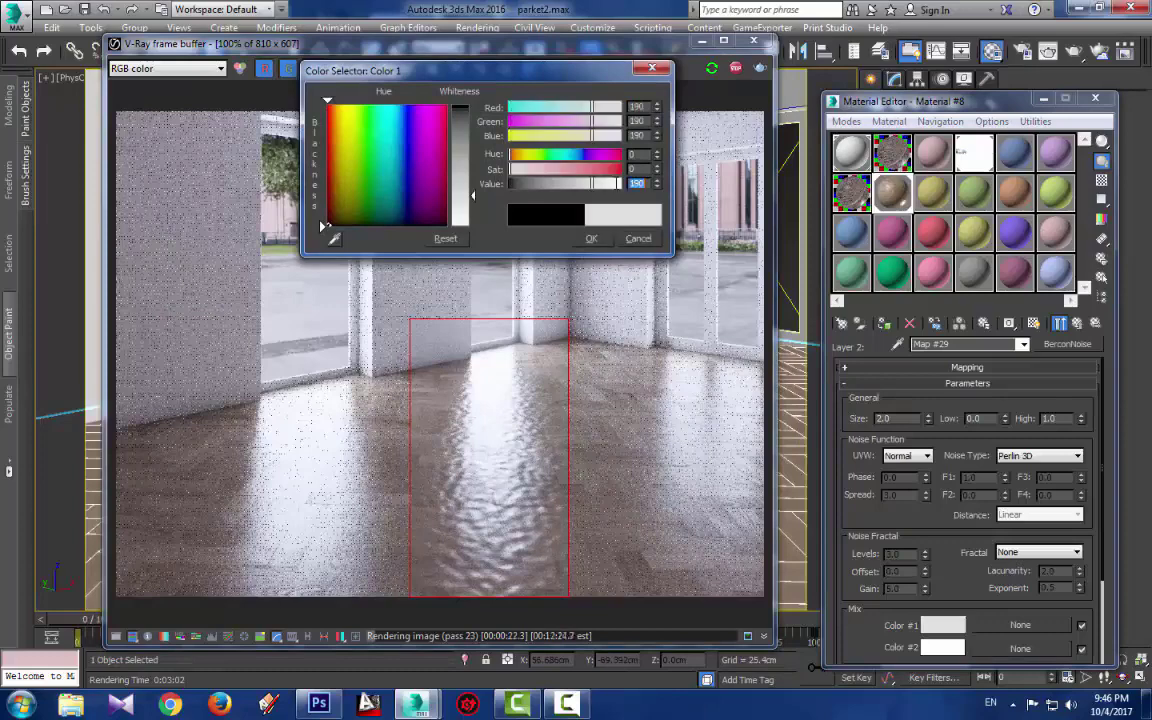
{"action": "left_click", "coordinate": [592, 240]}
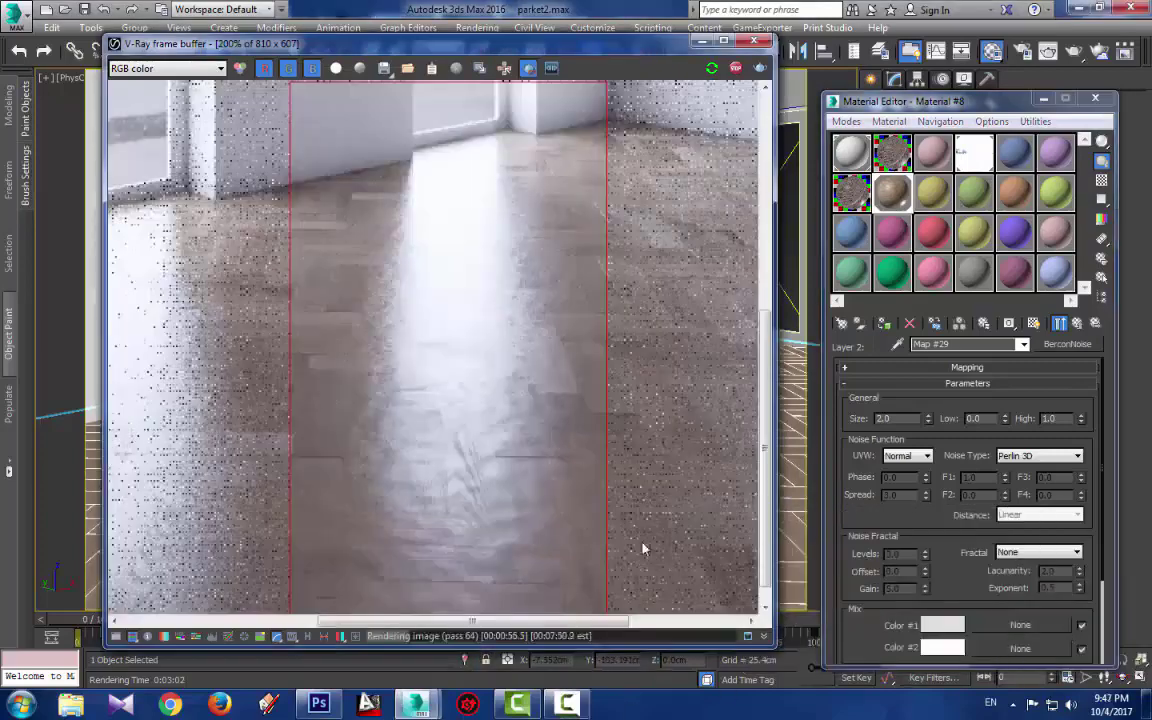
Lighten Color #1 of the bump BerconNoise to a grey value of 220
{"action": "left_click", "coordinate": [942, 624]}
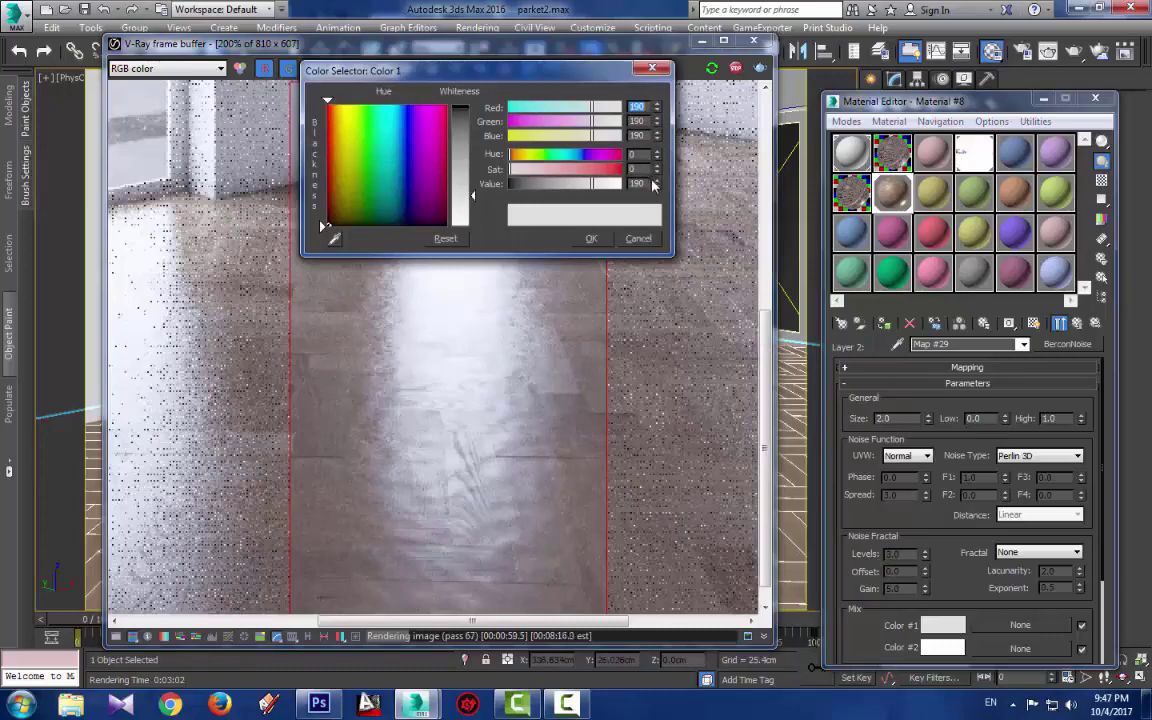
{"action": "left_click", "coordinate": [637, 184]}
{"action": "type", "text": "220"}
{"action": "key", "text": "Return"}
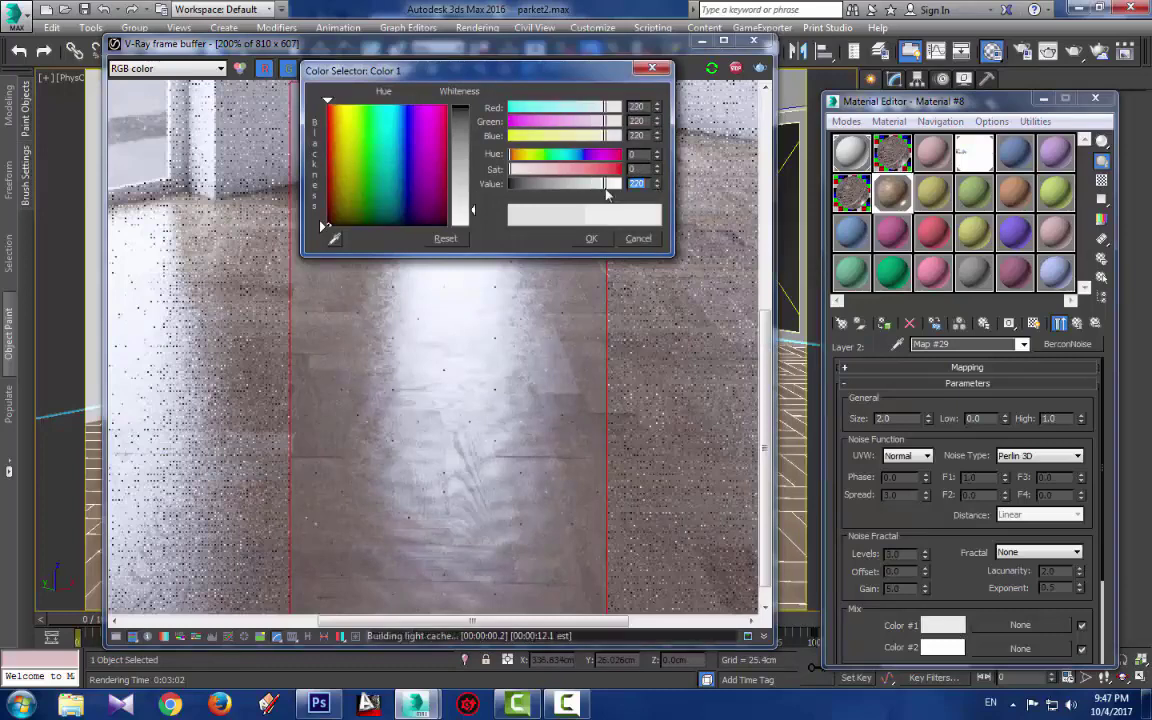
{"action": "left_click", "coordinate": [591, 238]}
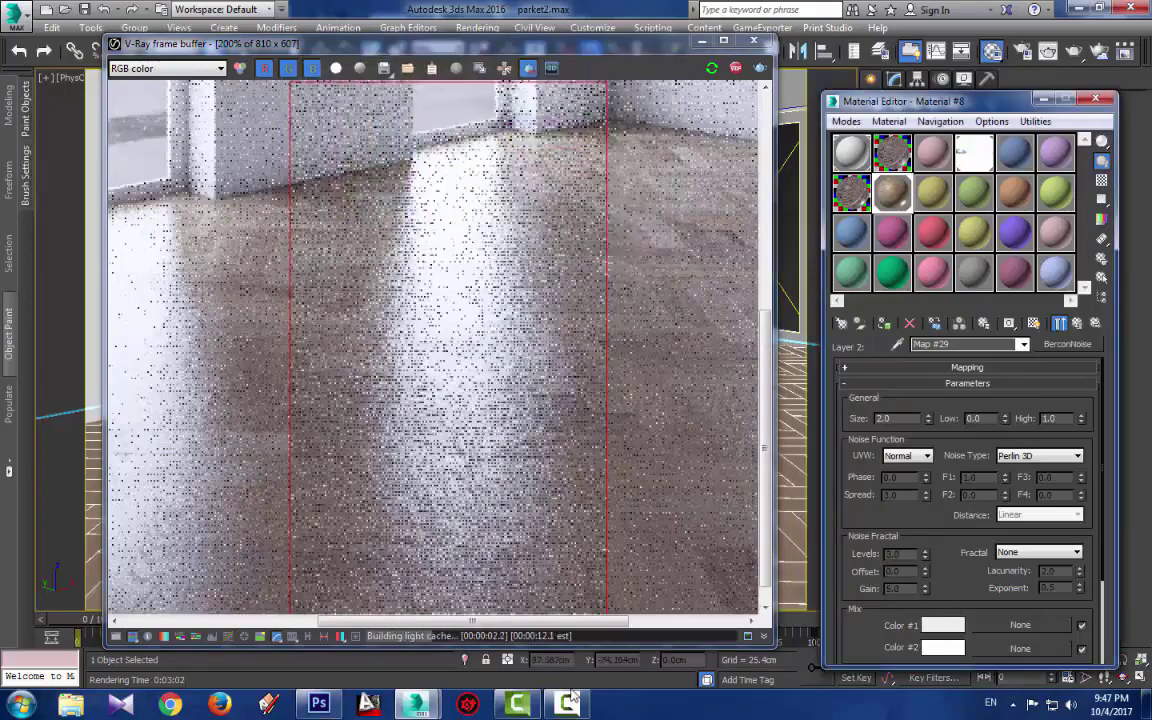
{"action": "left_click", "coordinate": [568, 702]}
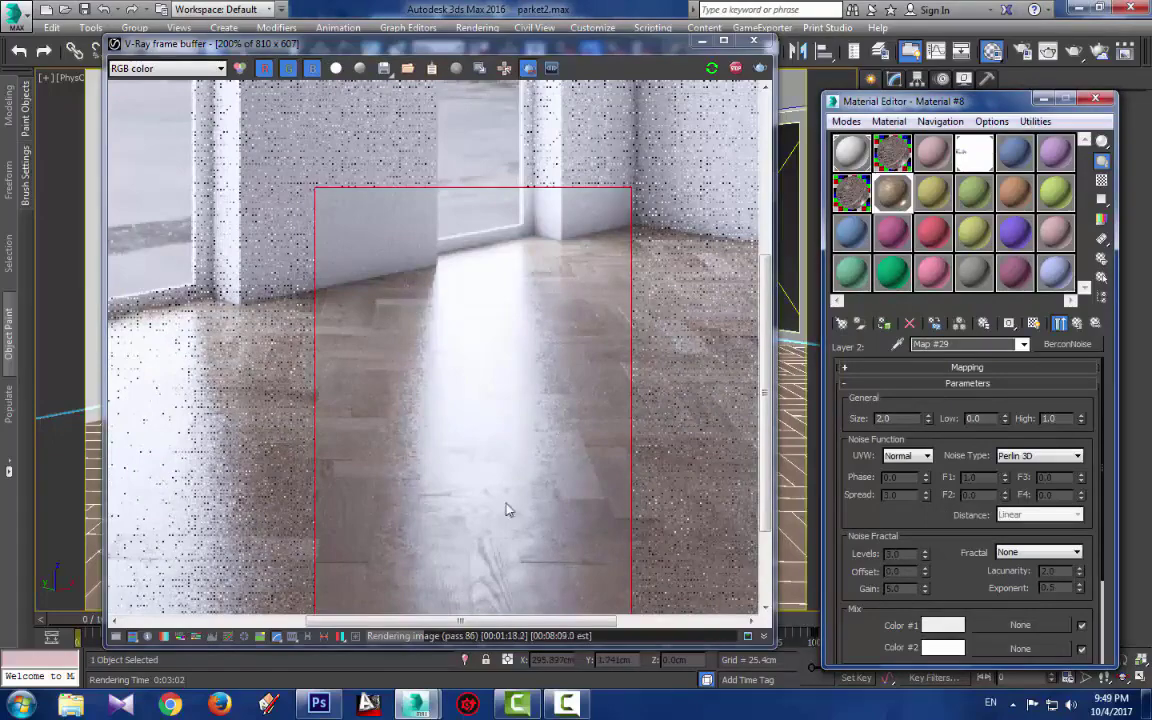
In the reflection glossiness Composite map, set the opacity of Layer 2 to 20 and of Layer 3 to 90
{"action": "scroll", "coordinate": [499, 548], "scroll_direction": "down", "scroll_amount": 2}
{"action": "scroll", "coordinate": [530, 545], "scroll_direction": "up", "scroll_amount": 2}
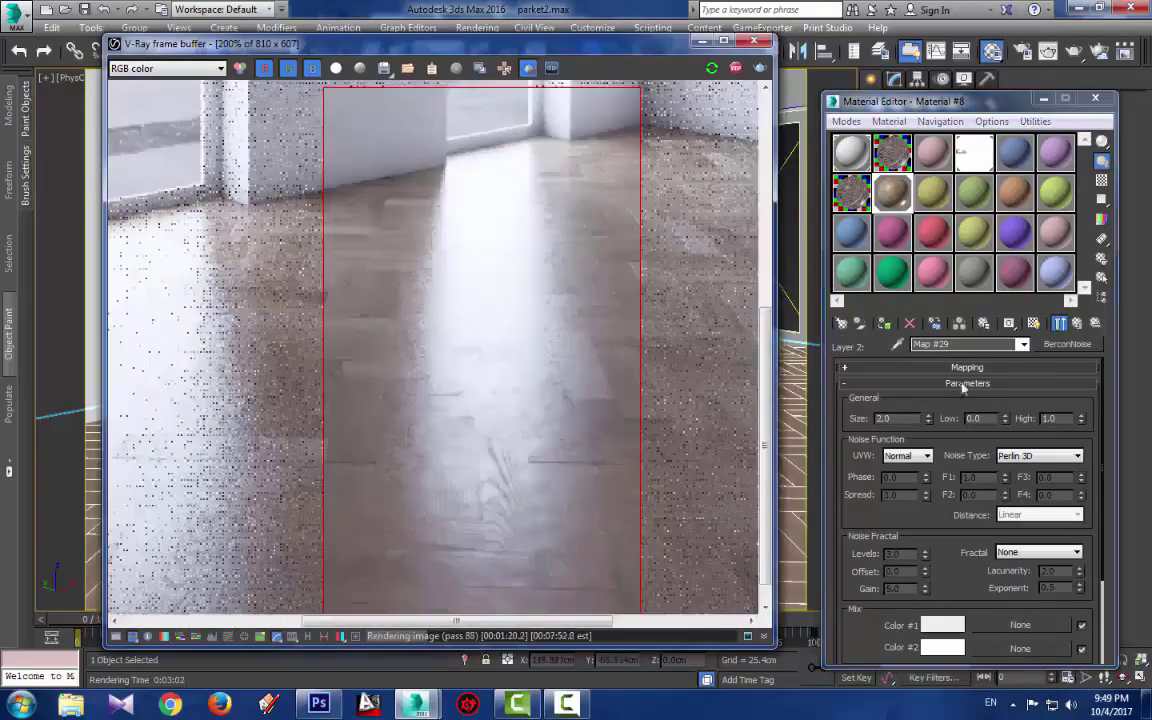
{"action": "left_click", "coordinate": [1077, 325]}
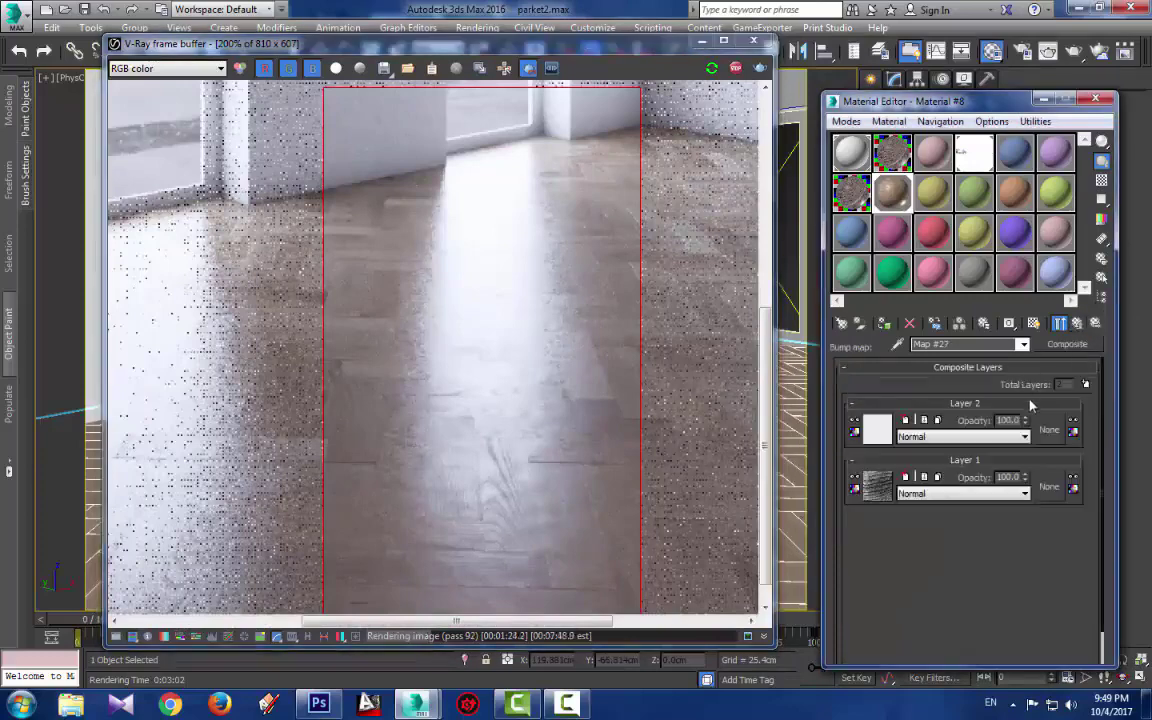
{"action": "left_click", "coordinate": [1077, 323]}
{"action": "left_click", "coordinate": [984, 463]}
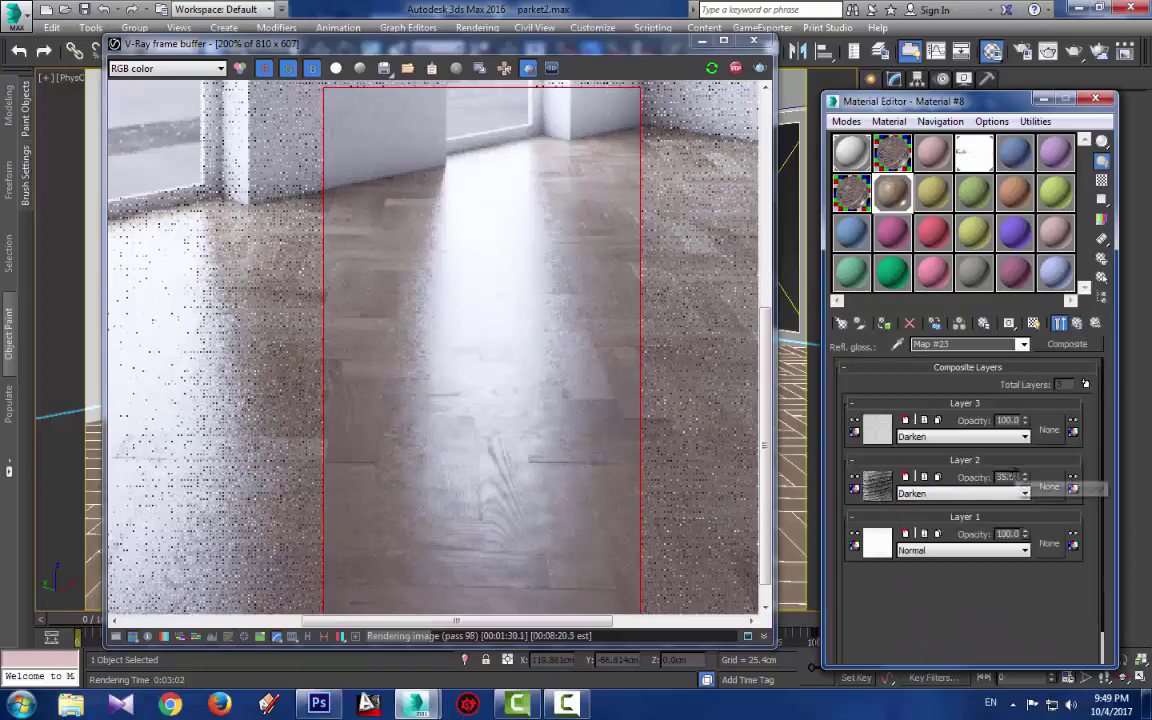
{"action": "left_click", "coordinate": [1005, 477]}
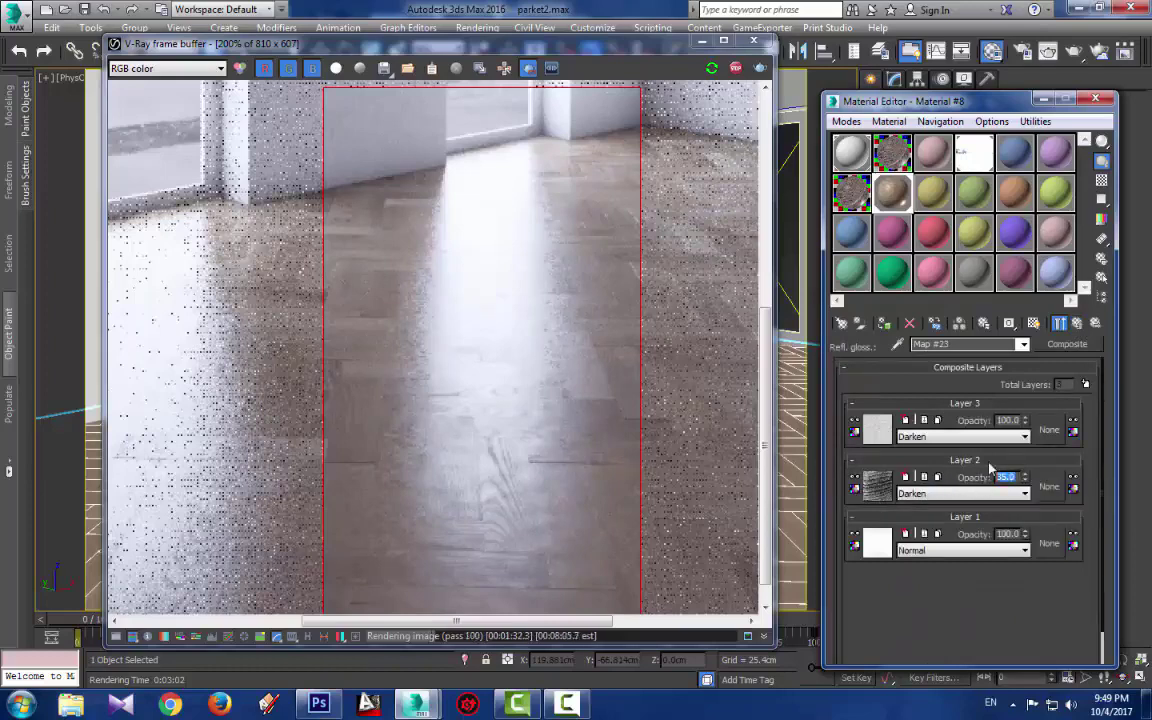
{"action": "type", "text": "20"}
{"action": "key", "text": "Return"}
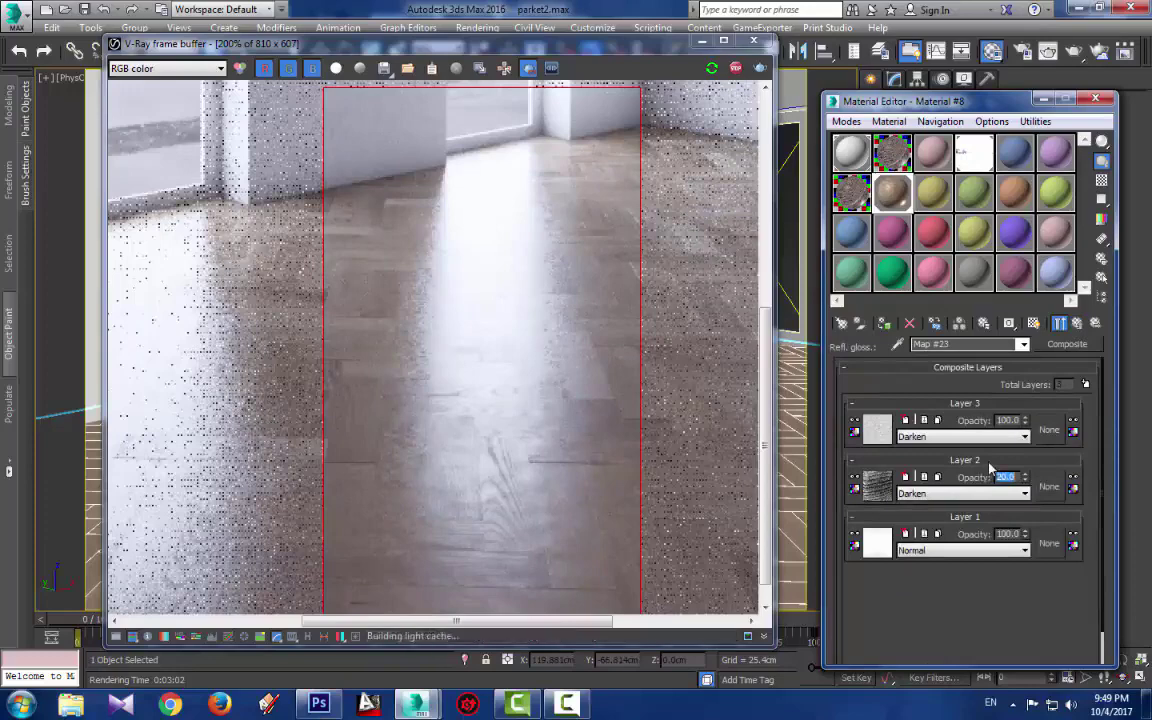
{"action": "left_click", "coordinate": [1007, 420]}
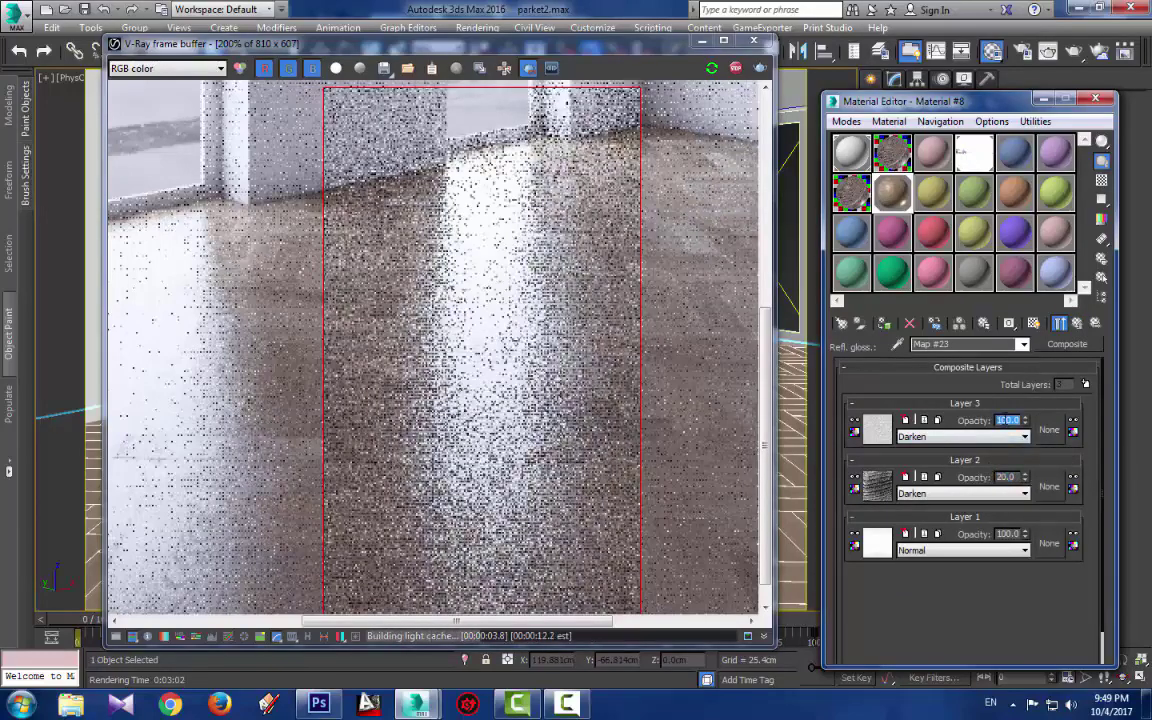
{"action": "type", "text": "90"}
{"action": "key", "text": "Return"}
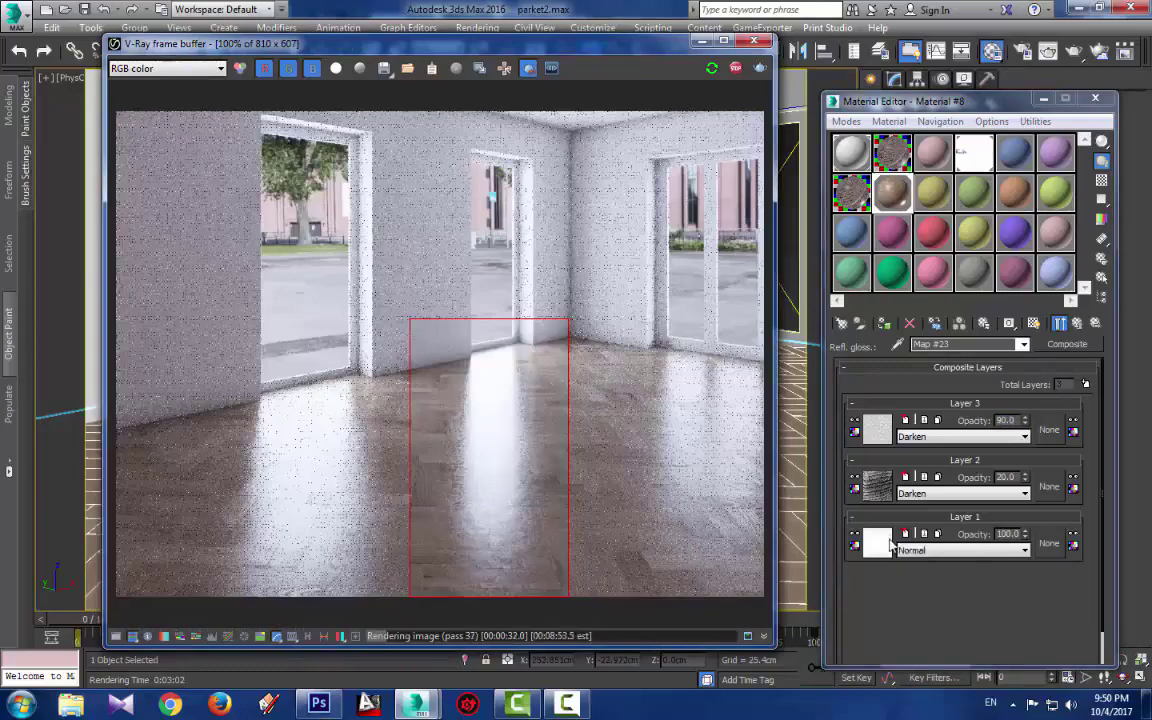
Slightly lower the start and middle points of the output color map curve in the Layer 1 Falloff
{"action": "left_click", "coordinate": [877, 541]}
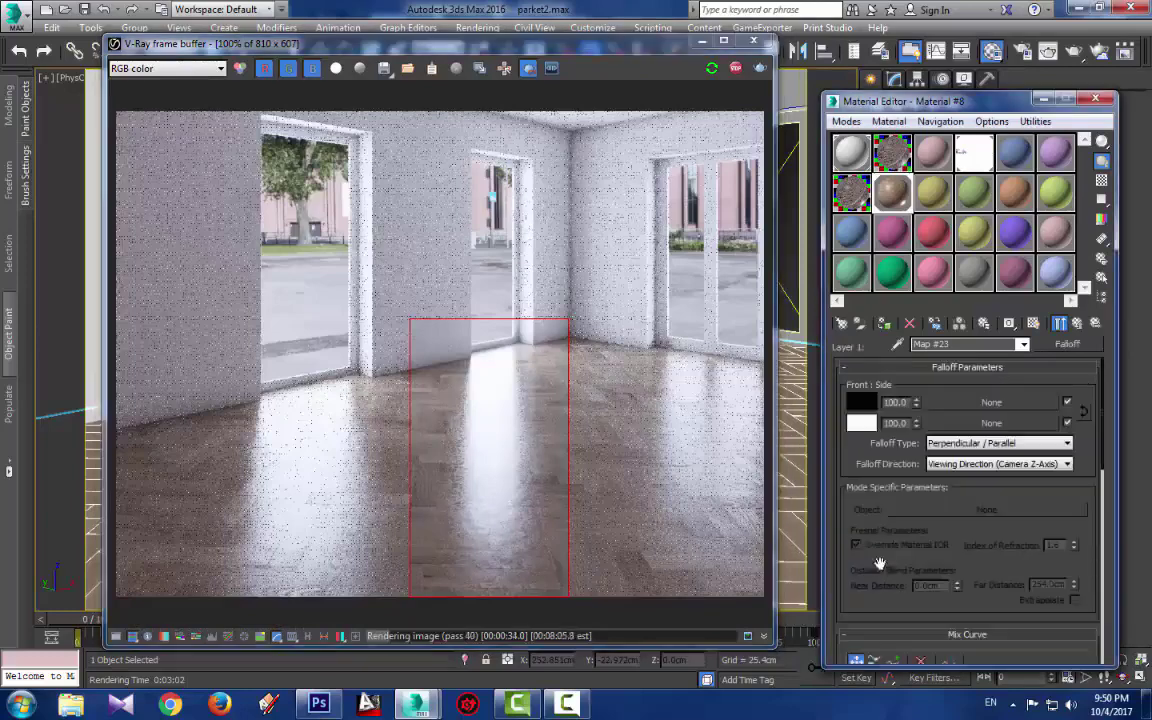
{"action": "scroll", "coordinate": [930, 515], "scroll_direction": "down", "scroll_amount": 6}
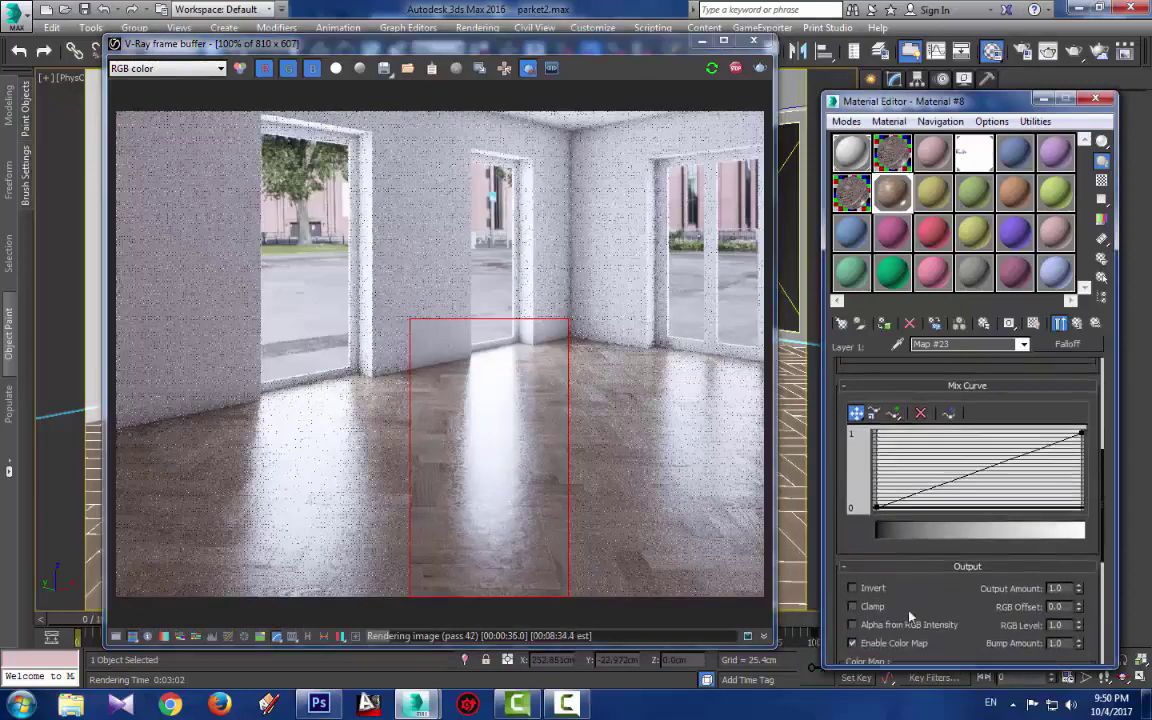
{"action": "scroll", "coordinate": [912, 525], "scroll_direction": "down", "scroll_amount": 3}
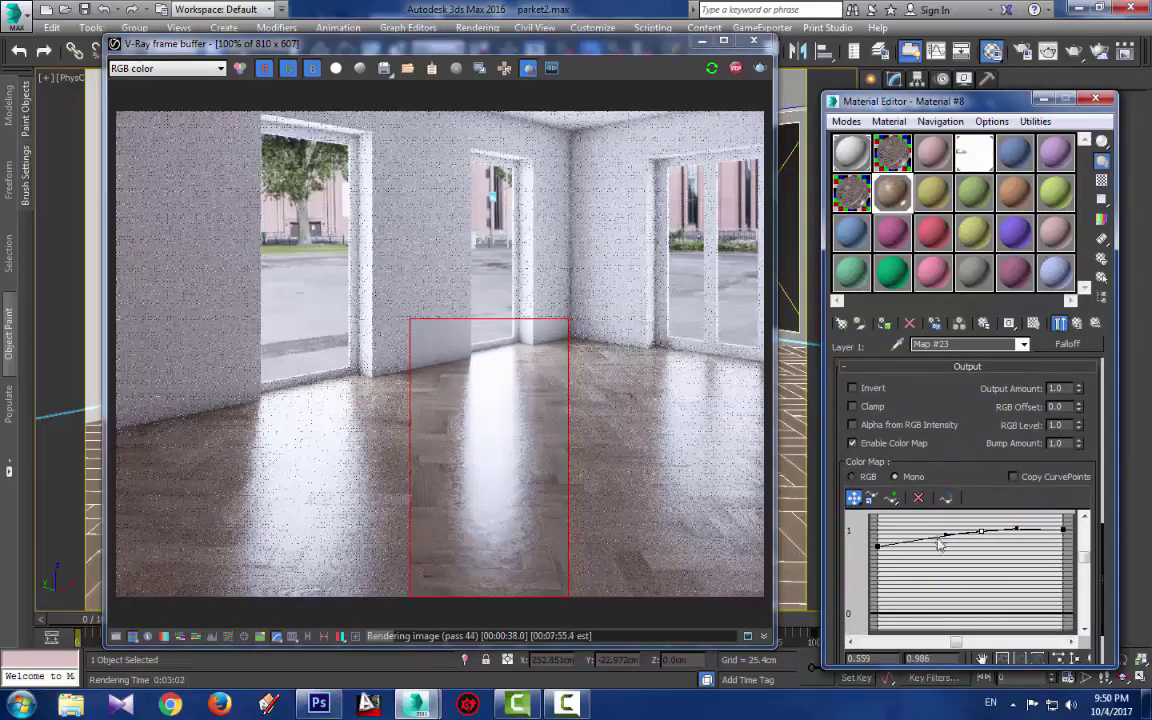
{"action": "left_click", "coordinate": [878, 546]}
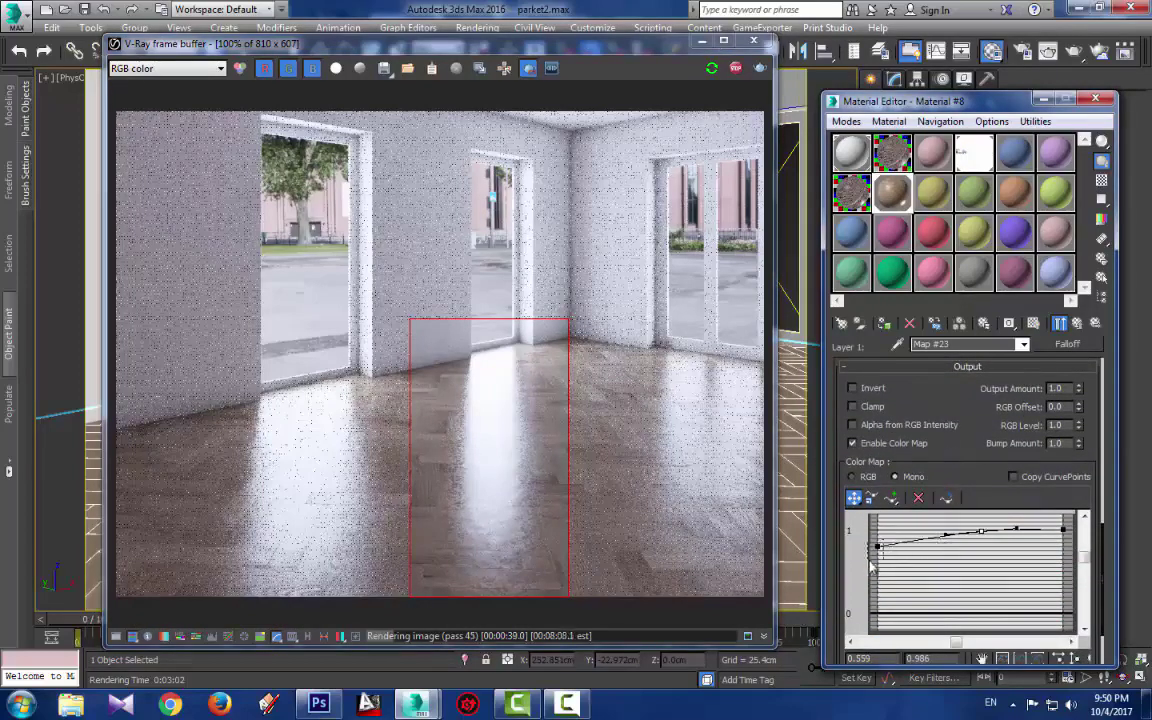
{"action": "left_click", "coordinate": [981, 532]}
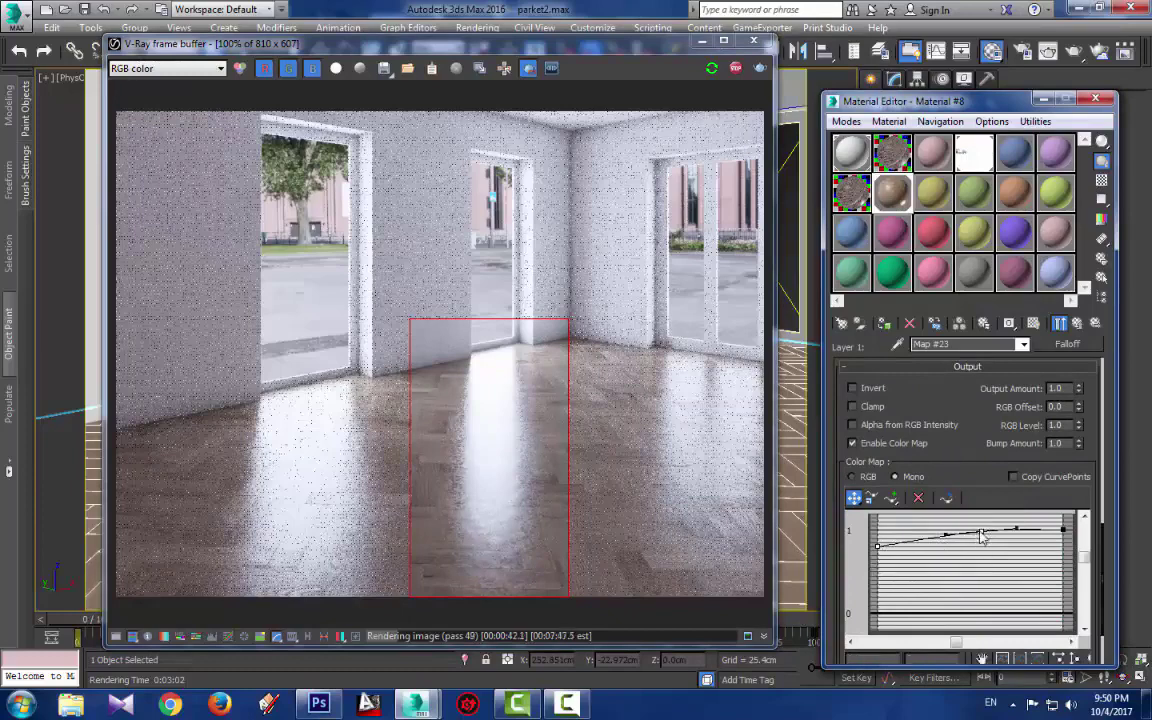
{"action": "left_click_drag", "start_coordinate": [981, 532], "coordinate": [981, 535]}
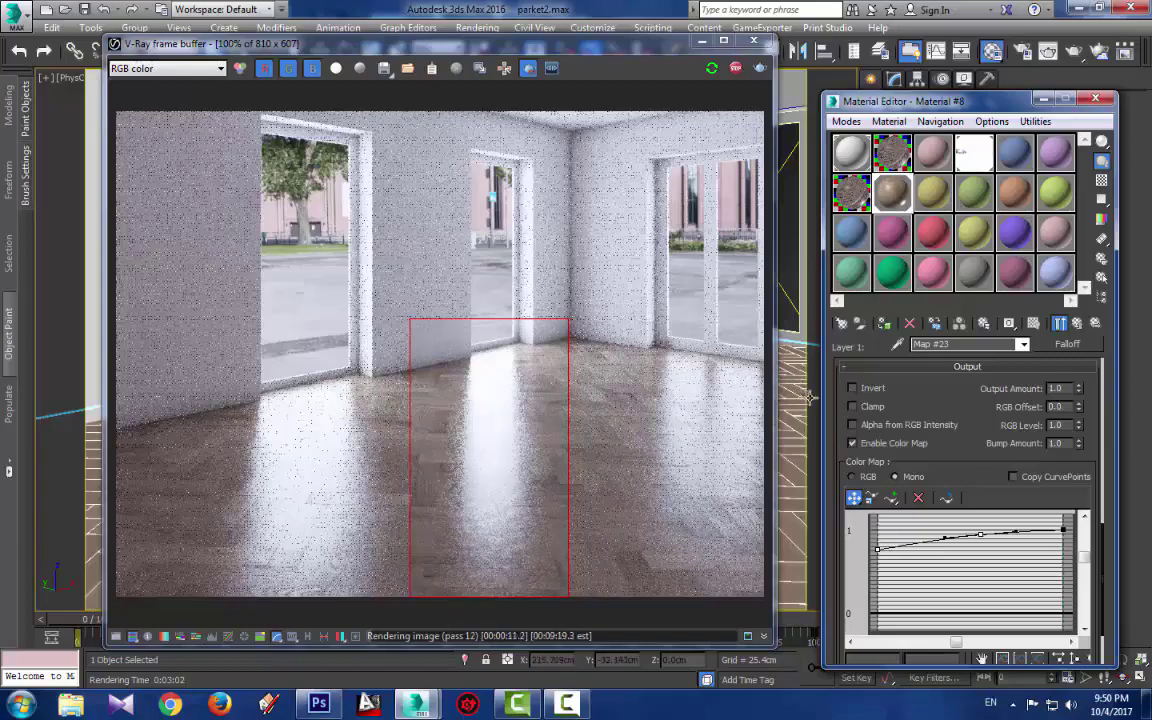
Darken the Reflect color of the parquet material to a grey value of 87
{"action": "left_click", "coordinate": [1077, 323]}
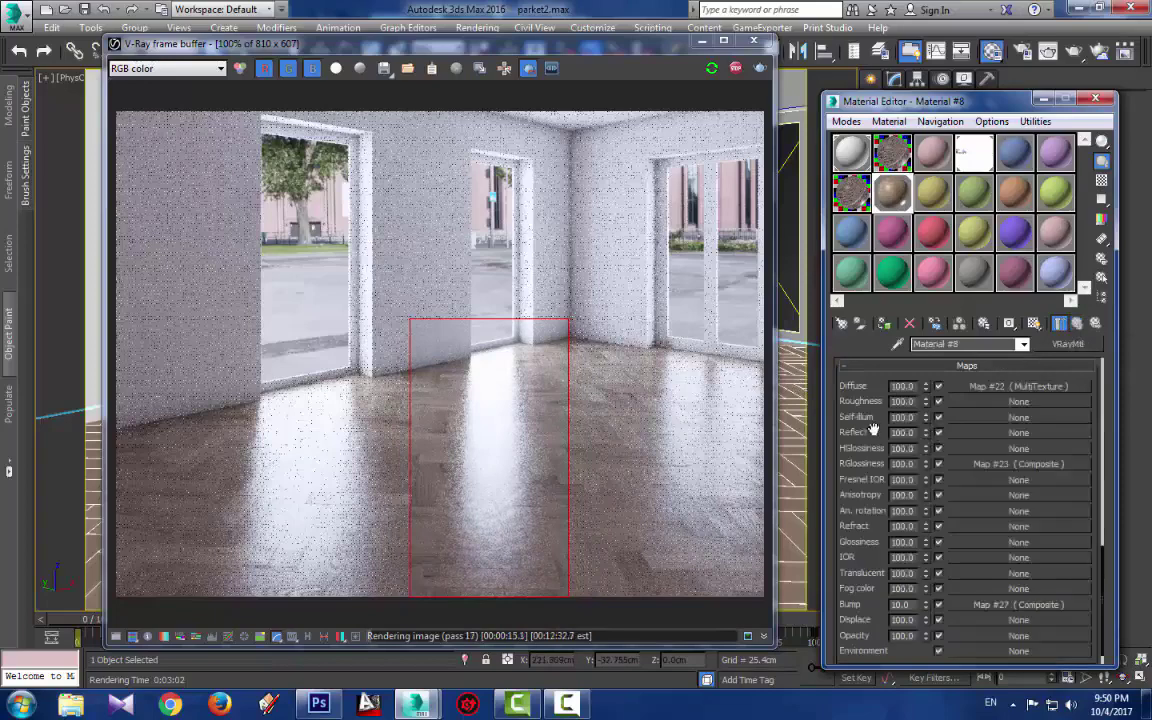
{"action": "left_click_drag", "start_coordinate": [858, 440], "coordinate": [877, 676]}
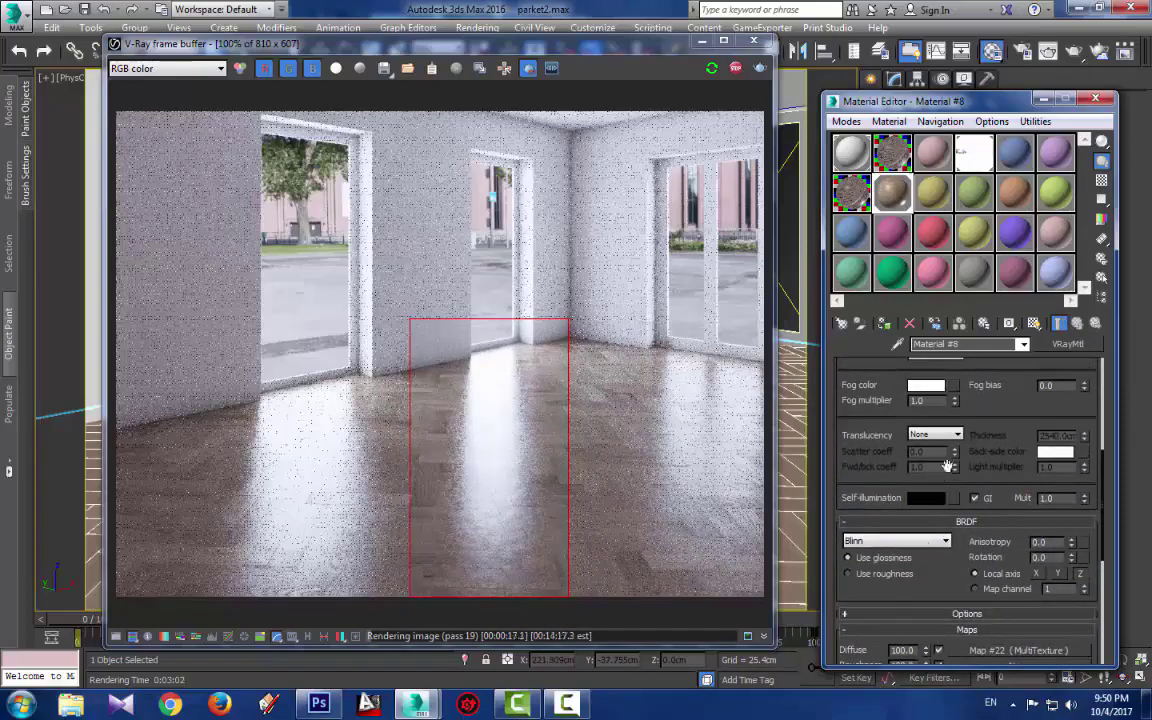
{"action": "scroll", "coordinate": [889, 367], "scroll_direction": "up", "scroll_amount": 5}
{"action": "left_click", "coordinate": [927, 399]}
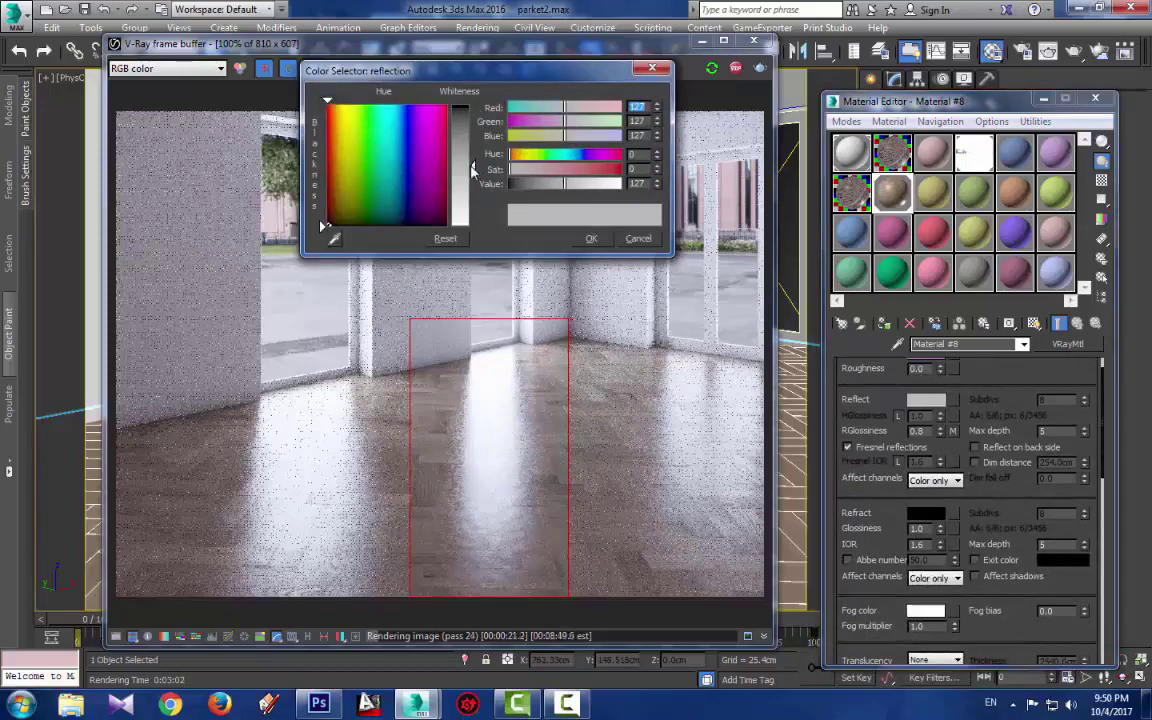
{"action": "left_click_drag", "start_coordinate": [472, 171], "coordinate": [474, 146]}
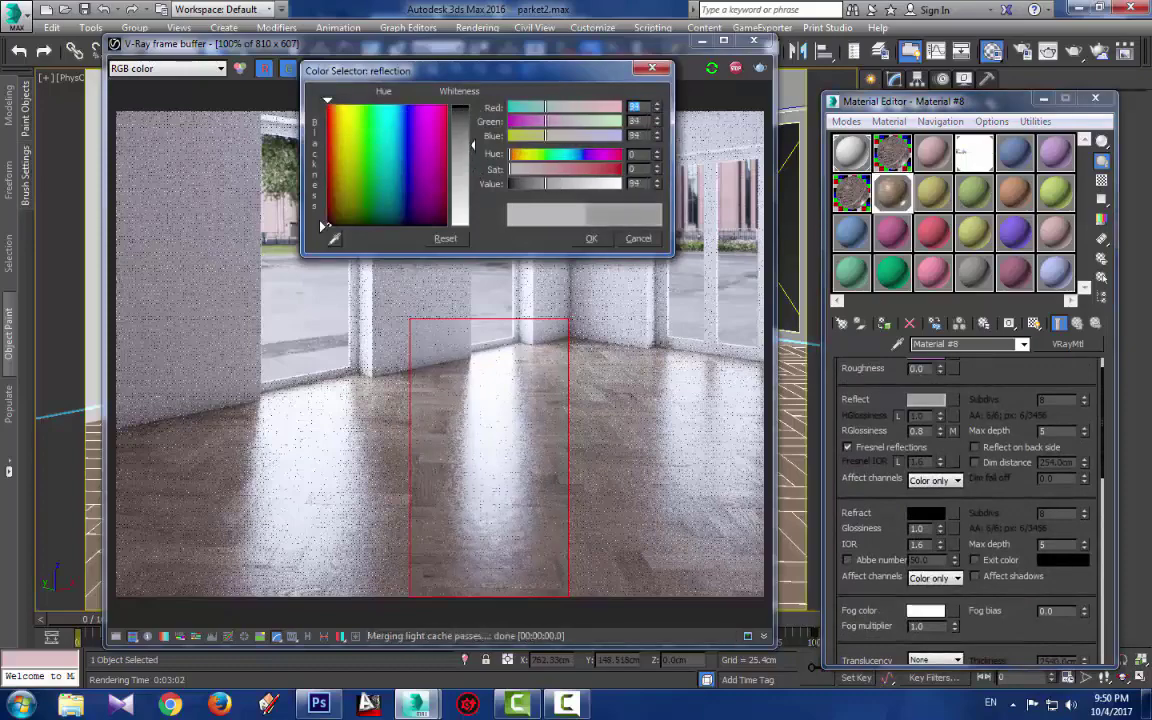
{"action": "left_click", "coordinate": [591, 238]}
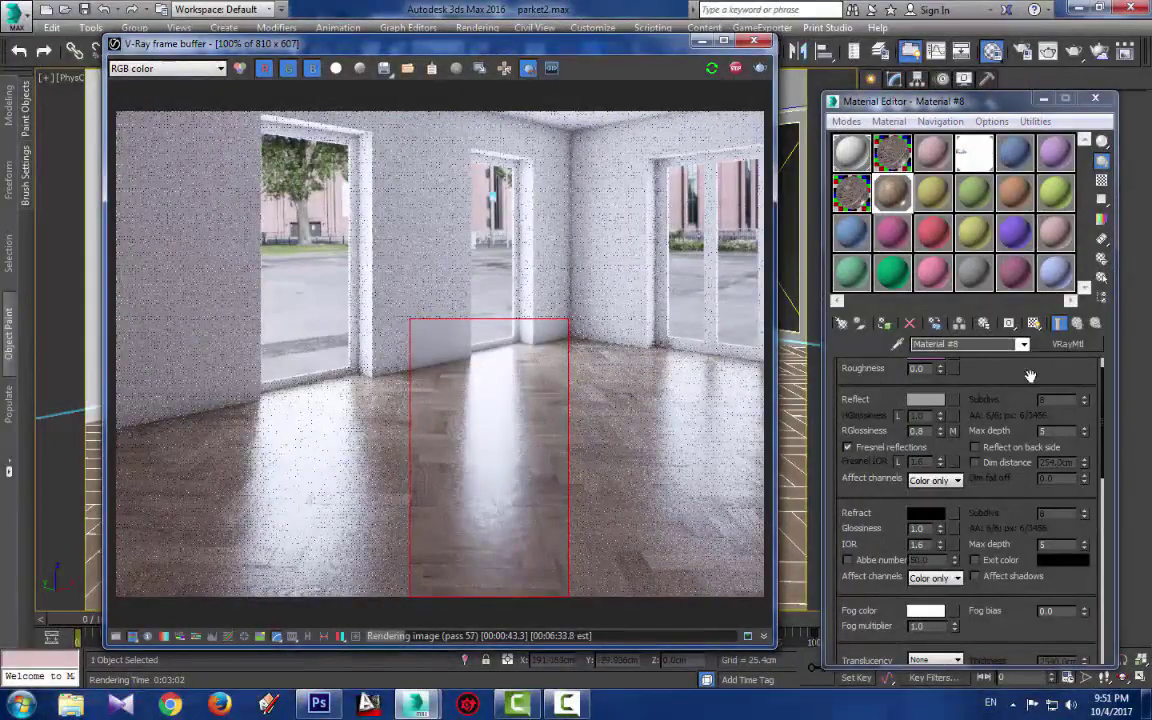
{"action": "scroll", "coordinate": [928, 420], "scroll_direction": "up", "scroll_amount": 1}
{"action": "left_click", "coordinate": [925, 432]}
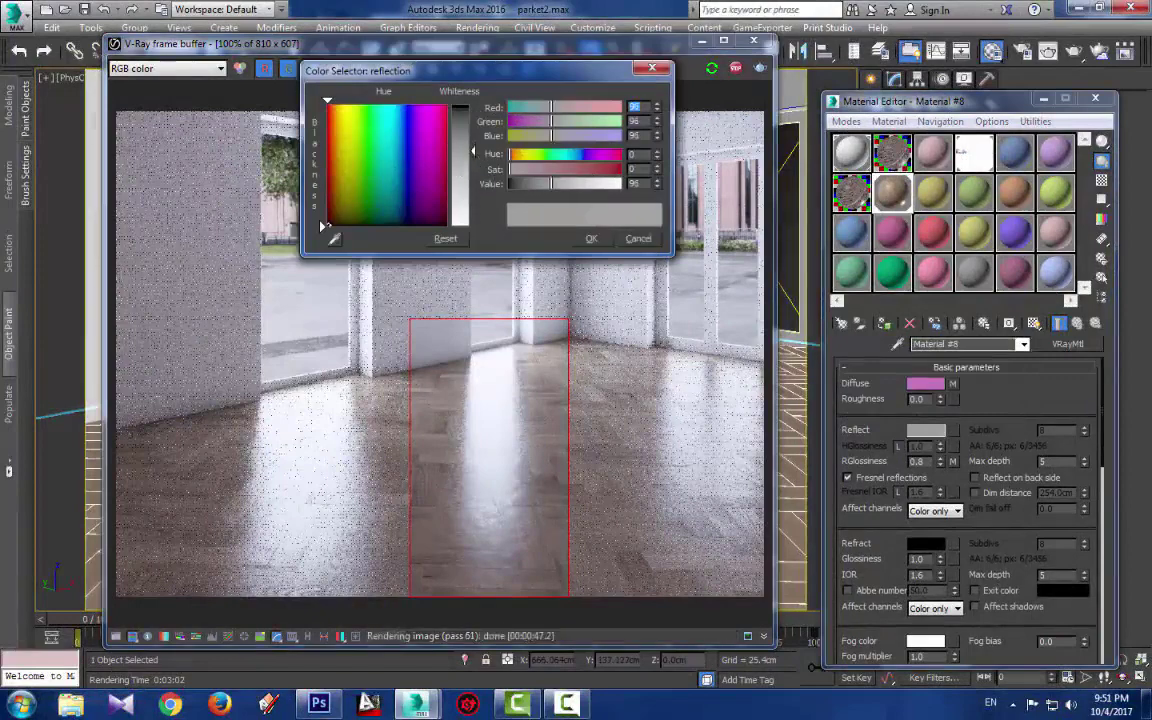
{"action": "left_click_drag", "start_coordinate": [458, 172], "coordinate": [459, 150]}
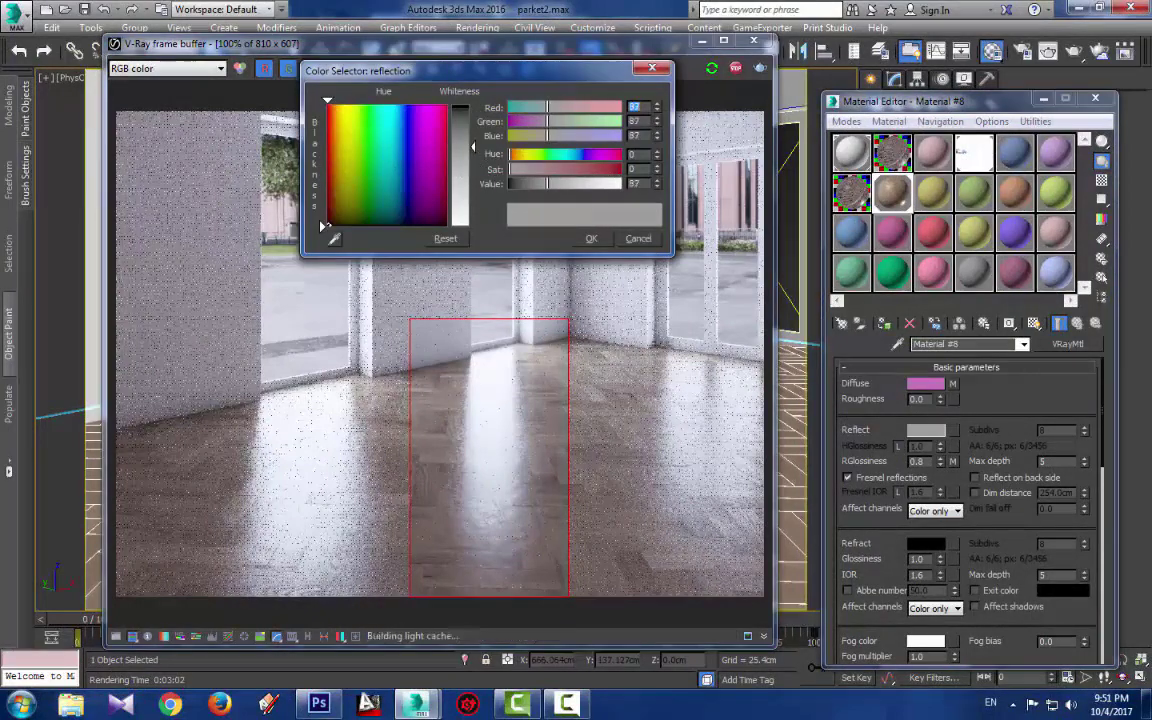
{"action": "left_click", "coordinate": [591, 238]}
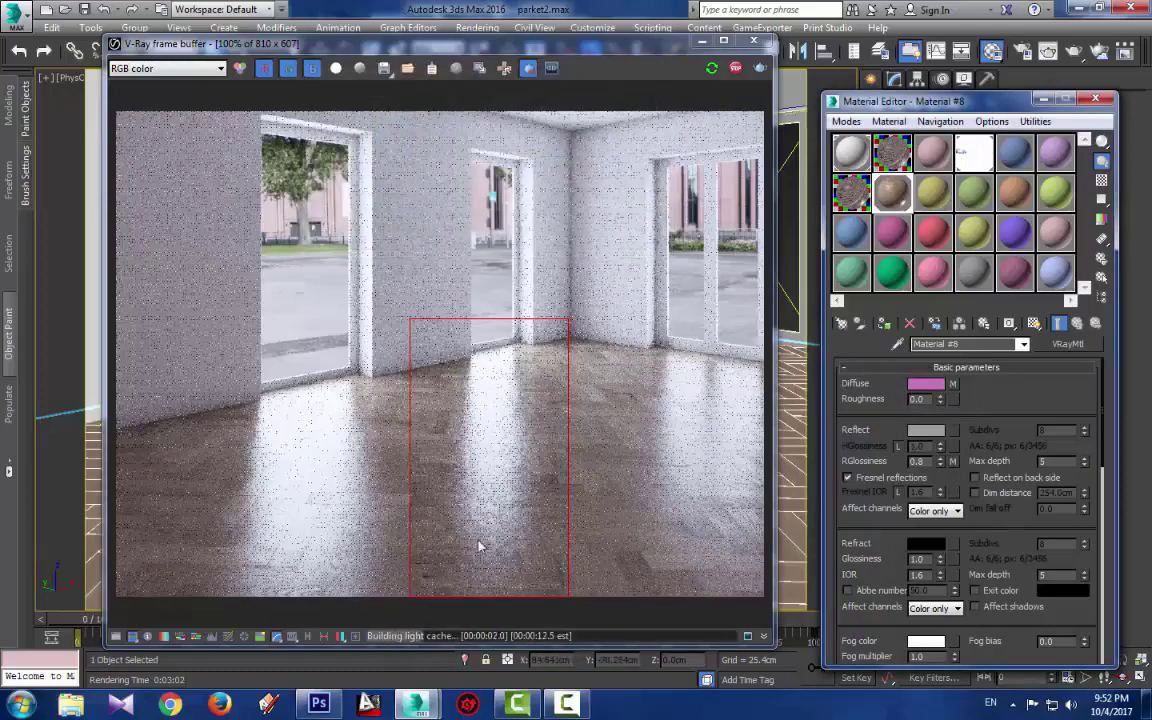
Lighten Color #1 of the BerconNoise in Layer 2 of the bump Composite map to a grey value of 231
{"action": "scroll", "coordinate": [1002, 373], "scroll_direction": "down", "scroll_amount": 1}
{"action": "scroll", "coordinate": [1002, 373], "scroll_direction": "down", "scroll_amount": 5}
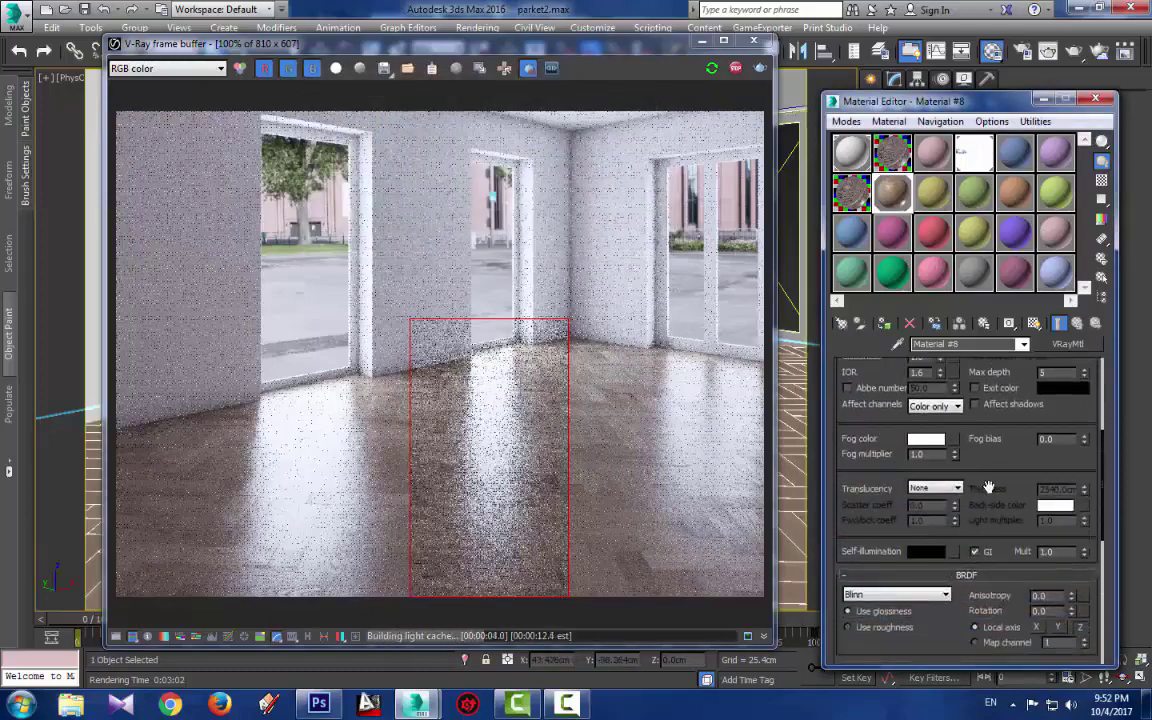
{"action": "scroll", "coordinate": [935, 590], "scroll_direction": "down", "scroll_amount": 5}
{"action": "scroll", "coordinate": [935, 590], "scroll_direction": "down", "scroll_amount": 5}
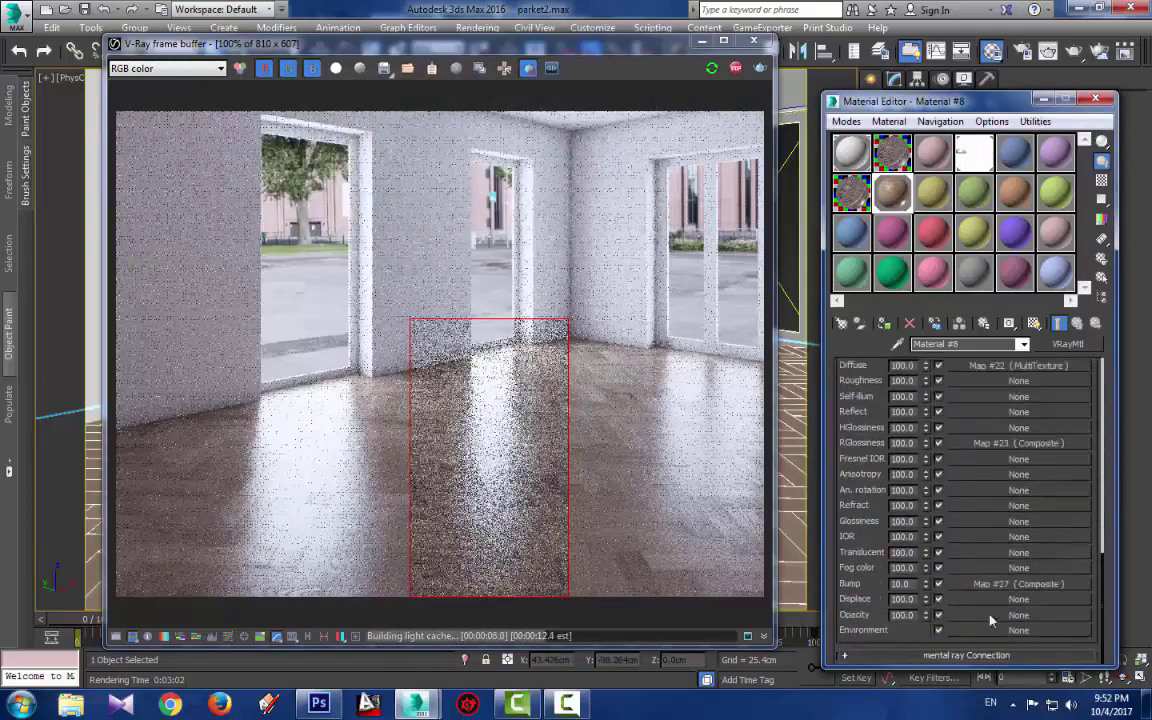
{"action": "left_click", "coordinate": [950, 525]}
{"action": "left_click", "coordinate": [870, 430]}
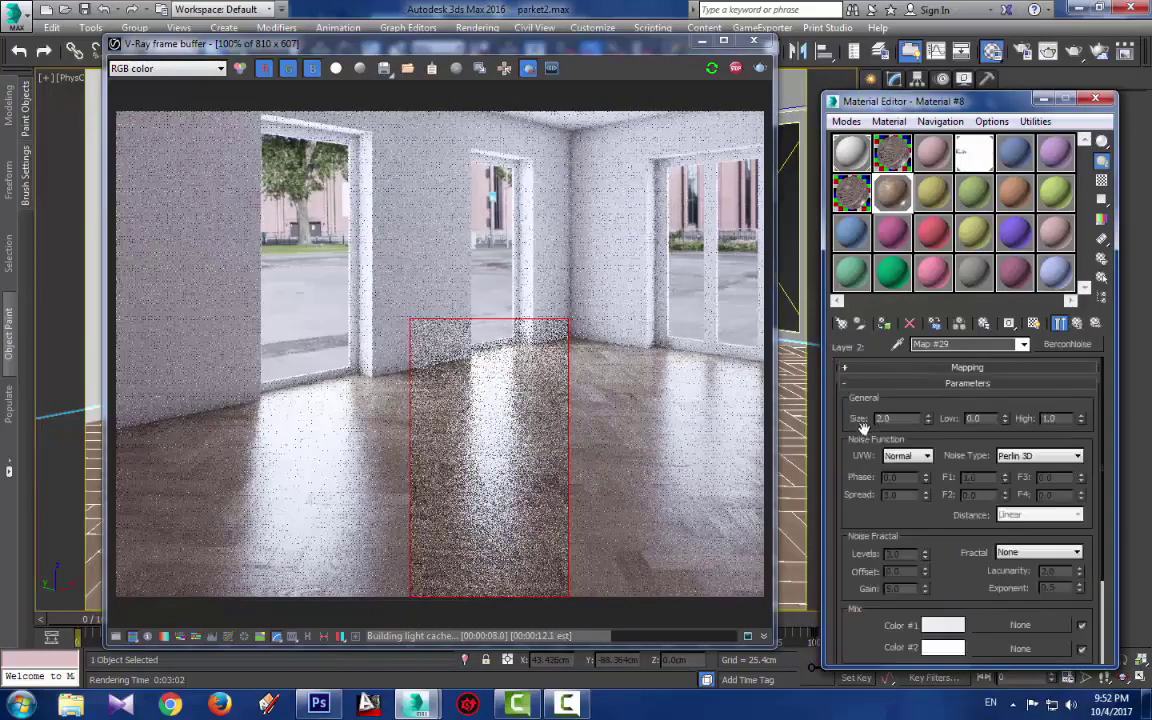
{"action": "scroll", "coordinate": [950, 548], "scroll_direction": "down", "scroll_amount": 3}
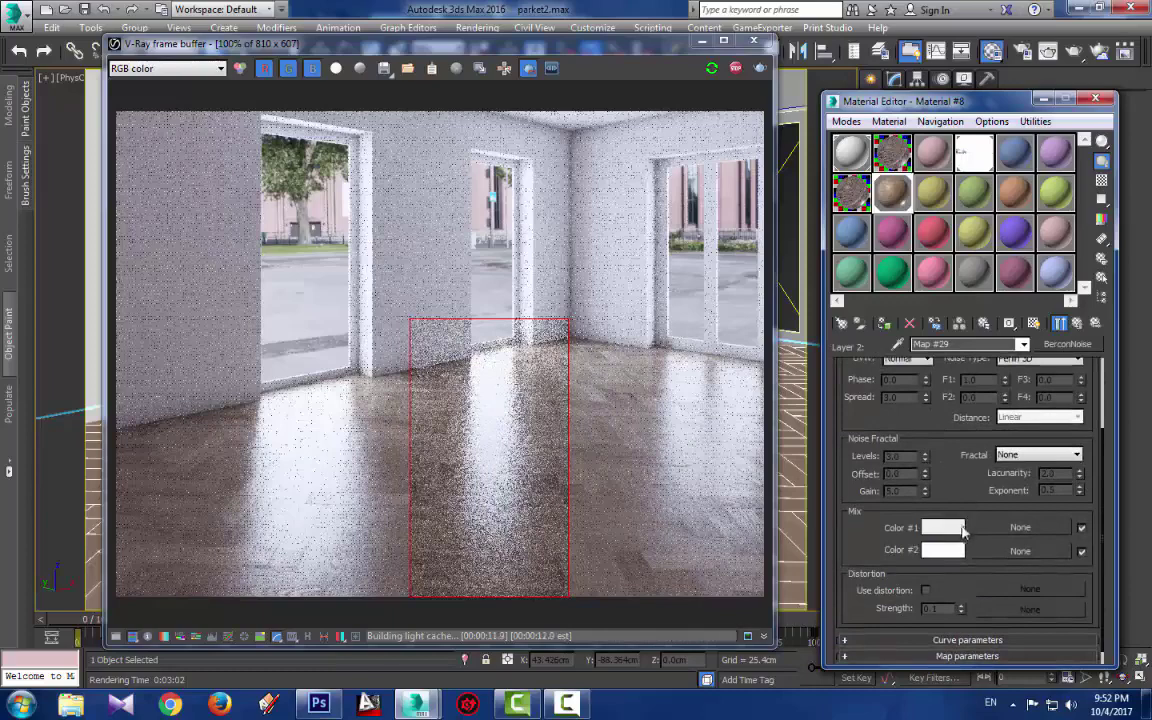
{"action": "left_click", "coordinate": [950, 527]}
{"action": "left_click_drag", "start_coordinate": [605, 186], "coordinate": [612, 188]}
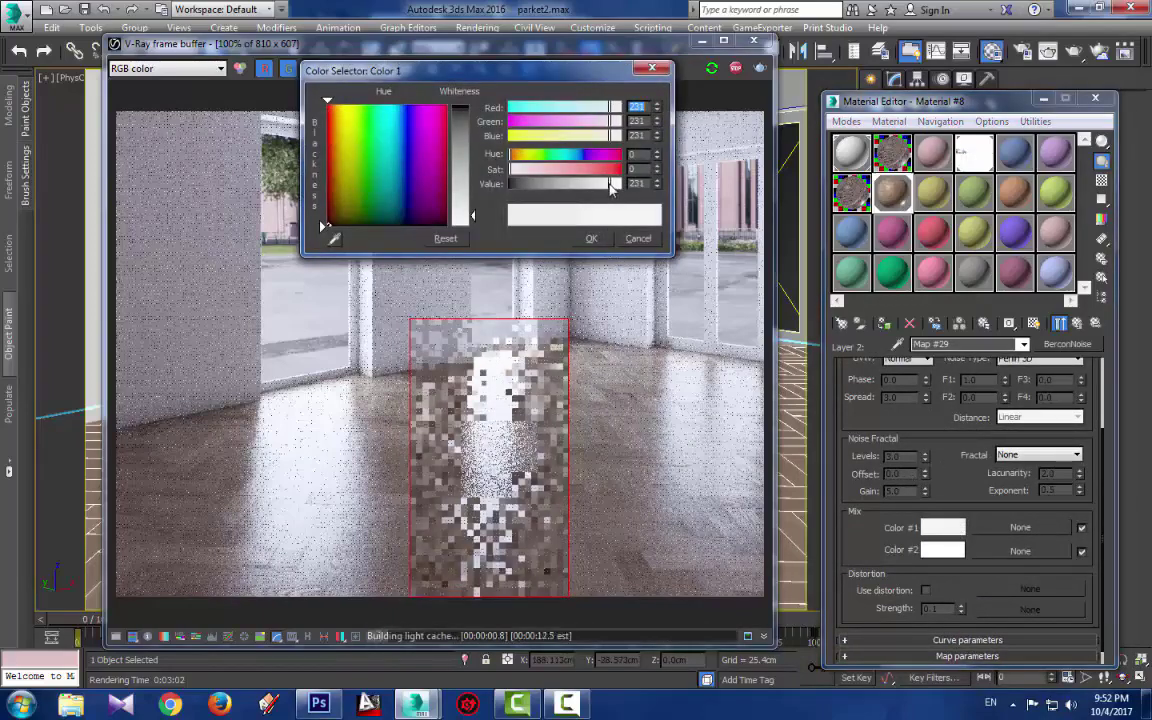
{"action": "left_click", "coordinate": [591, 238]}
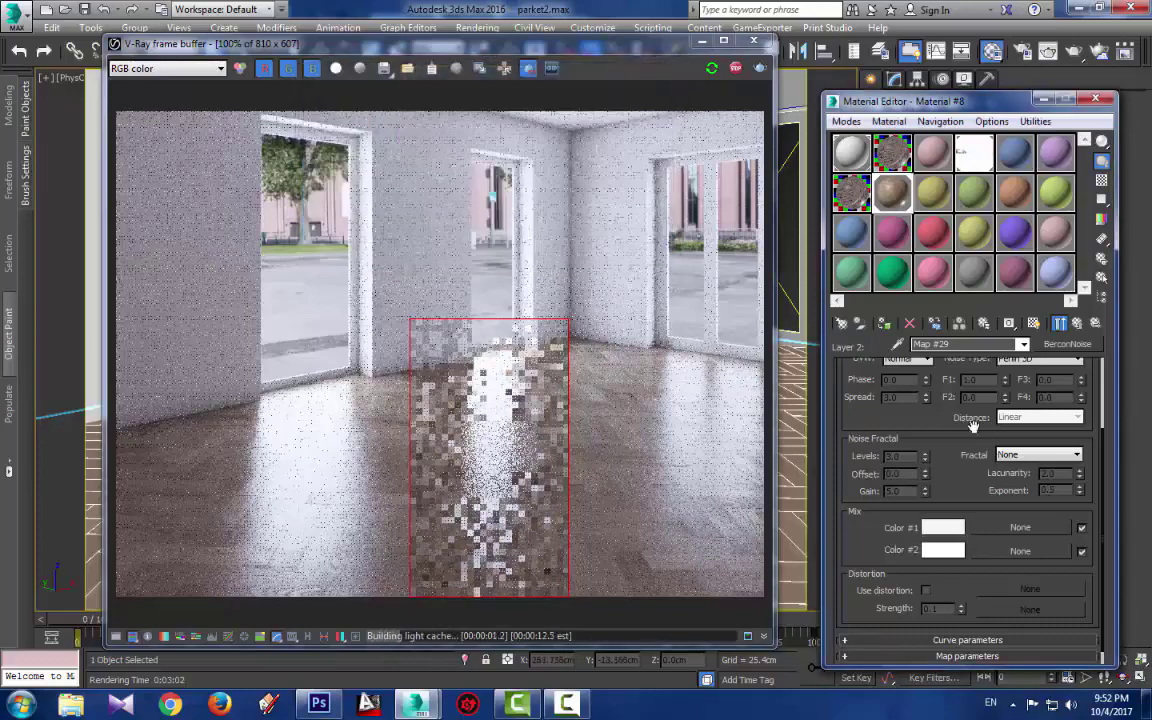
{"action": "left_click", "coordinate": [1094, 322]}
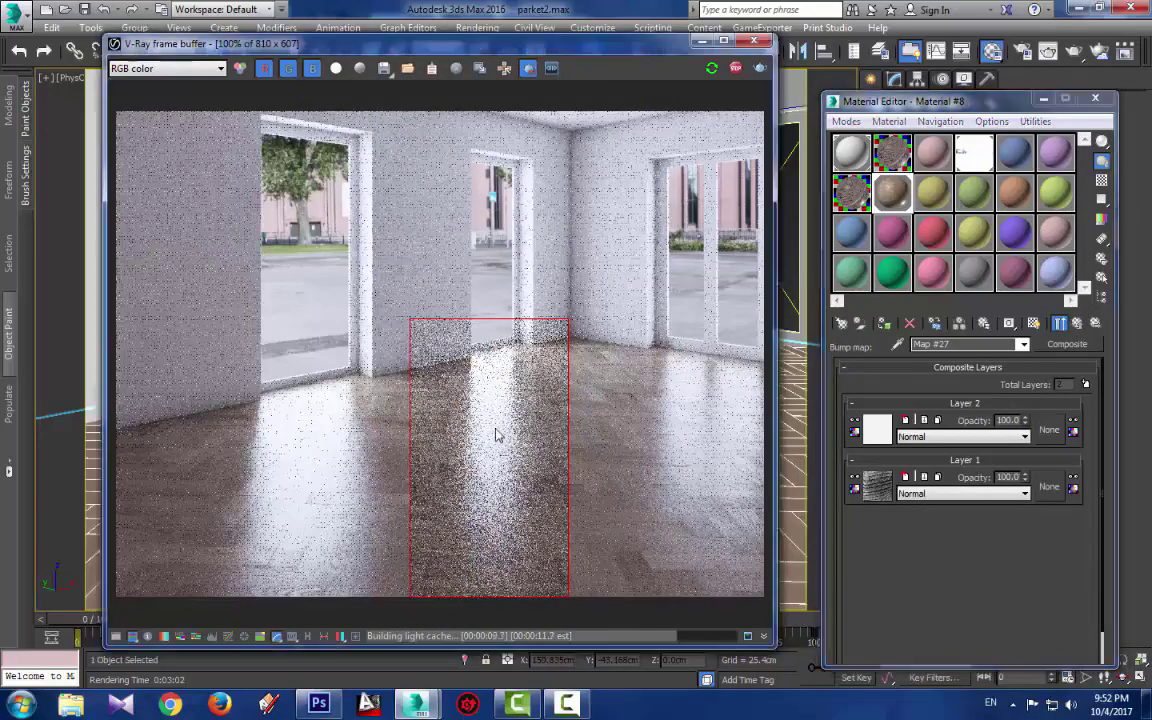
Switch to Photoshop to examine the floor reflections in solid-oak-parquet.jpg and compare them with the render region in 3ds Max
{"action": "scroll", "coordinate": [506, 472], "scroll_direction": "up", "scroll_amount": 1}
{"action": "scroll", "coordinate": [506, 476], "scroll_direction": "down", "scroll_amount": 1}
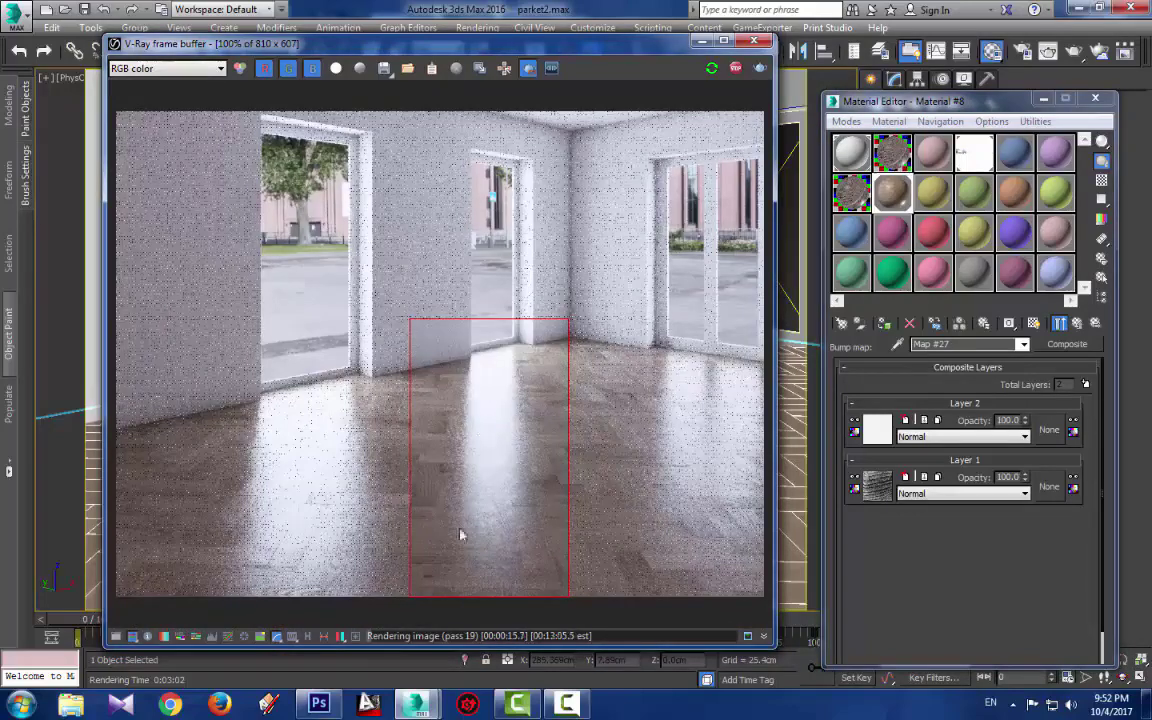
{"action": "left_click", "coordinate": [318, 704]}
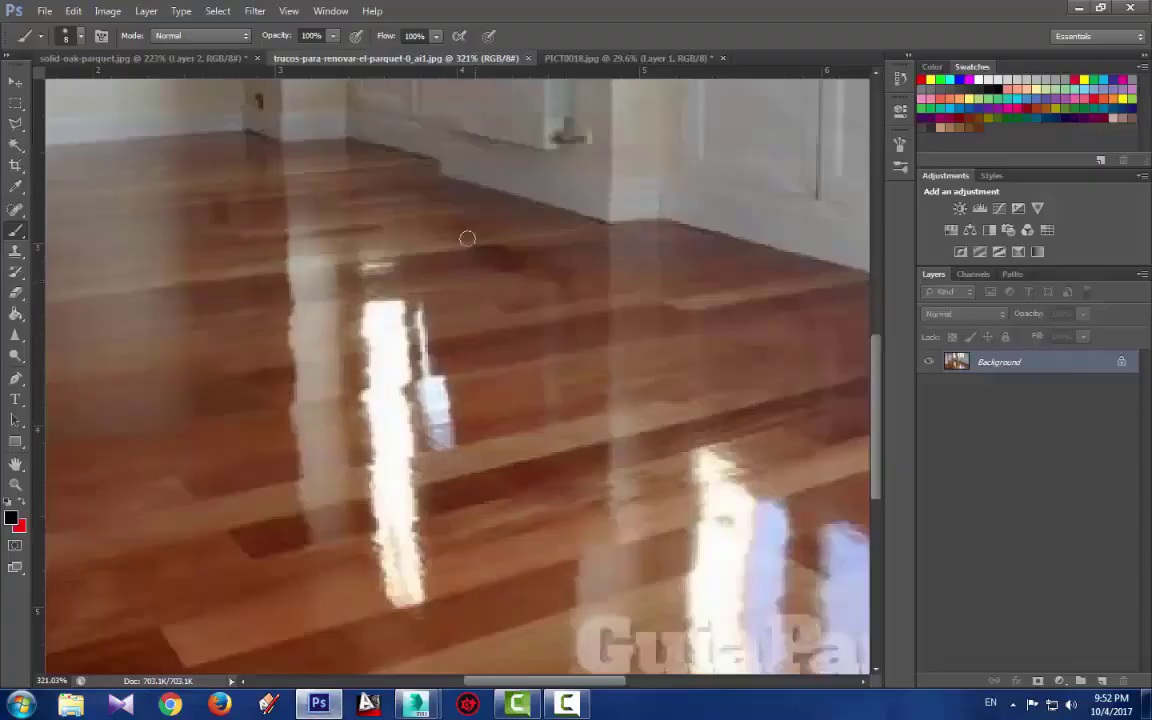
{"action": "left_click", "coordinate": [150, 58]}
{"action": "left_click", "coordinate": [472, 342]}
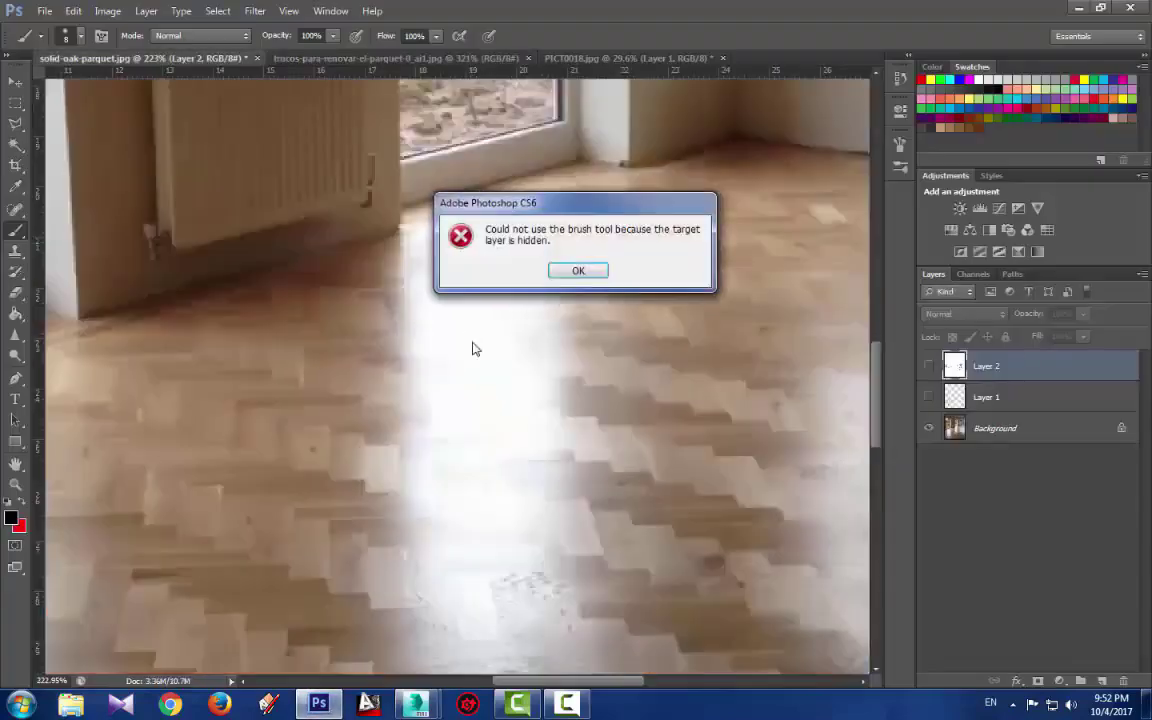
{"action": "left_click", "coordinate": [585, 270]}
{"action": "left_click", "coordinate": [15, 81]}
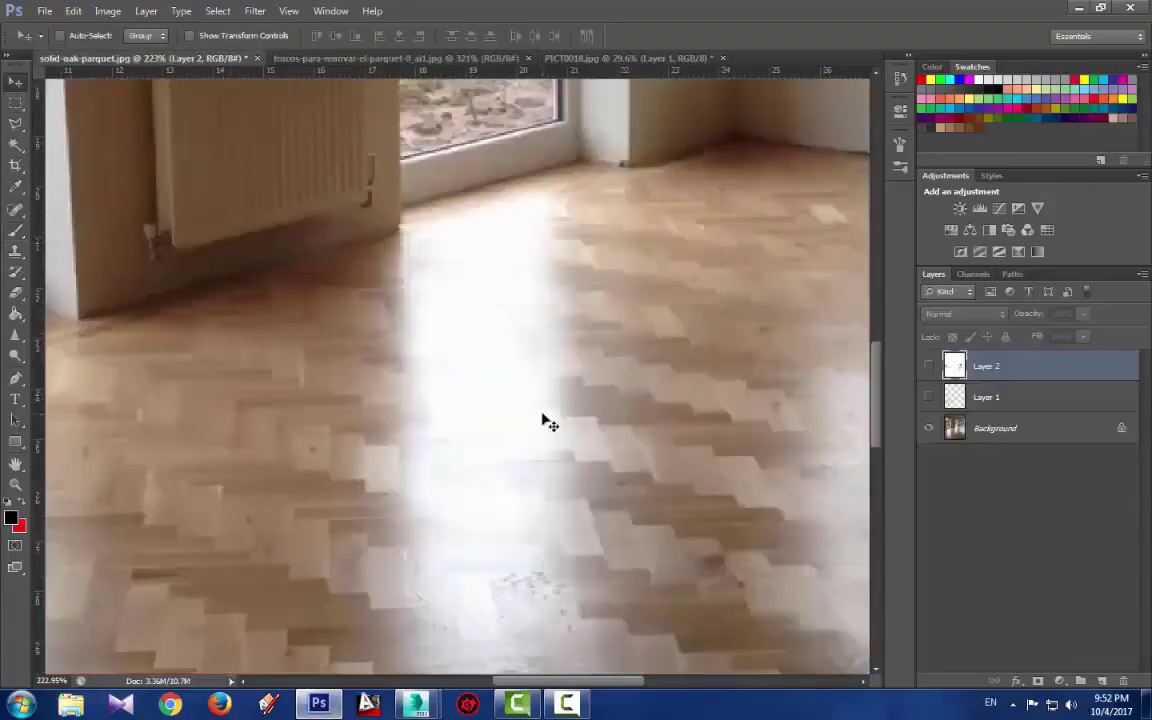
{"action": "scroll", "coordinate": [540, 417], "scroll_direction": "down", "scroll_amount": 5, "text": "alt"}
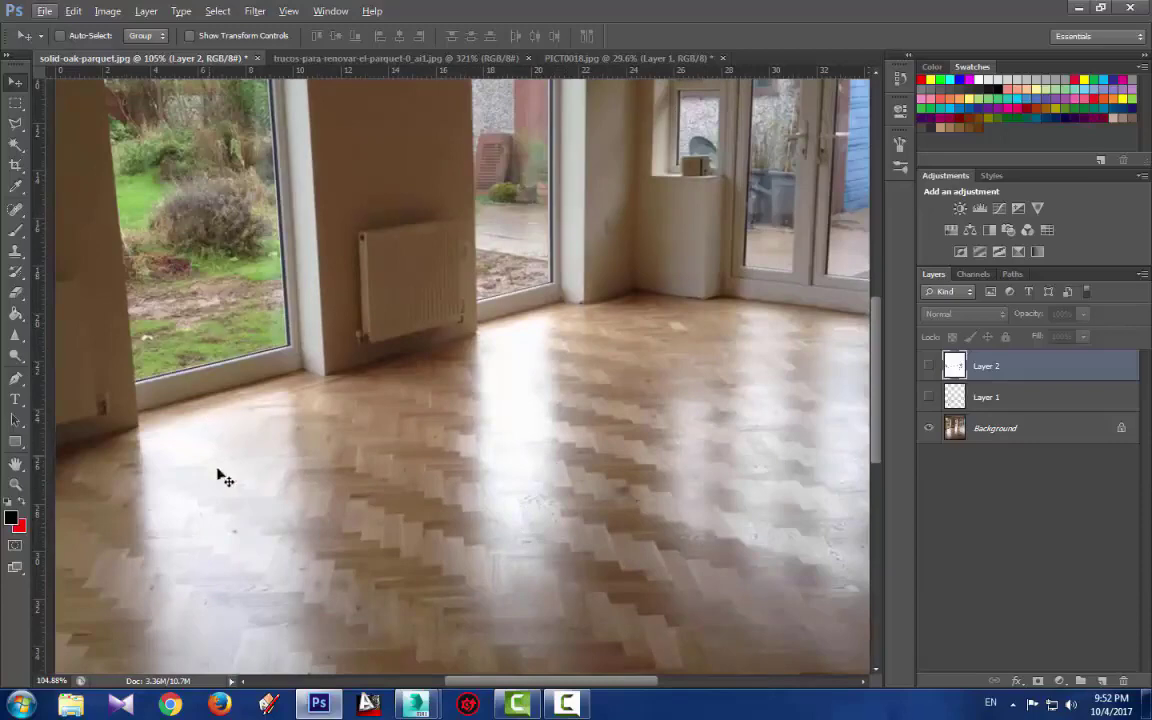
{"action": "left_click", "coordinate": [416, 704]}
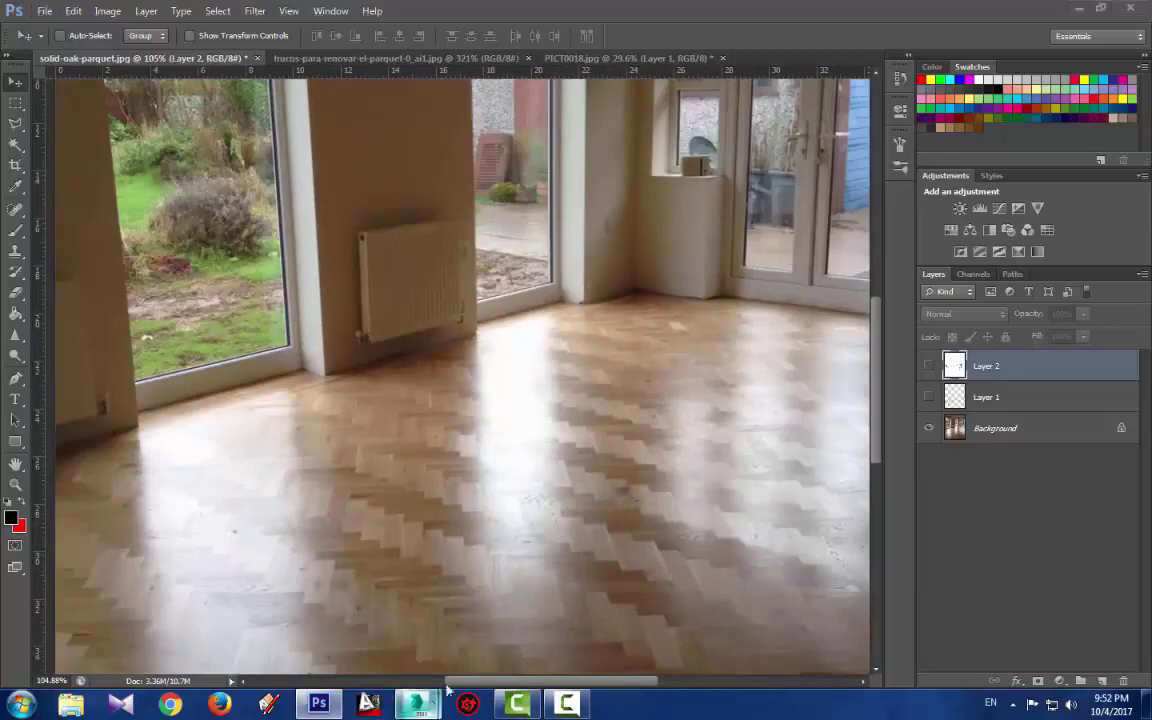
{"action": "left_click", "coordinate": [513, 628]}
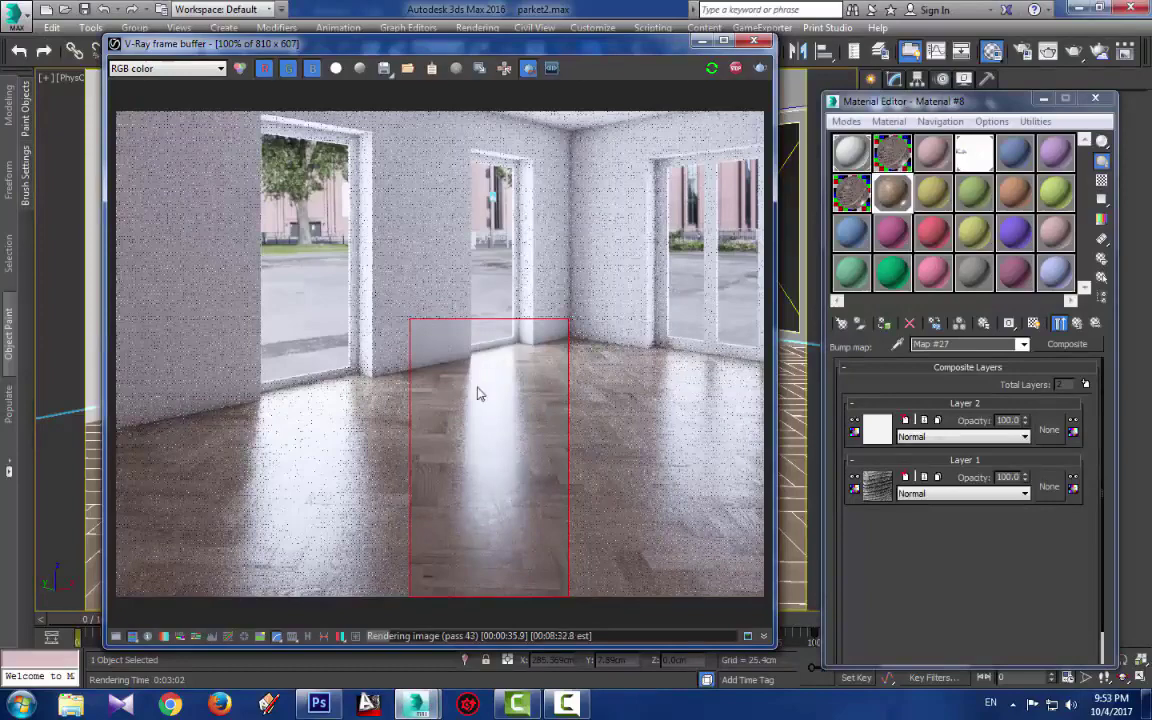
{"action": "scroll", "coordinate": [460, 490], "scroll_direction": "up", "scroll_amount": 1}
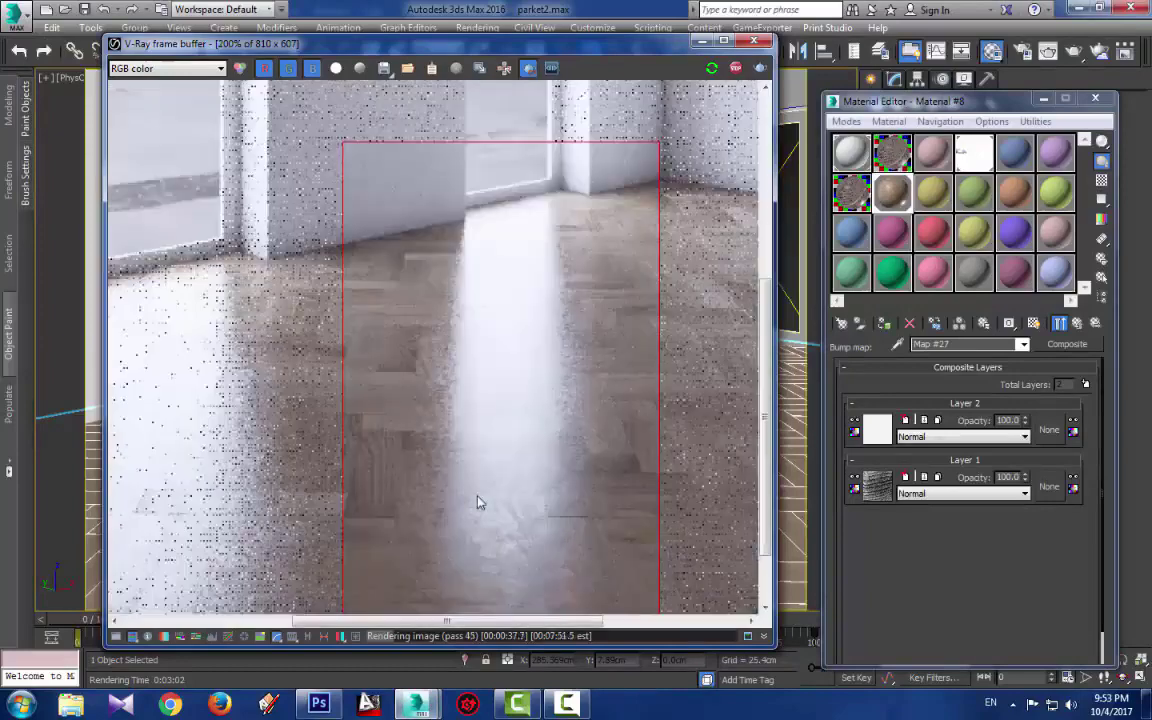
Set the RGlossiness map amount of the parquet material to 95 and check the reflection in the render region
{"action": "left_click", "coordinate": [1079, 324]}
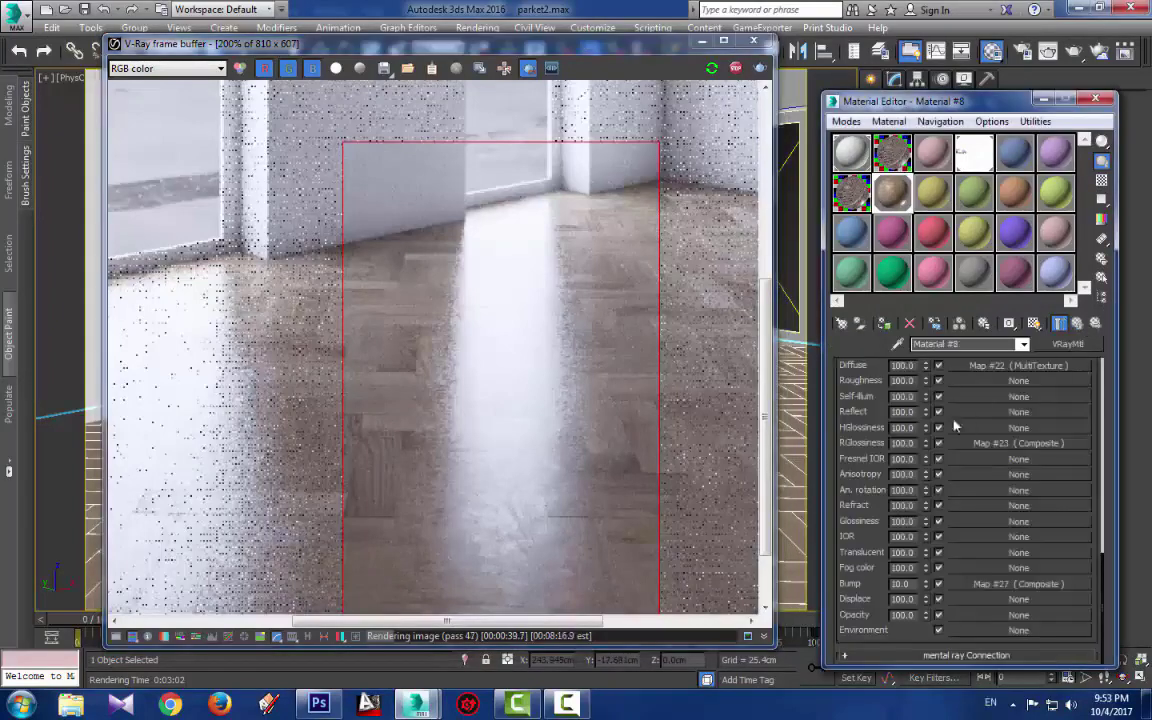
{"action": "double_click", "coordinate": [914, 444]}
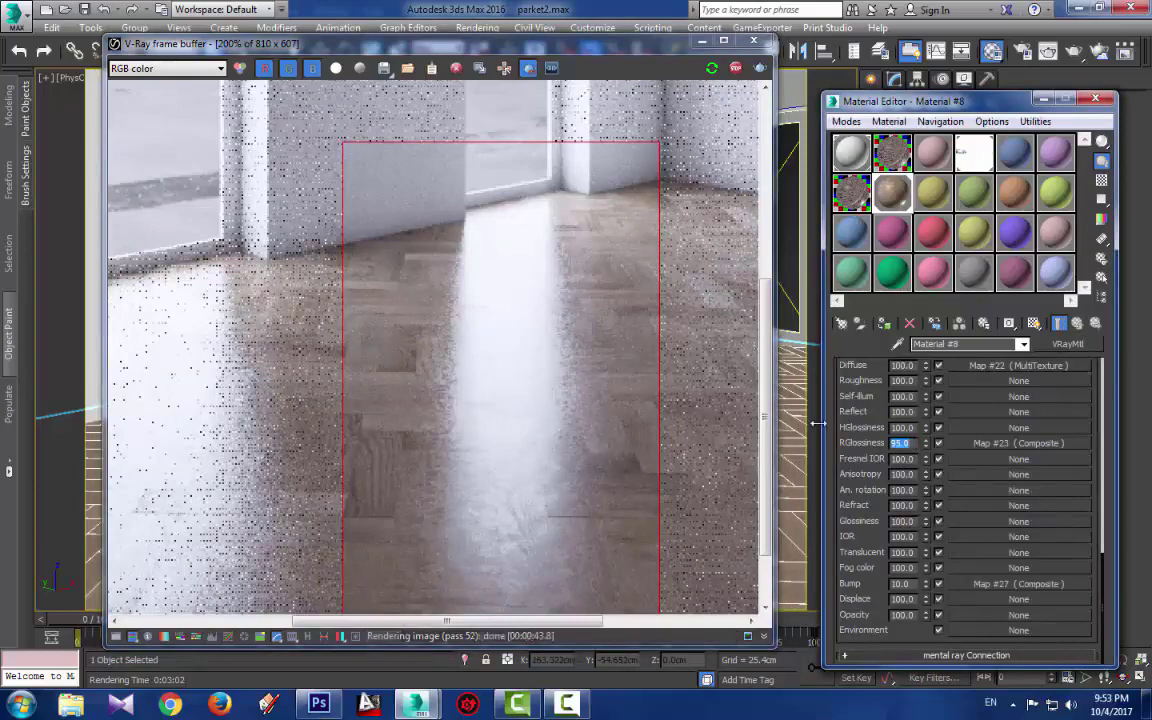
{"action": "type", "text": "85"}
{"action": "key", "text": "Return"}
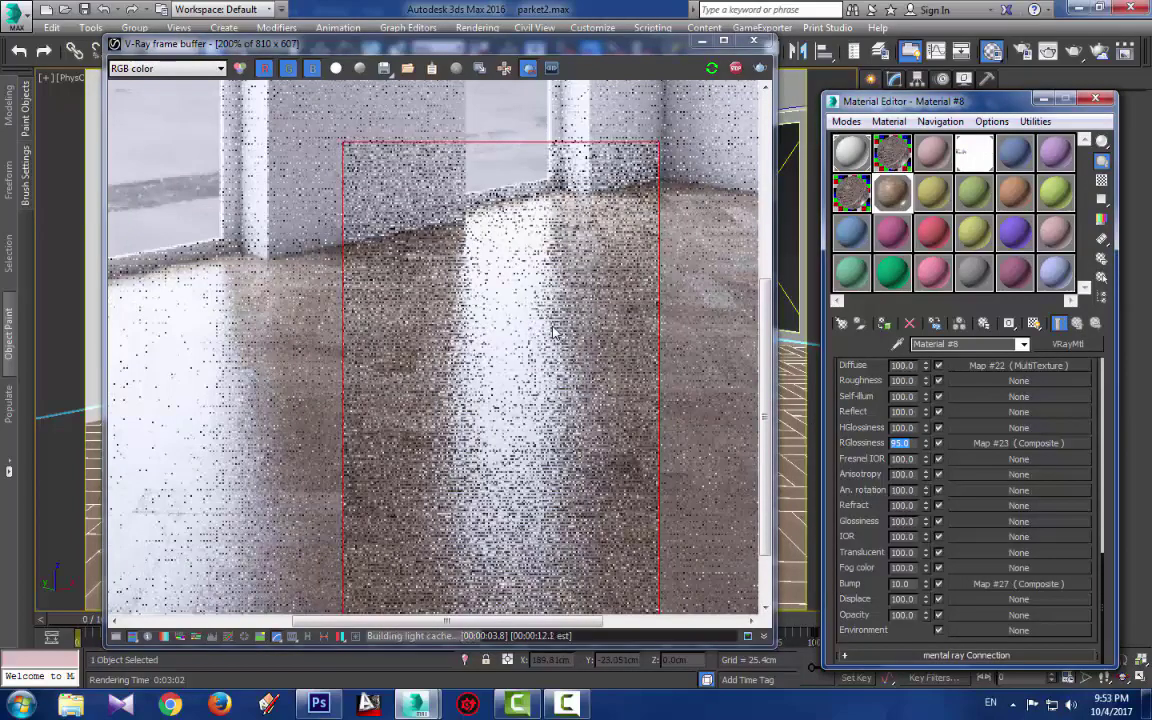
{"action": "scroll", "coordinate": [553, 333], "scroll_direction": "down", "scroll_amount": 2}
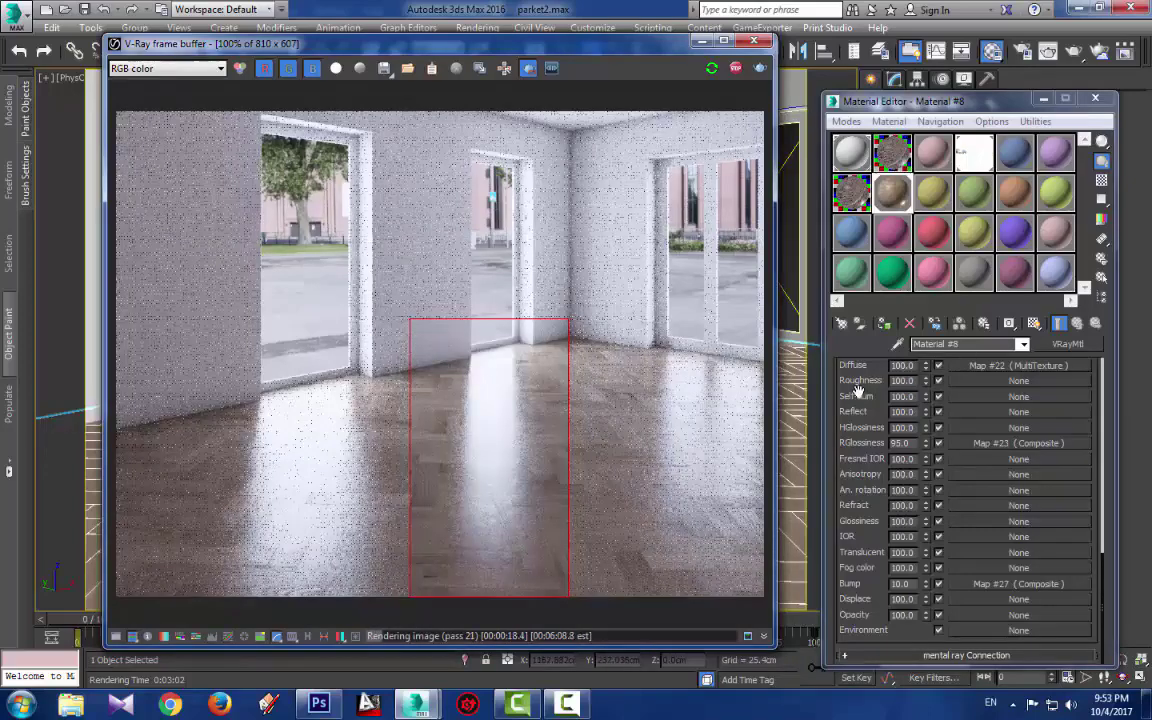
Wrap the diffuse MultiTexture in a Color Correction map, keeping it as a sub-map, with hue shift -7.774 and saturation 16.944
{"action": "scroll", "coordinate": [872, 552], "scroll_direction": "up", "scroll_amount": 3}
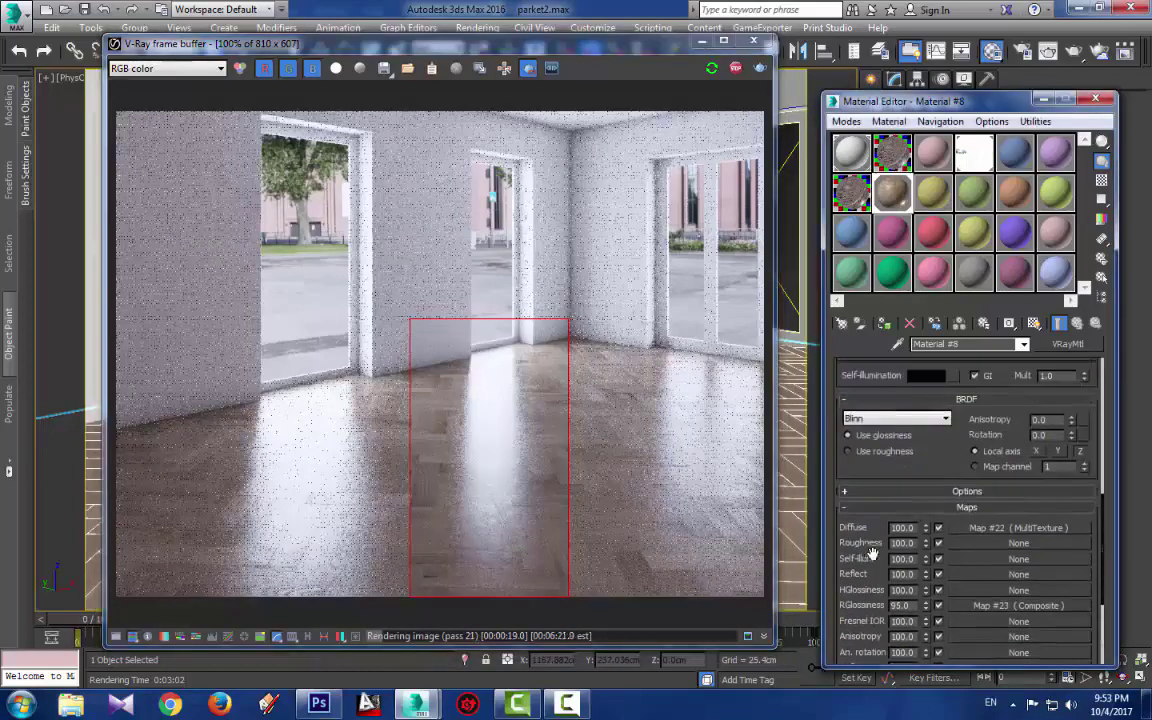
{"action": "left_click", "coordinate": [1022, 530]}
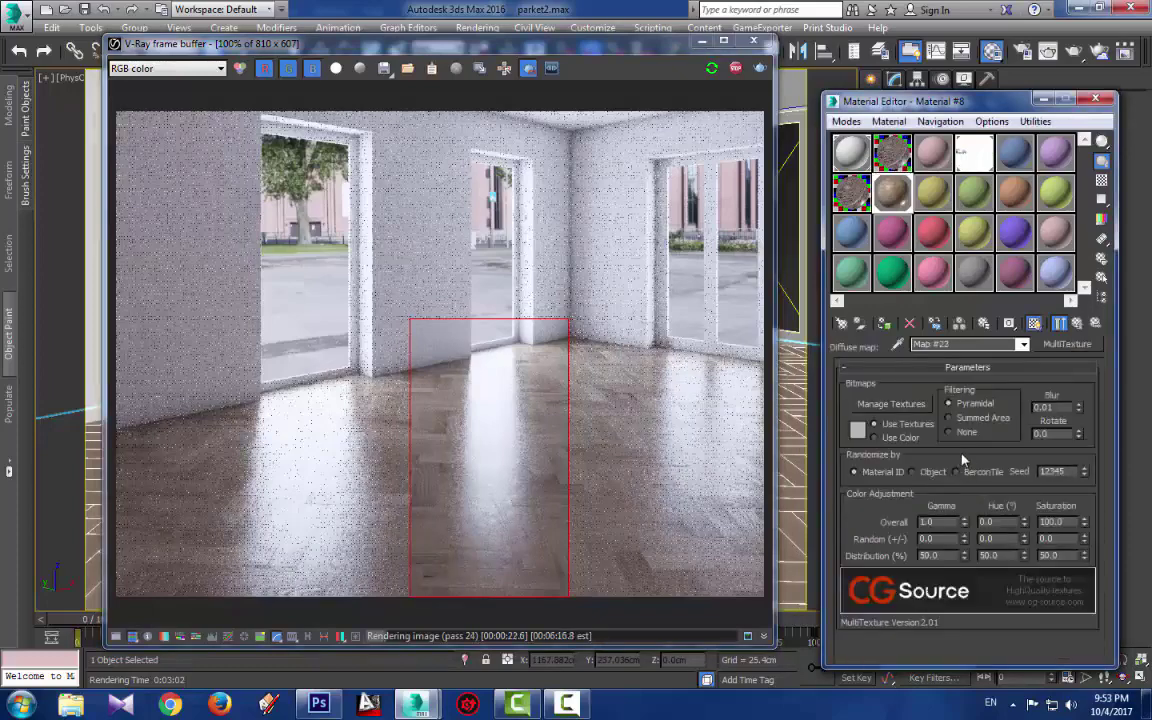
{"action": "left_click", "coordinate": [1065, 345]}
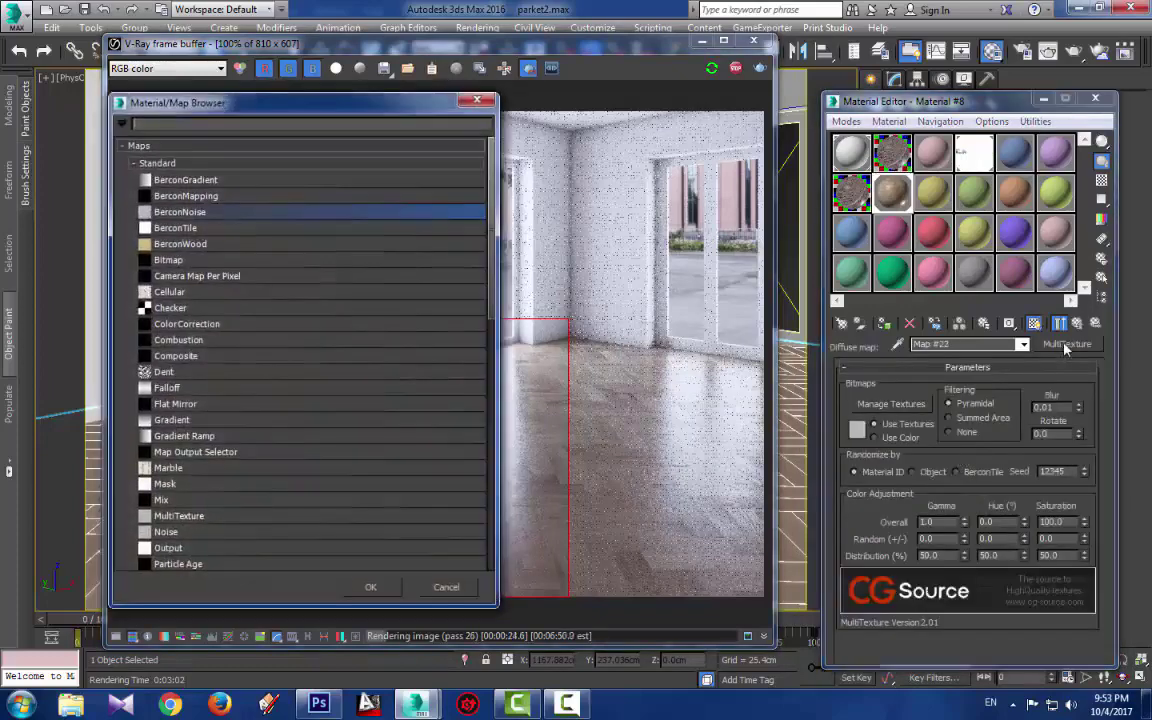
{"action": "left_click", "coordinate": [172, 323]}
{"action": "left_click", "coordinate": [364, 591]}
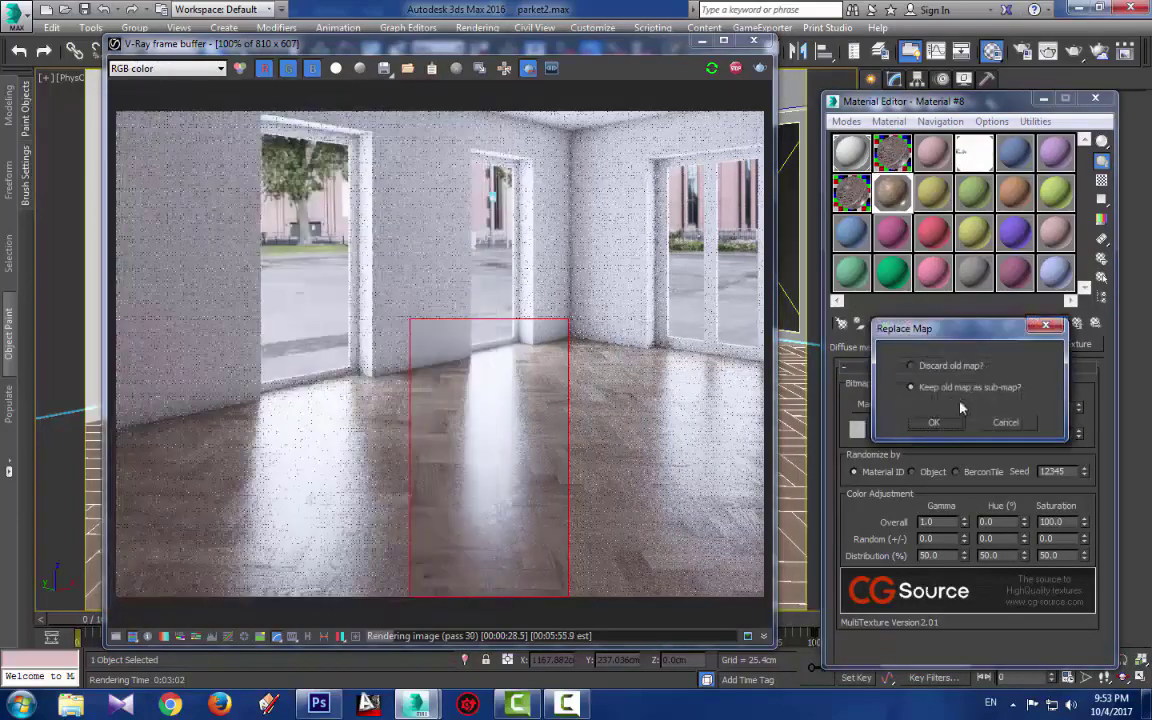
{"action": "left_click", "coordinate": [934, 423]}
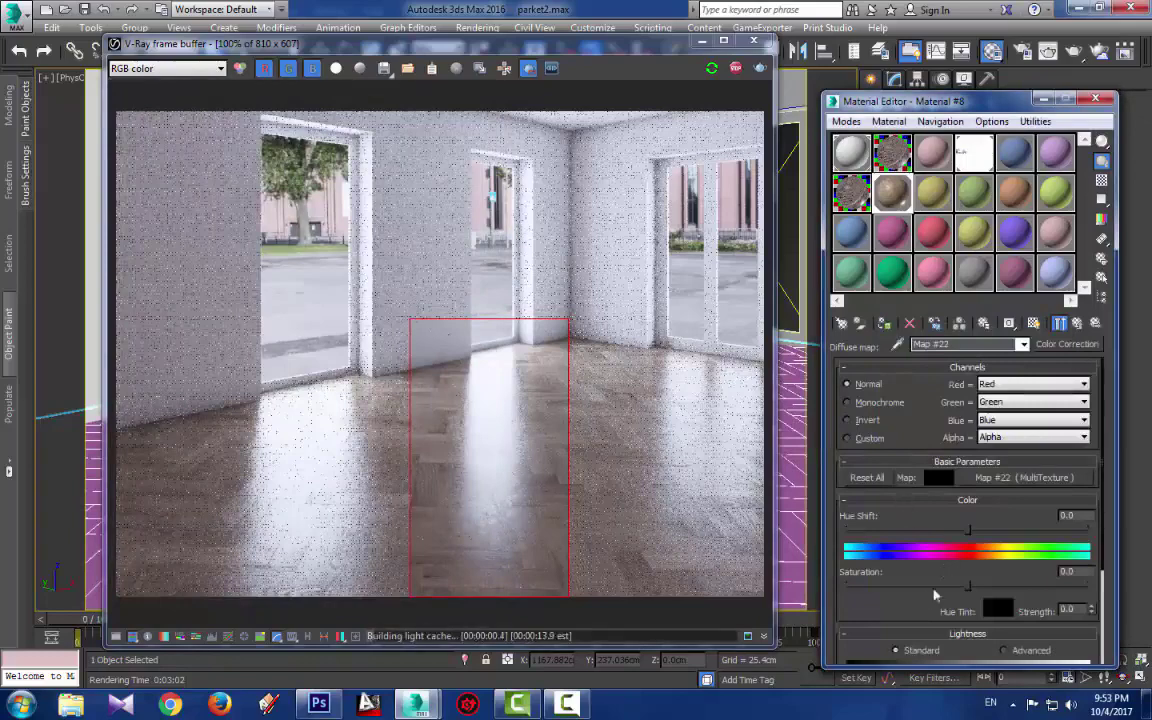
{"action": "left_click_drag", "start_coordinate": [986, 539], "coordinate": [987, 586]}
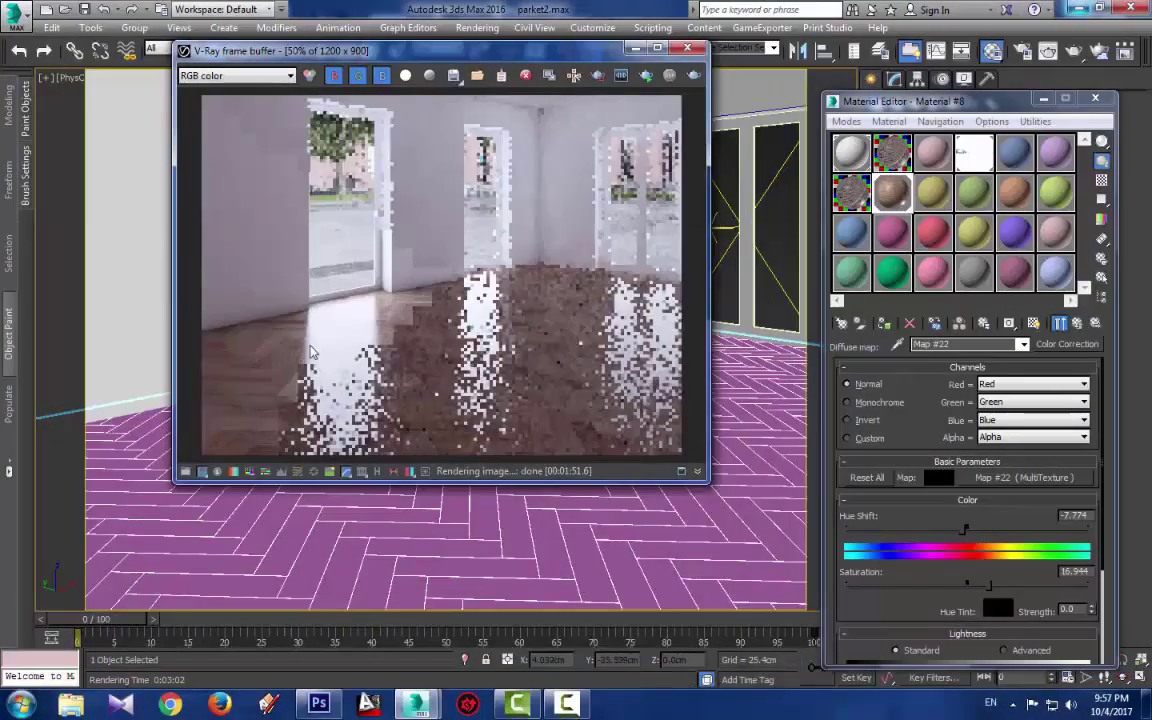
Set the opacity of Layer 2 in the RGlossiness Composite map of the parquet material to 35
{"action": "scroll", "coordinate": [328, 330], "scroll_direction": "up", "scroll_amount": 2}
{"action": "scroll", "coordinate": [328, 330], "scroll_direction": "up", "scroll_amount": 1}
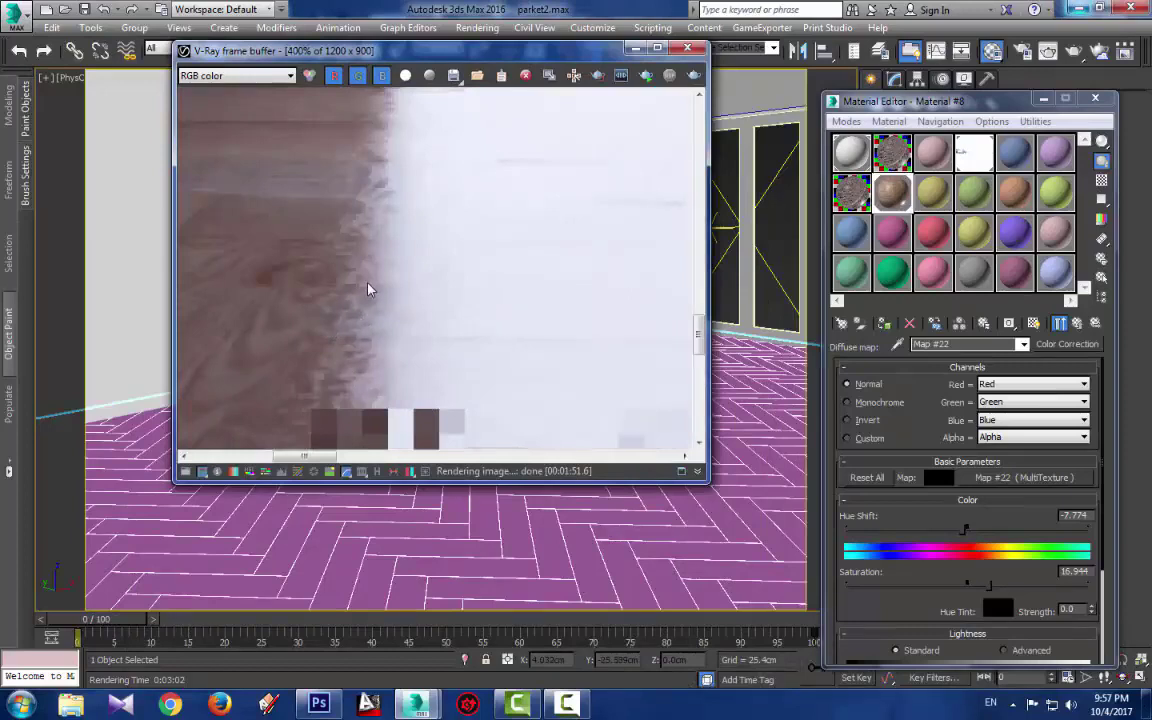
{"action": "left_click", "coordinate": [1078, 323]}
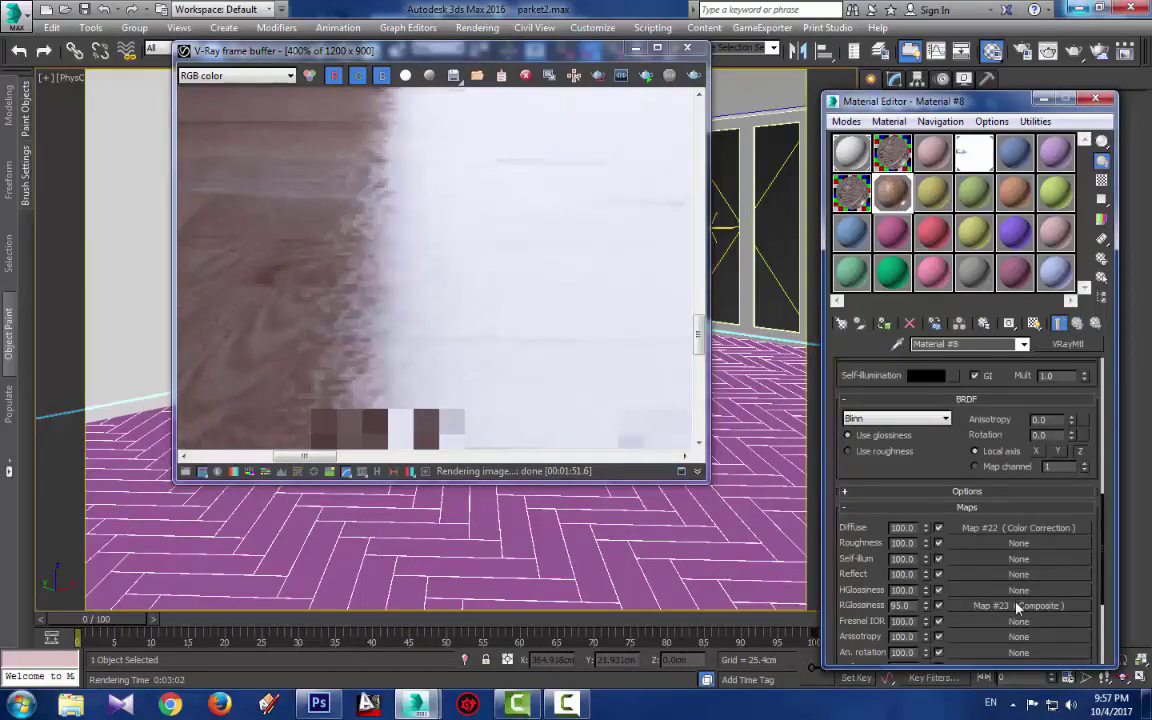
{"action": "left_click", "coordinate": [1019, 606]}
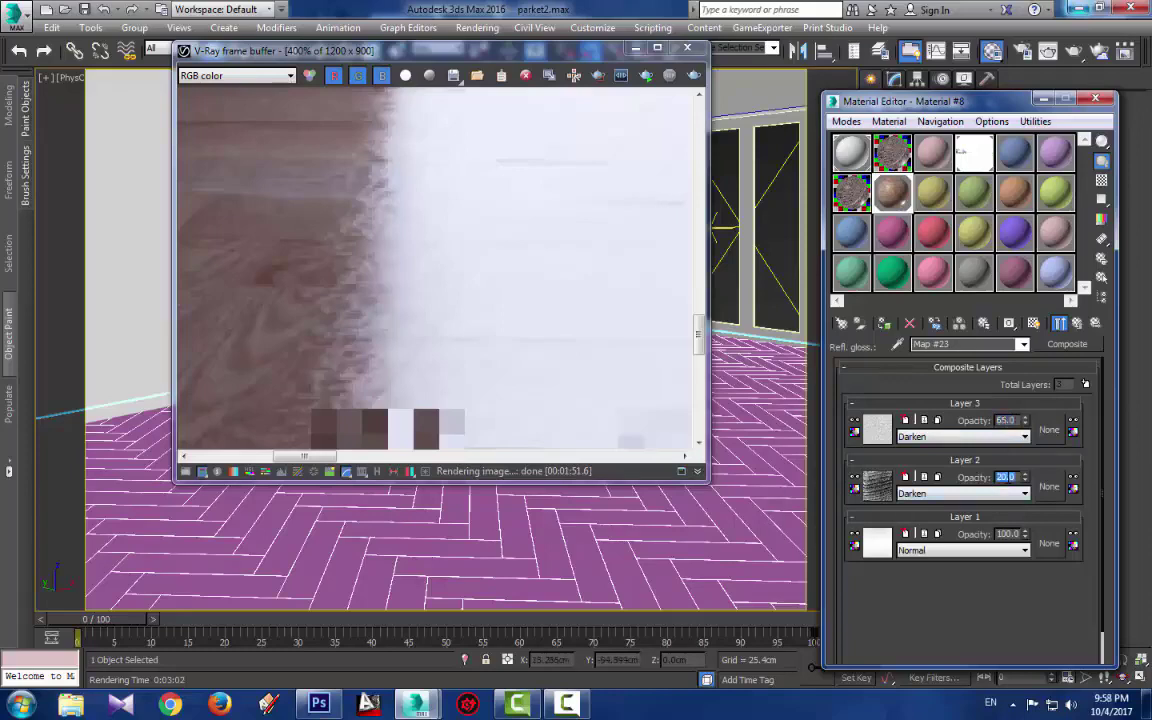
{"action": "type", "text": "35"}
{"action": "key", "text": "Return"}
Render a region over the edge of the leftmost window reflection on the floor and examine how soft the edge is
{"action": "left_click", "coordinate": [597, 75]}
{"action": "left_click_drag", "start_coordinate": [500, 101], "coordinate": [254, 398]}
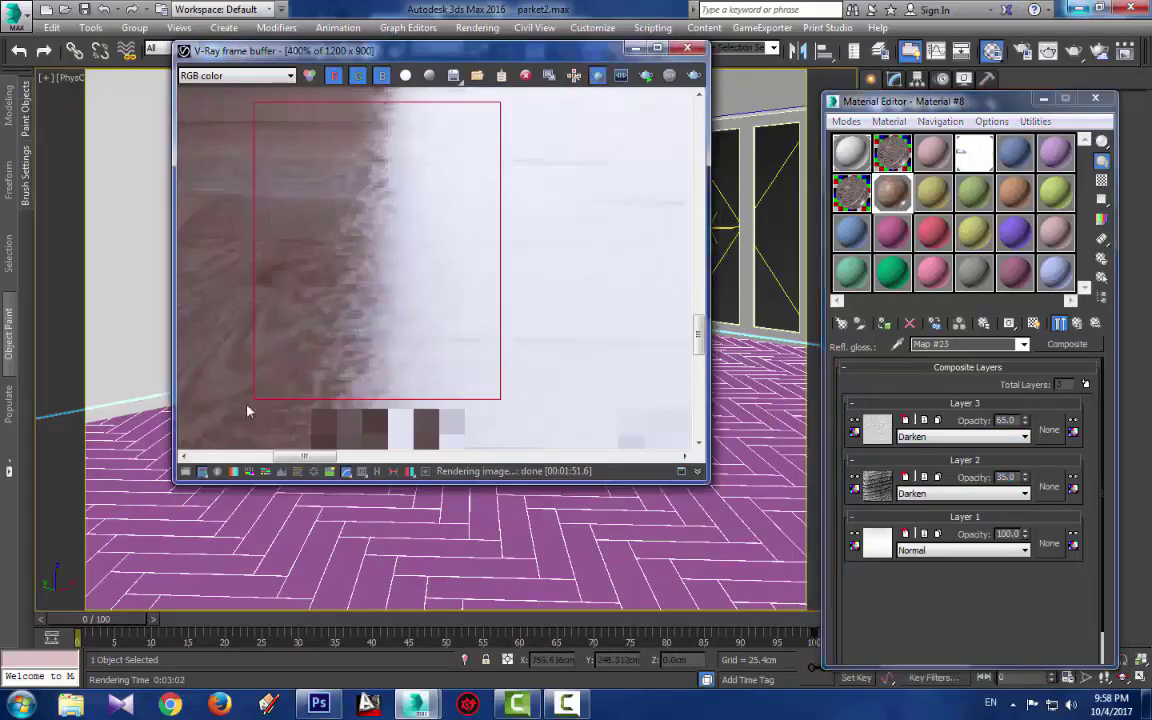
{"action": "left_click", "coordinate": [694, 77]}
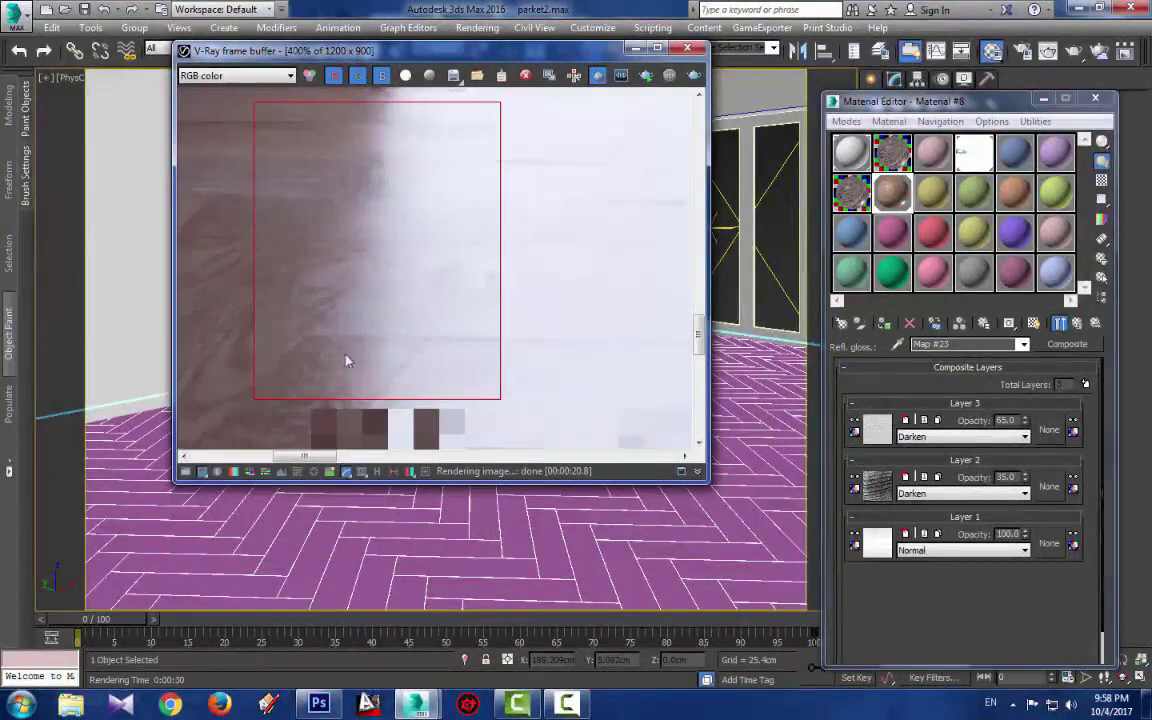
{"action": "scroll", "coordinate": [343, 290], "scroll_direction": "down", "scroll_amount": 1}
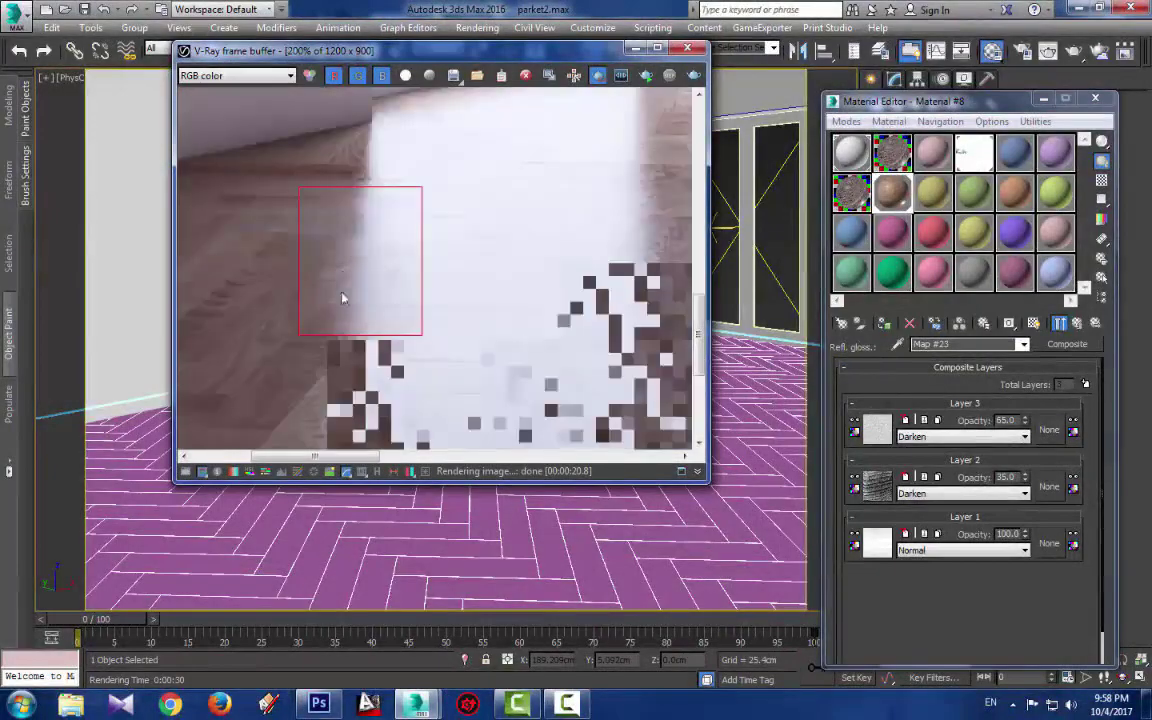
{"action": "scroll", "coordinate": [314, 428], "scroll_direction": "up", "scroll_amount": 1}
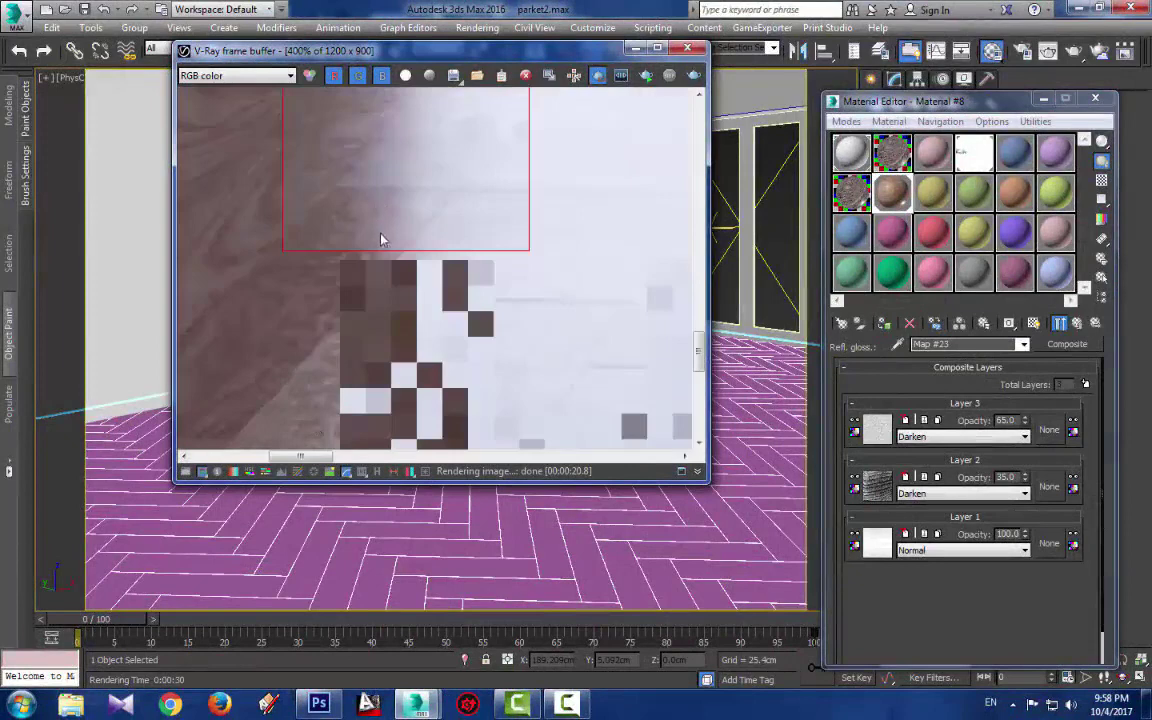
{"action": "scroll", "coordinate": [384, 238], "scroll_direction": "down", "scroll_amount": 1}
{"action": "scroll", "coordinate": [424, 158], "scroll_direction": "up", "scroll_amount": 1}
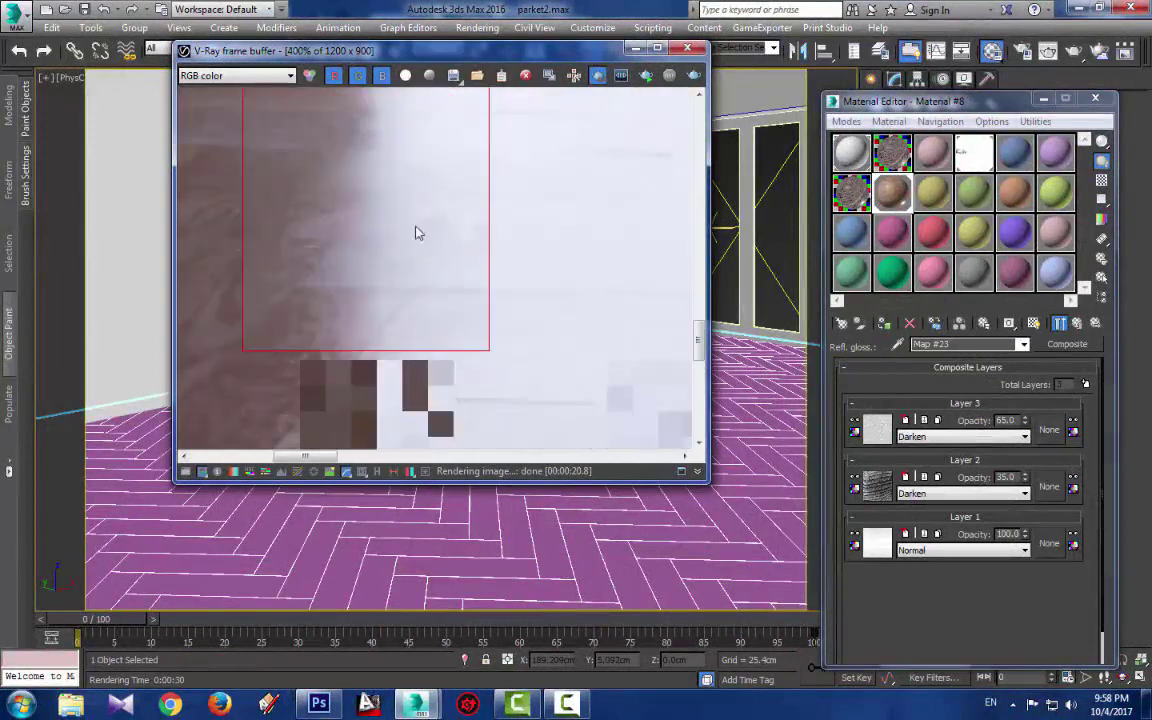
{"action": "scroll", "coordinate": [443, 232], "scroll_direction": "down", "scroll_amount": 1}
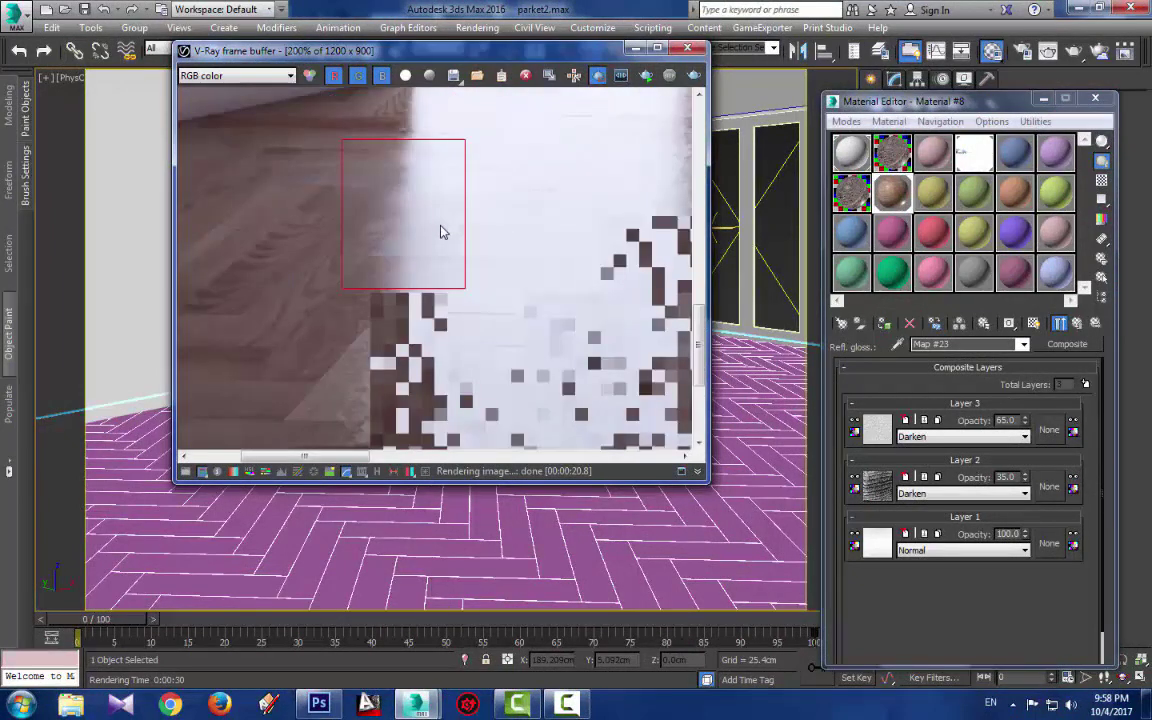
{"action": "scroll", "coordinate": [443, 232], "scroll_direction": "down", "scroll_amount": 1}
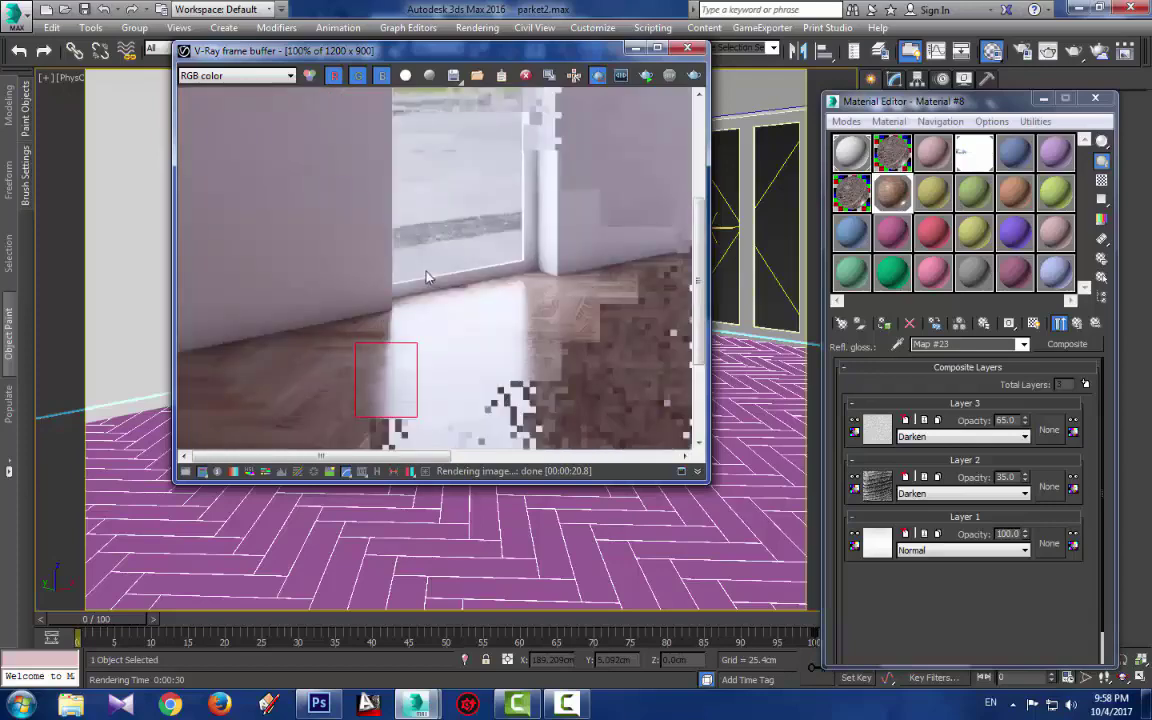
Turn off region rendering, render the full frame and maximize the V-Ray frame buffer
{"action": "left_click", "coordinate": [598, 76]}
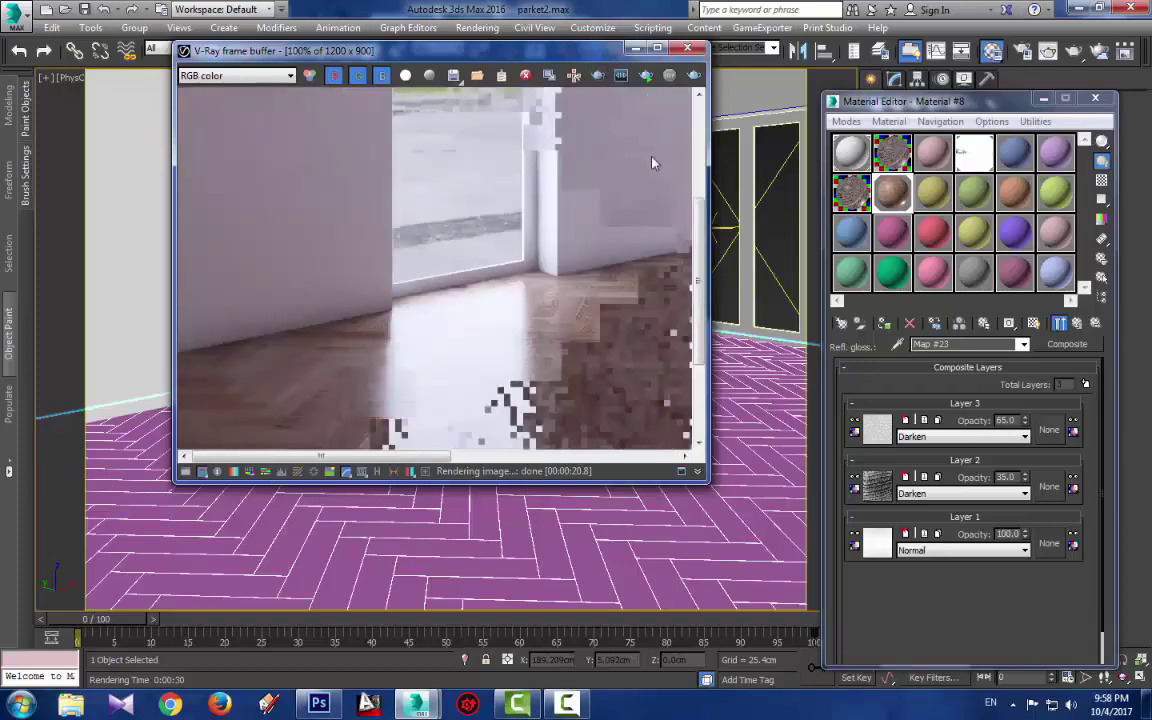
{"action": "left_click", "coordinate": [693, 76]}
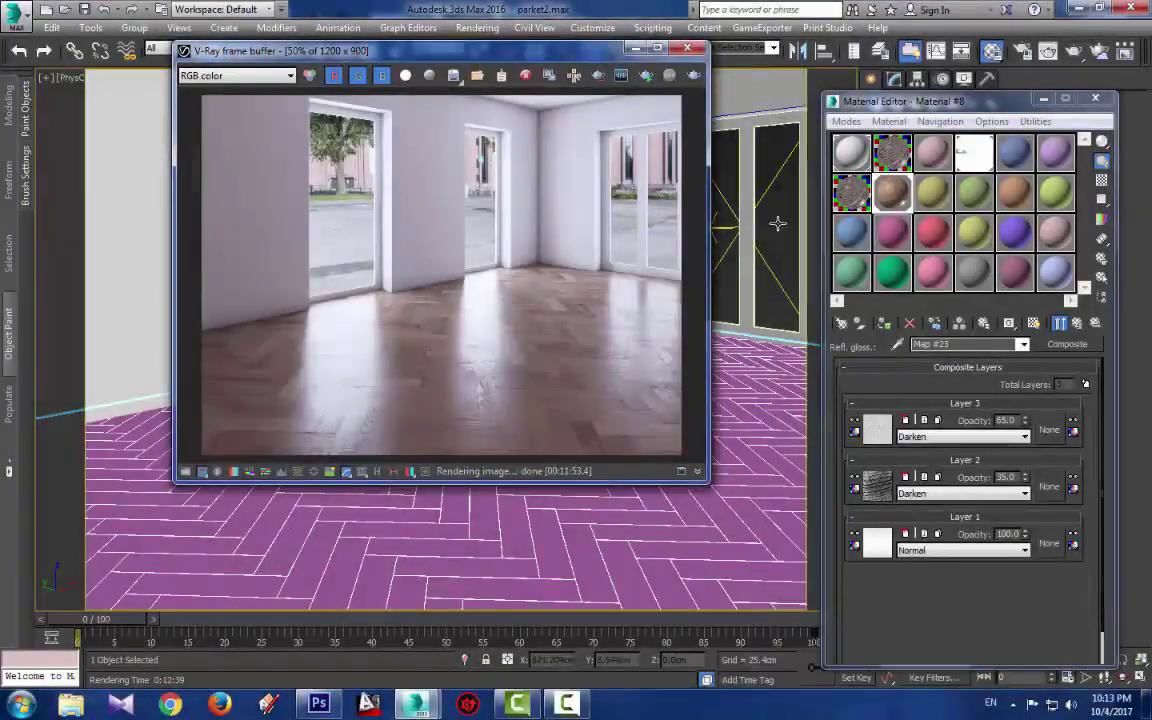
{"action": "double_click", "coordinate": [590, 50]}
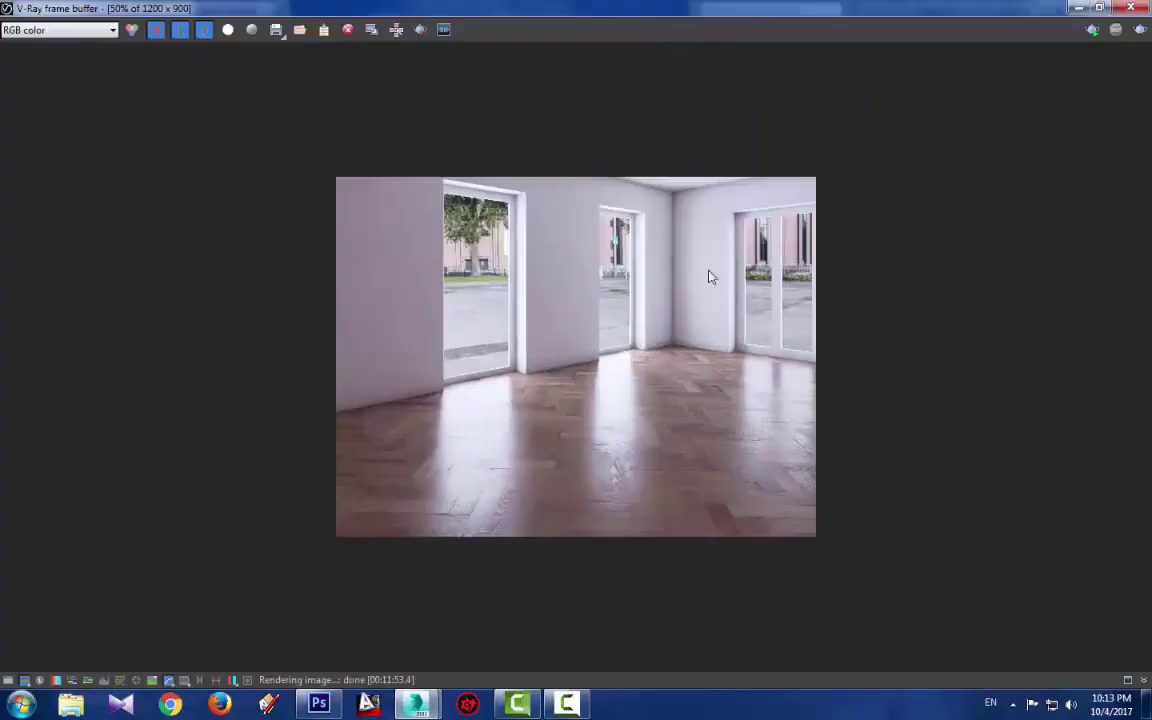
Examine the parquet's wood grain, plank joints and window reflections in the finished full-frame render
{"action": "scroll", "coordinate": [600, 480], "scroll_direction": "up", "scroll_amount": 2}
{"action": "scroll", "coordinate": [615, 450], "scroll_direction": "down", "scroll_amount": 1}
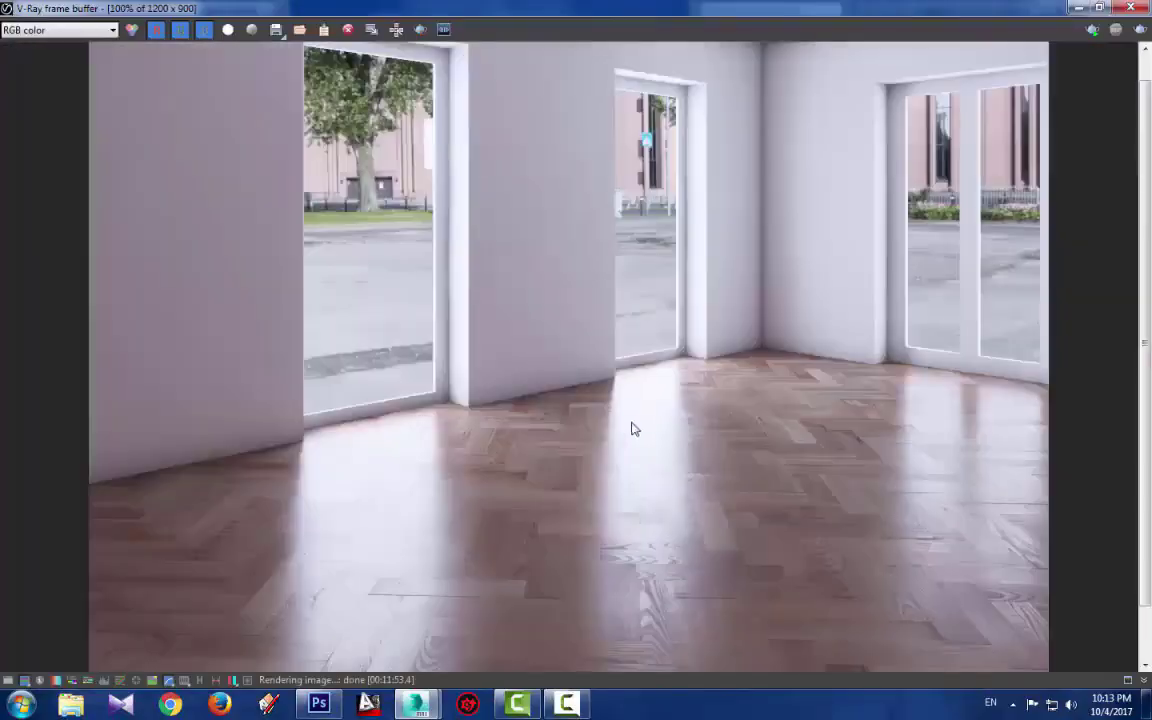
{"action": "scroll", "coordinate": [424, 506], "scroll_direction": "up", "scroll_amount": 1}
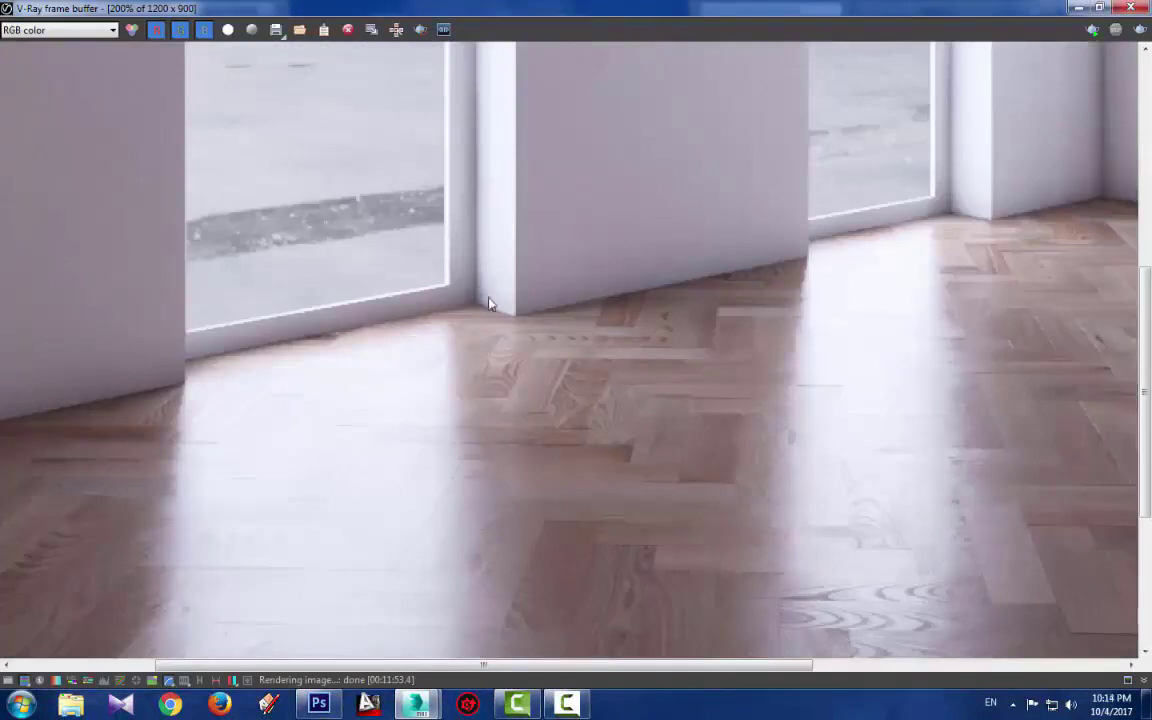
{"action": "scroll", "coordinate": [185, 438], "scroll_direction": "down", "scroll_amount": 1}
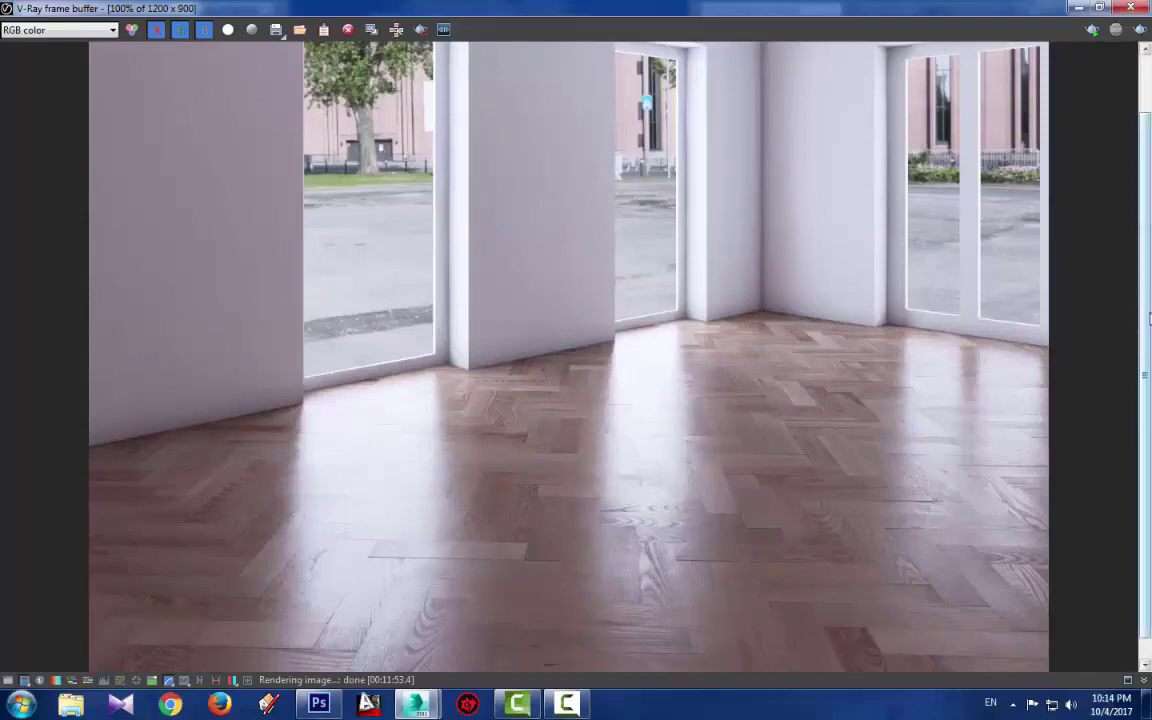
{"action": "scroll", "coordinate": [645, 570], "scroll_direction": "down", "scroll_amount": 2}
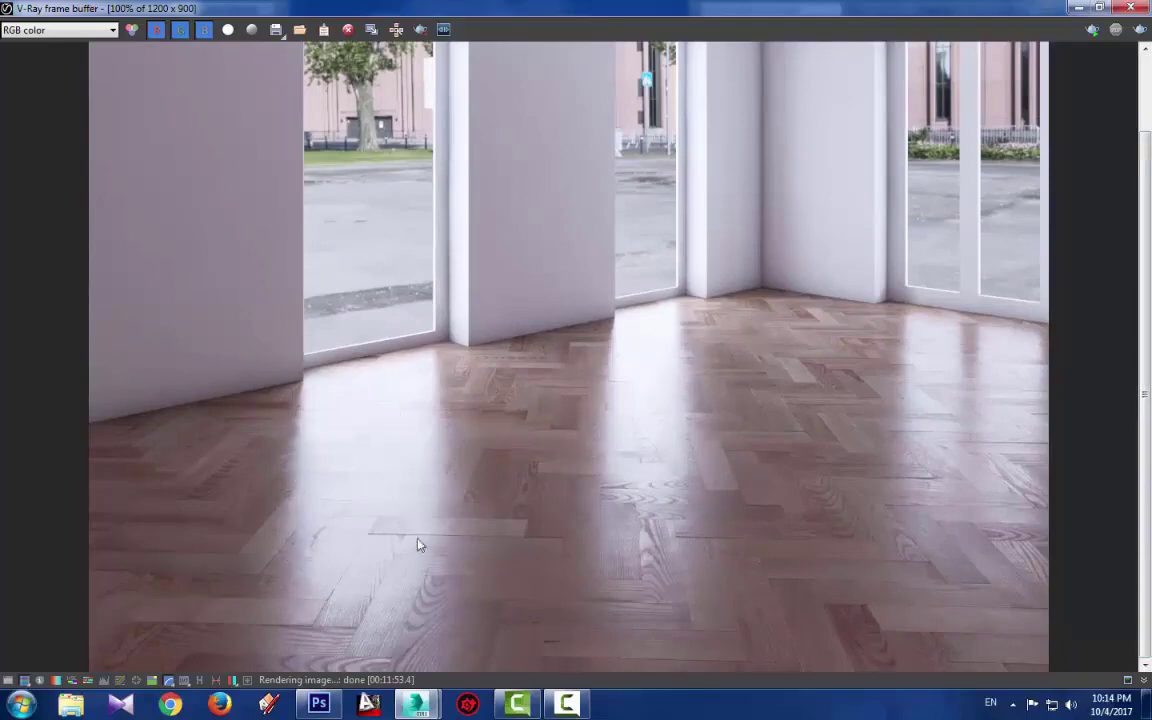
{"action": "scroll", "coordinate": [608, 453], "scroll_direction": "down", "scroll_amount": 1}
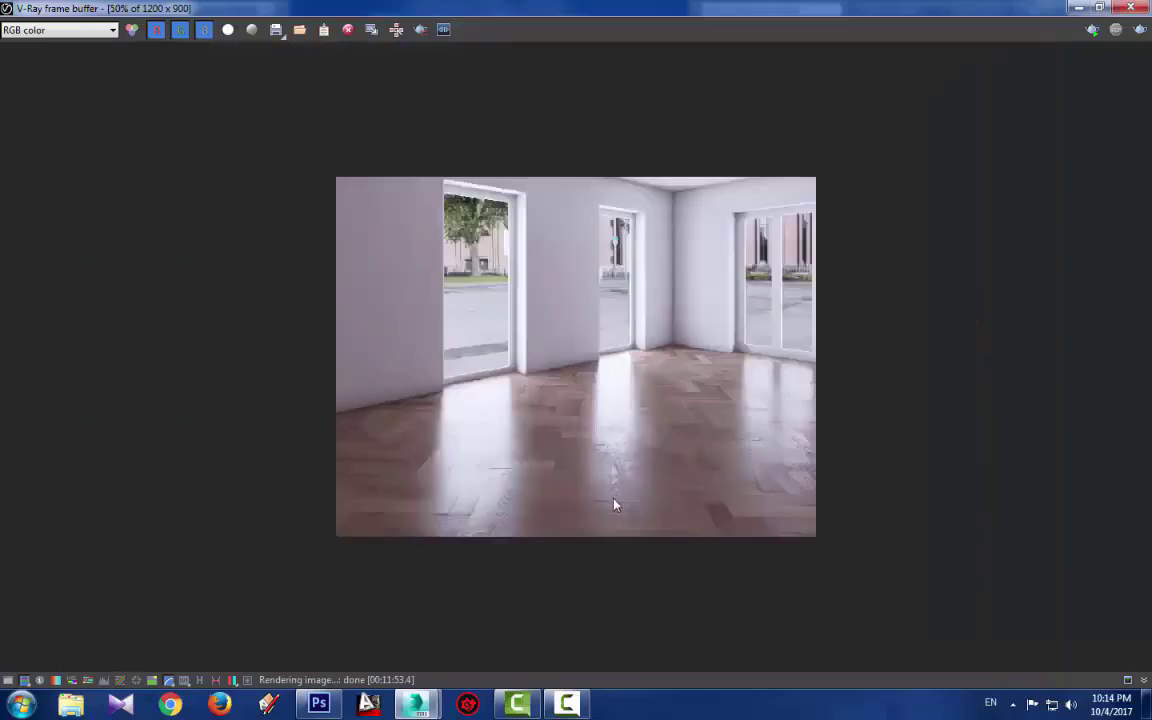
{"action": "scroll", "coordinate": [711, 497], "scroll_direction": "up", "scroll_amount": 1}
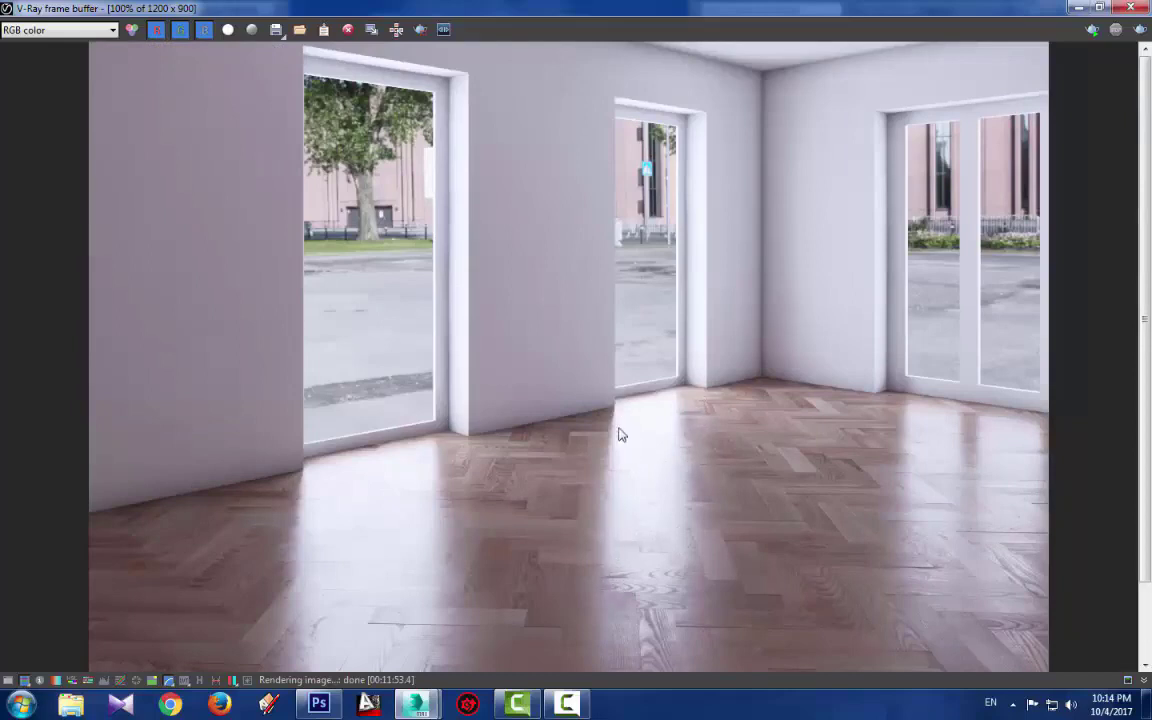
Switch to Photoshop to view solid-oak-parquet.jpg, and return to the V-Ray frame buffer to compare the floor with the photo
{"action": "left_click", "coordinate": [322, 705]}
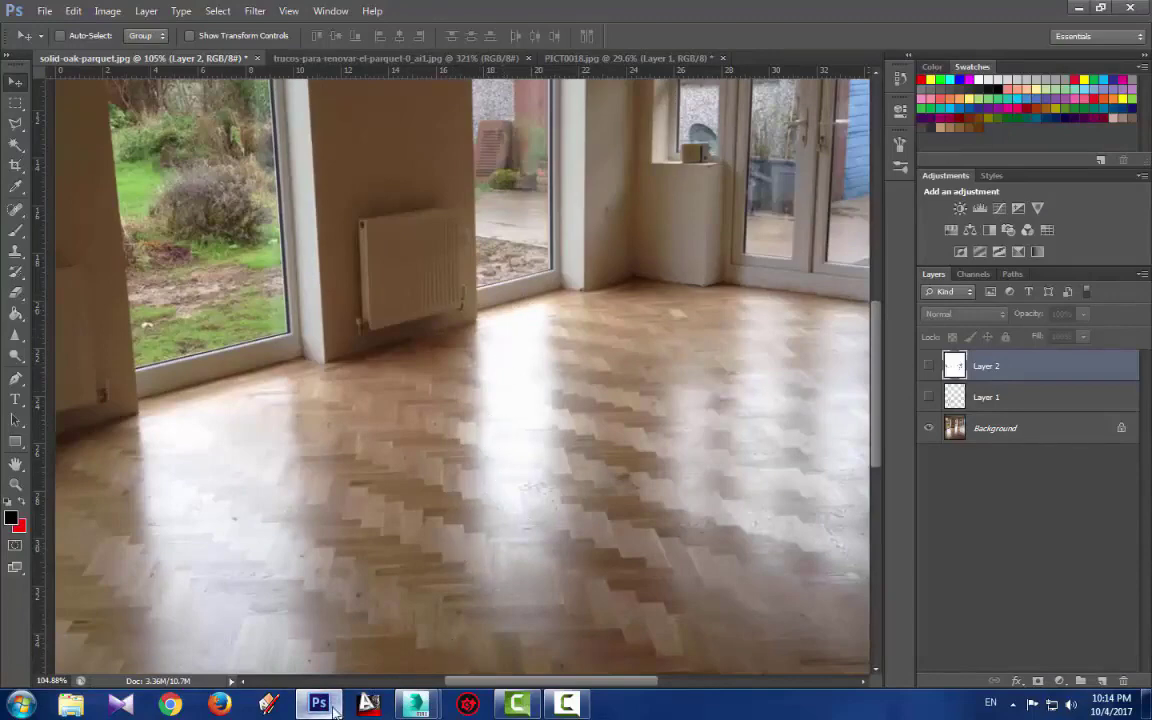
{"action": "key", "text": "alt+Tab"}
{"action": "scroll", "coordinate": [672, 460], "scroll_direction": "down", "scroll_amount": 2}
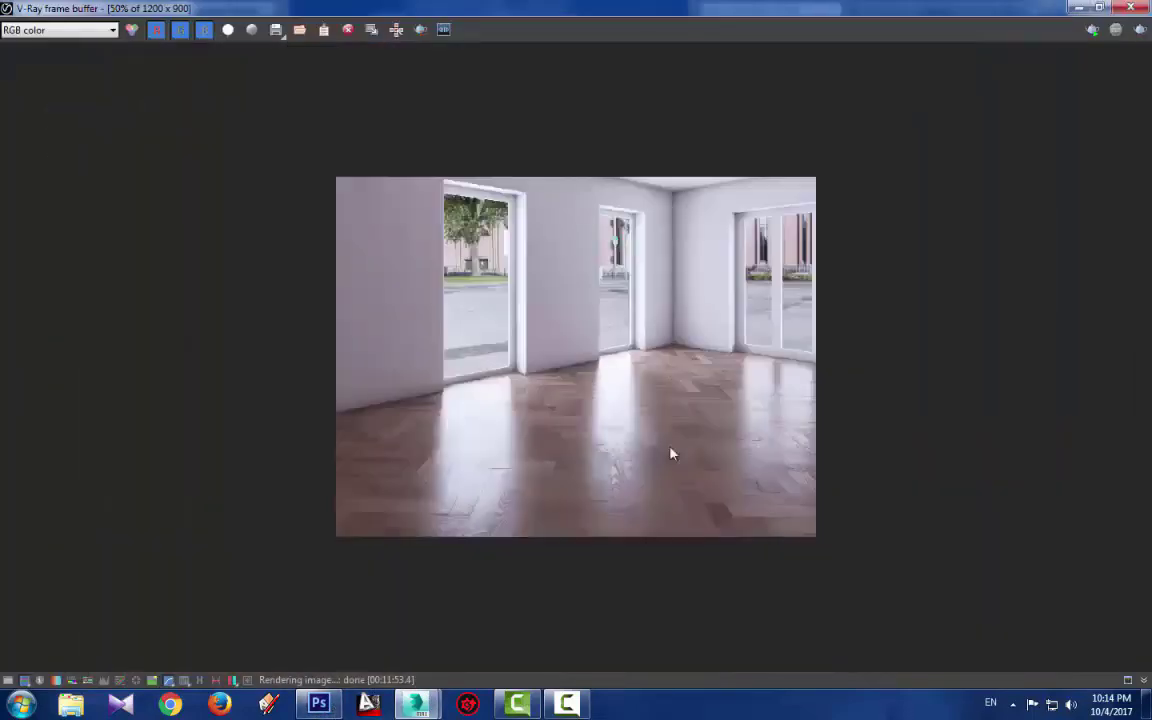
{"action": "scroll", "coordinate": [672, 455], "scroll_direction": "up", "scroll_amount": 2}
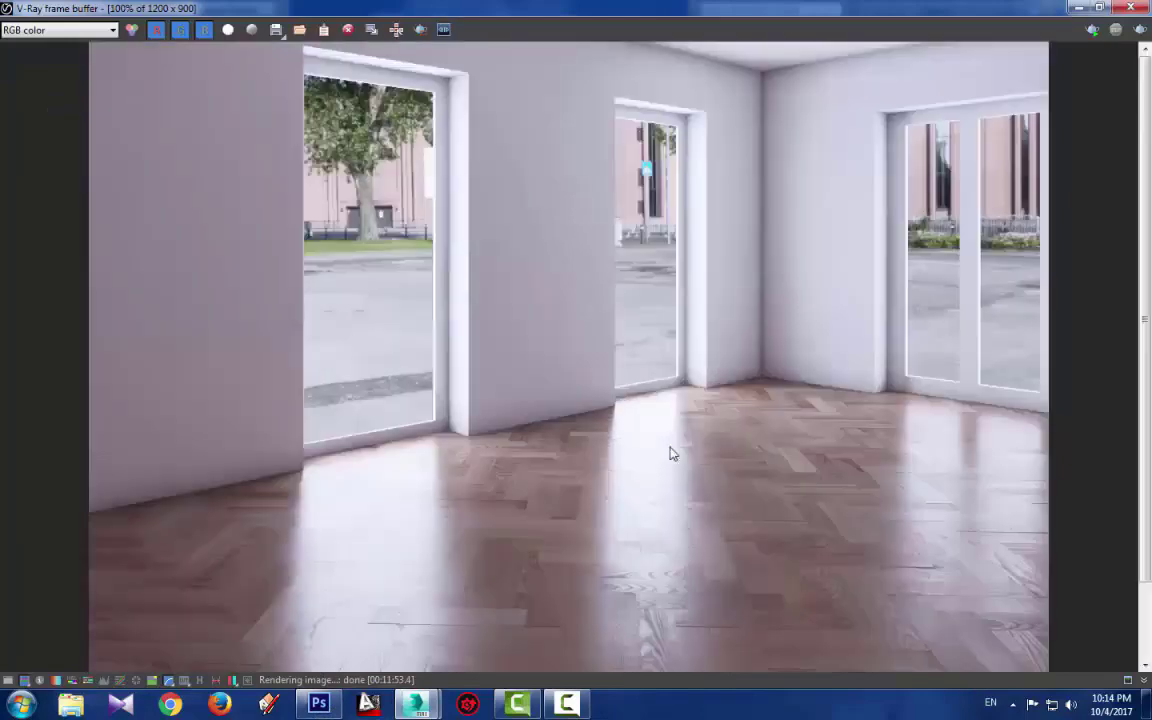